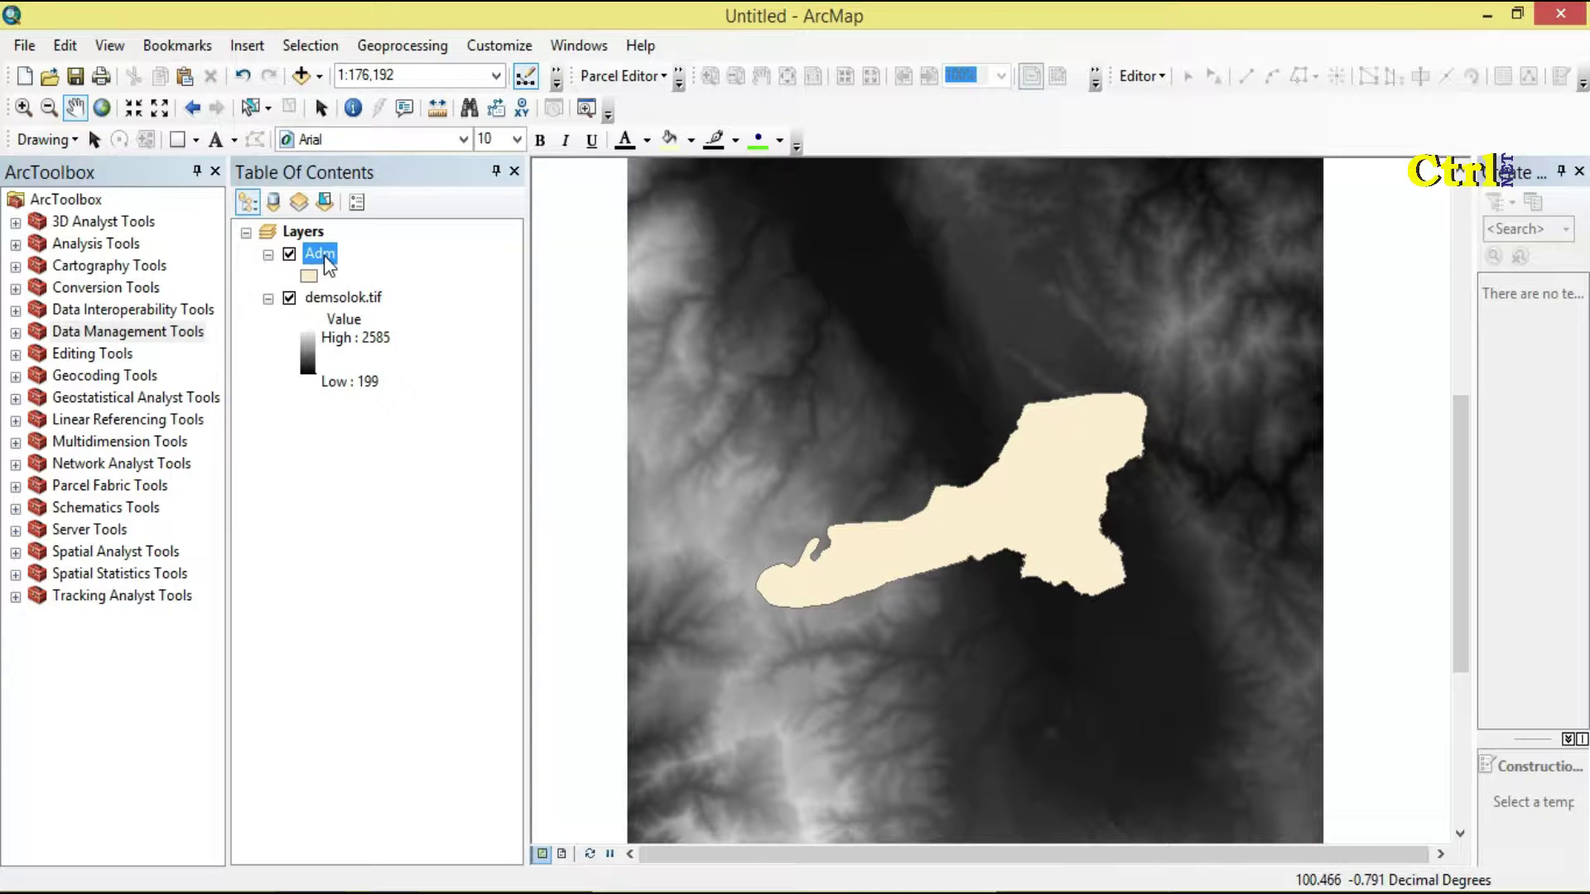
Step: Toggle the Adm boundary and demsolok.tif elevation layers off and on to inspect each one
left_click(290, 254)
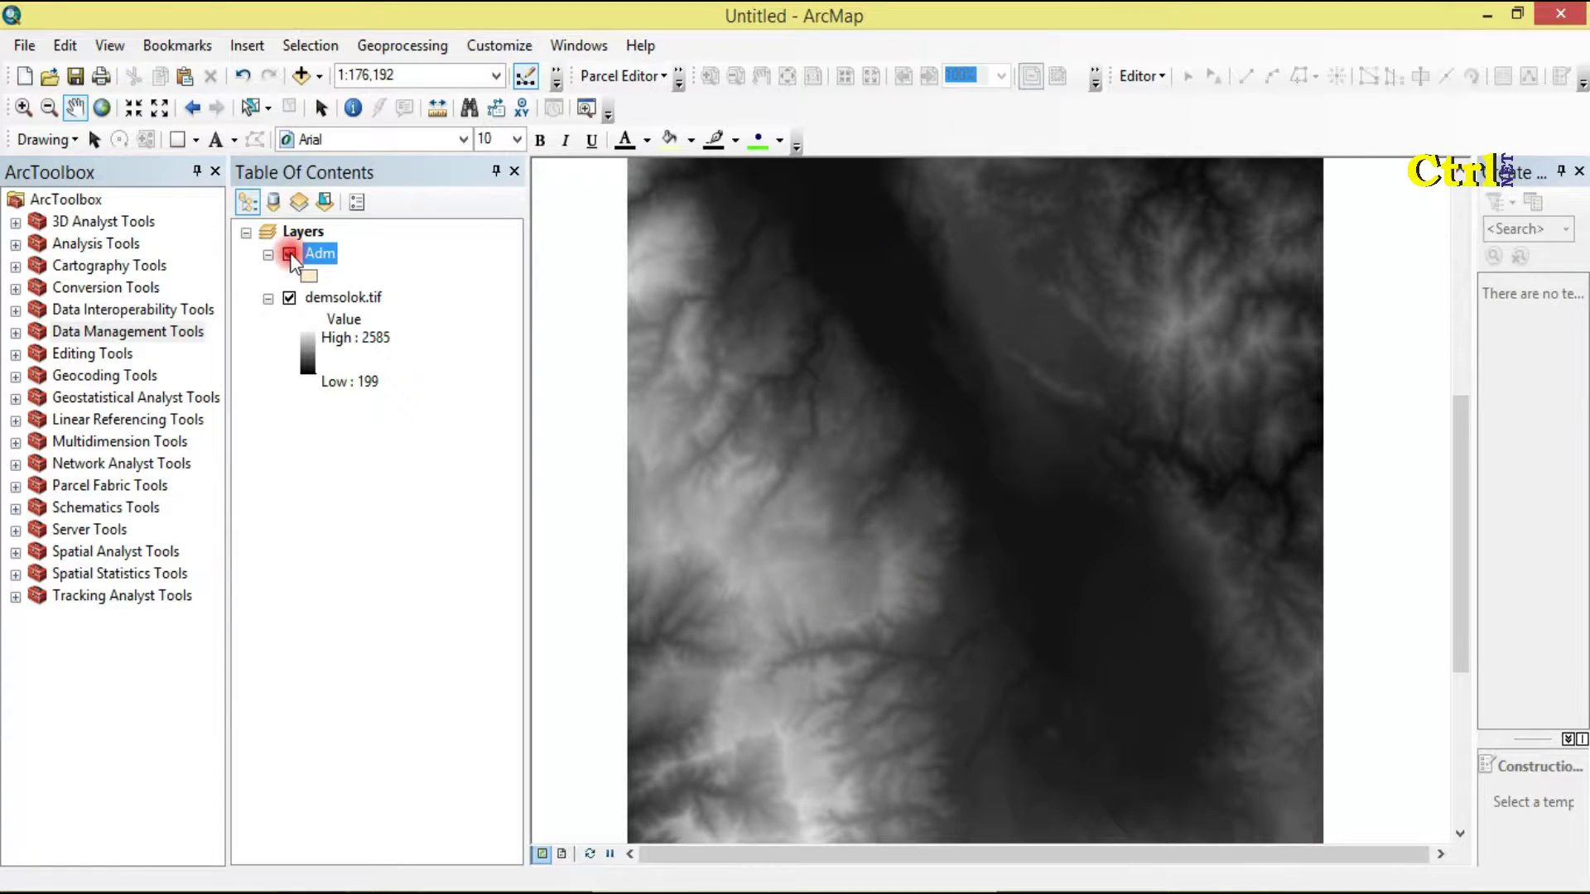
left_click(290, 254)
left_click(289, 299)
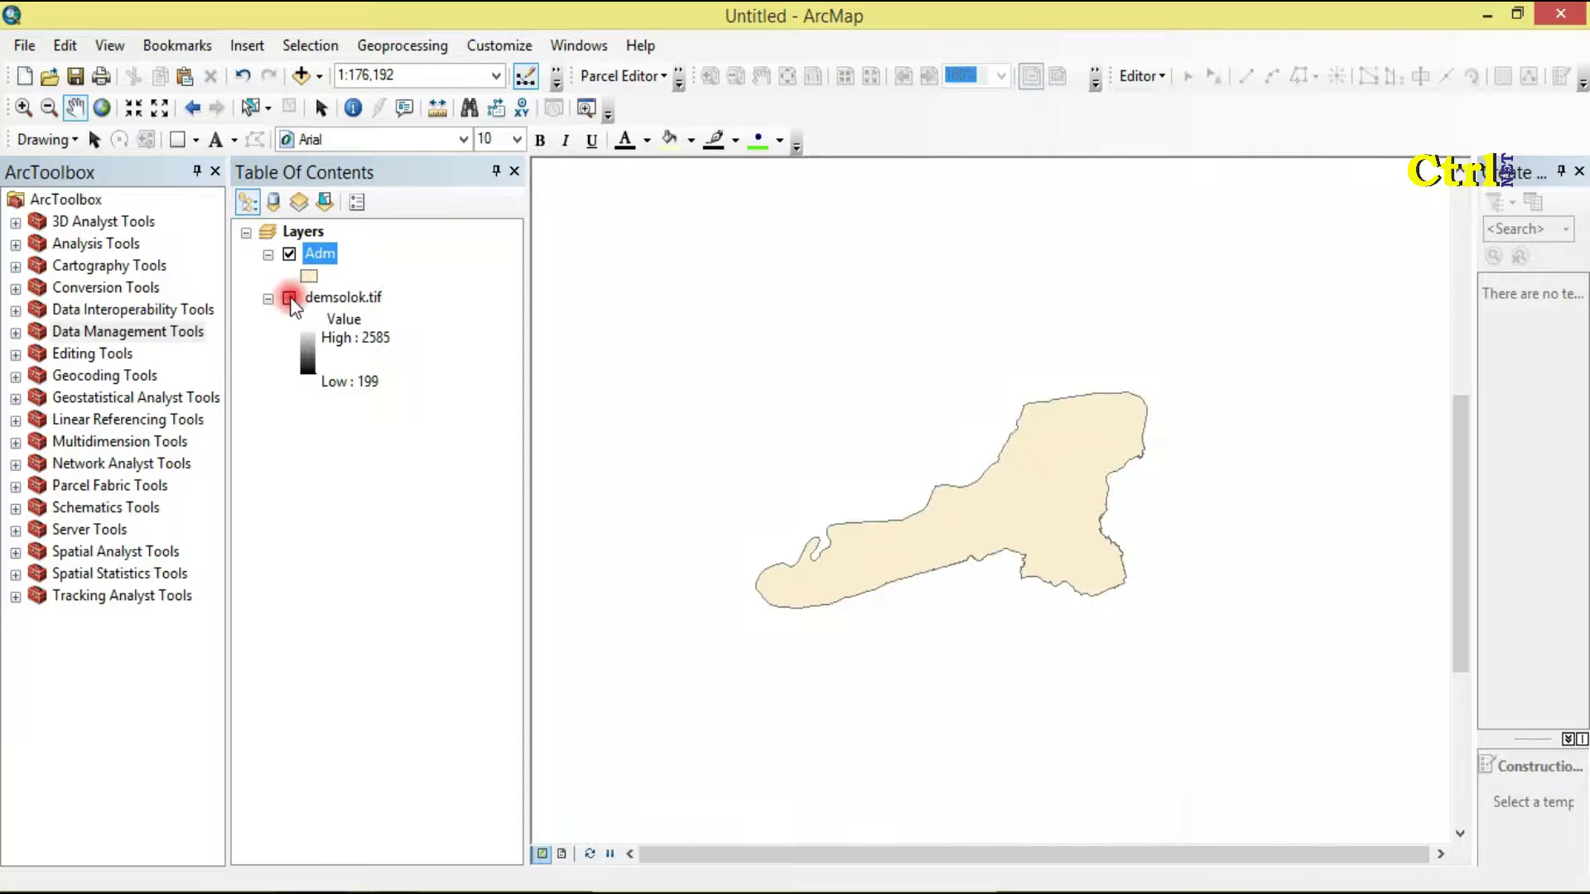
left_click(290, 298)
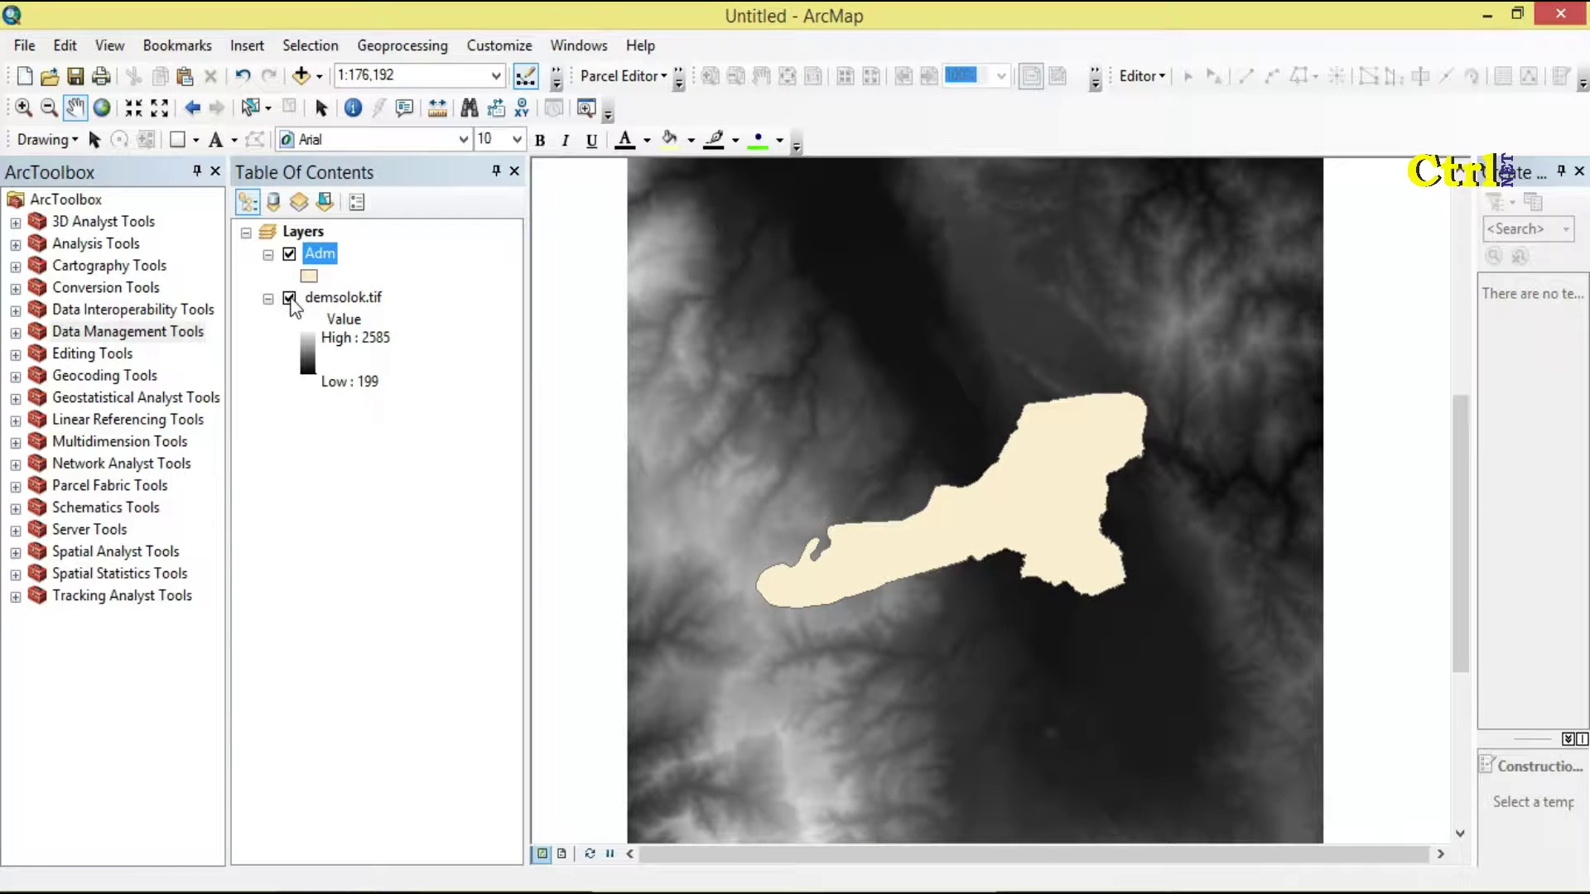
left_click(363, 534)
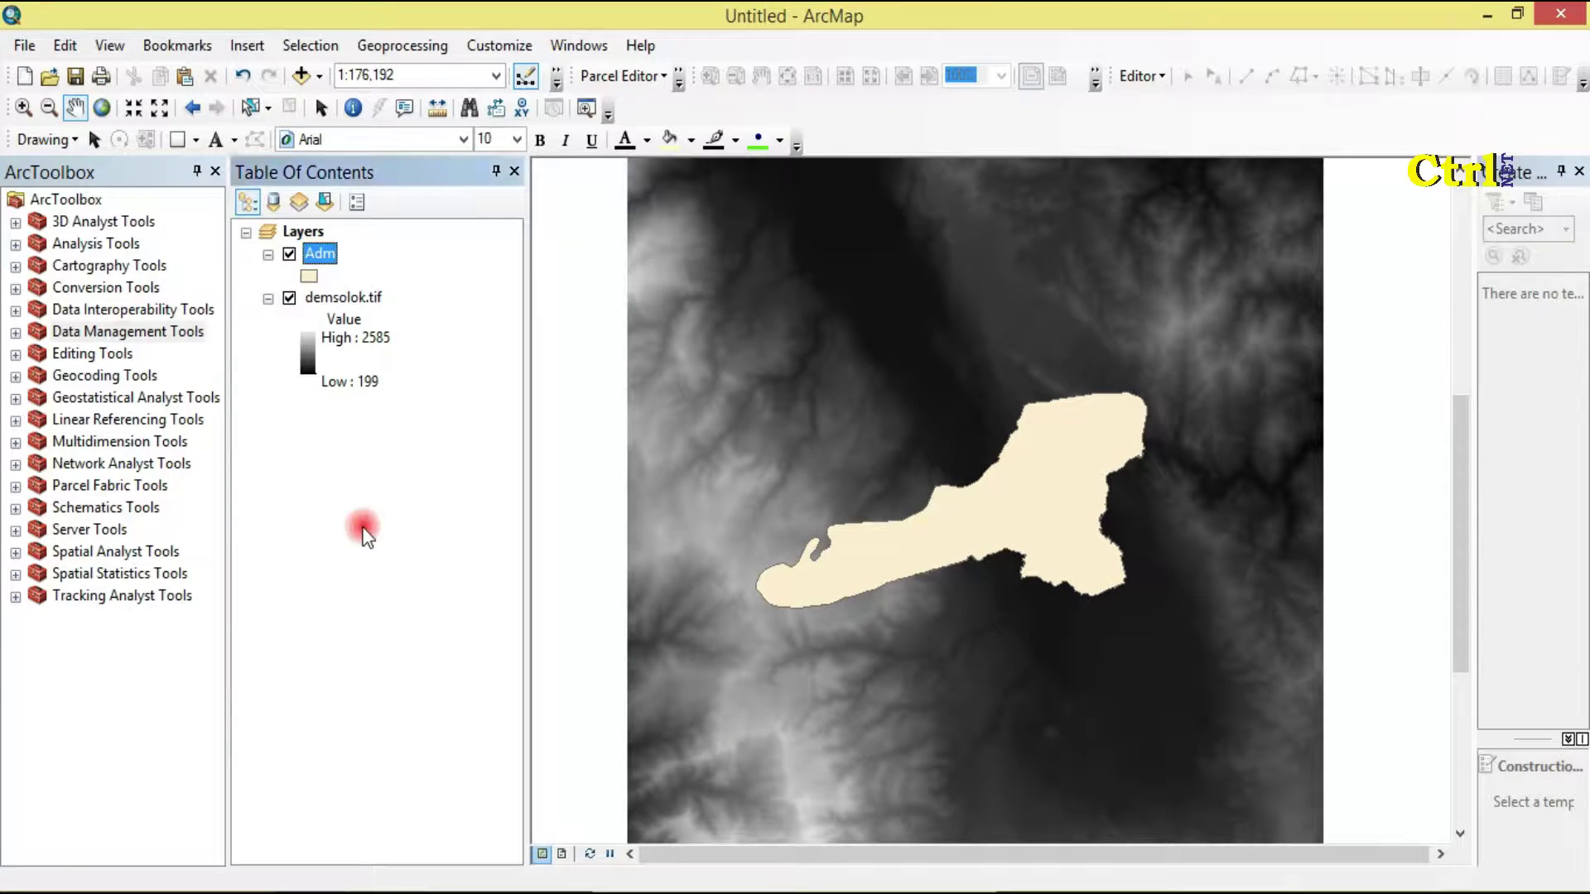
Step: Run the Spatial Analyst Extract by Mask tool on demsolok.tif, using Adm as the feature mask and keeping the default output raster
double_click(141, 553)
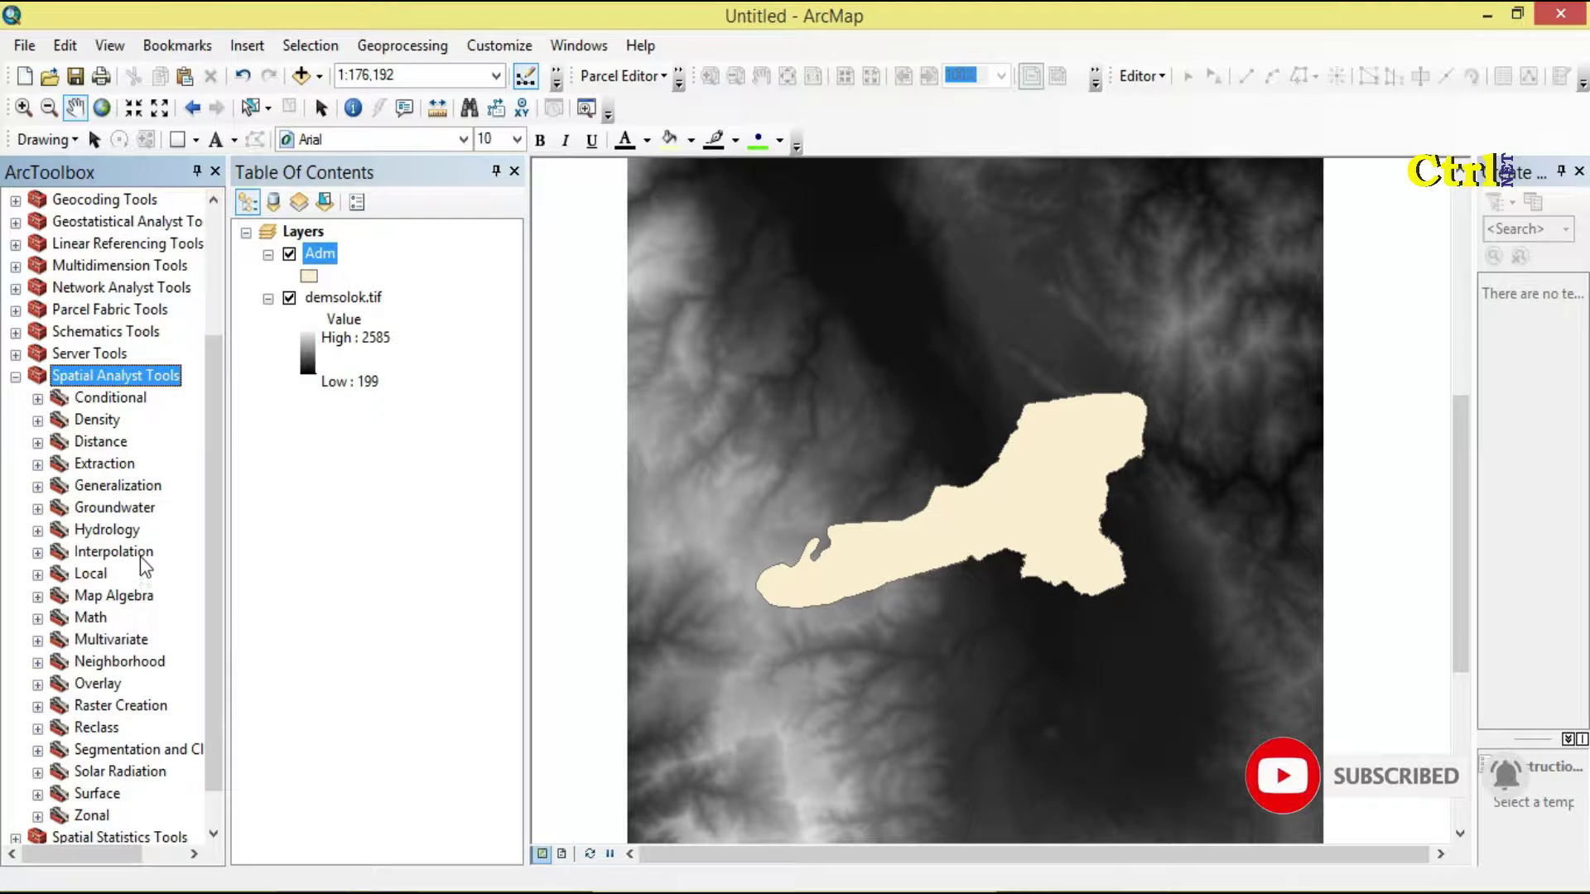
double_click(117, 465)
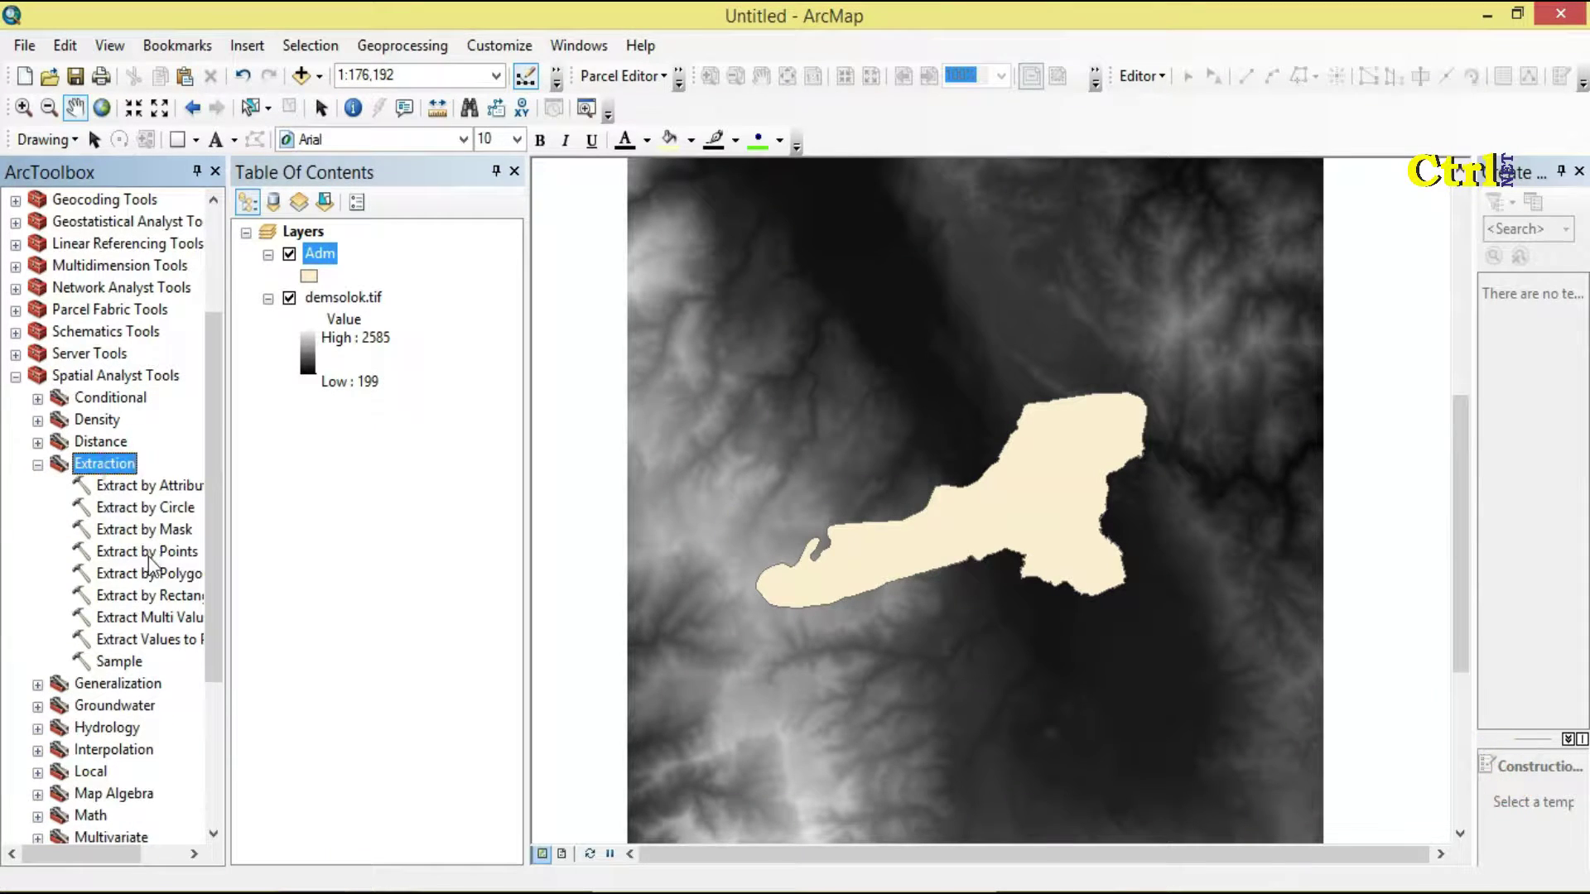
left_click(174, 532)
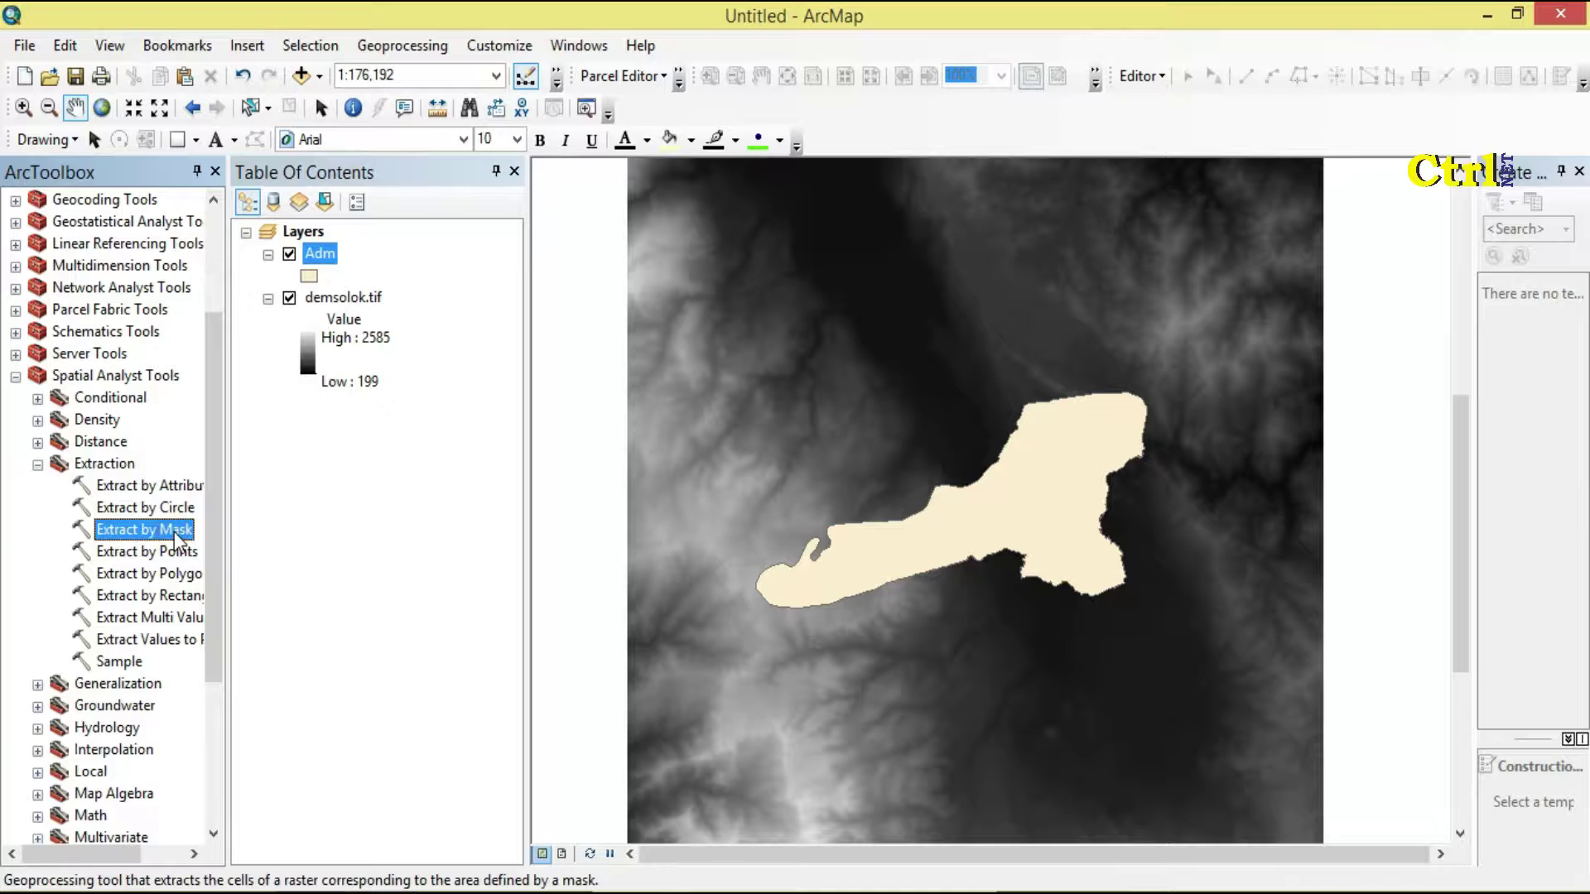
double_click(174, 535)
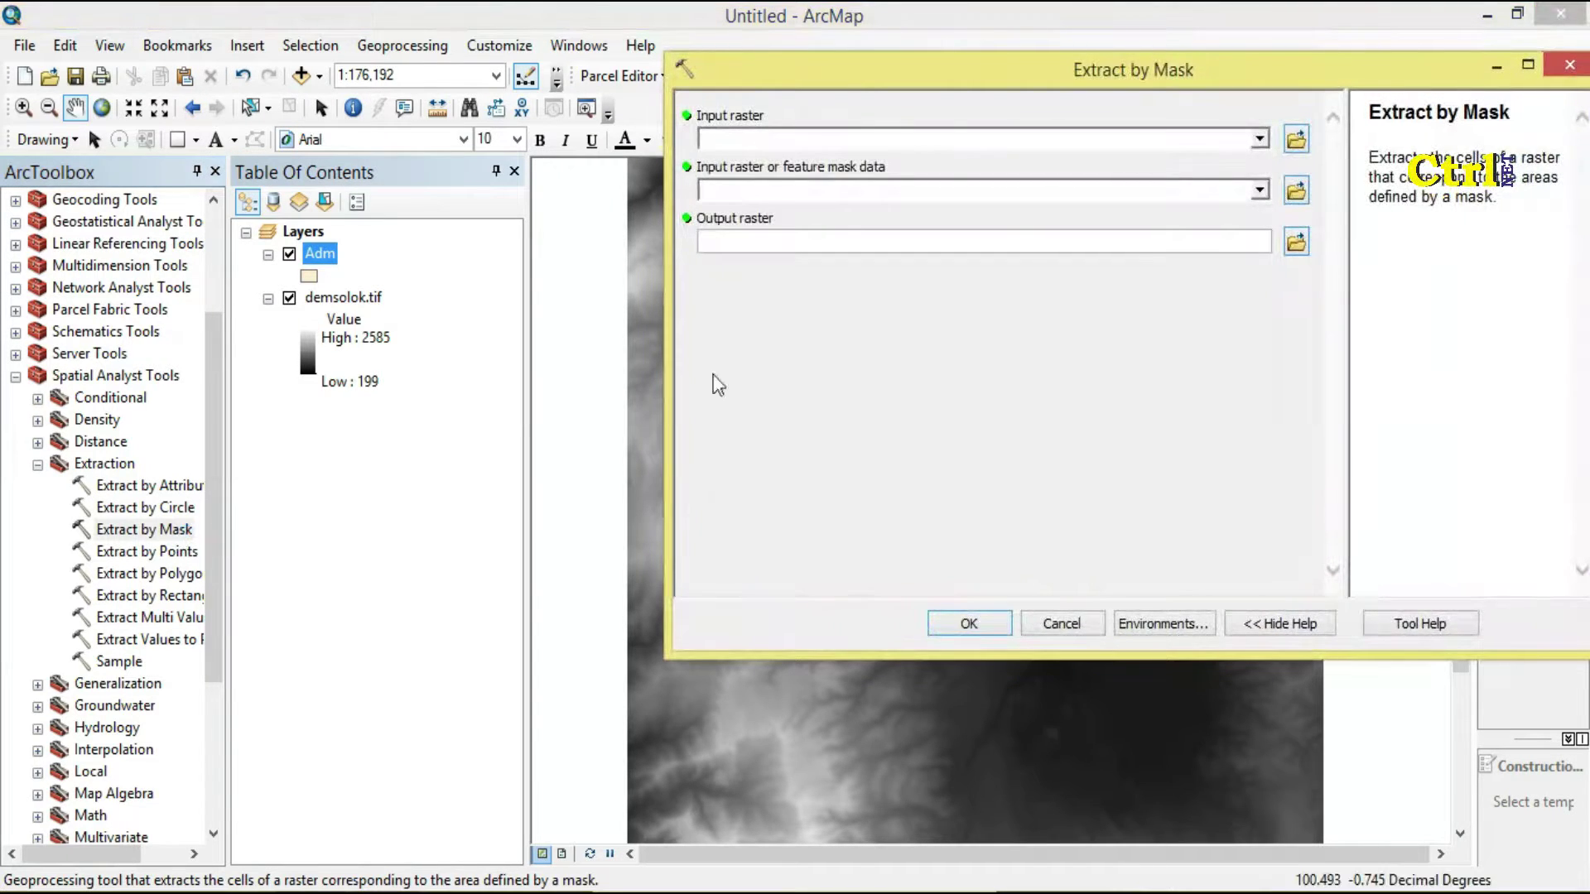
left_click(1260, 139)
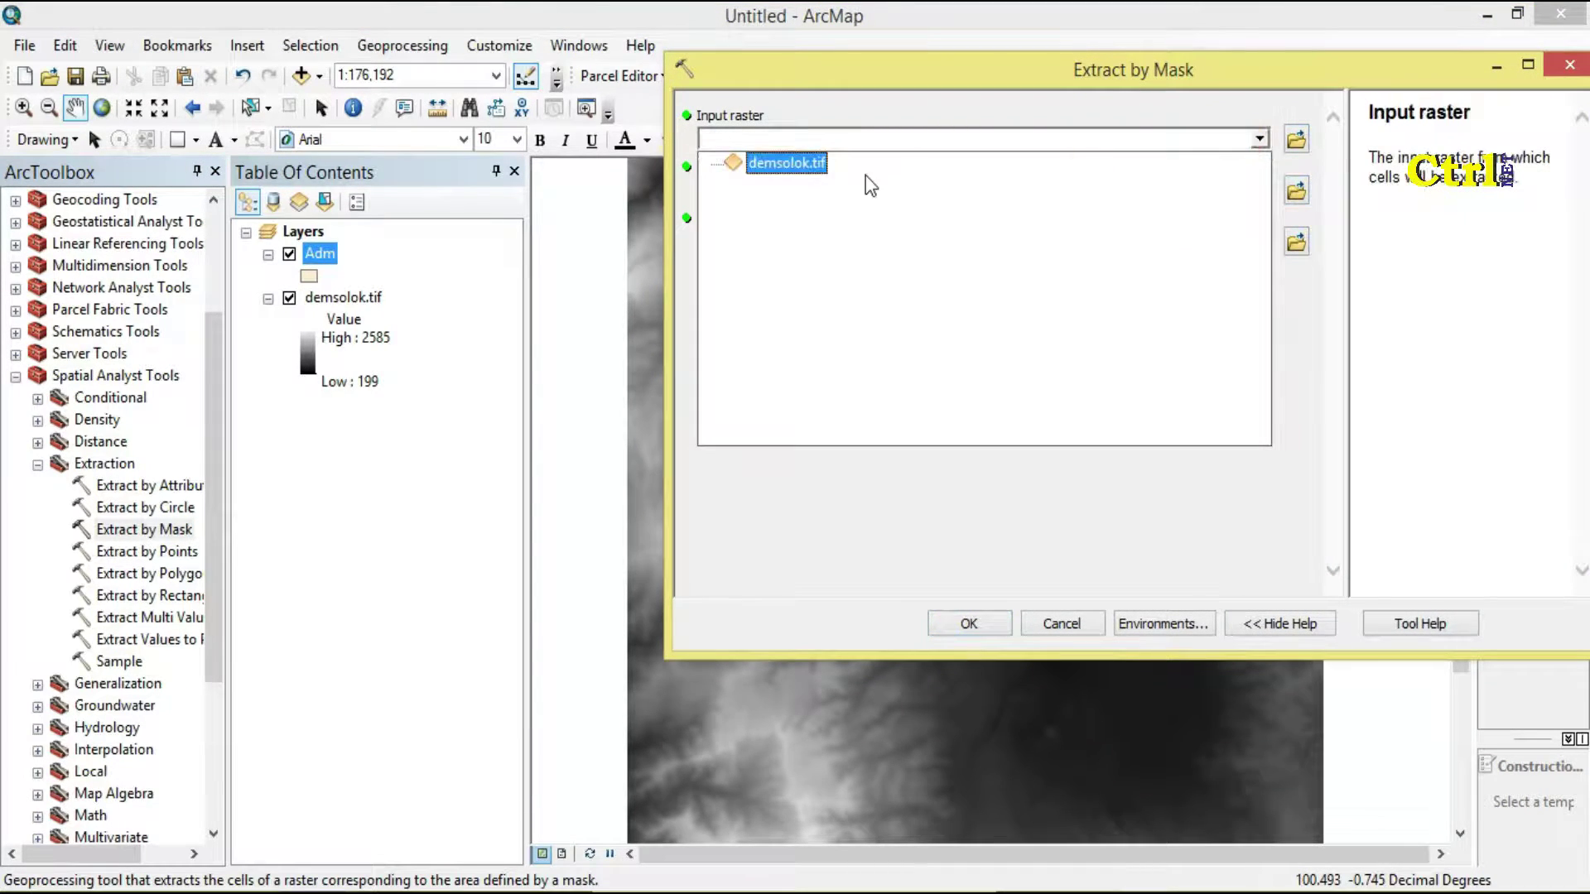
left_click(799, 164)
left_click(1259, 192)
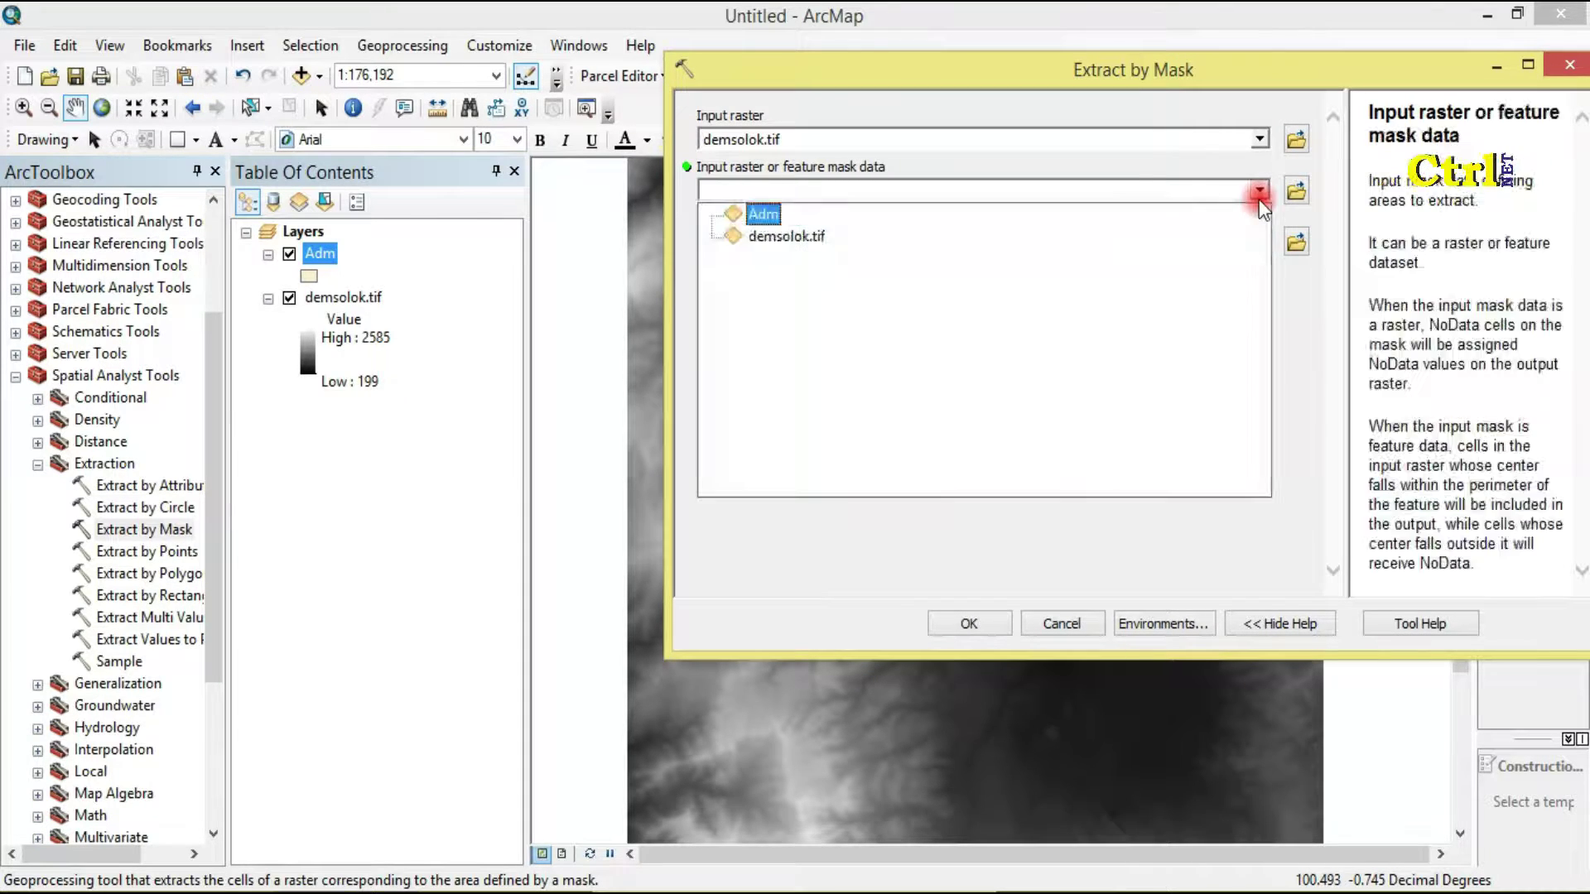
left_click(757, 213)
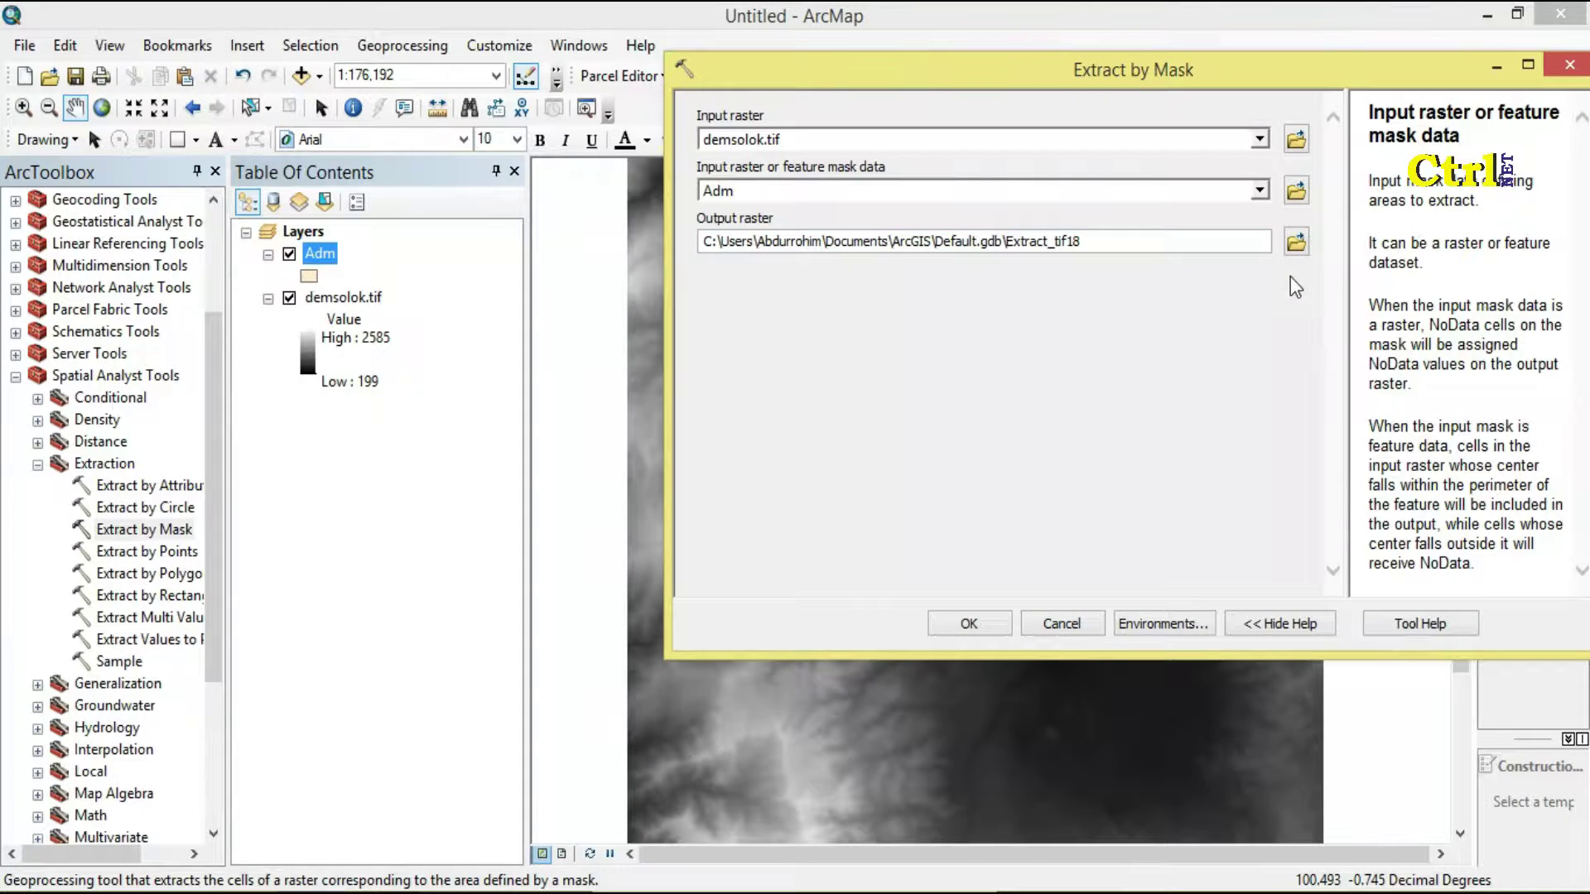
left_click(992, 634)
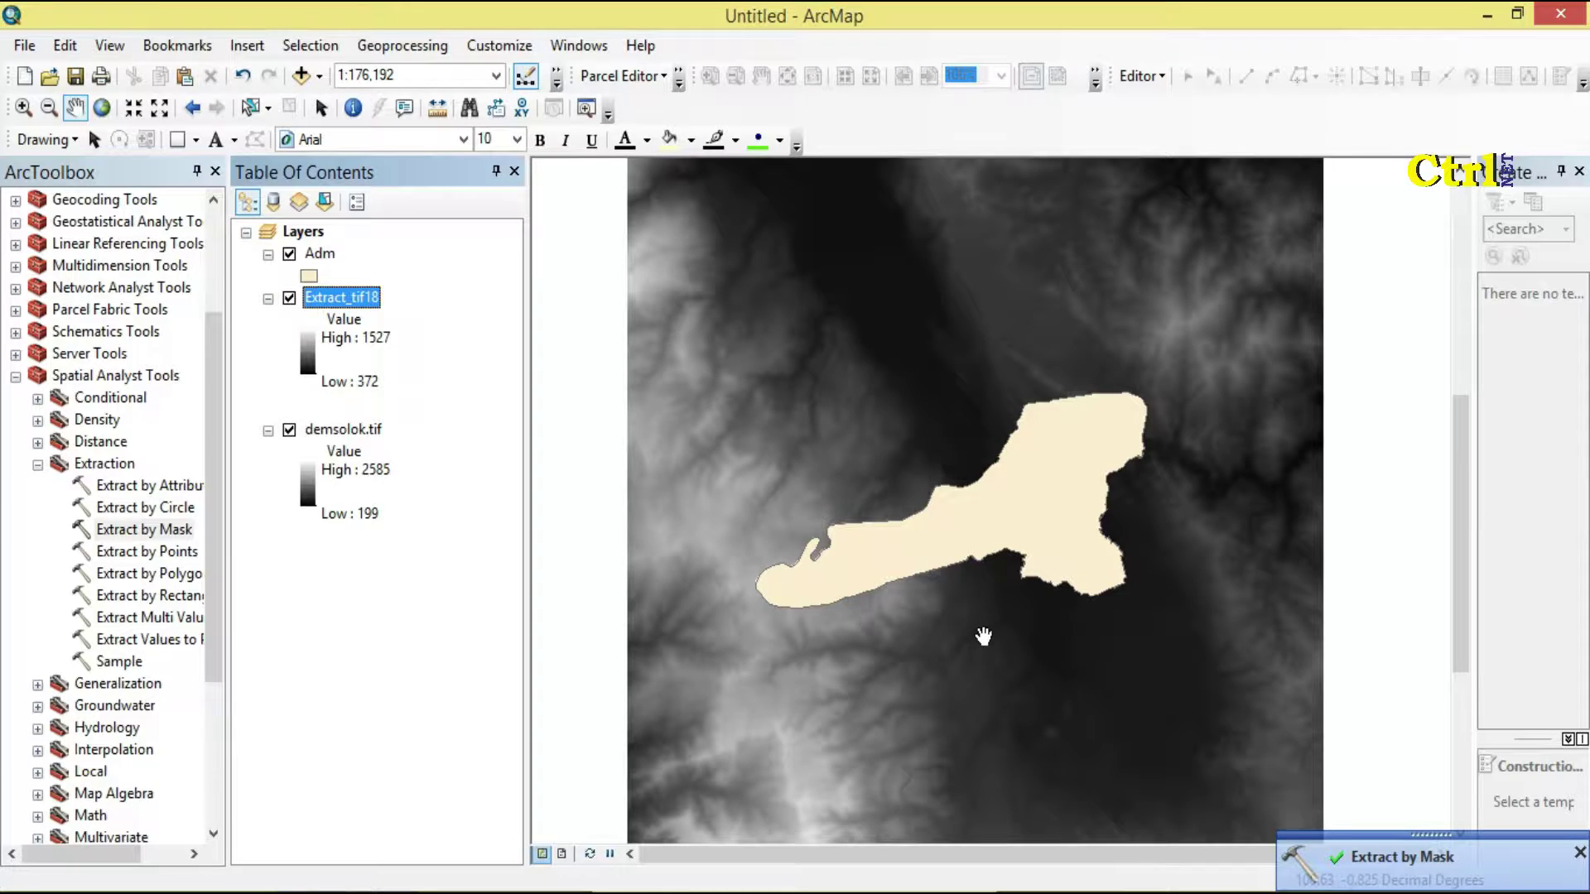
Step: Hide the demsolok.tif and Adm layers and check the extracted raster's low and high elevation values
left_click(290, 430)
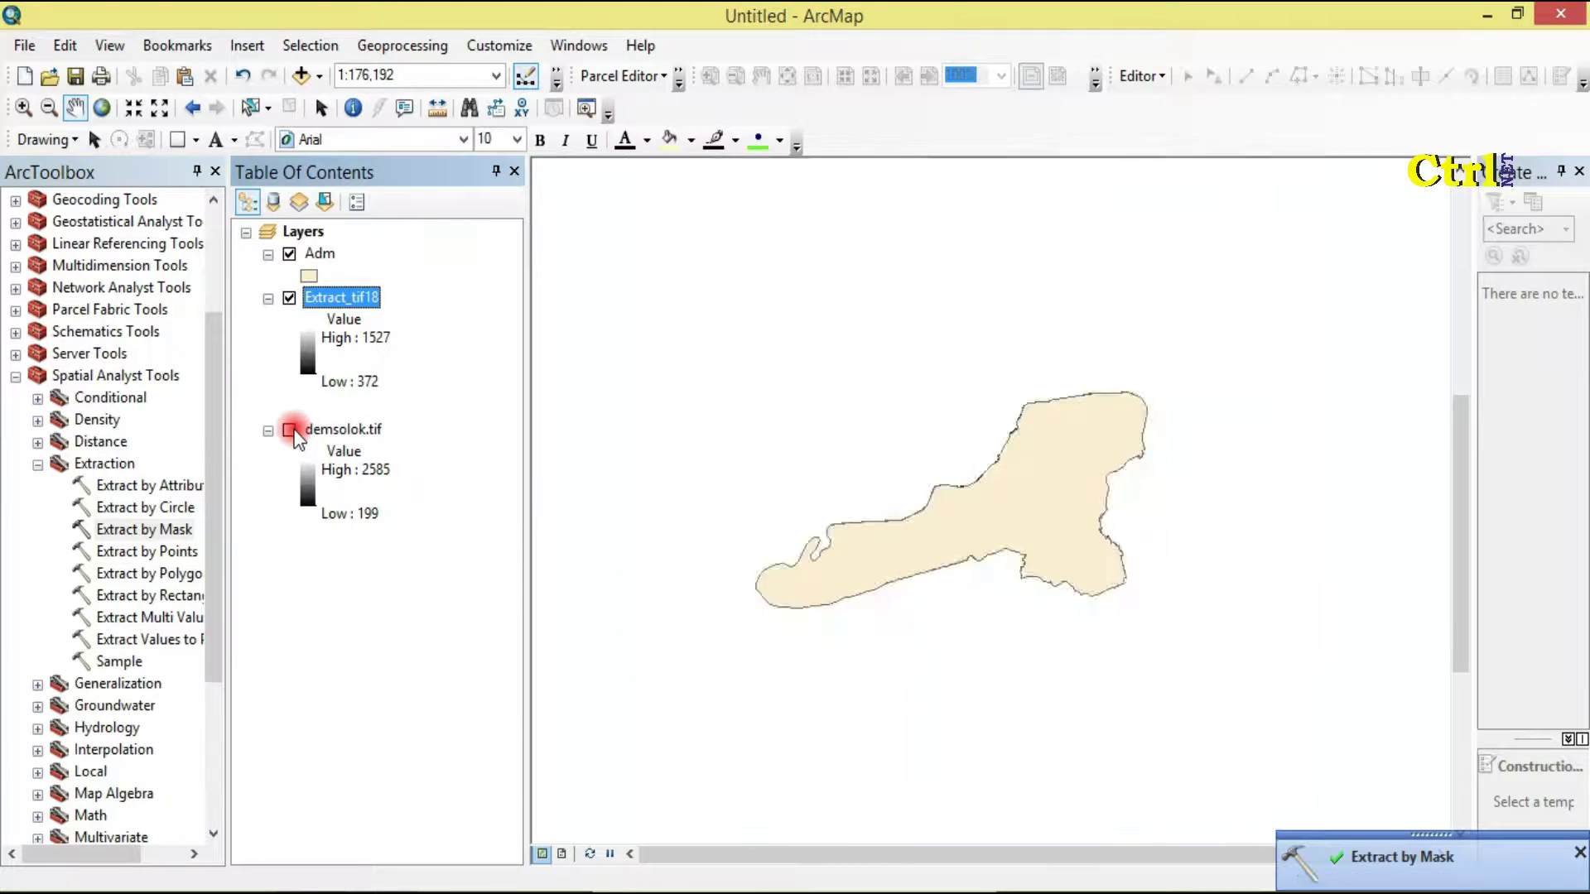
left_click(289, 254)
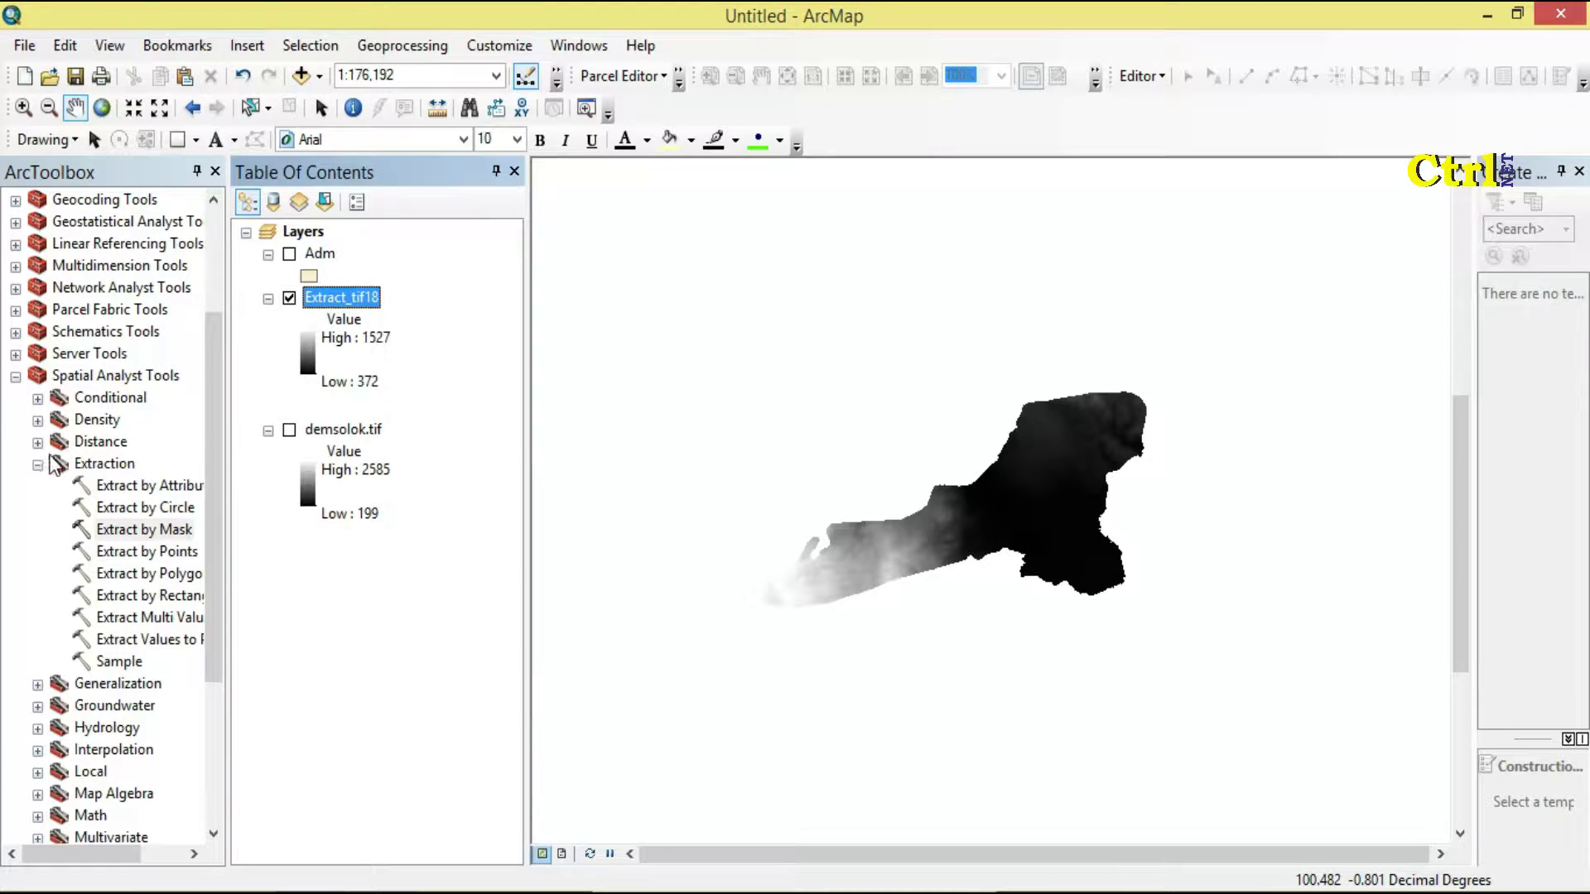
left_click(38, 464)
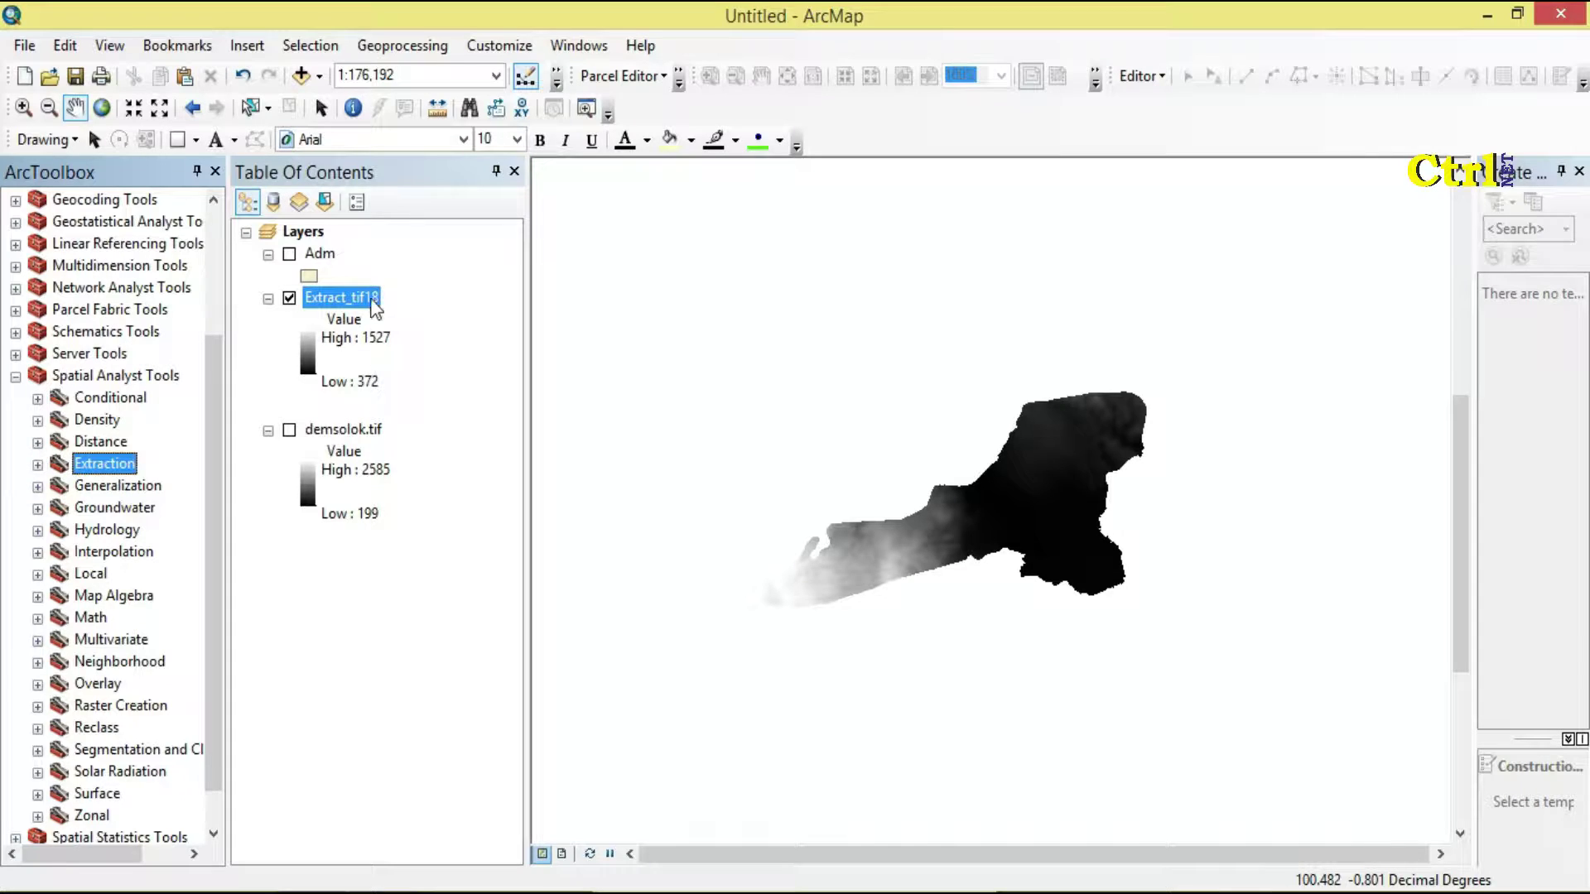
left_click(366, 381)
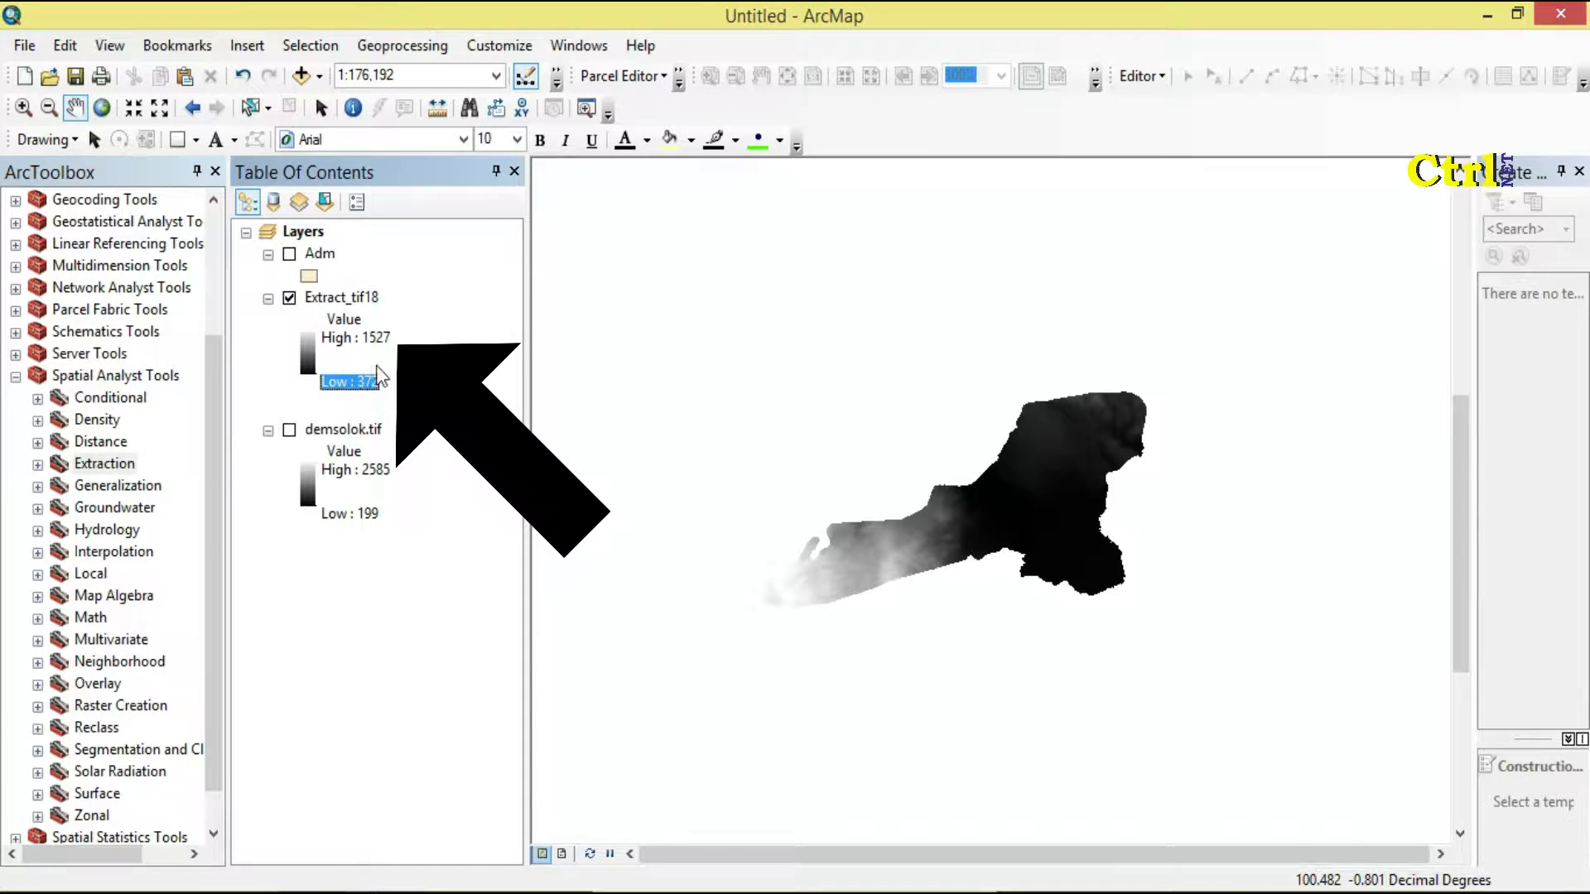
left_click(377, 339)
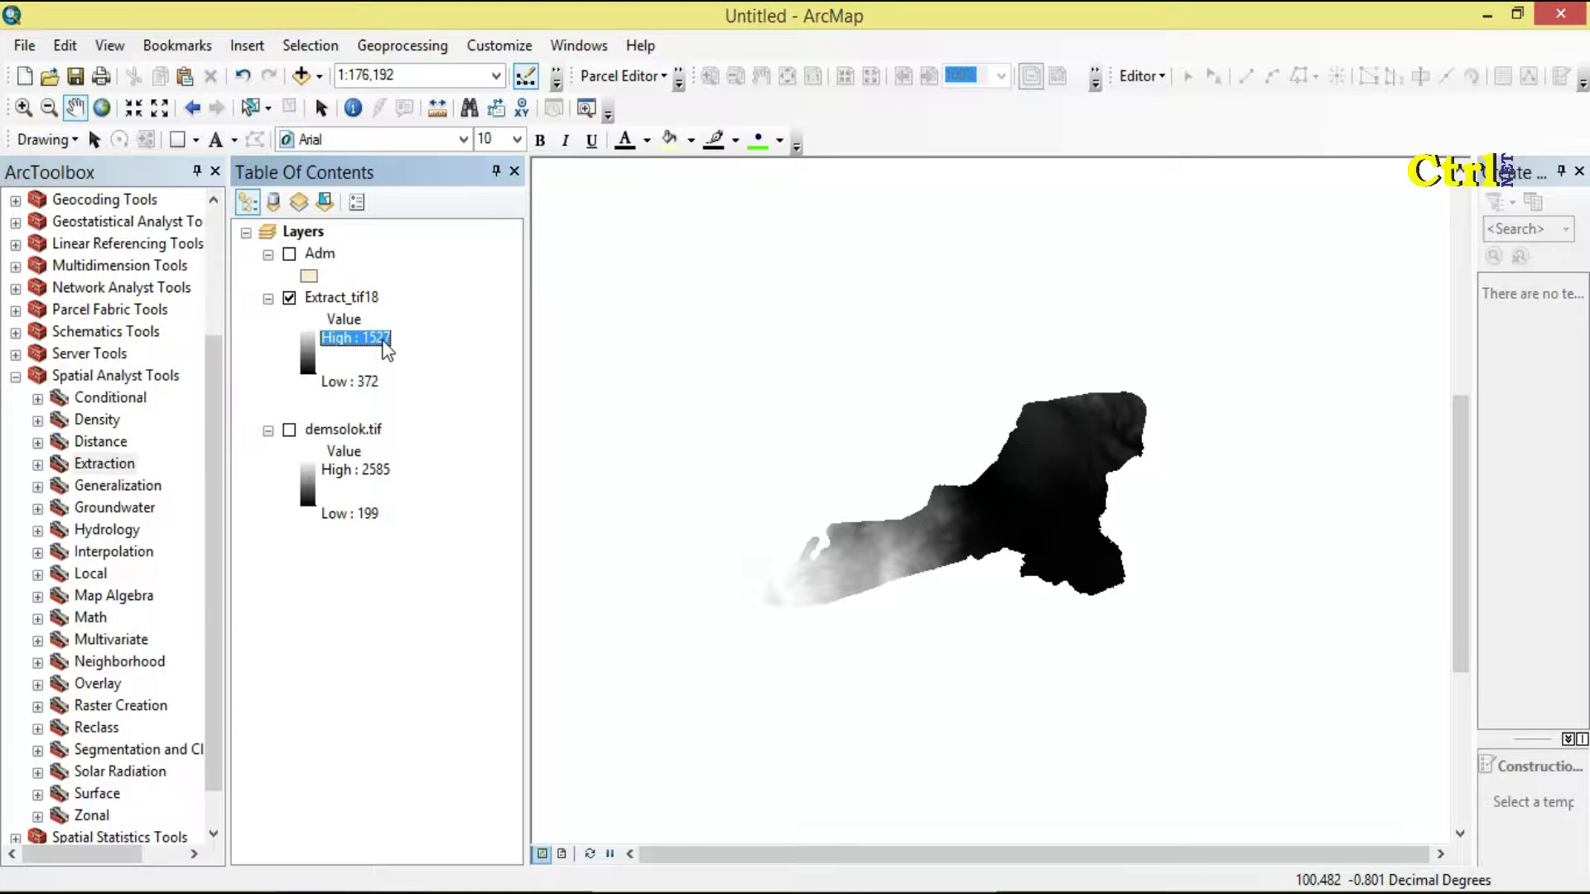
Step: Change the Extract_tif18 layer's symbology to Classified with 20 classes and apply it
left_click(364, 300)
right_click(381, 305)
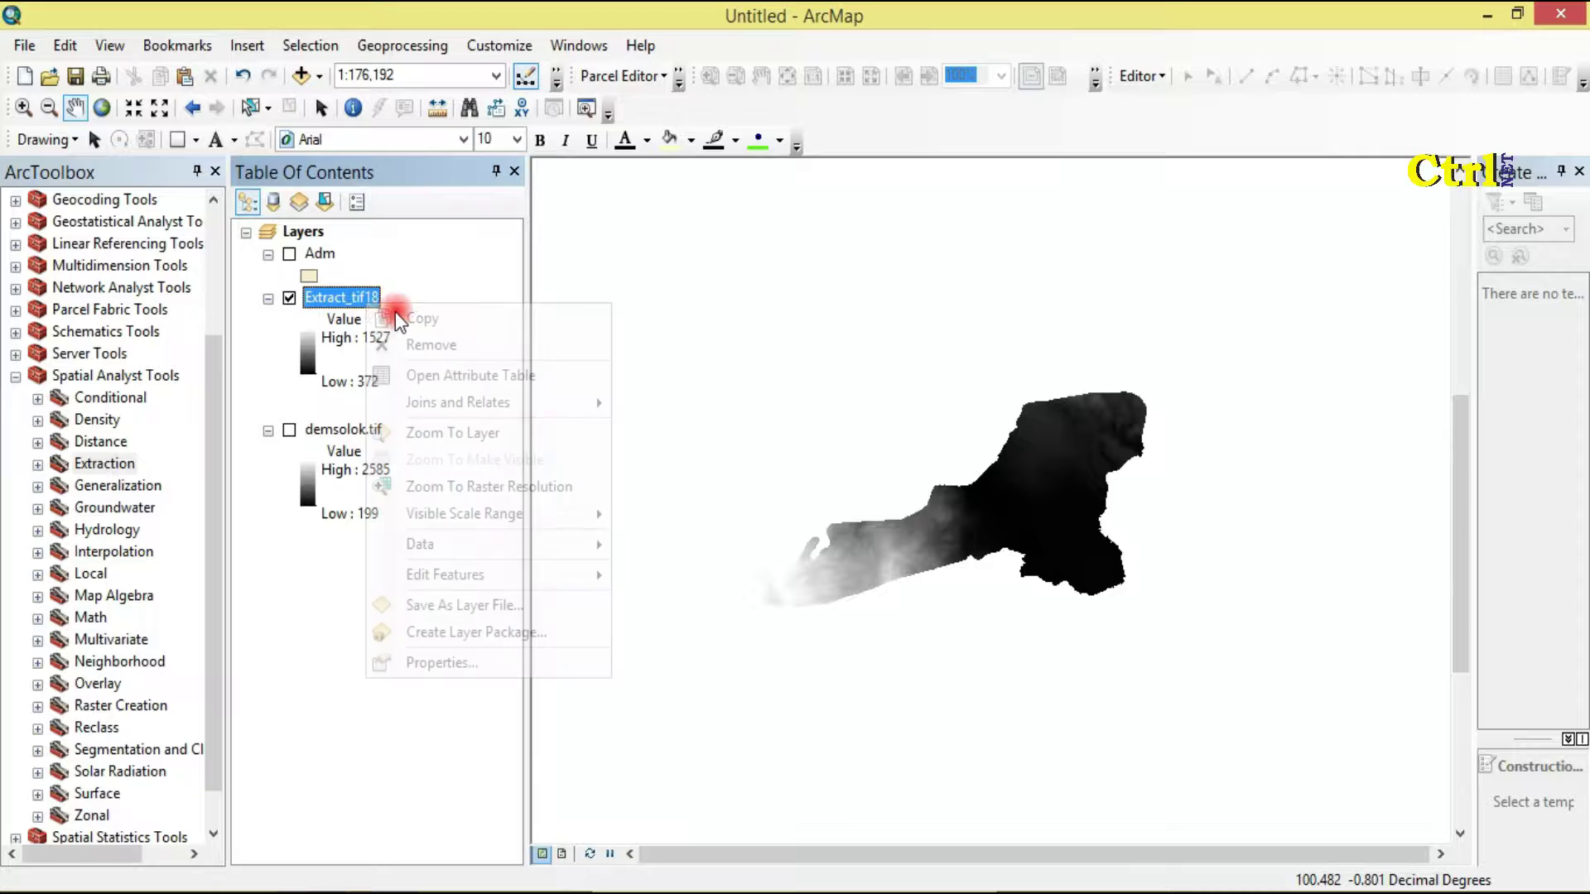
left_click(430, 665)
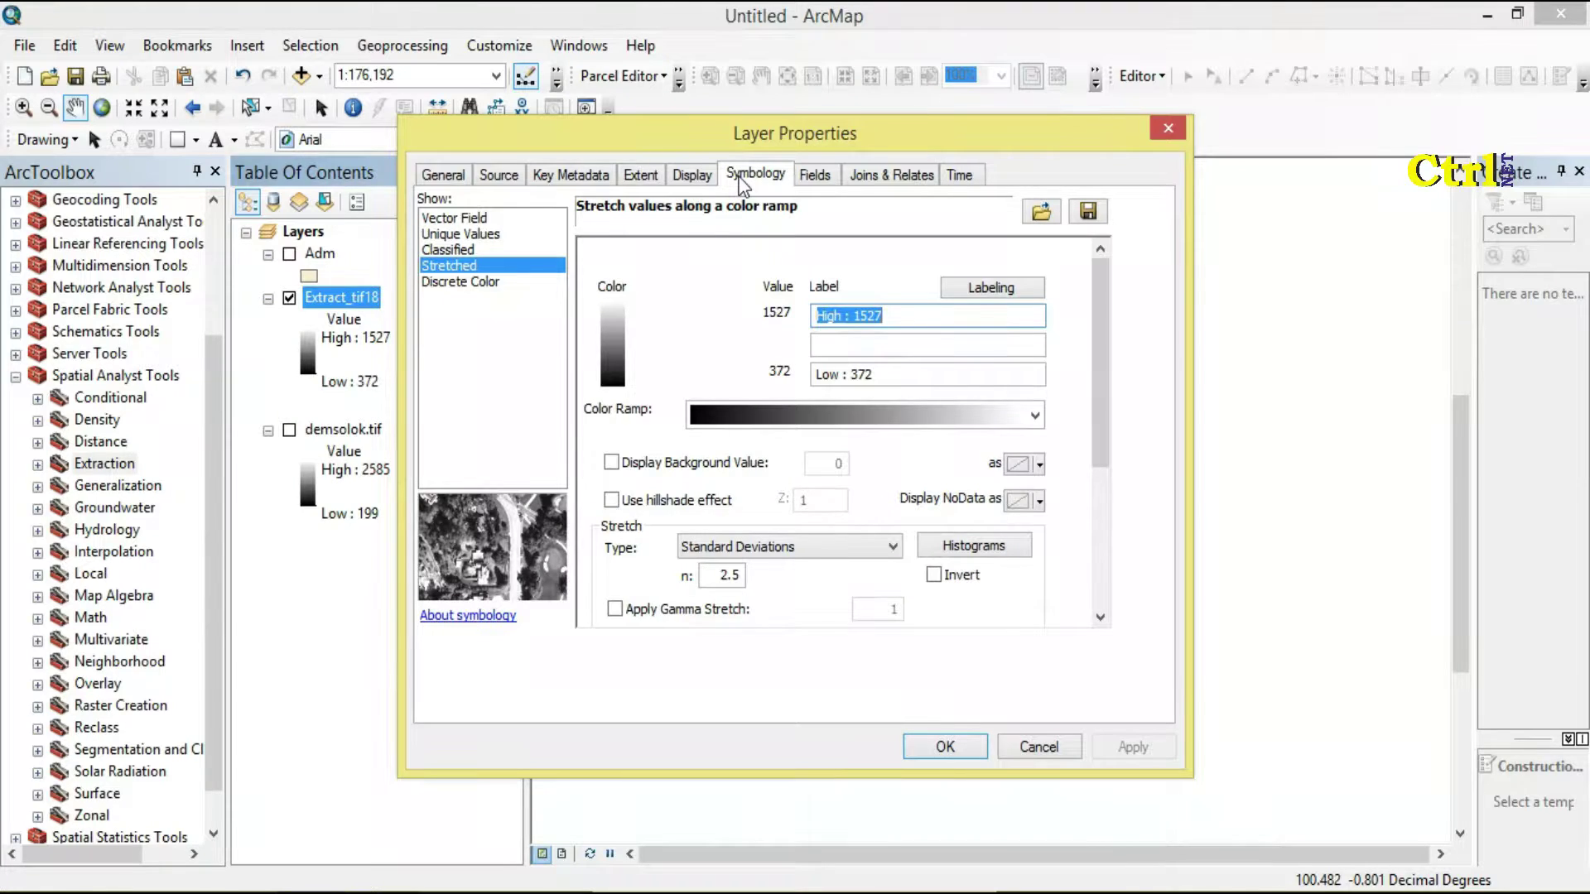
left_click(457, 250)
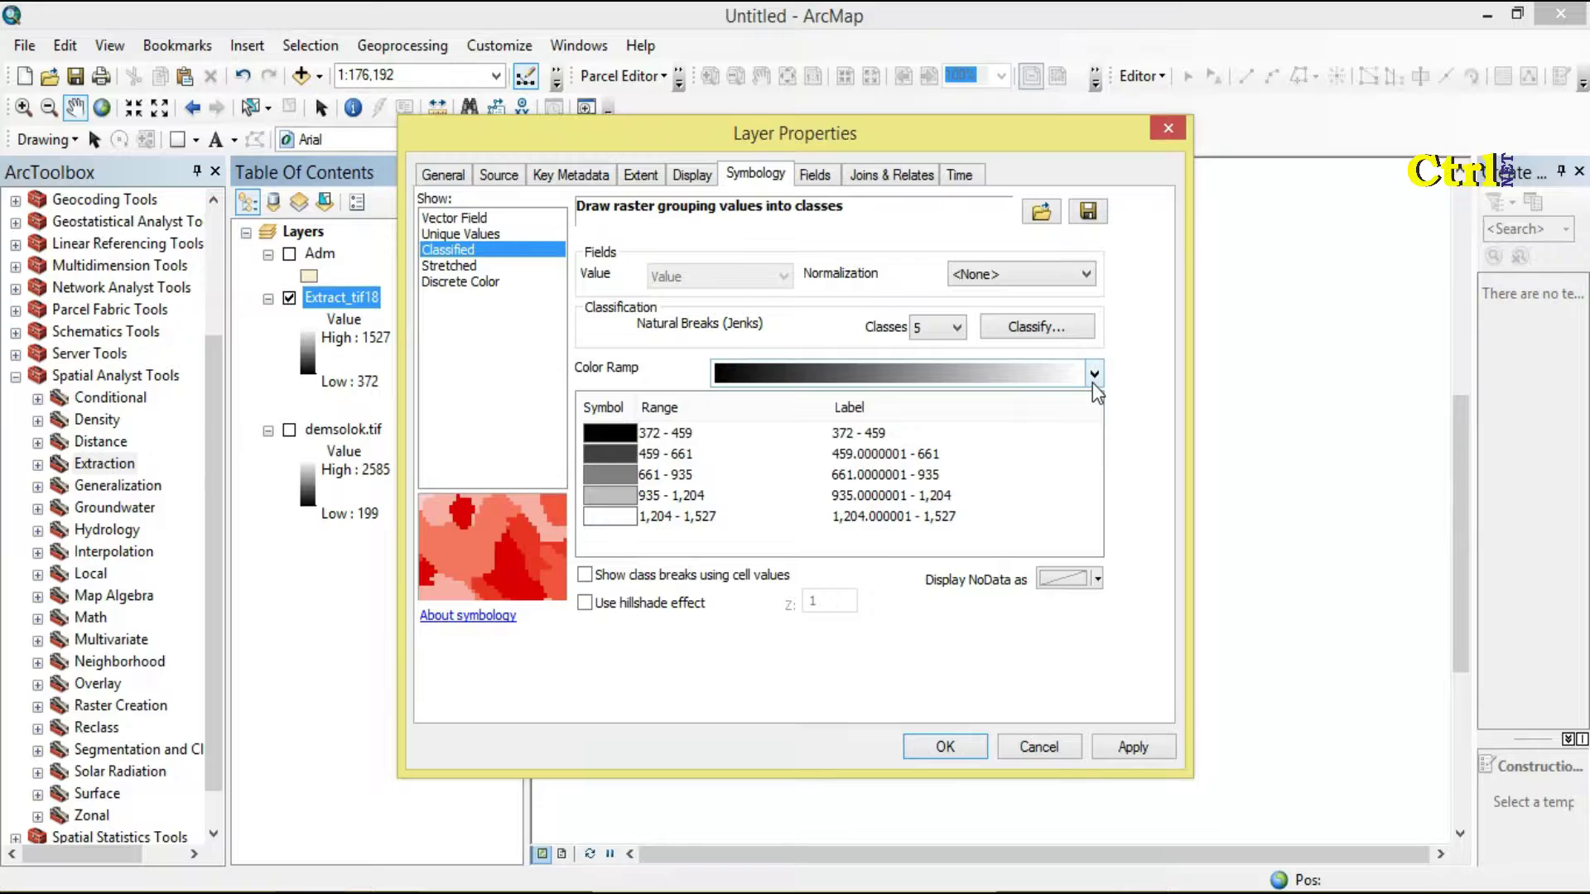
left_click(963, 330)
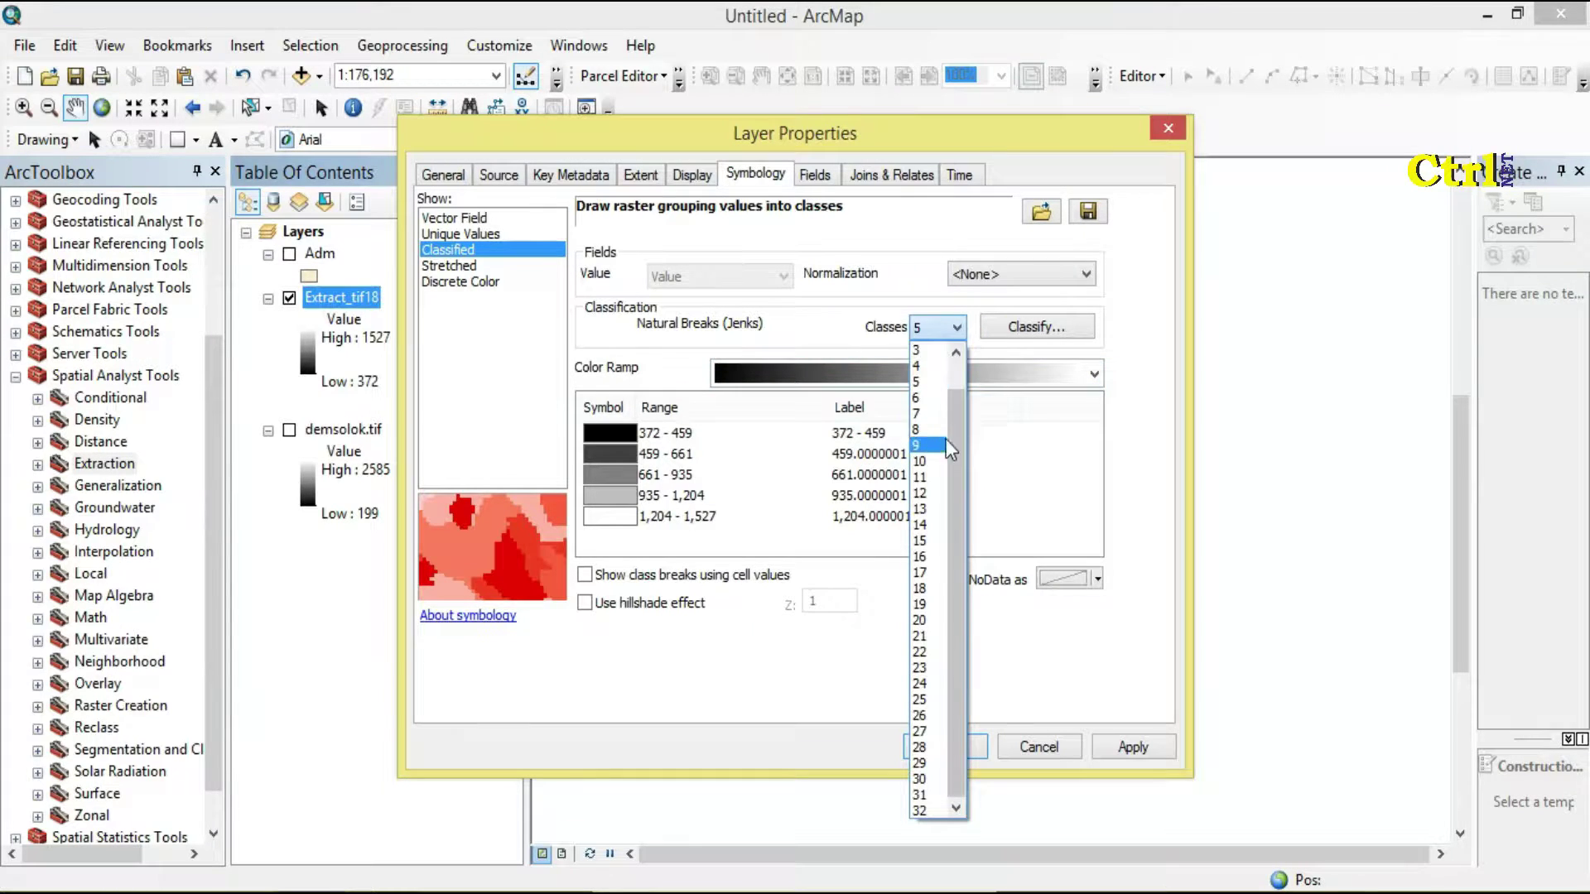
left_click(929, 619)
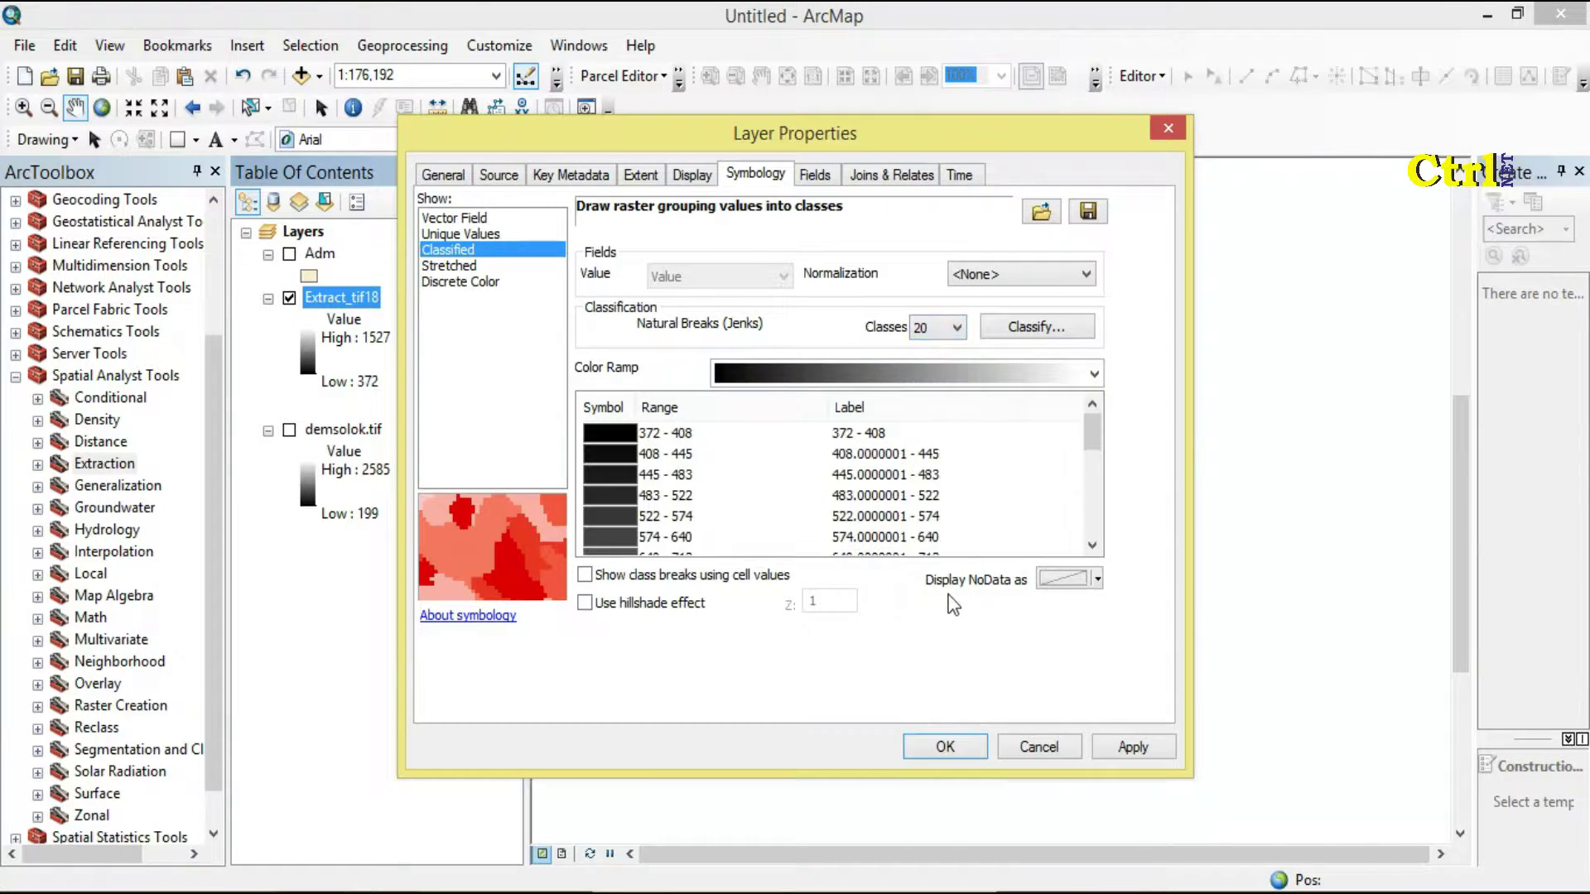
left_click_drag(1089, 442, 1090, 443)
mouse_move(1095, 423)
left_mouse_down()
mouse_move(1096, 509)
mouse_move(1093, 429)
left_mouse_up()
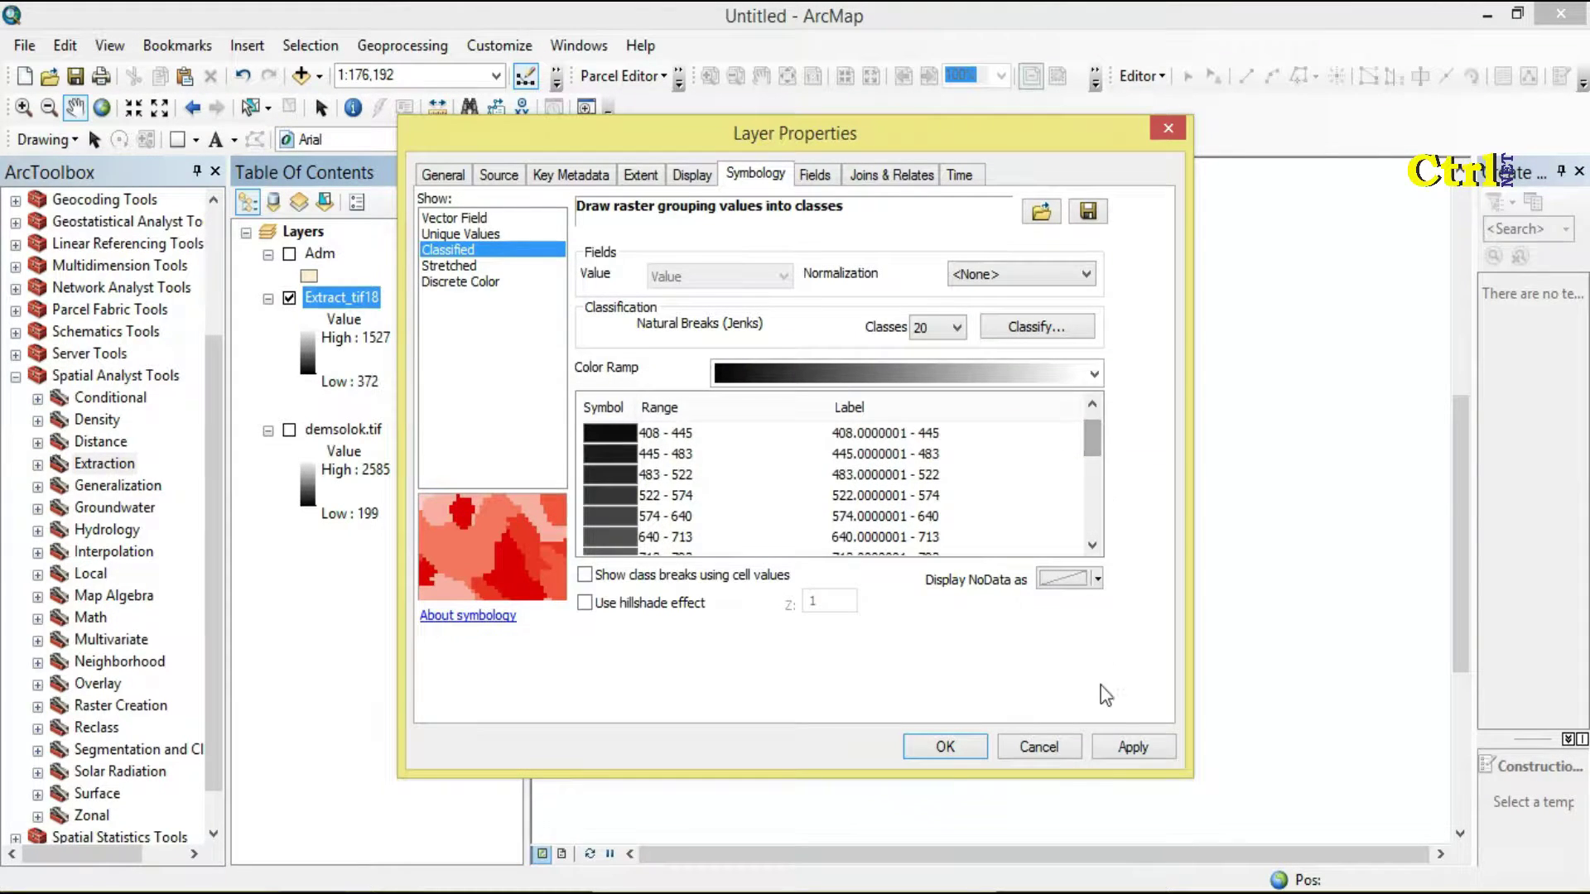
left_click(1133, 746)
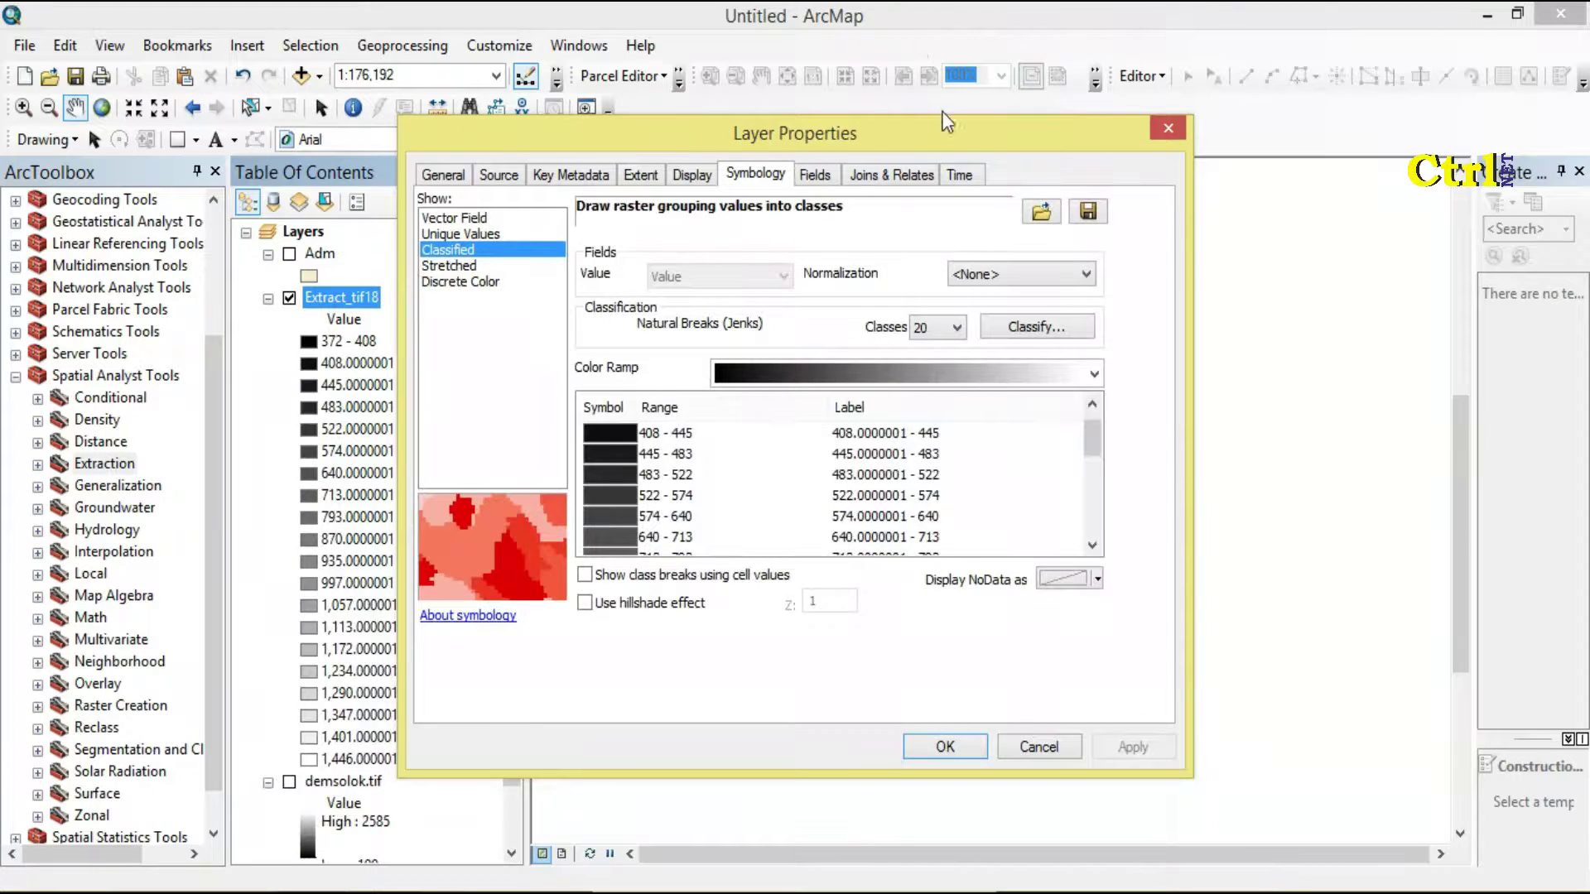
Step: Apply the green-yellow-red color ramp to the classified Extract_tif18 layer and close its properties
left_click_drag(945, 126, 572, 87)
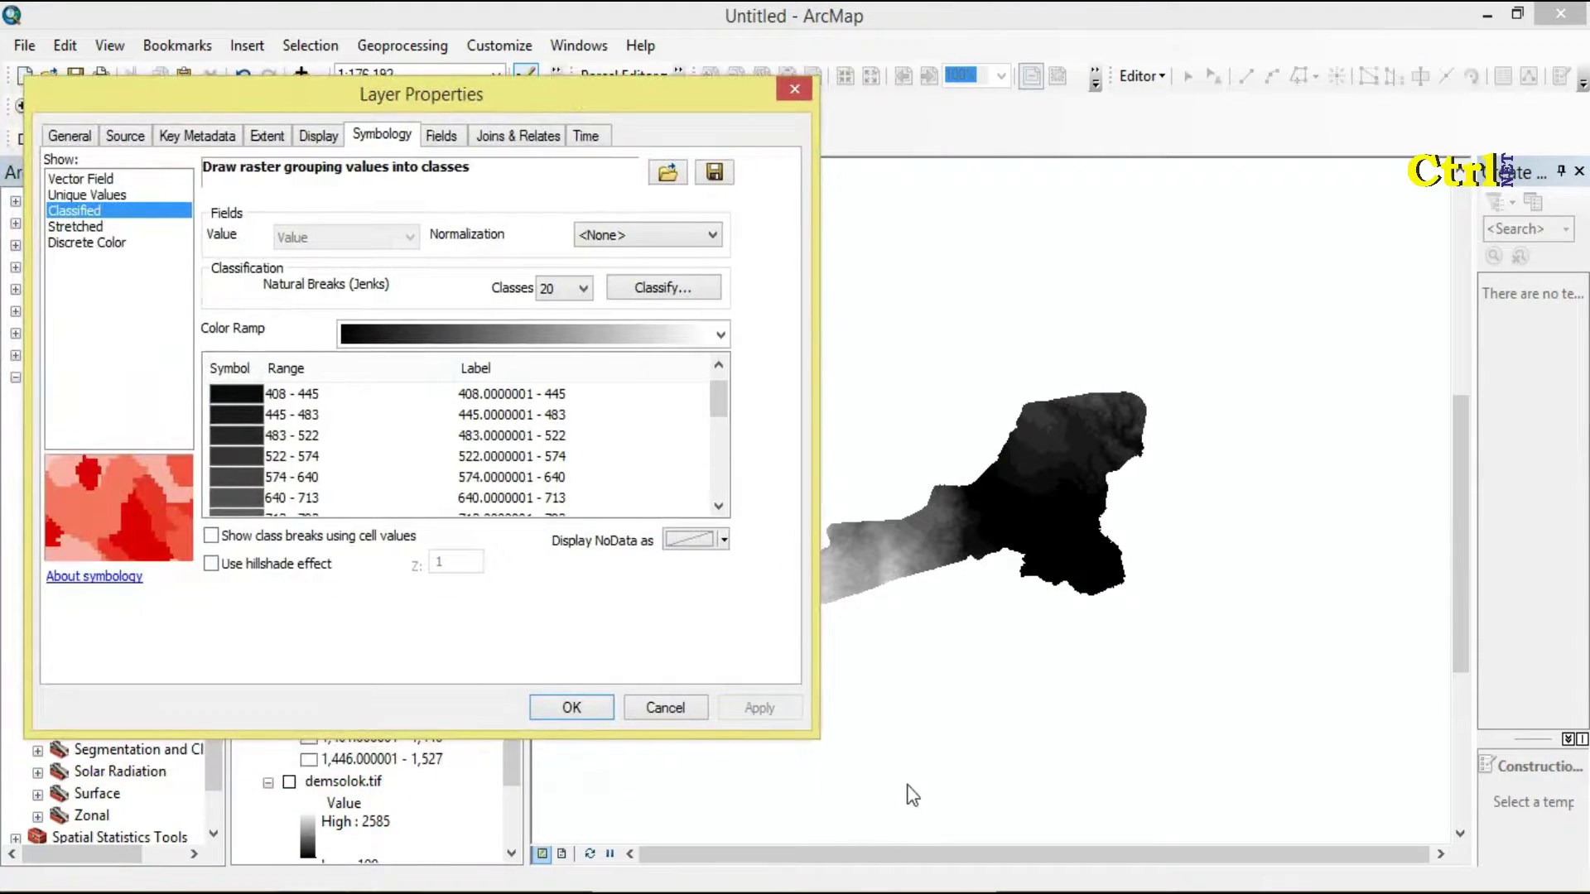
left_click(722, 334)
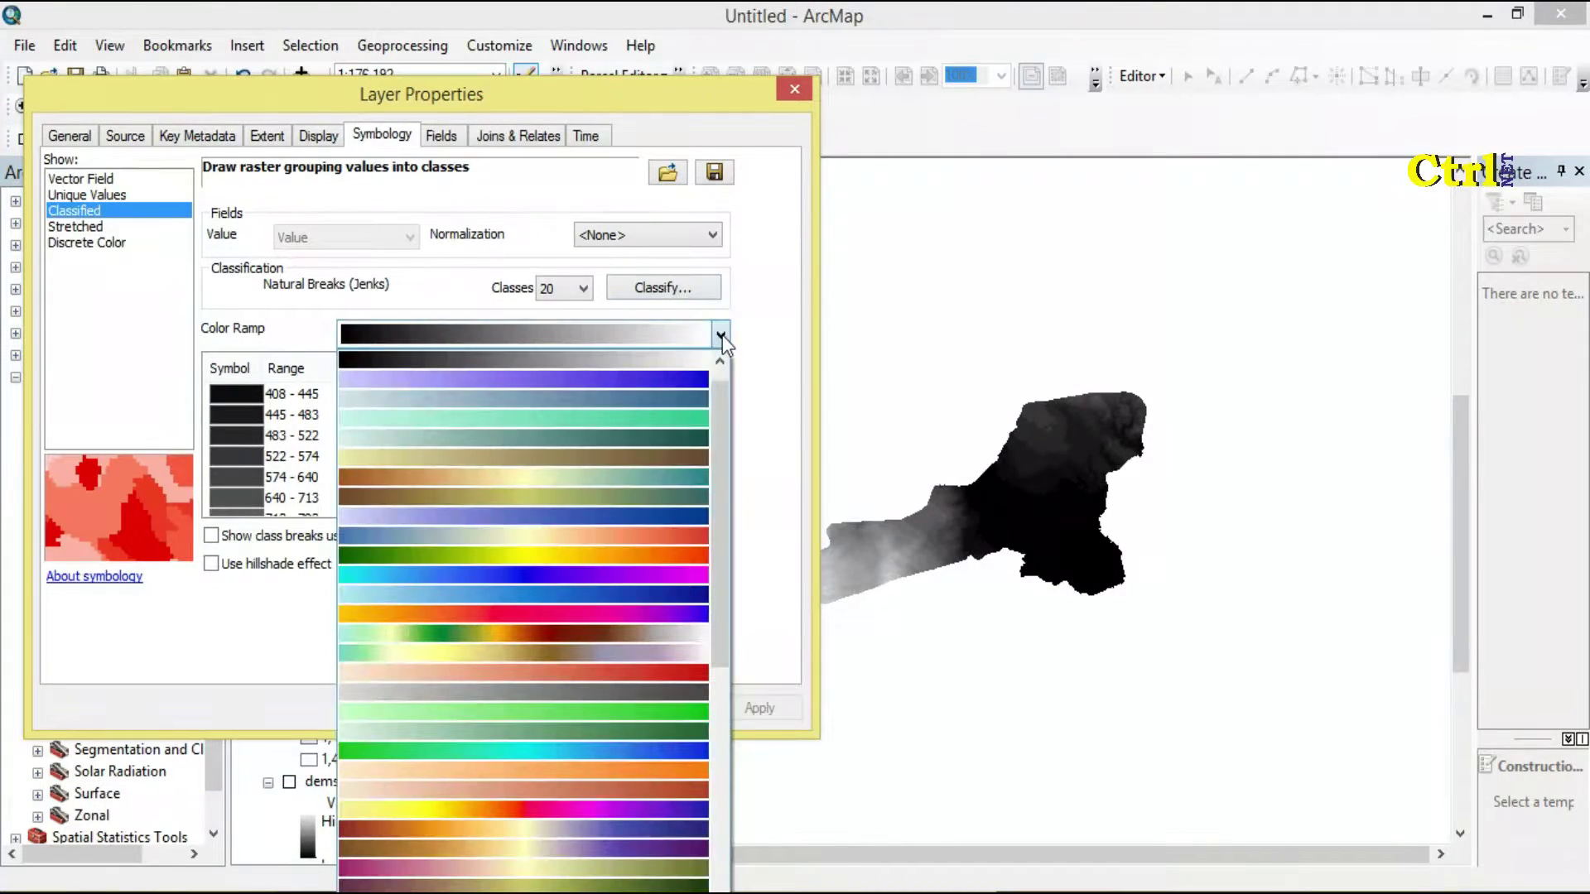
left_click(669, 550)
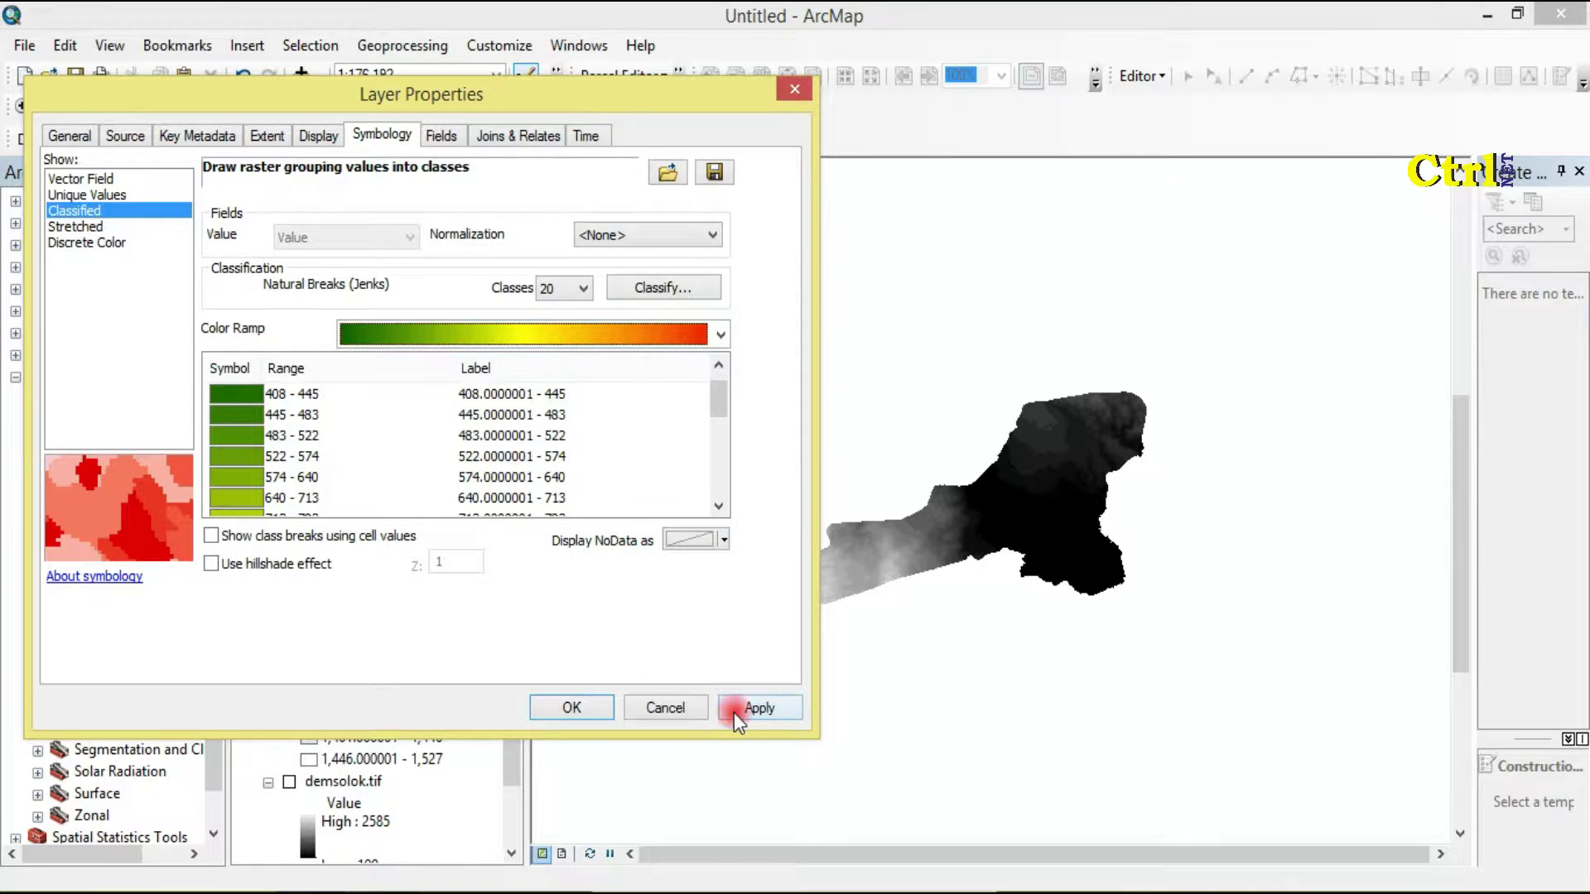
left_click(733, 710)
left_click(572, 707)
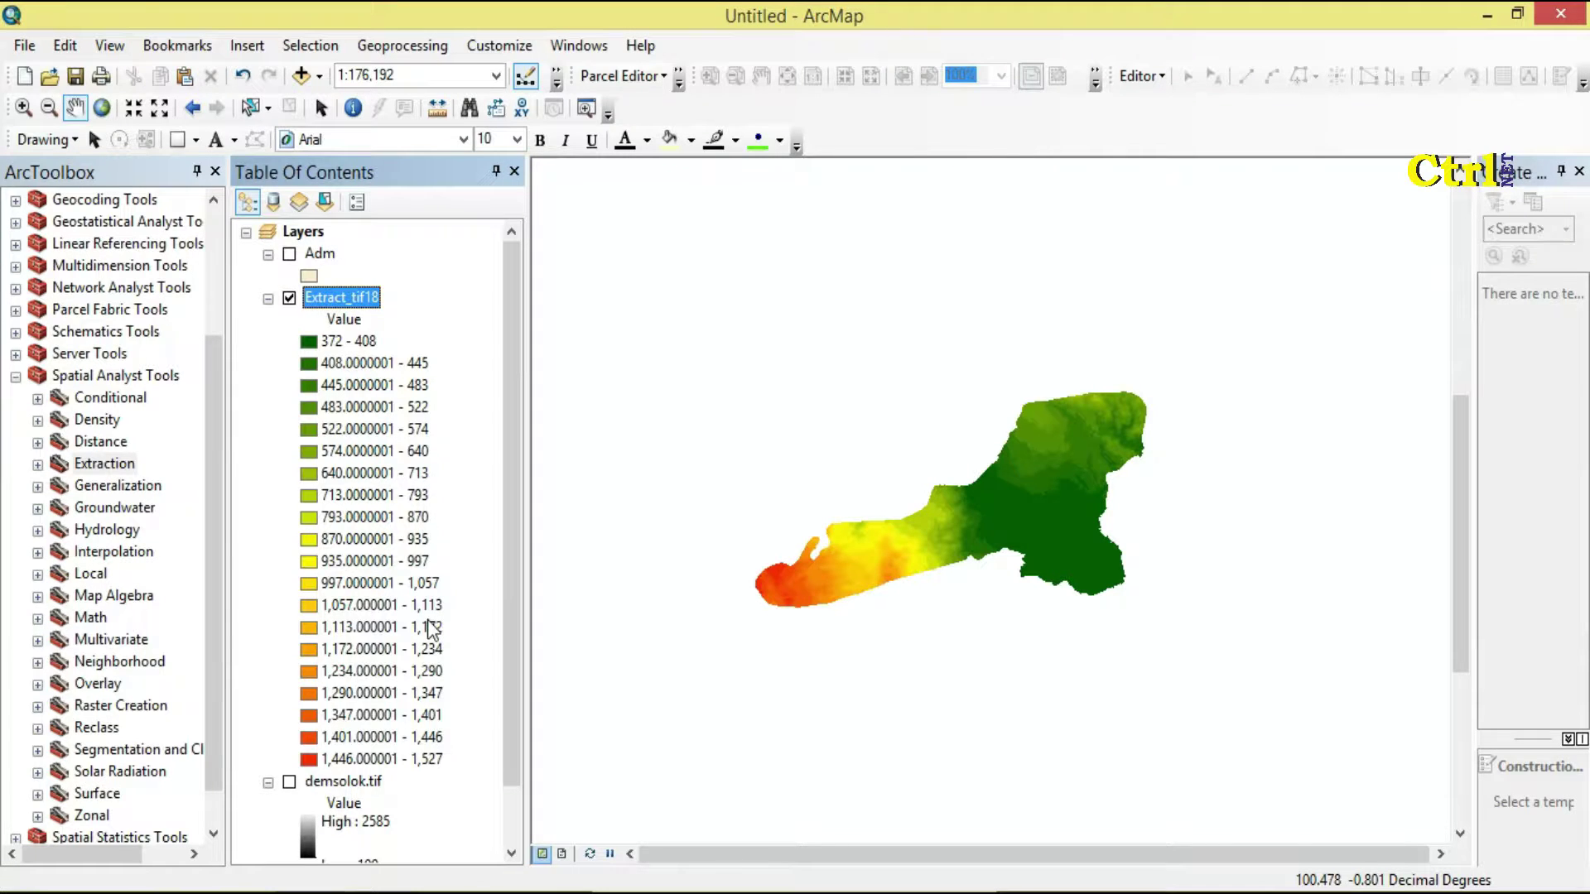
Step: Open the 3D Analyst Reclassify tool and set Extract_tif18 as its input raster
left_click(112, 220)
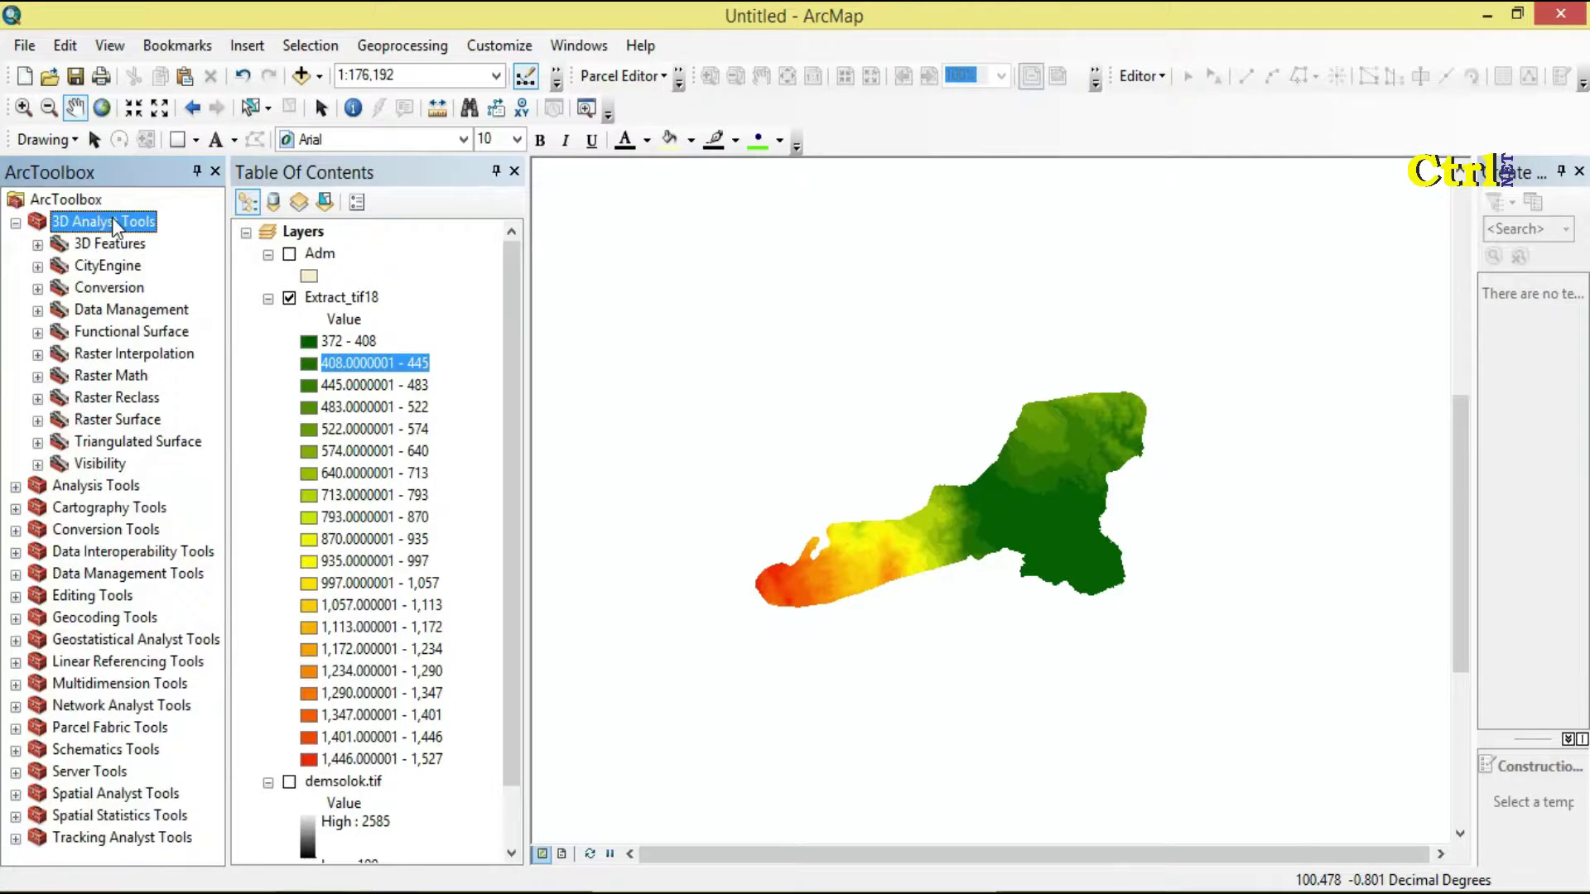
double_click(116, 419)
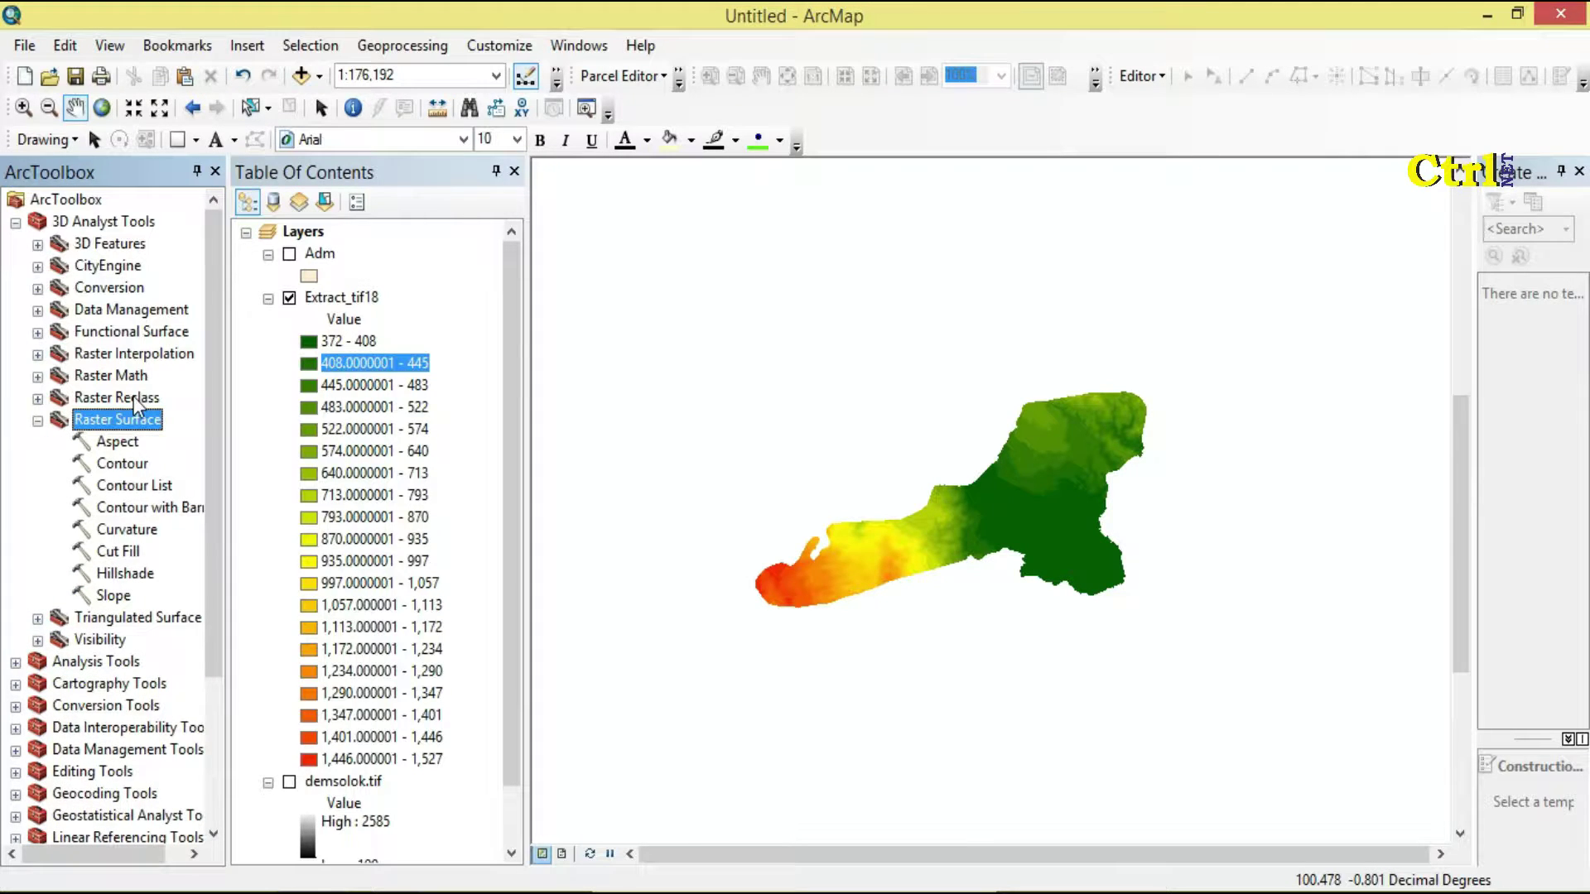
double_click(133, 396)
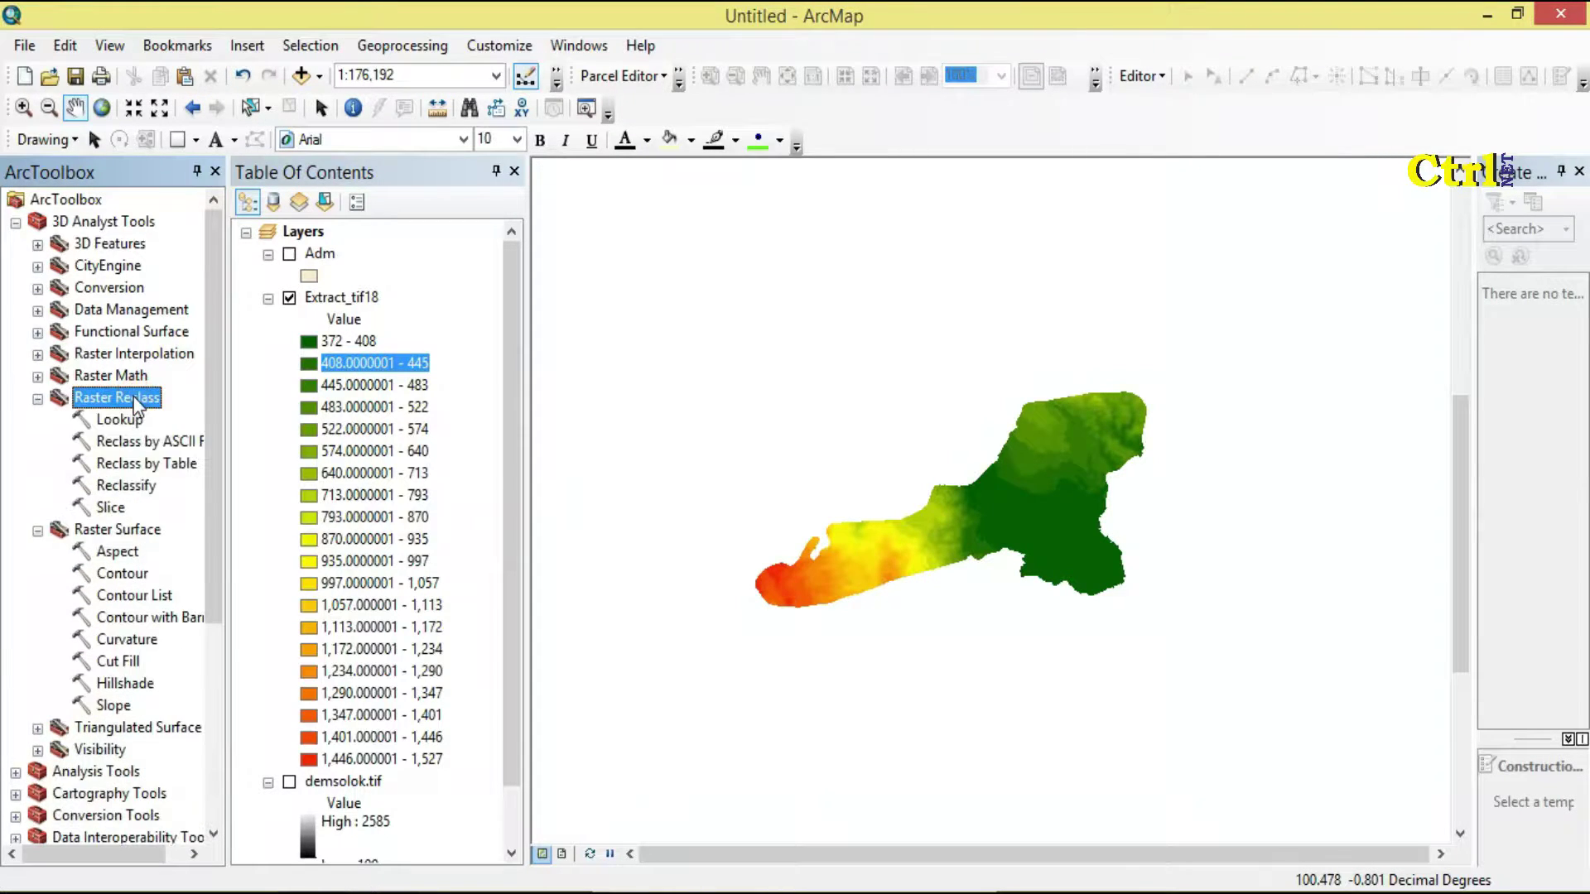
double_click(132, 487)
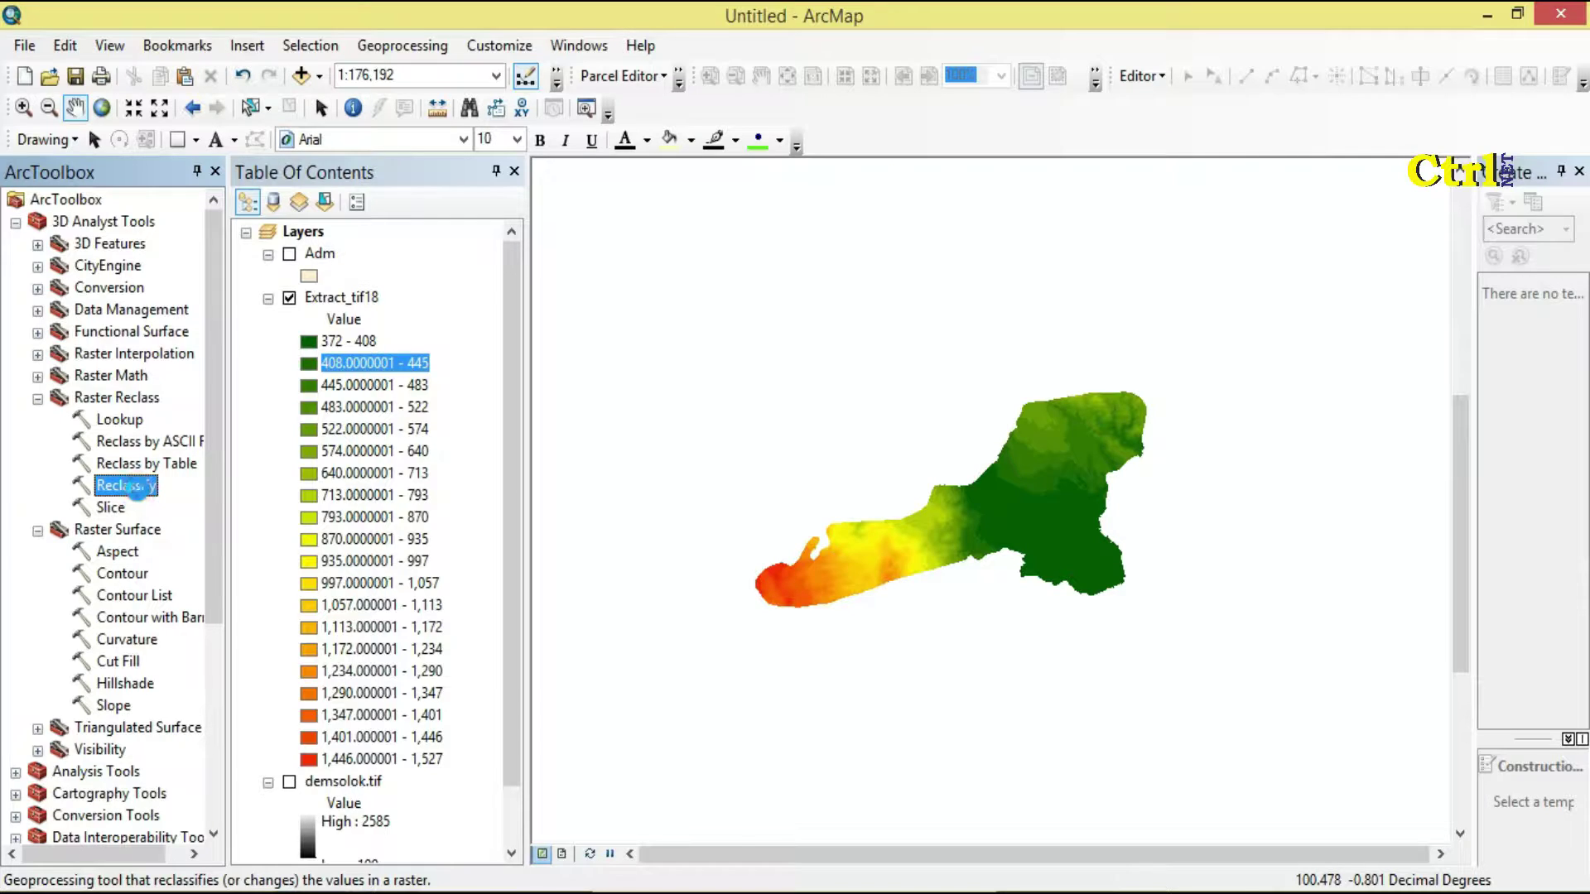
double_click(139, 494)
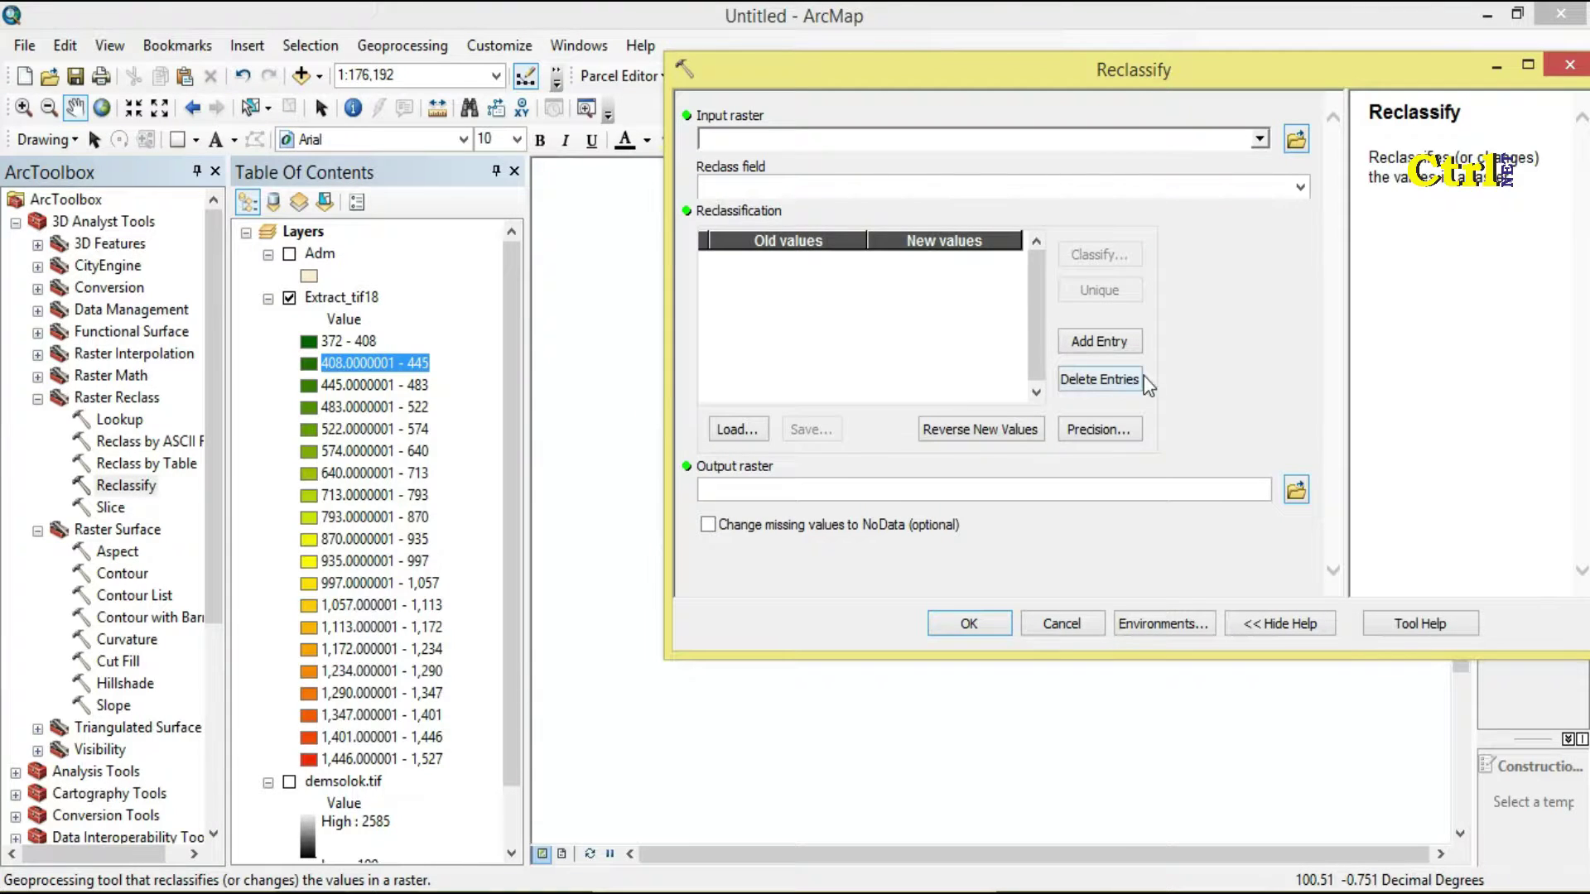
left_click(1267, 138)
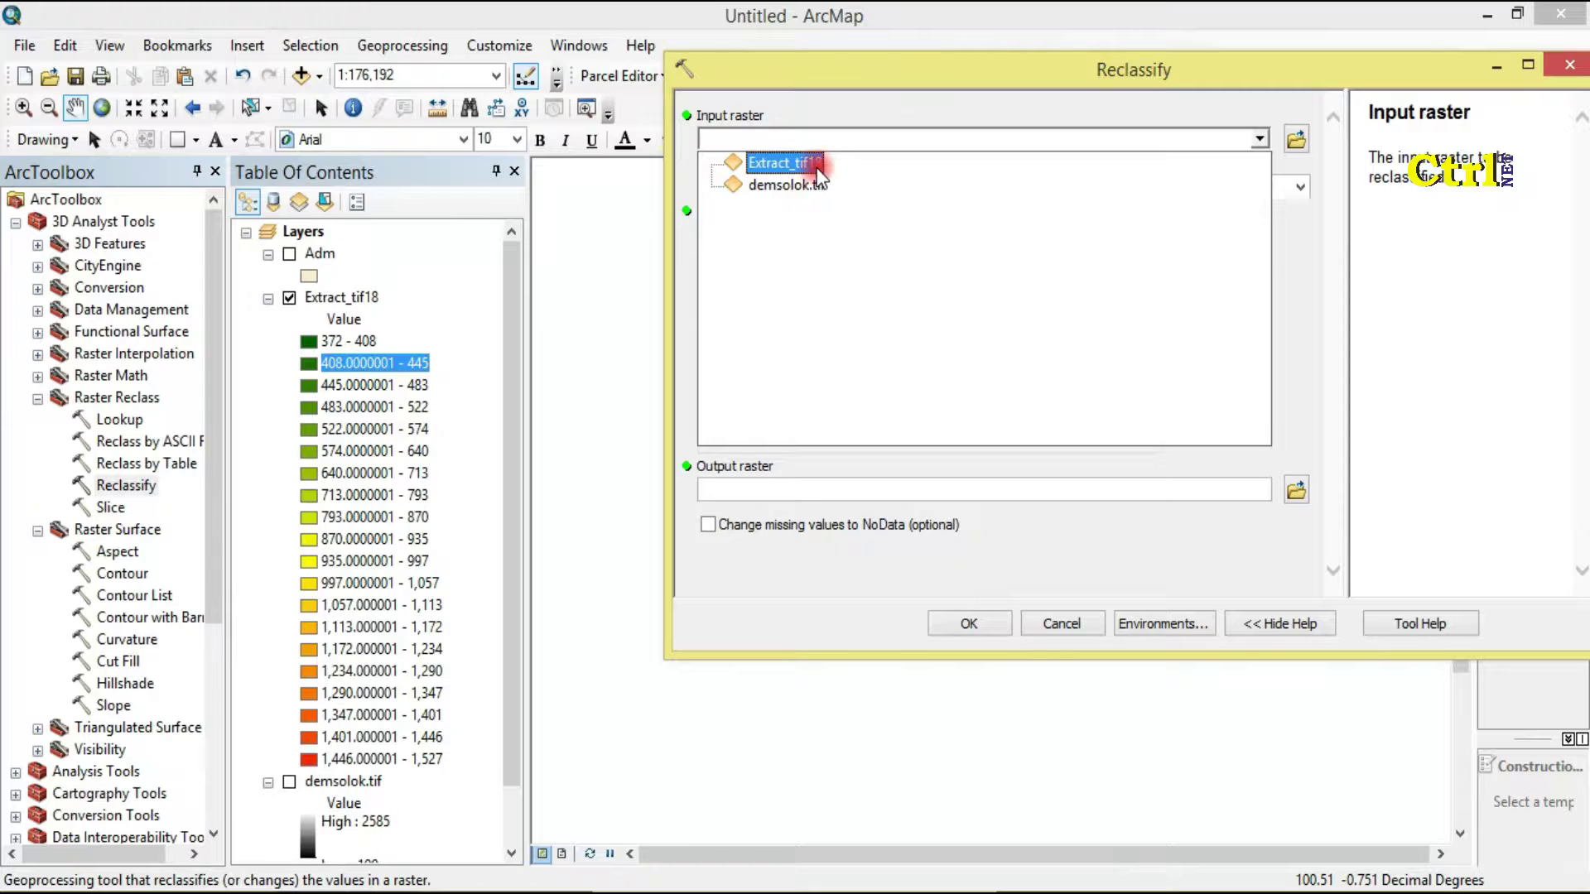
left_click(783, 163)
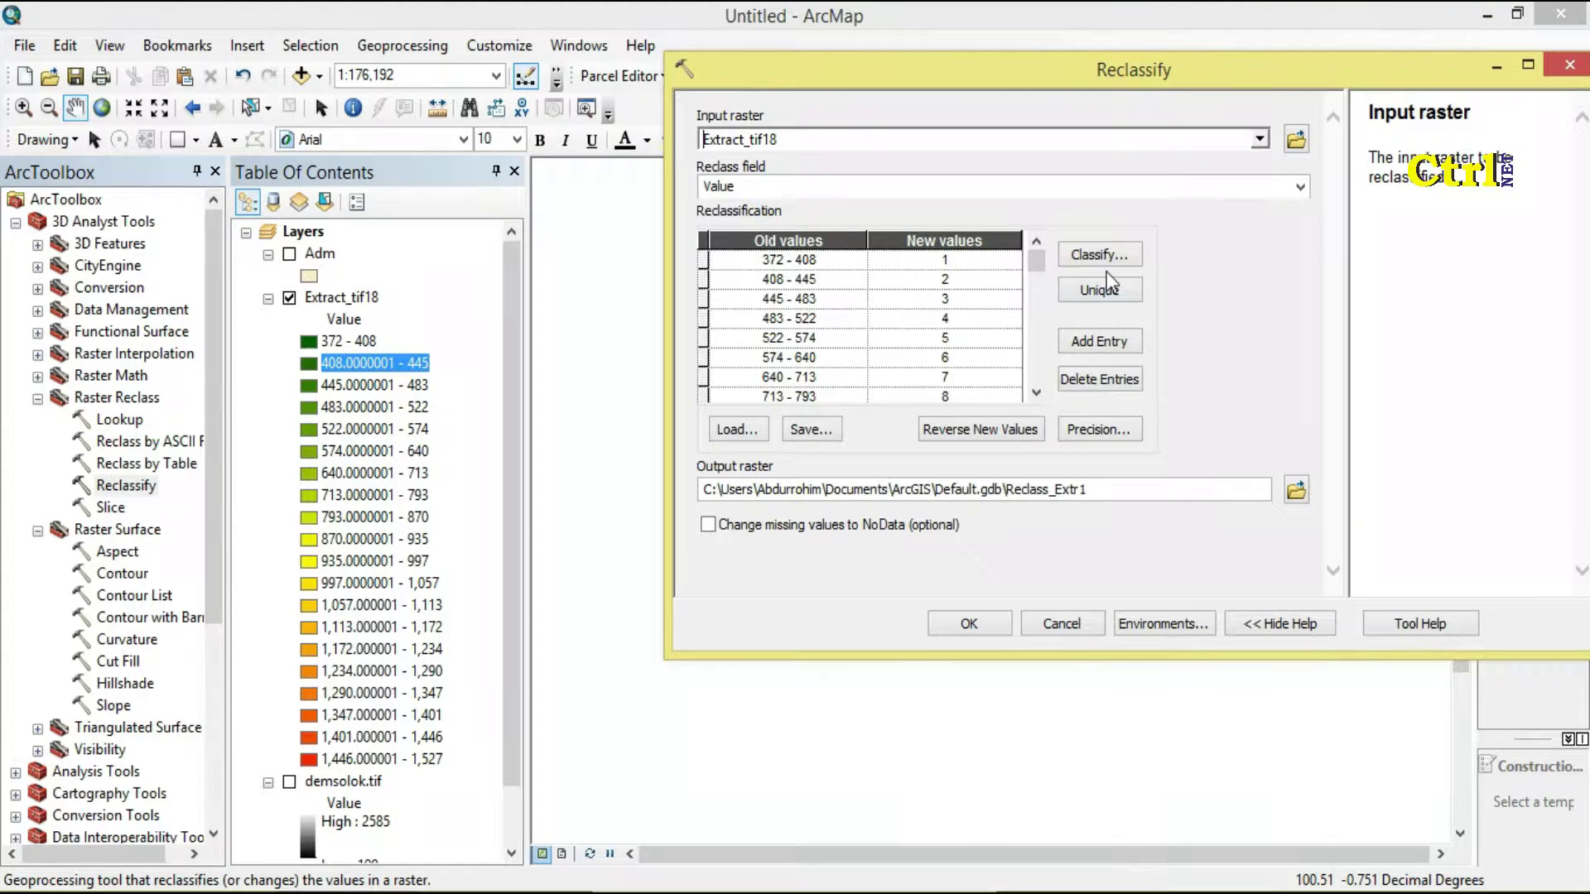
Step: Check the 20-class natural breaks and their break values in the reclassification settings, accept them, and run the Reclassify tool
left_click(1115, 260)
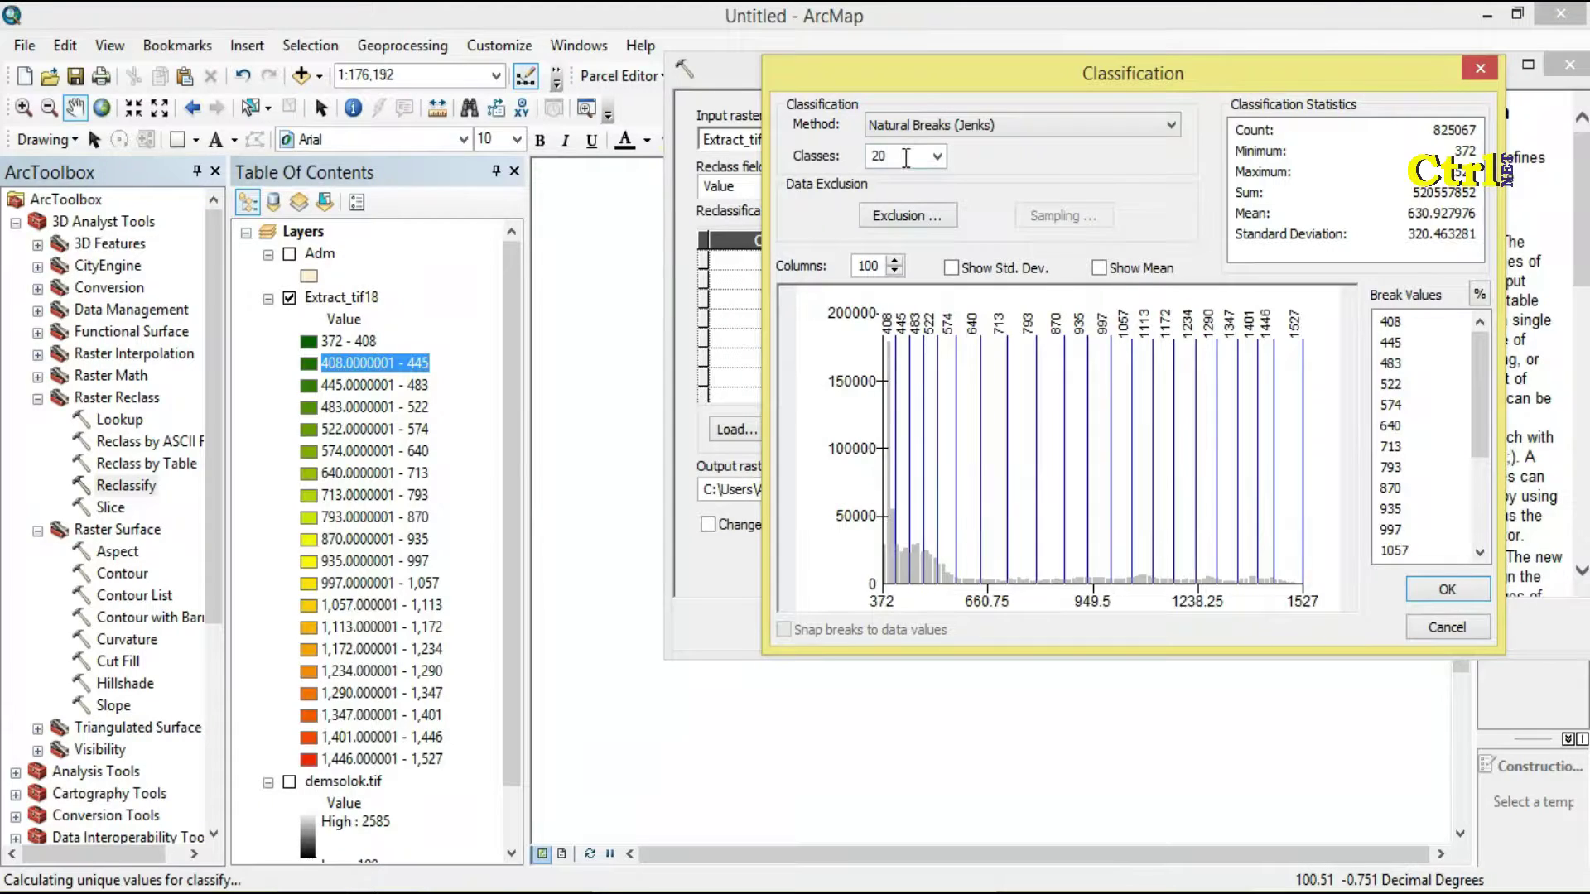
double_click(906, 157)
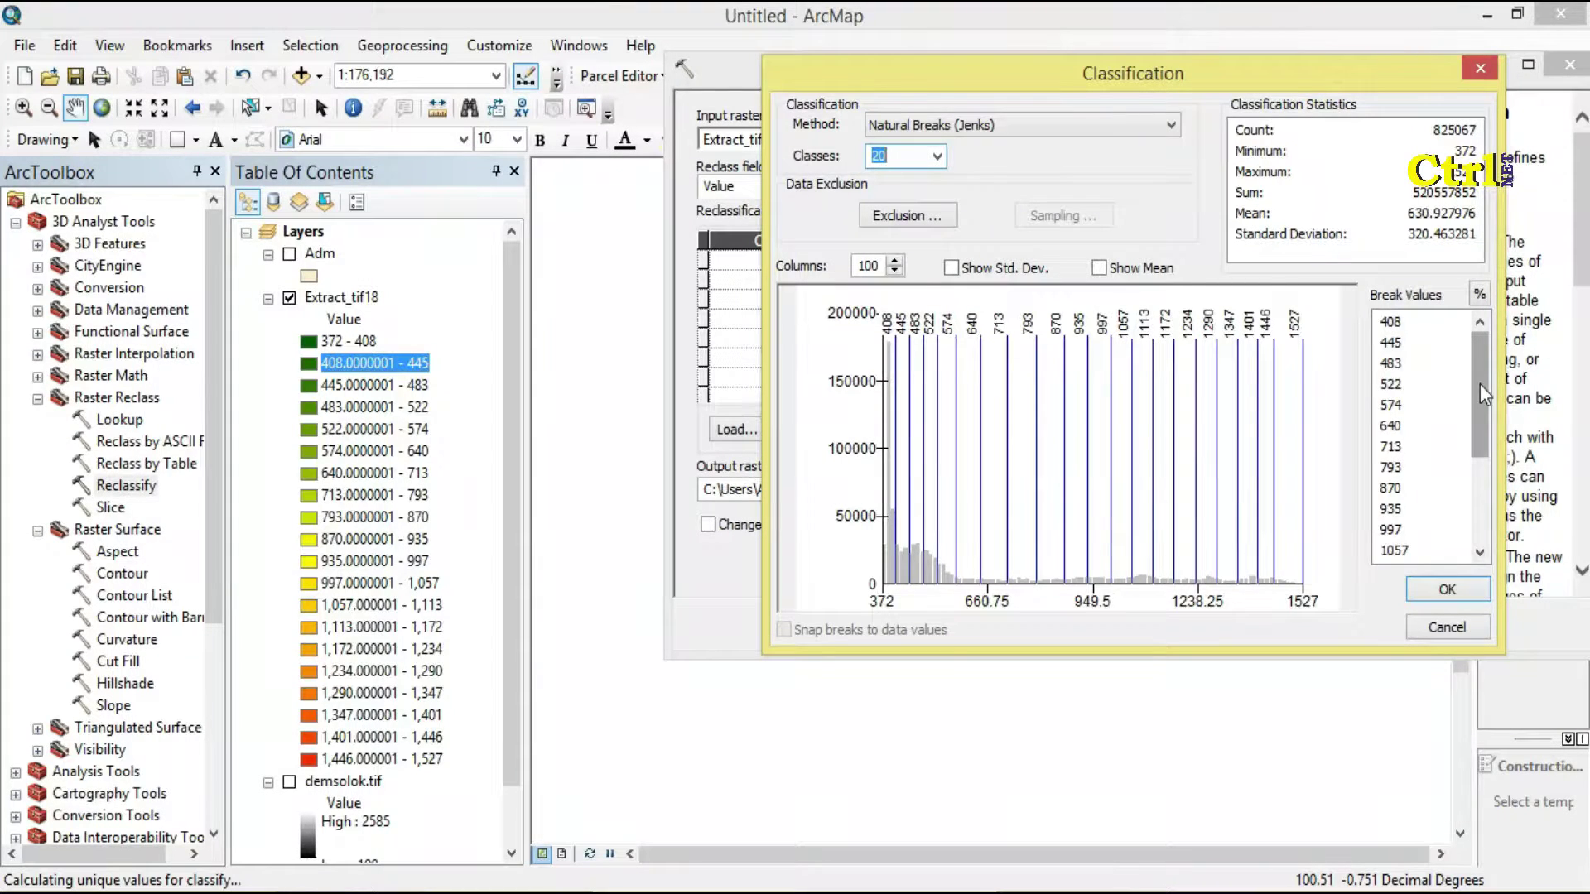
left_click_drag(1479, 384, 1494, 584)
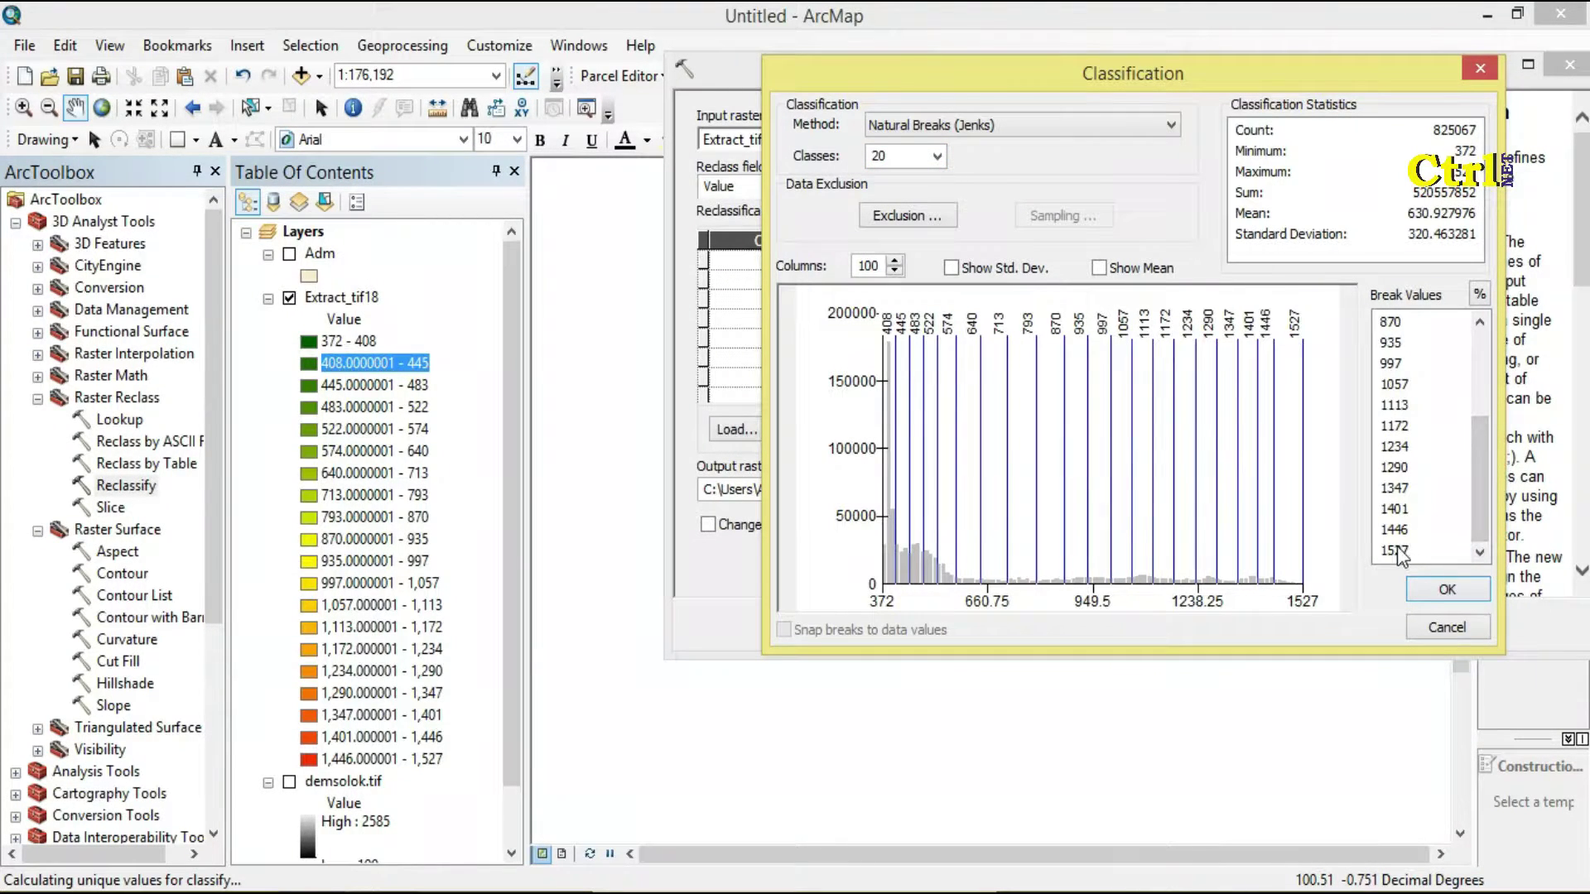
left_click(1440, 593)
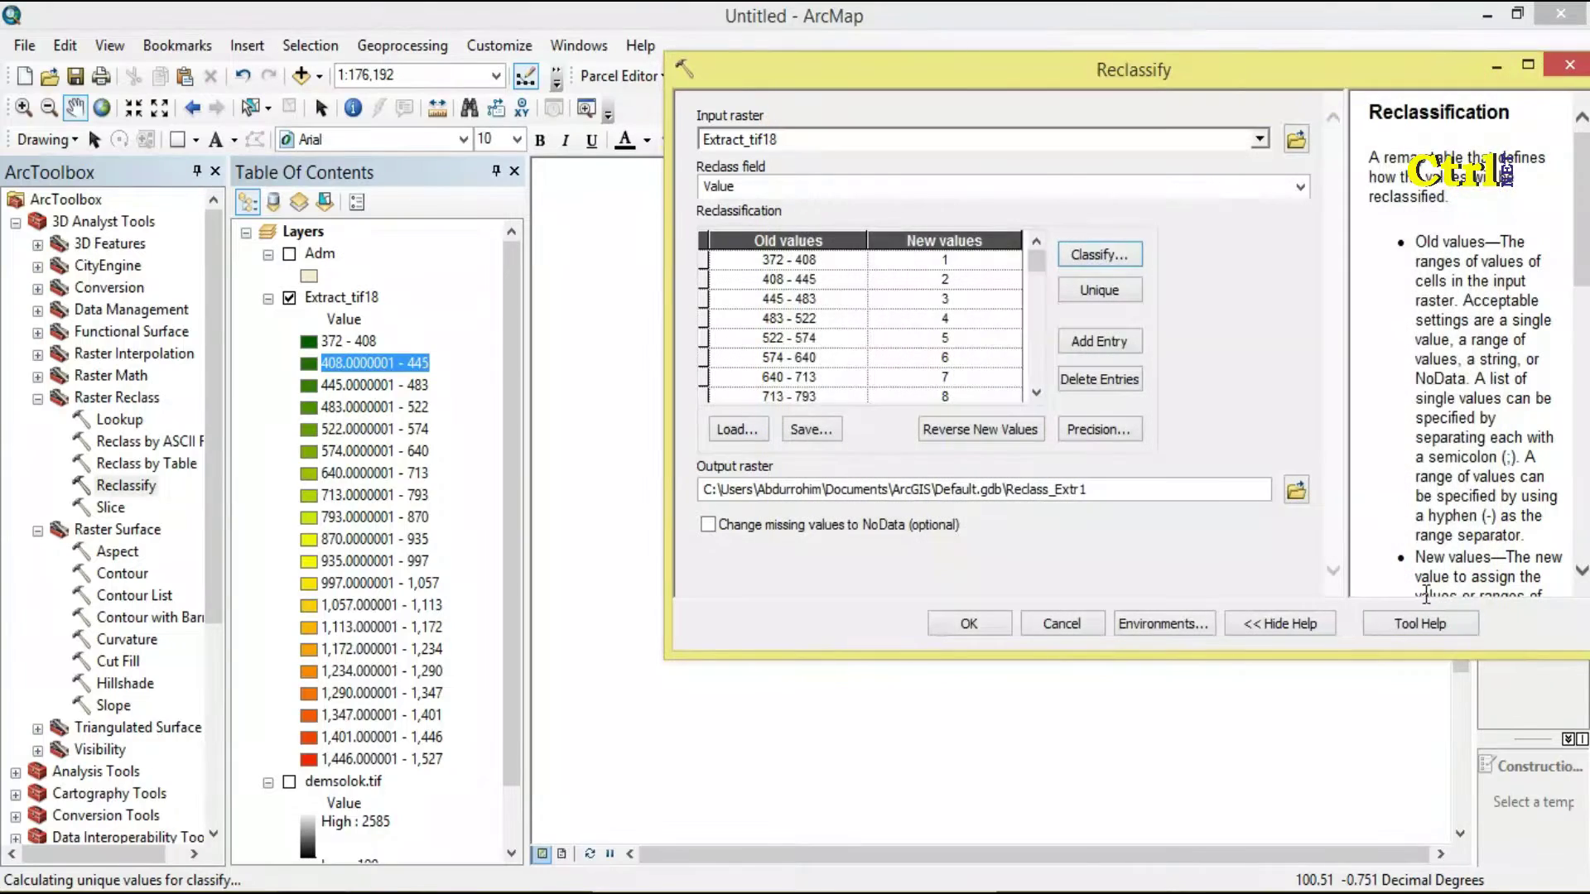
left_click(998, 623)
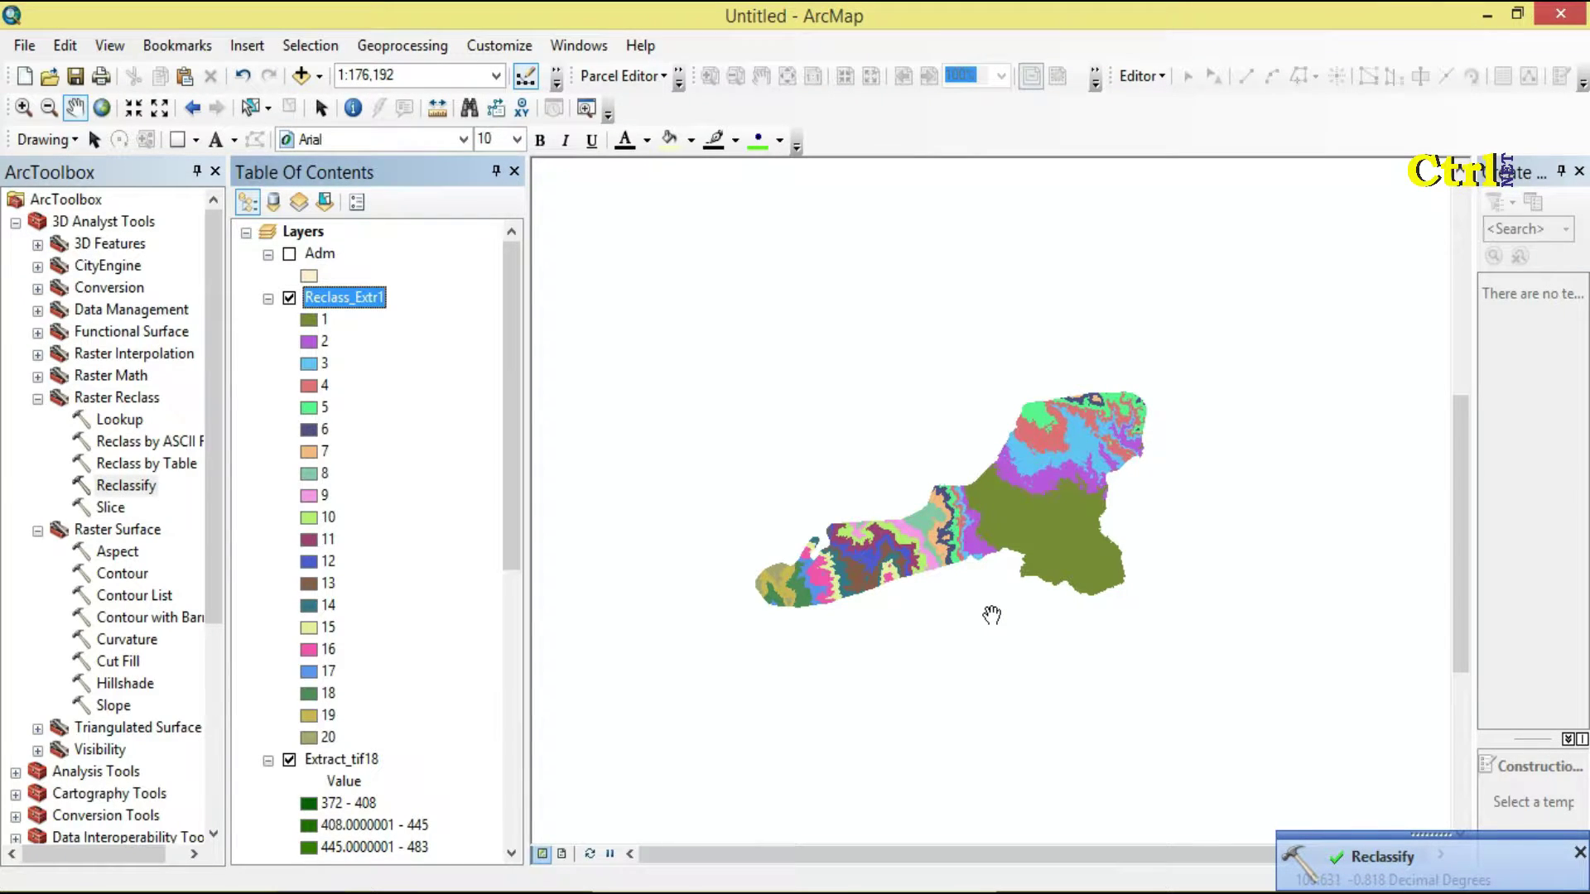
Step: Compare the Reclass_Extr1 classes with the Extract_tif18 value ranges, and open the attribute table of Reclass_Extr1
left_click(515, 409)
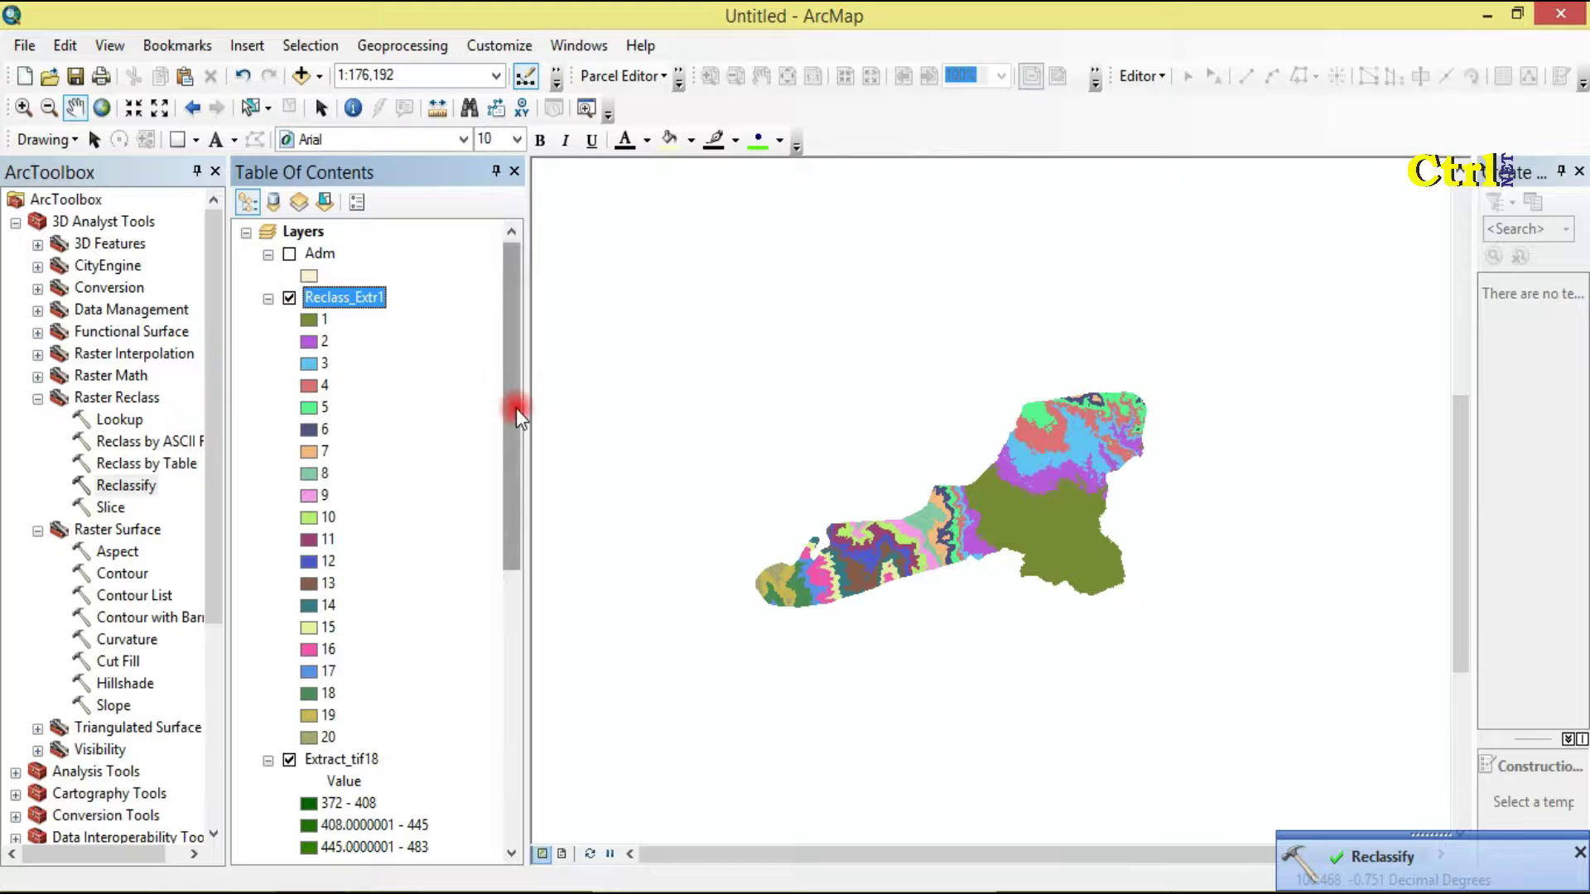
left_click_drag(515, 409, 490, 624)
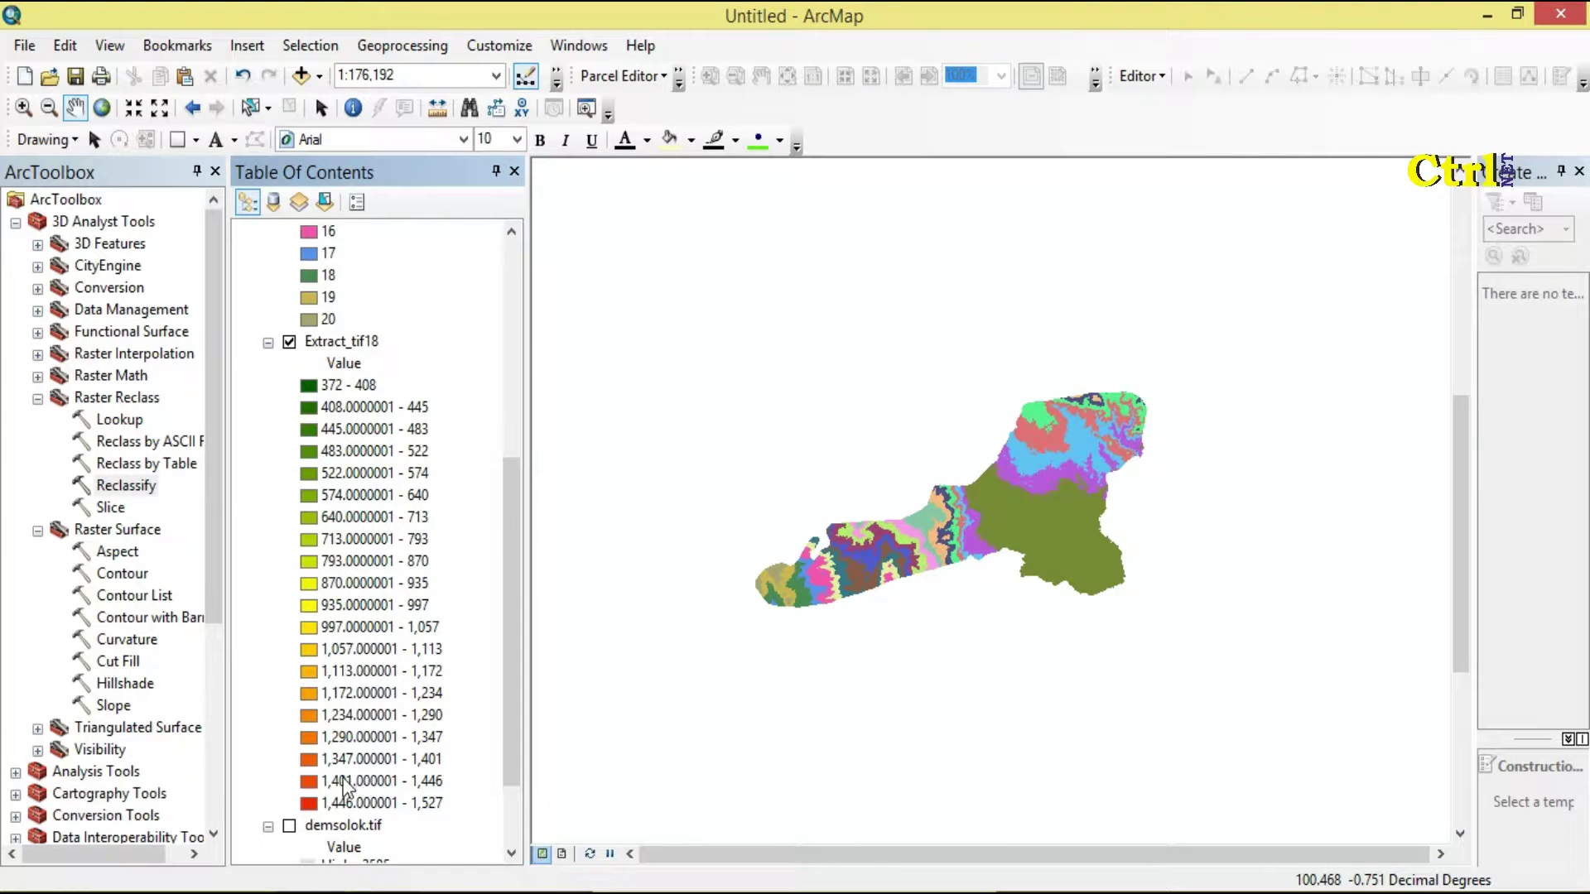
left_click_drag(508, 663, 530, 456)
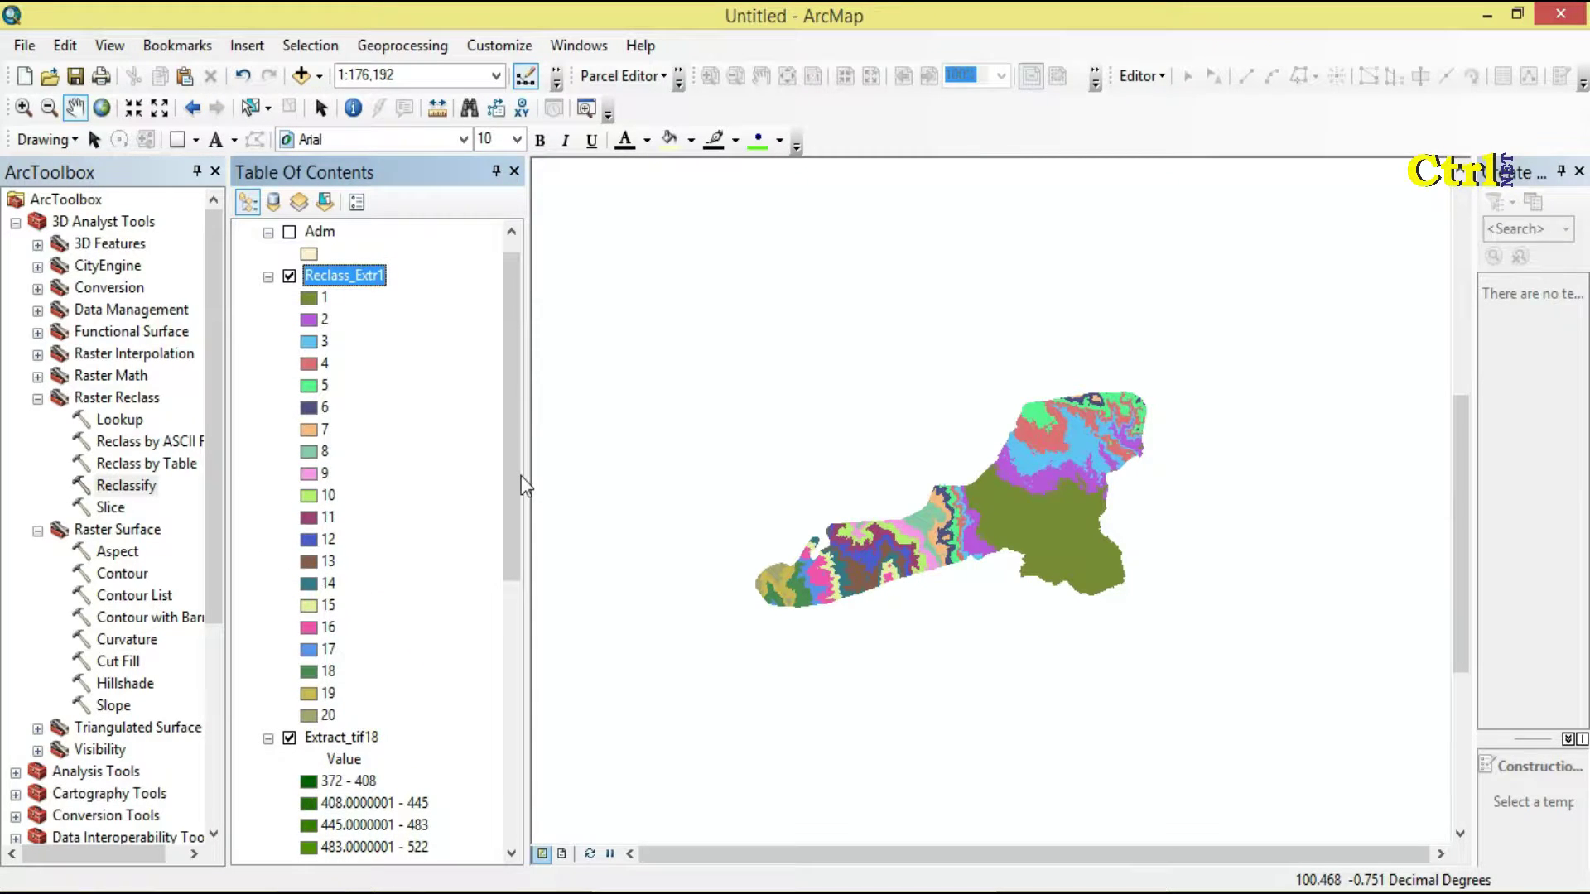
right_click(355, 281)
left_click(394, 355)
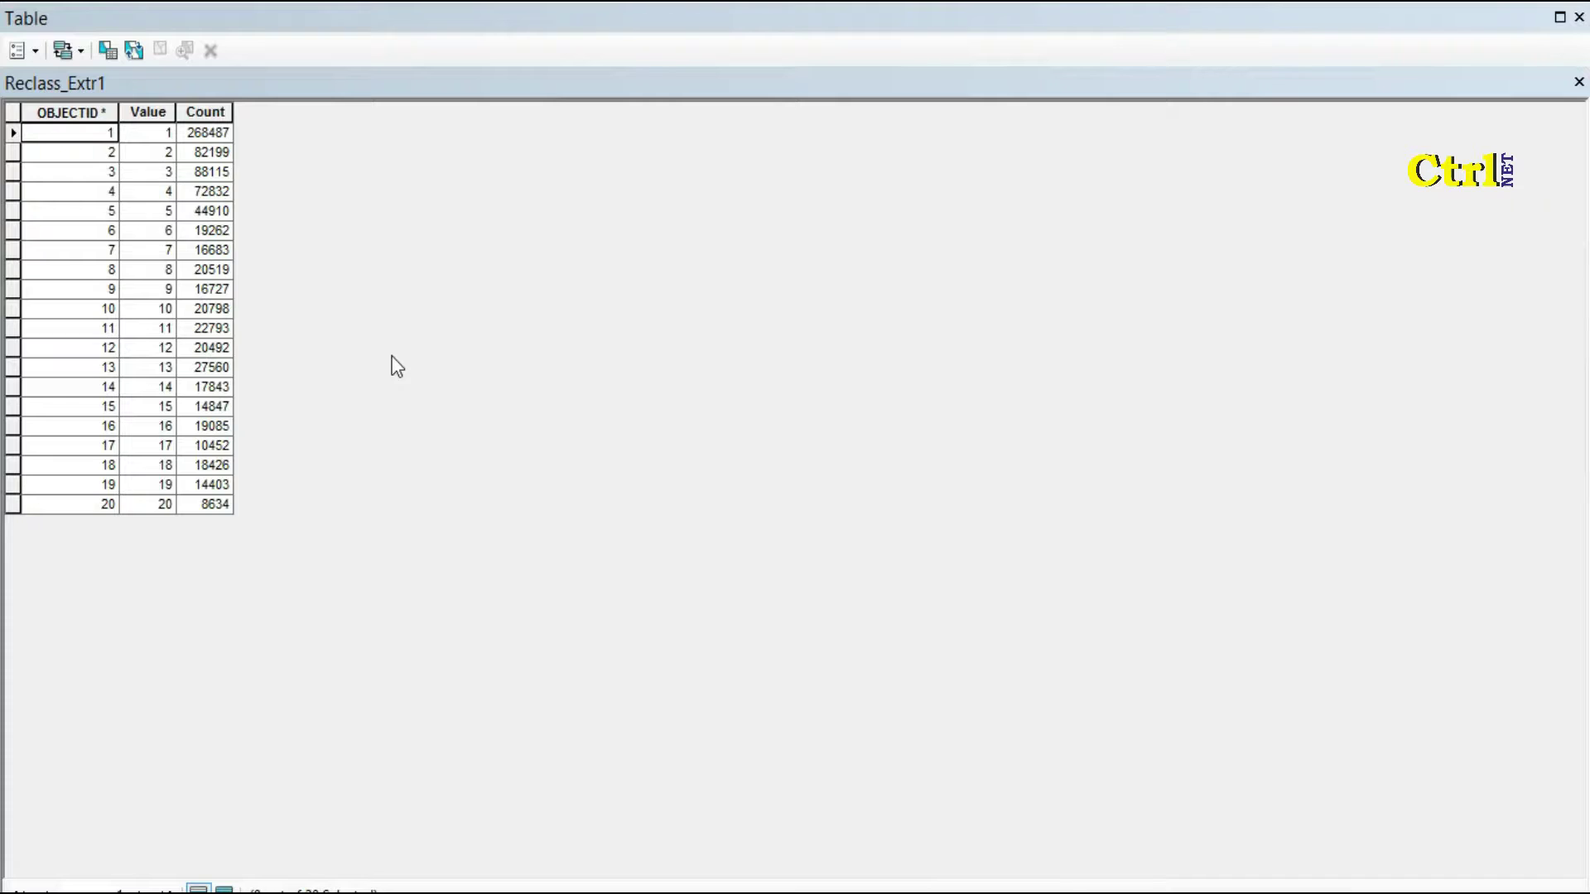
Step: Add a field named Tinggi with type Double to the Reclass_Extr1 attribute table
left_click(32, 52)
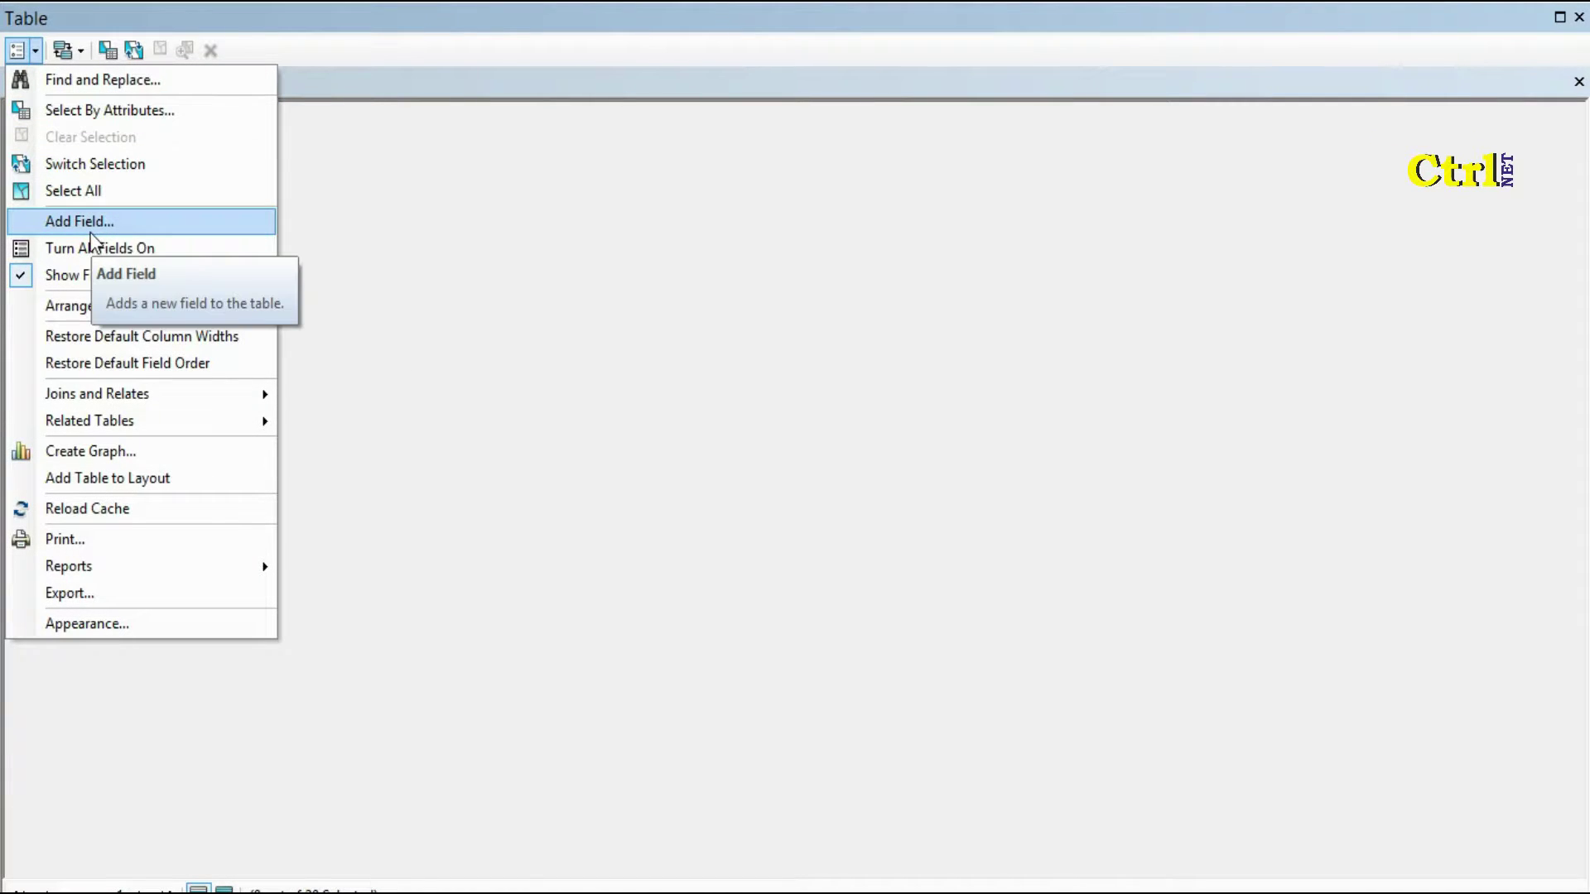
left_click(106, 221)
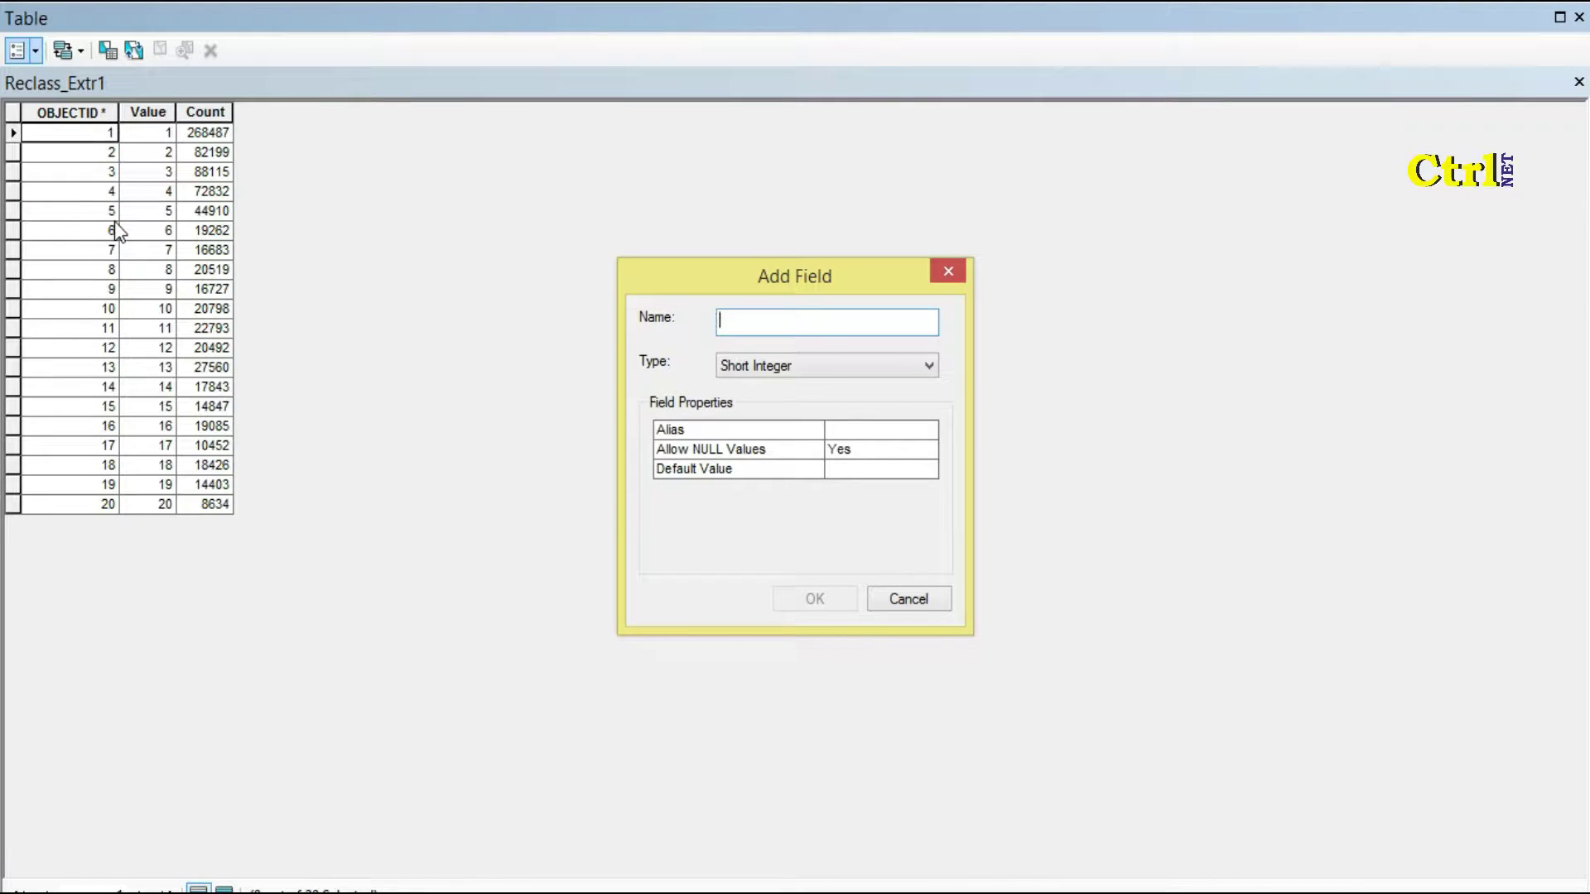
type("Tinggi")
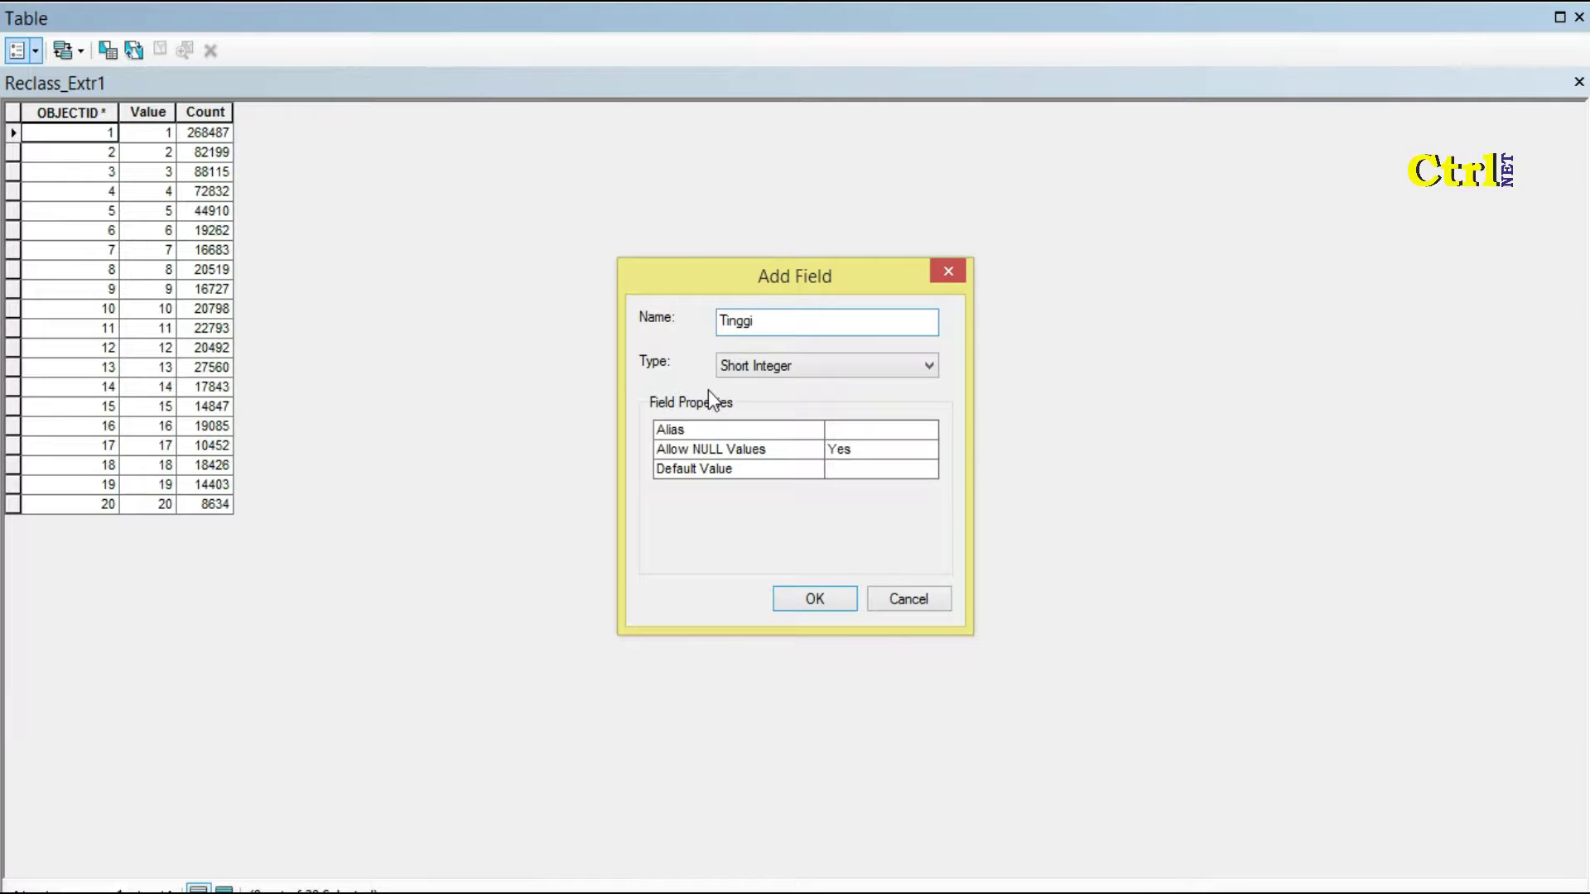
left_click(788, 366)
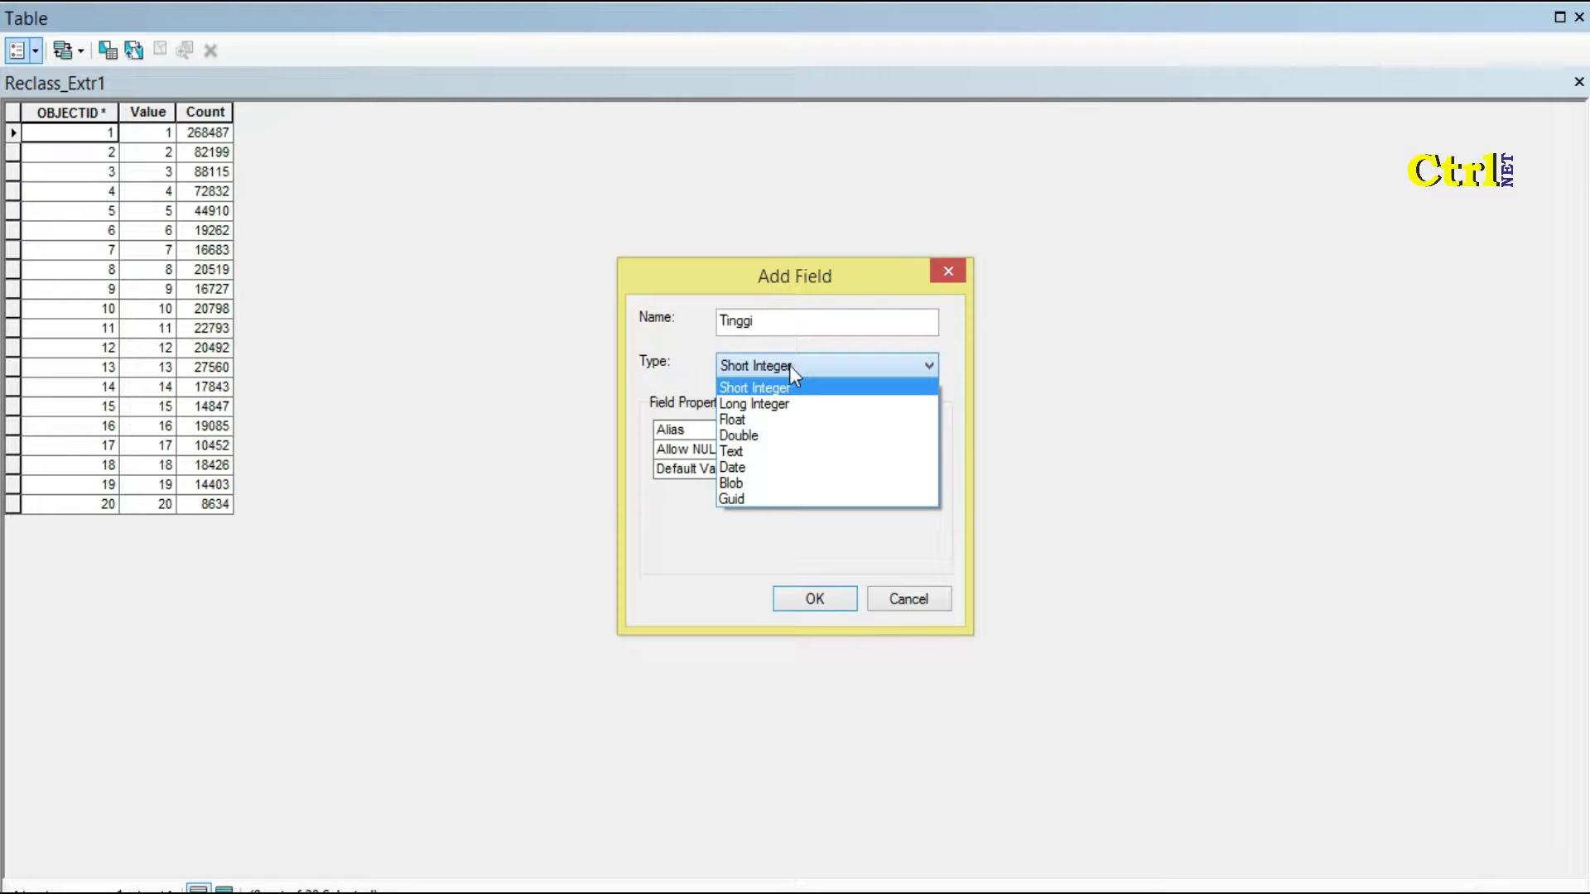
left_click(780, 432)
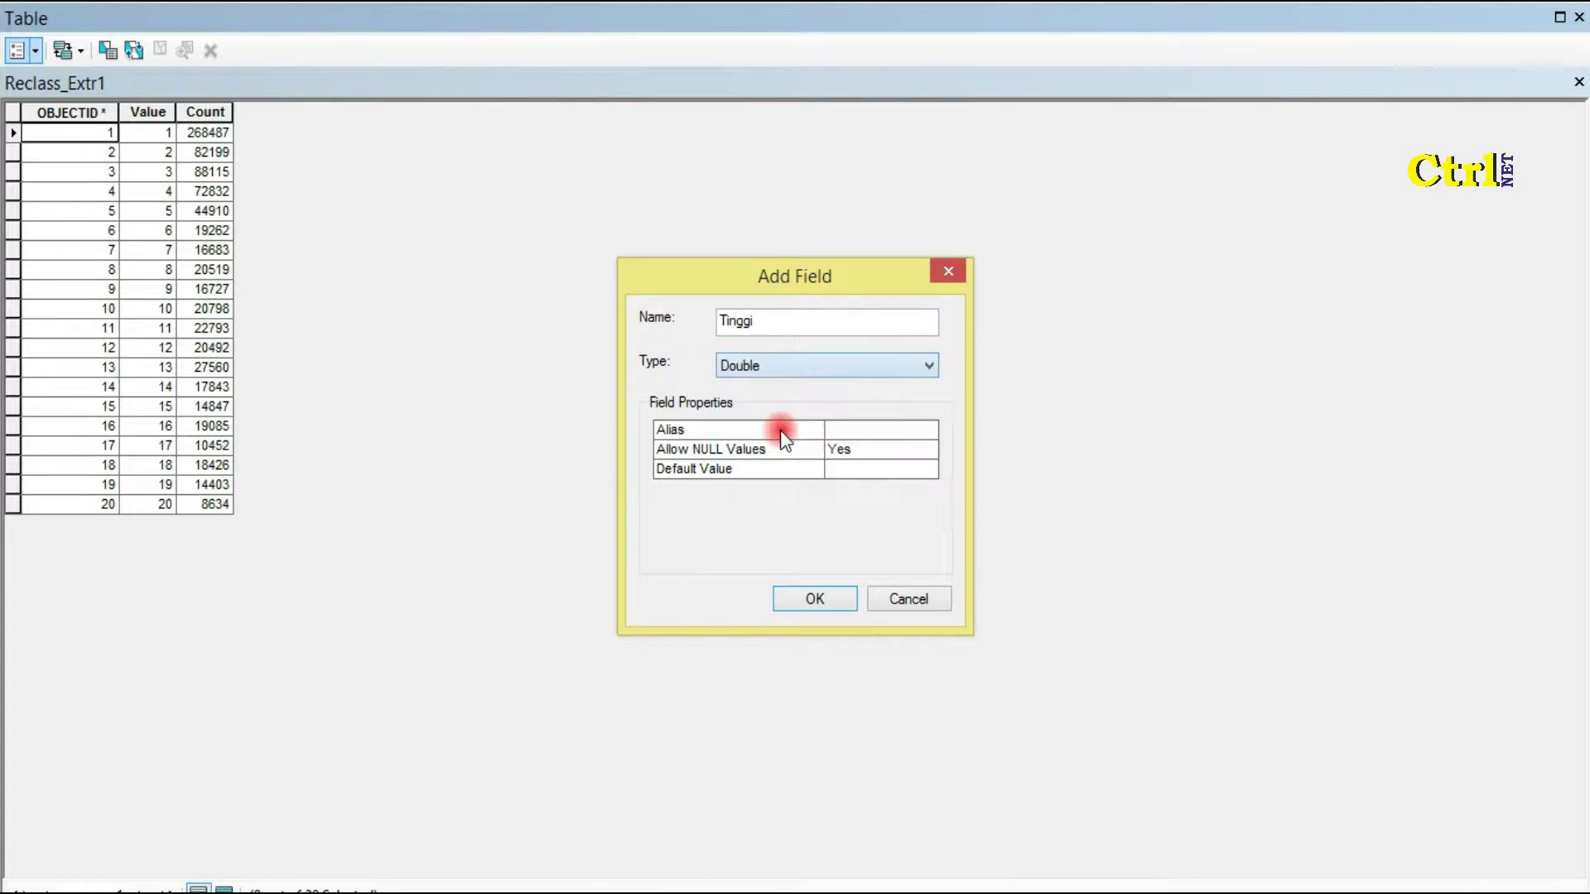
left_click(795, 601)
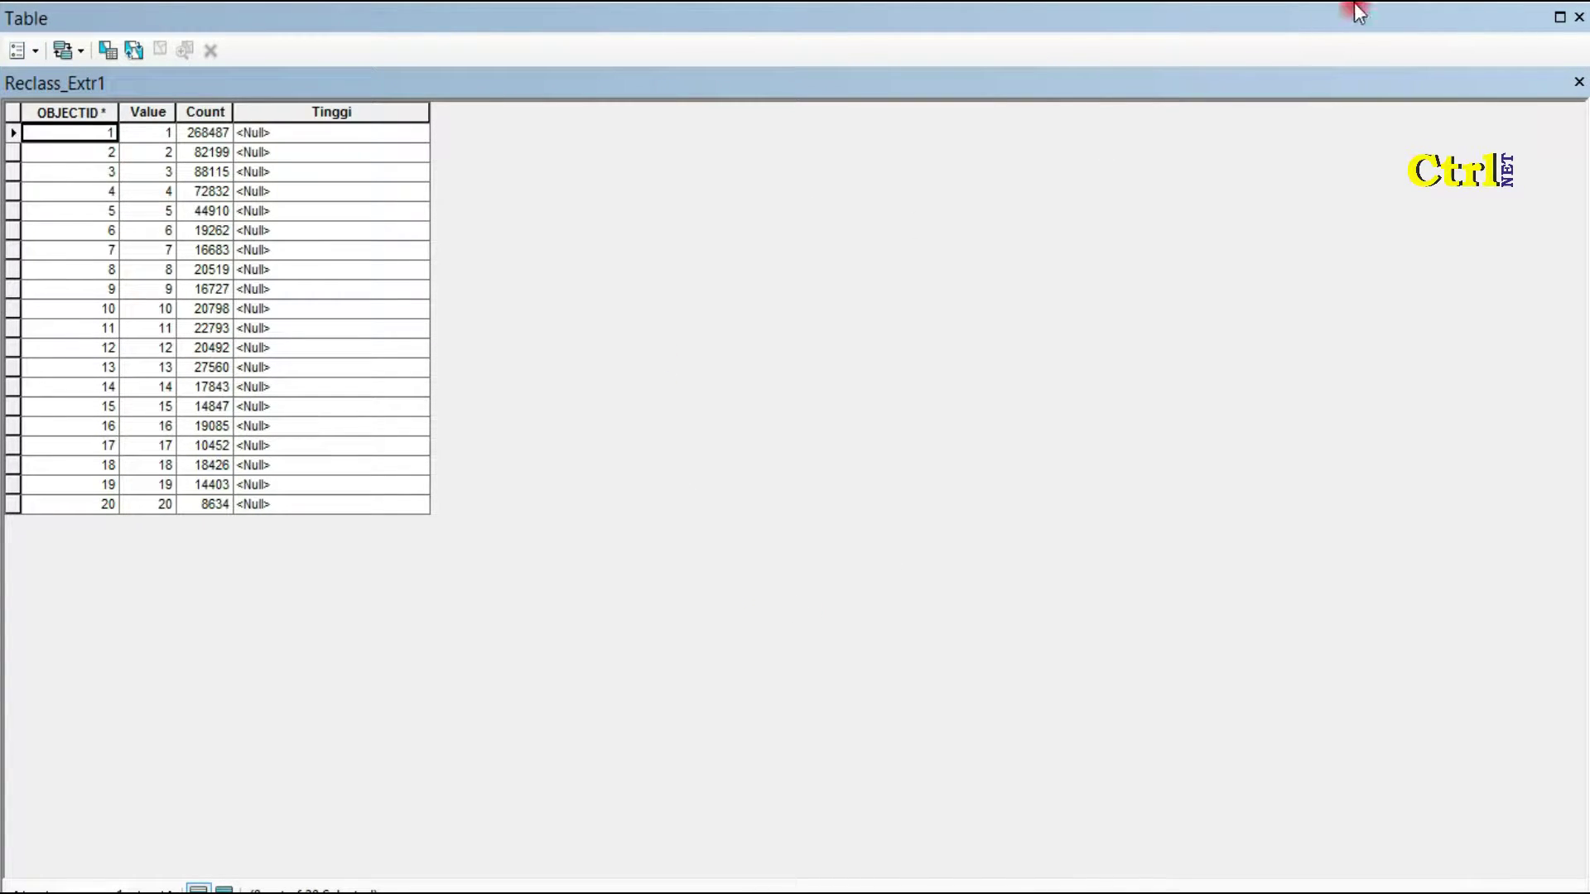
Step: Reposition the attribute table beside the layer list so the Extract_tif18 class ranges can be read alongside it
left_click_drag(1352, 7, 625, 422)
left_click_drag(457, 384, 1128, 217)
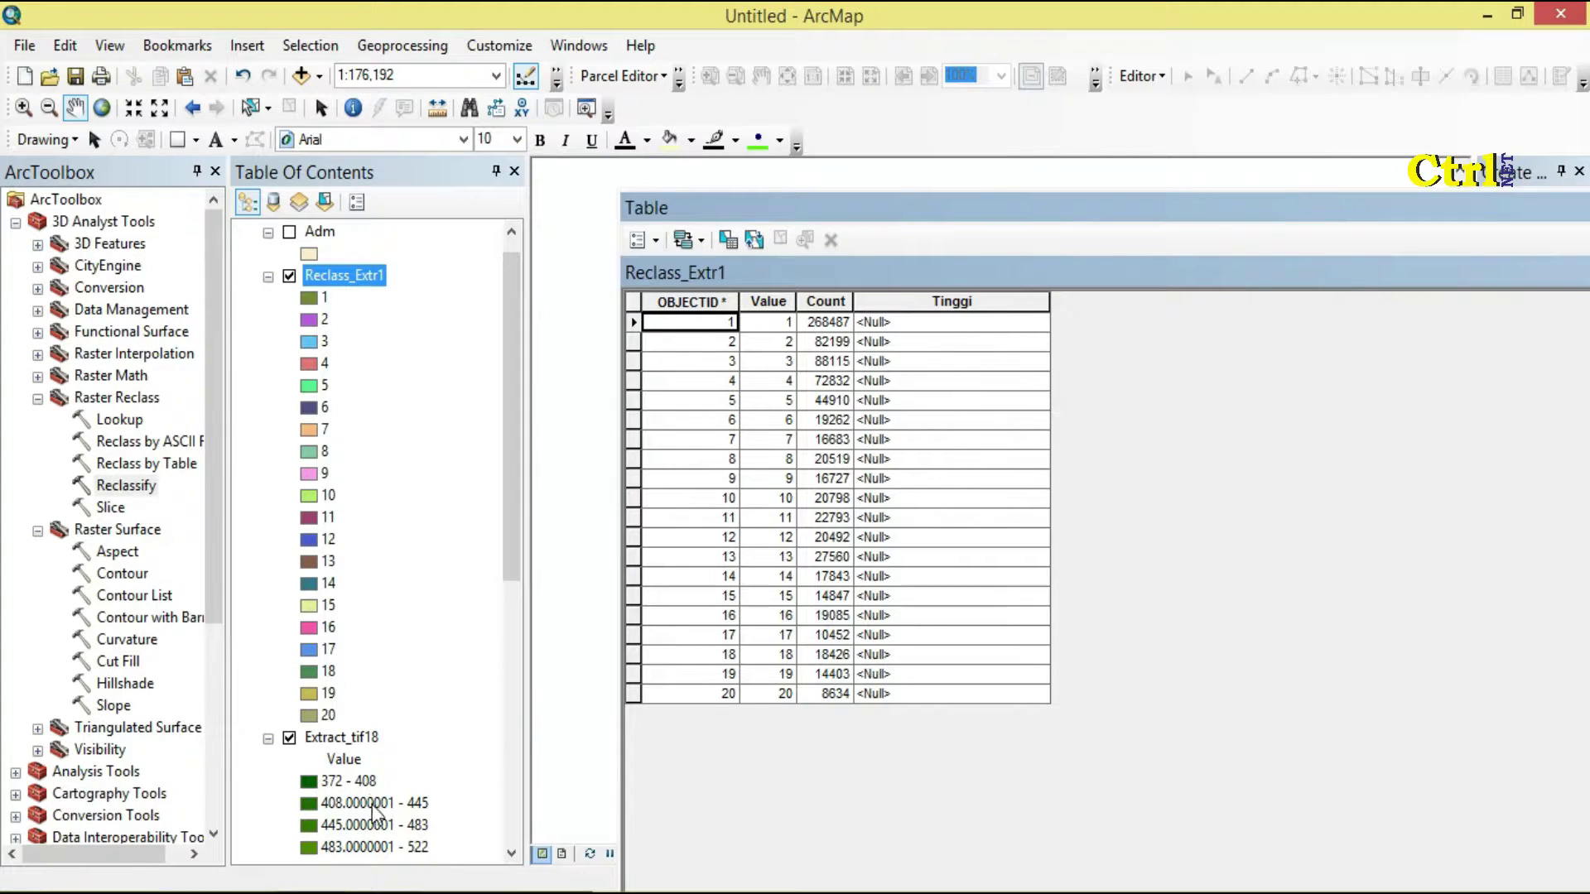
left_click(512, 571)
mouse_move(510, 568)
left_mouse_down()
mouse_move(505, 803)
mouse_move(1116, 113)
left_mouse_up()
Step: Start an edit session on VAT_Reclass_Extr1 and continue past the spatial reference warning
left_click(1135, 89)
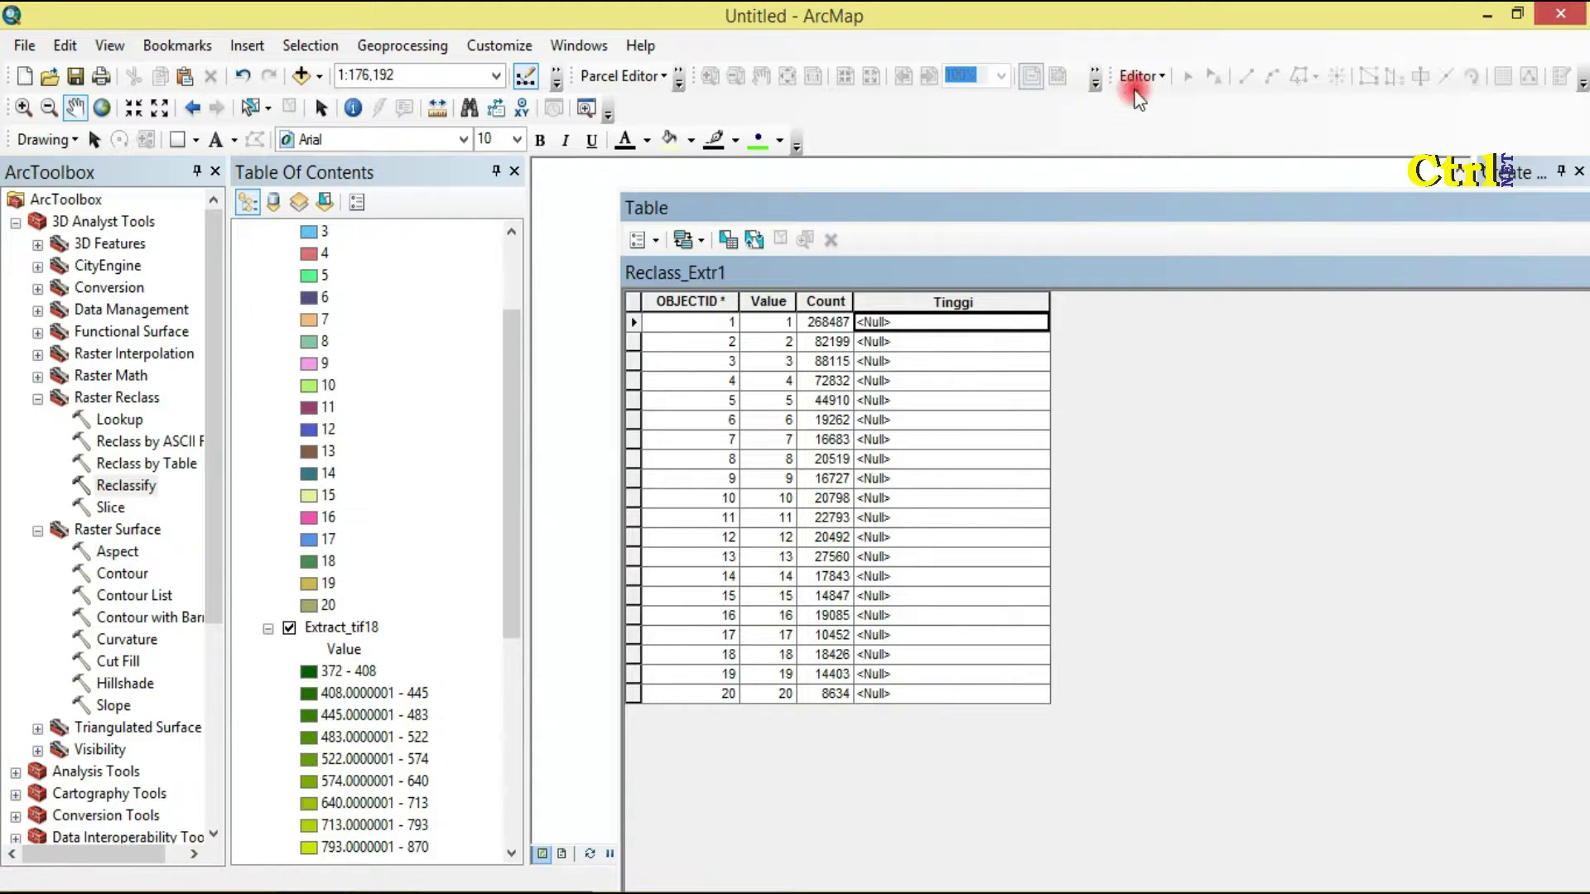
left_click(1157, 100)
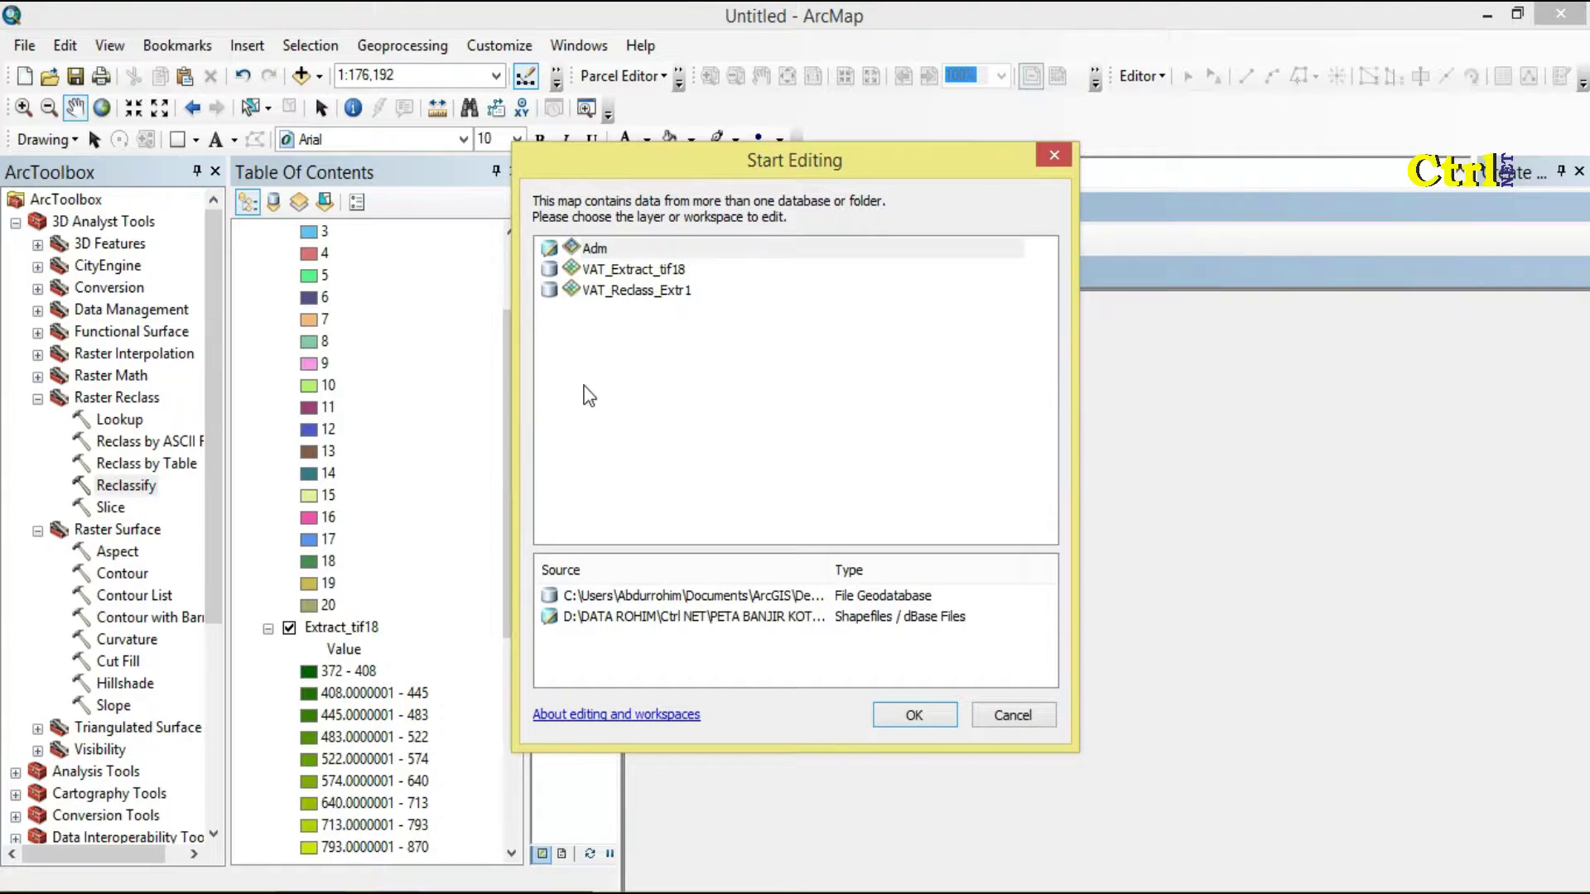
left_click(655, 291)
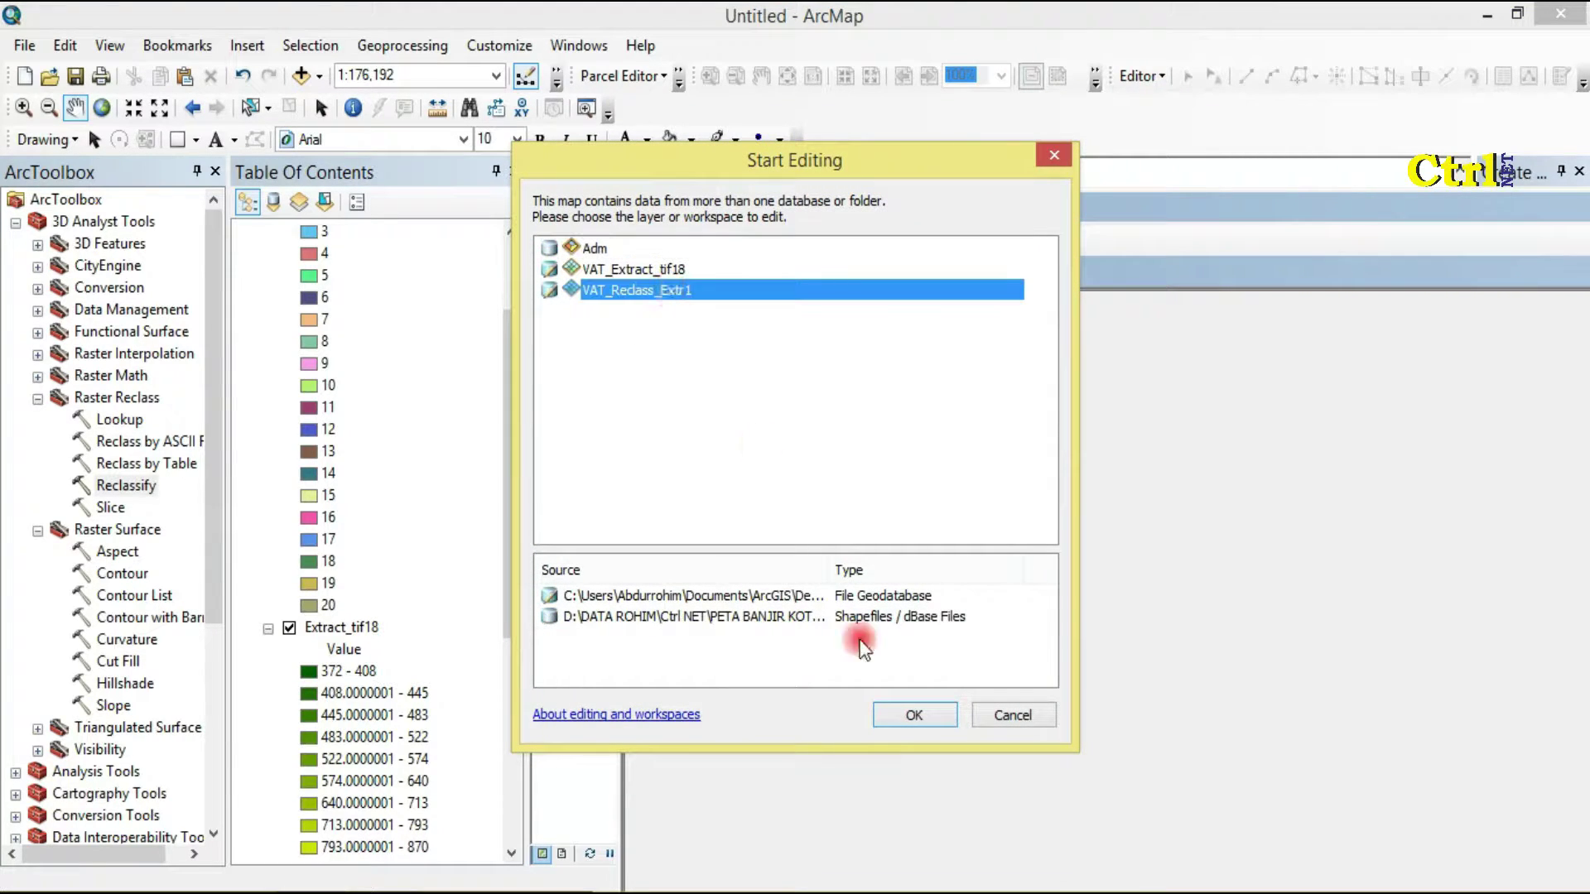
left_click(892, 712)
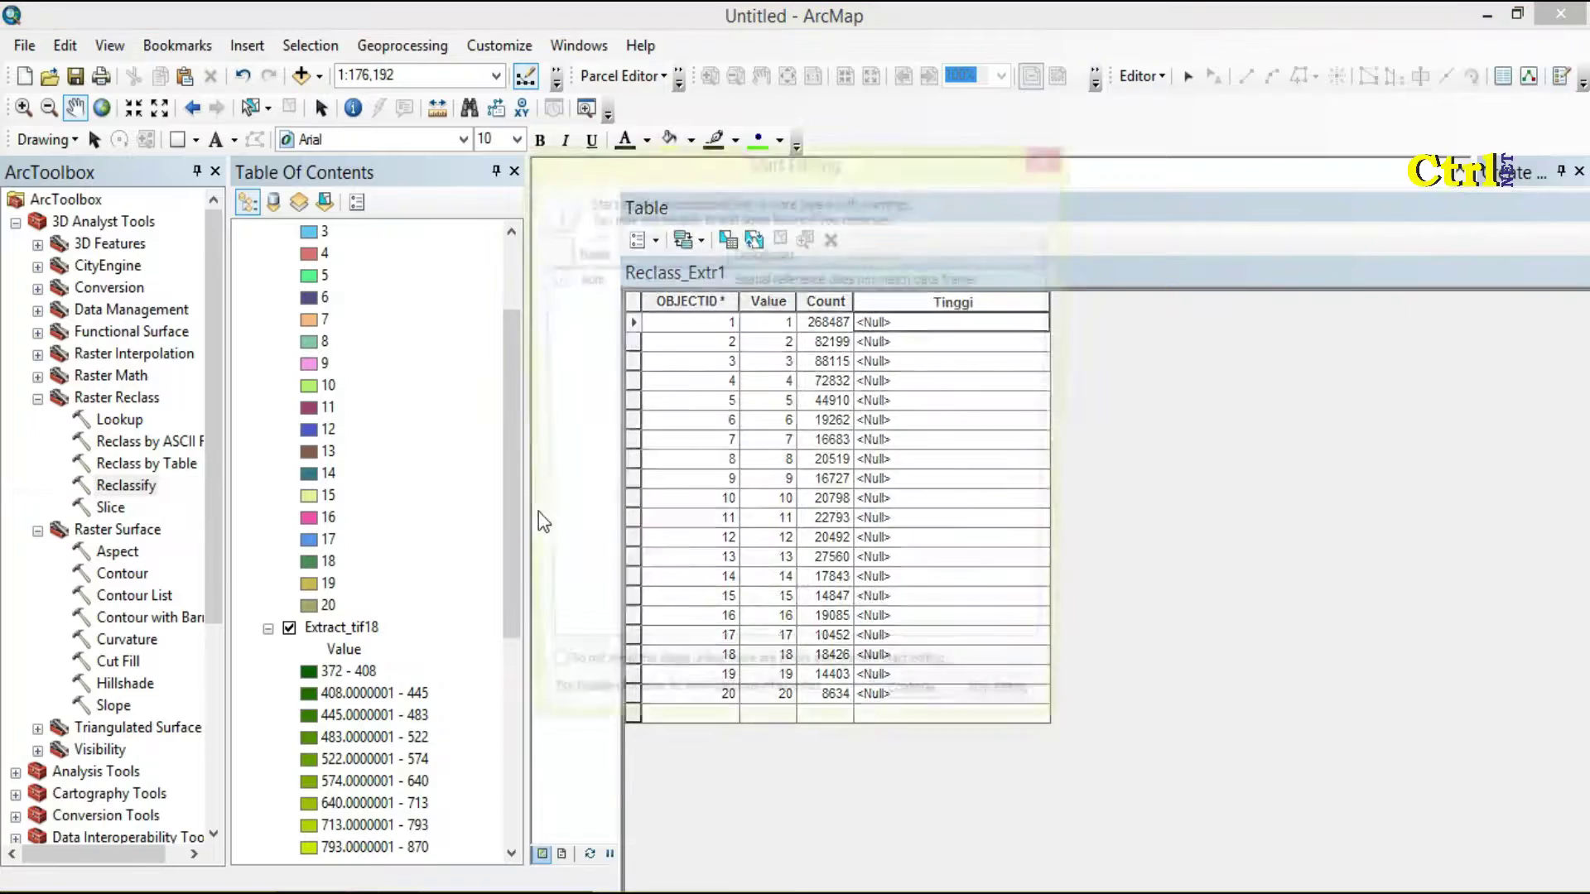
left_click(927, 718)
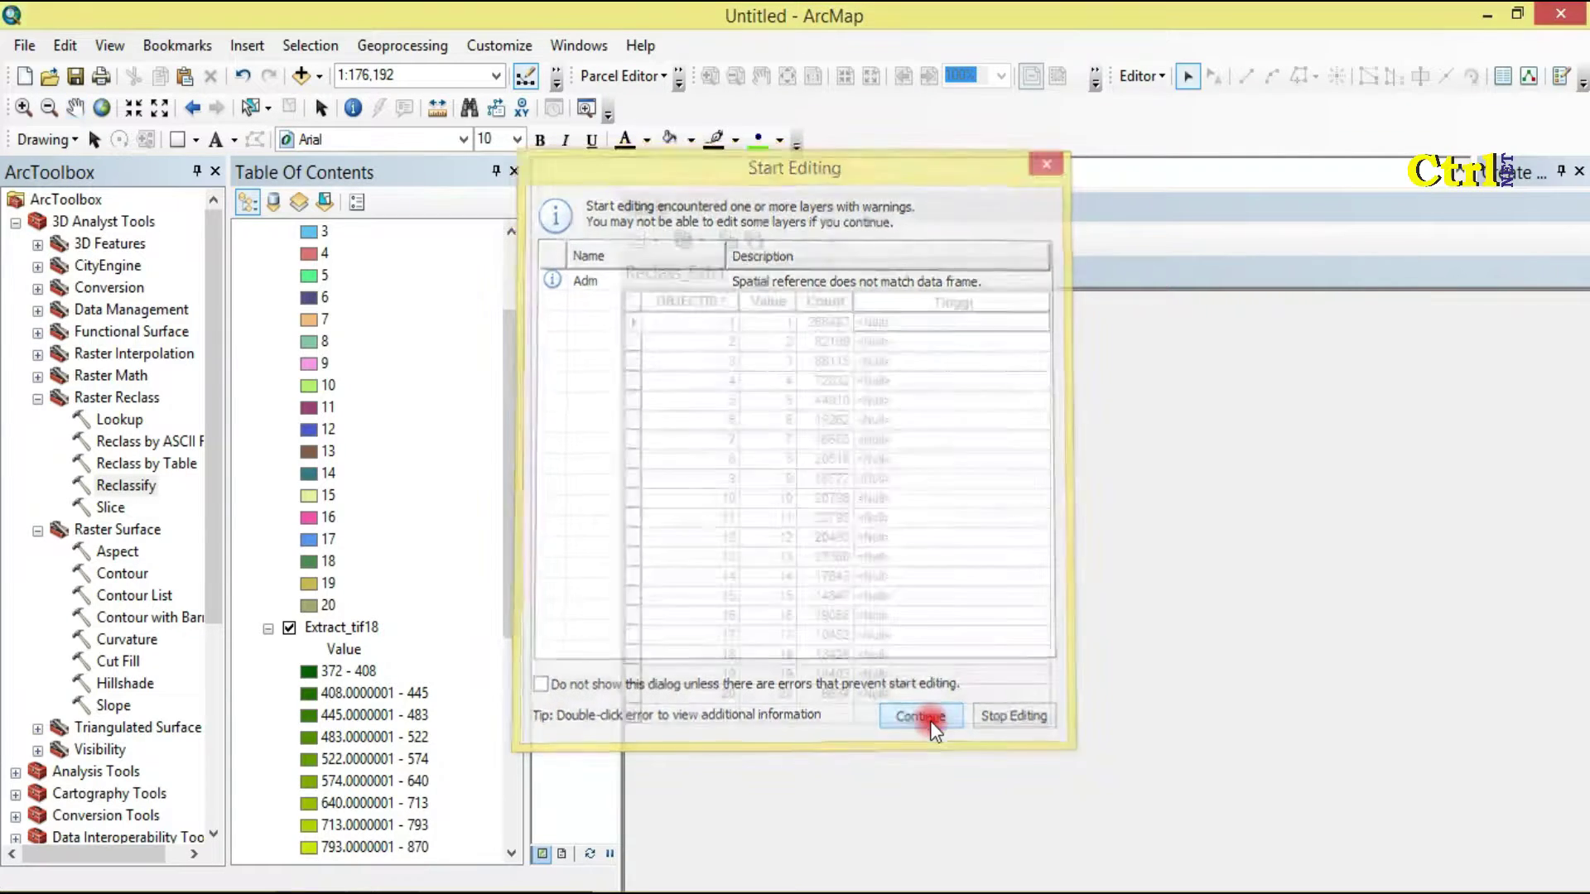
Step: Enter the upper limits of the first three Extract_tif18 classes, 408, 445 and 483, as Tinggi for values 1 to 3
left_click_drag(517, 516, 518, 301)
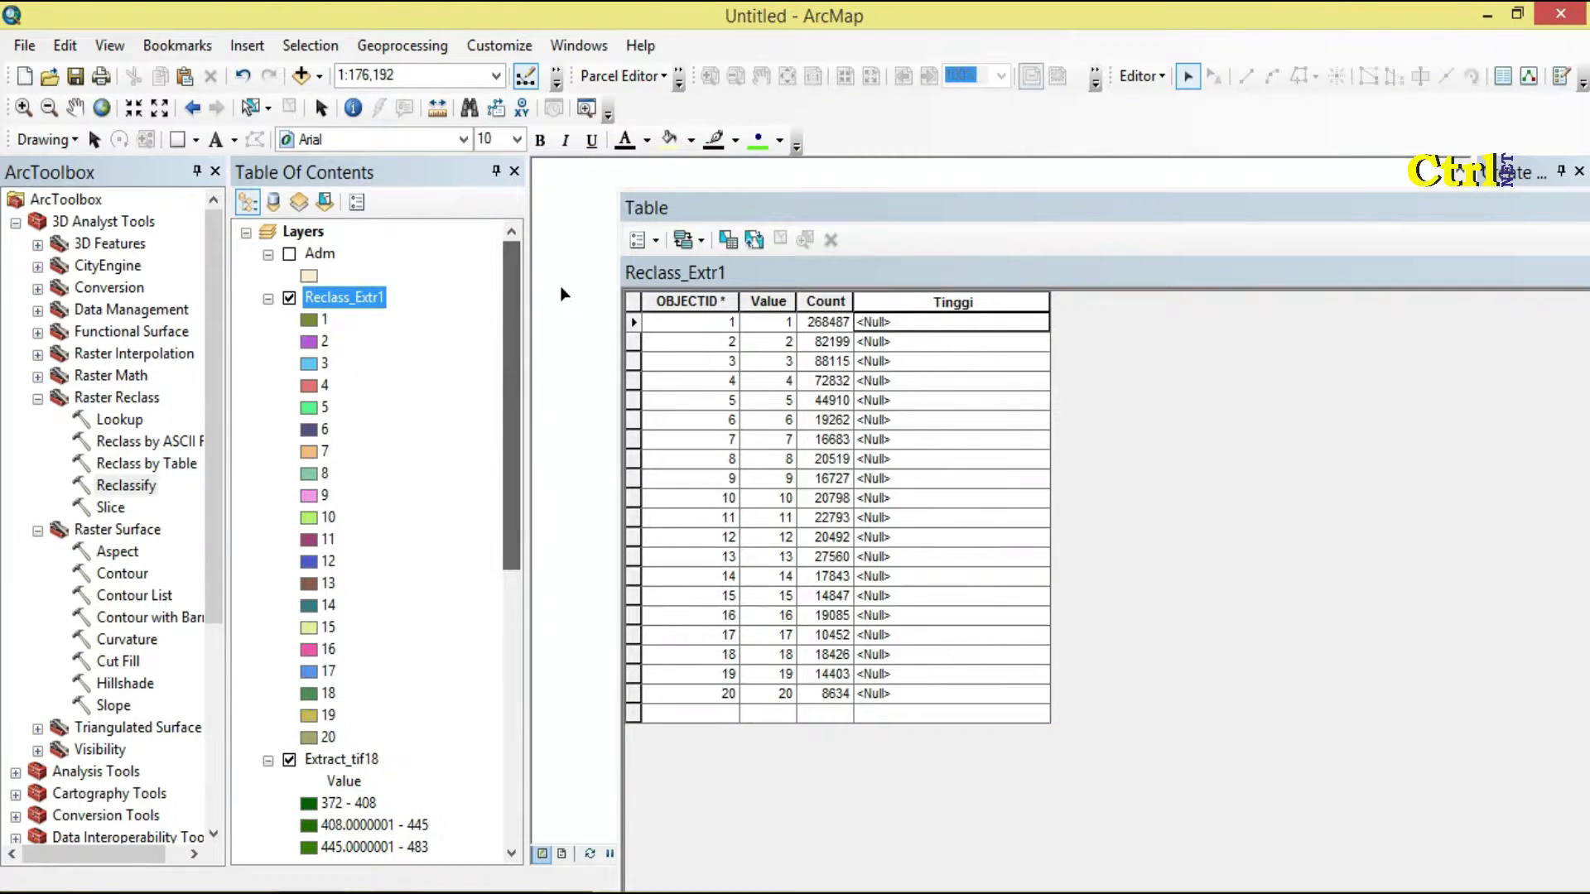
left_click(926, 323)
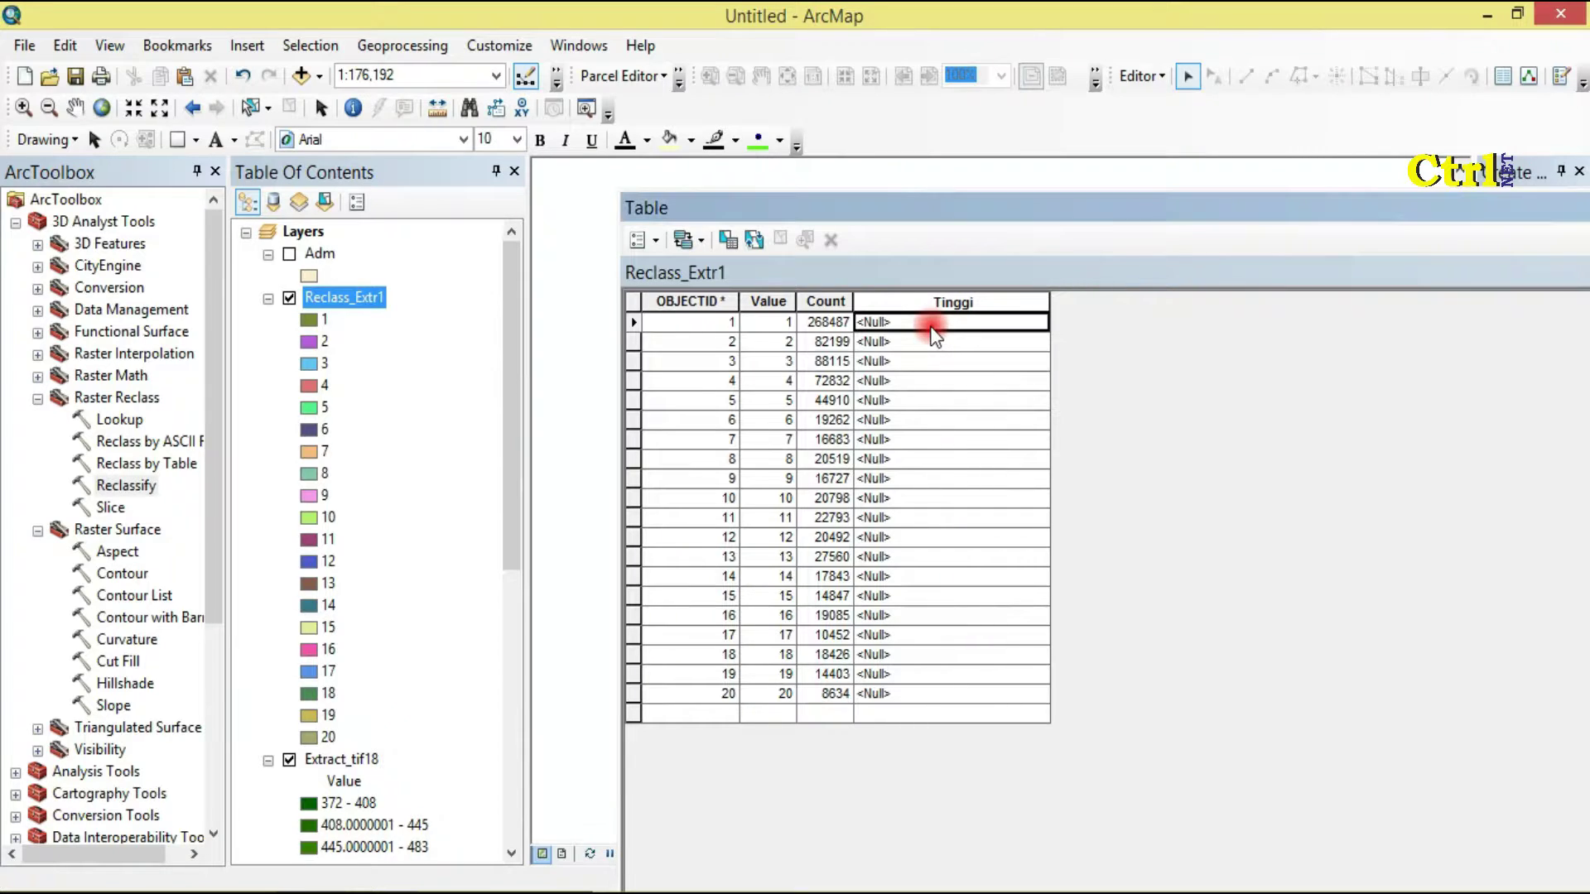
left_click_drag(519, 356, 545, 534)
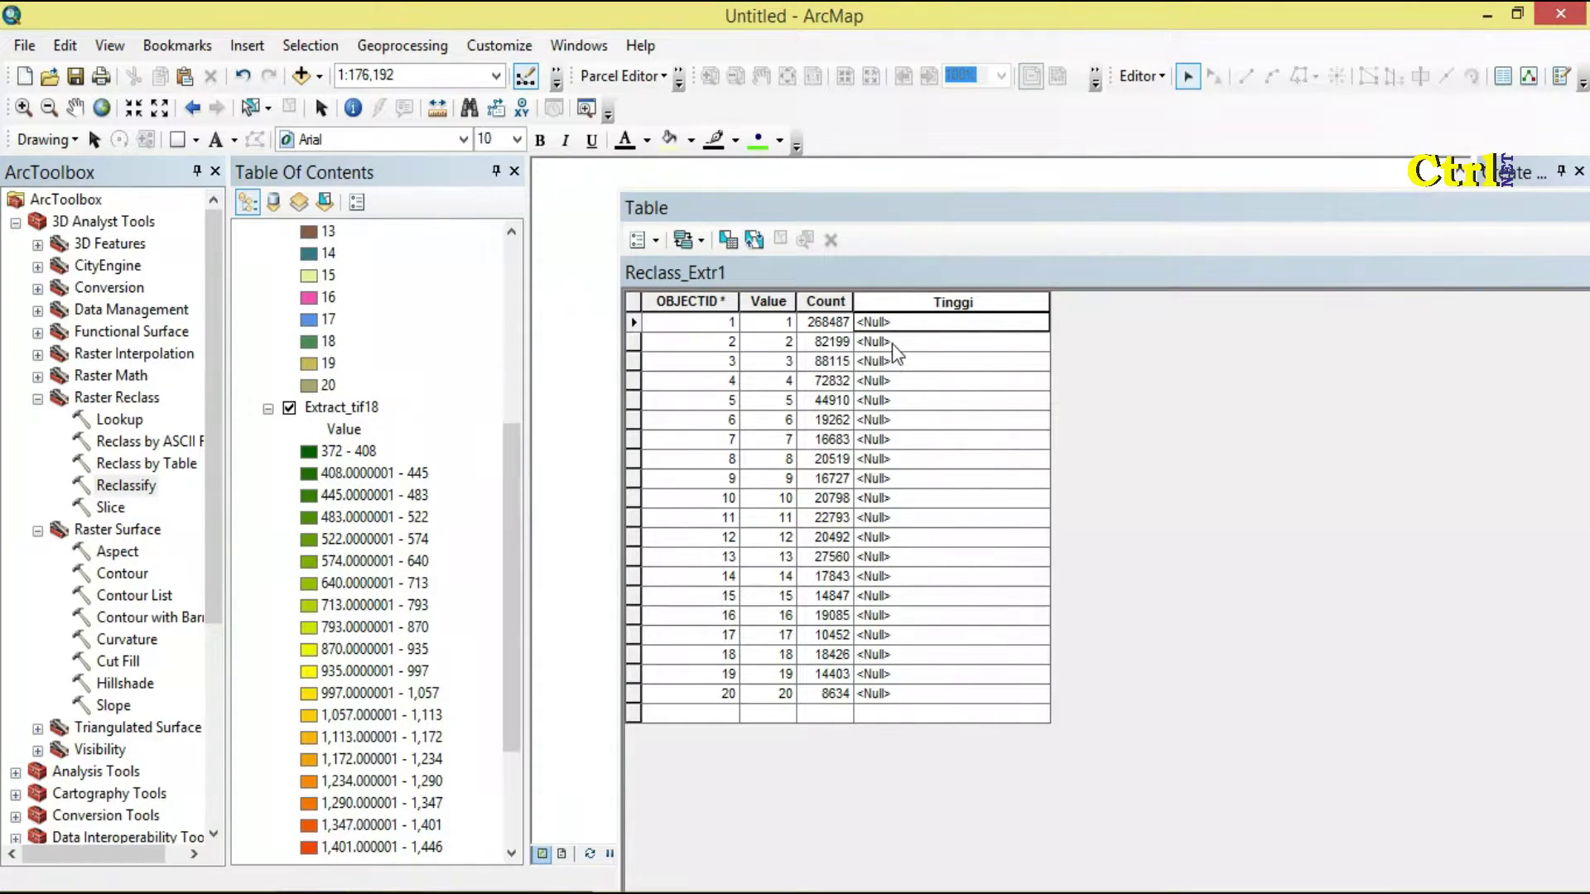
left_click(898, 323)
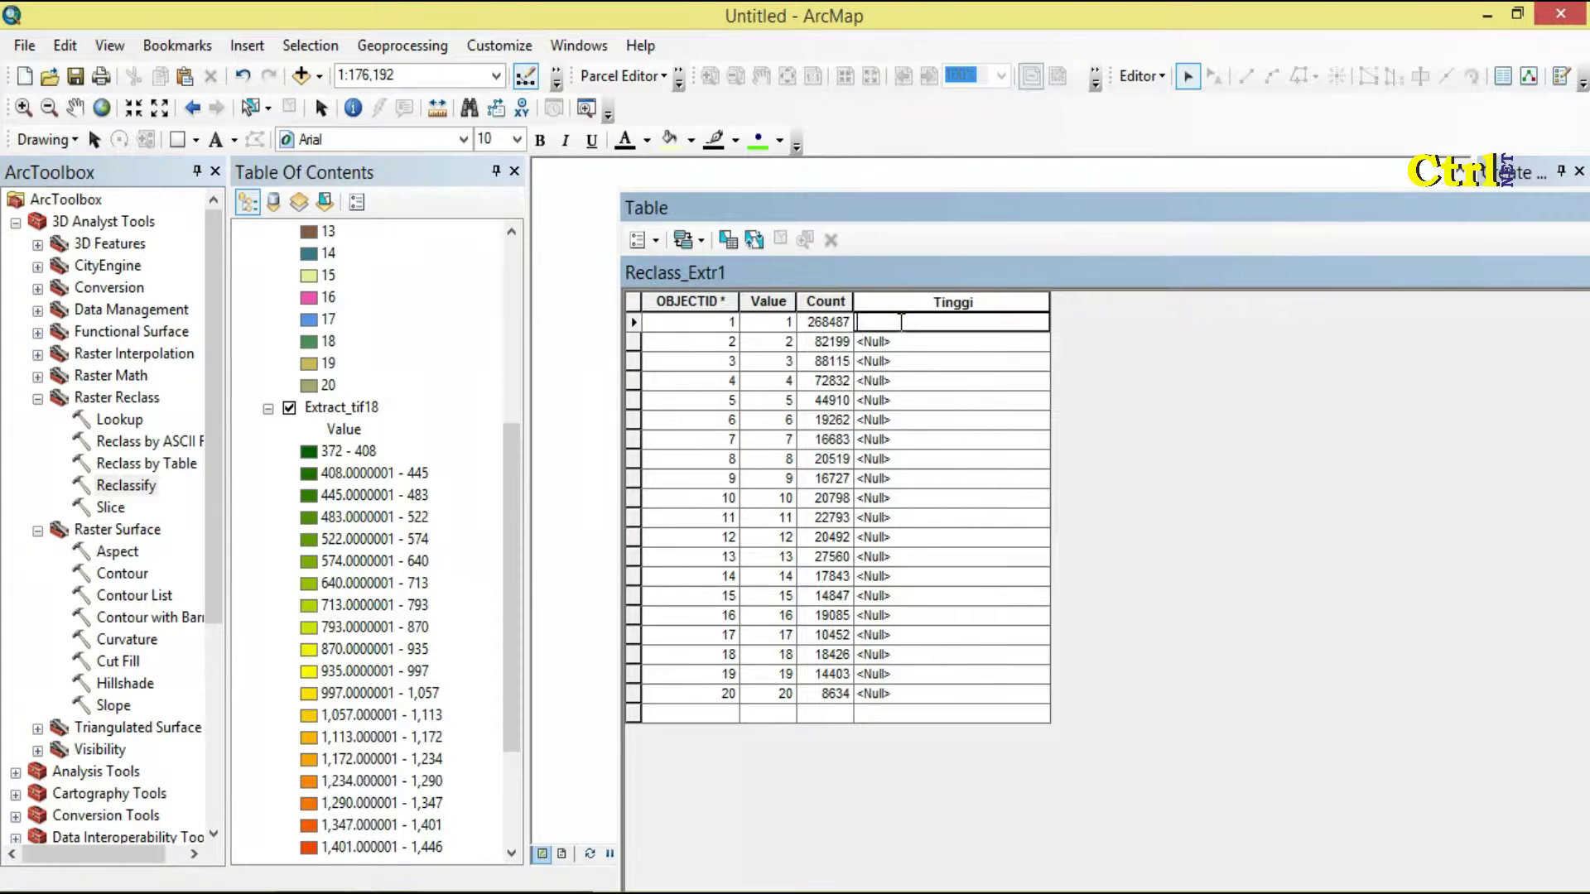
type("408")
key("Return")
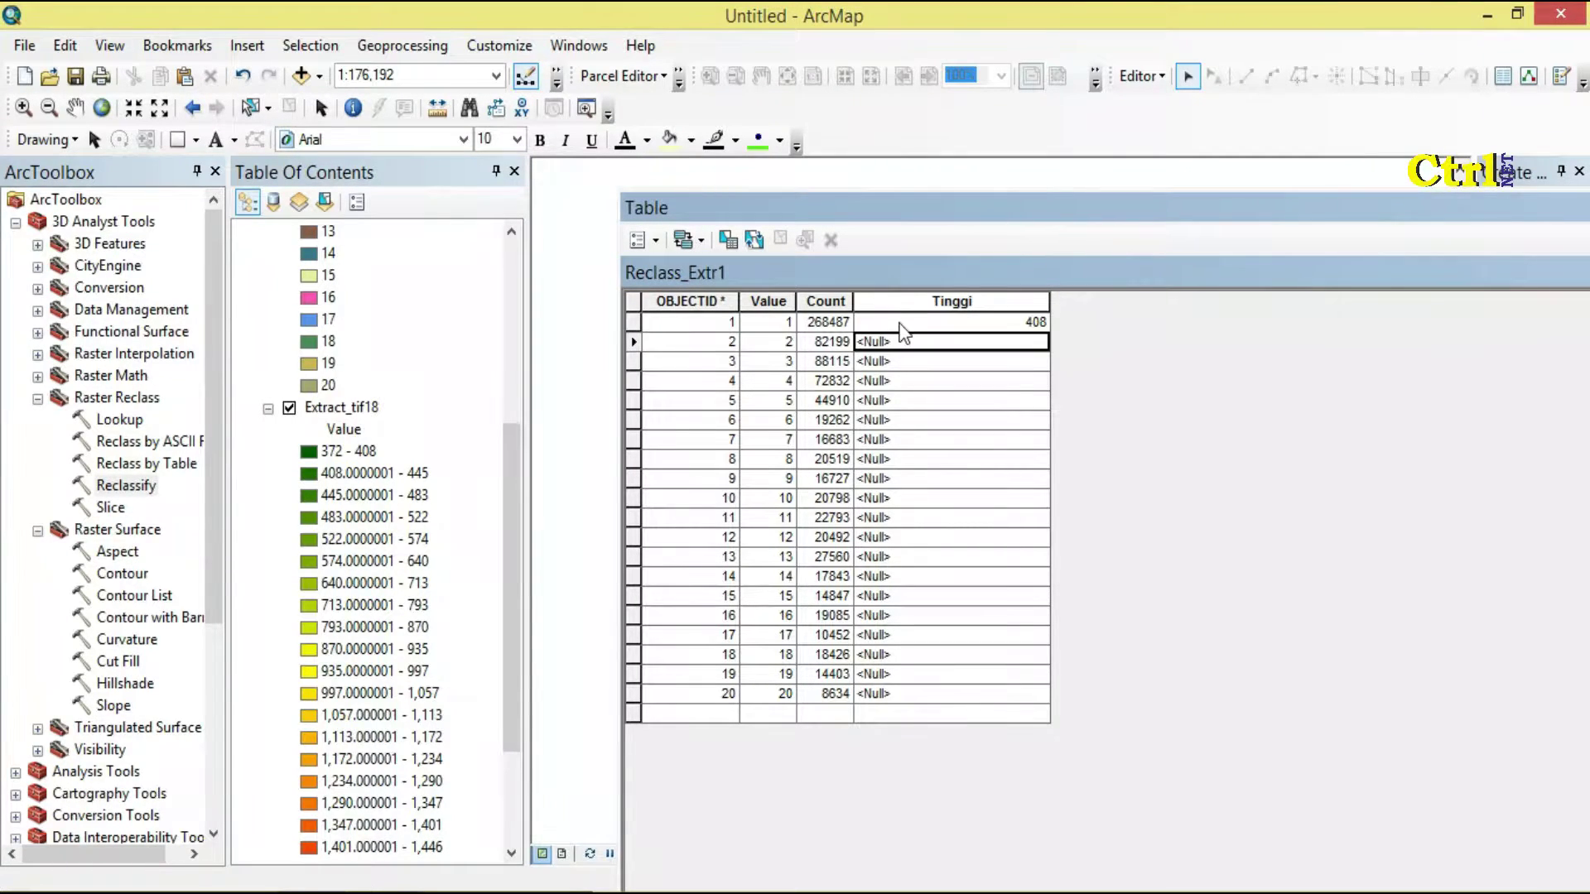
type("4")
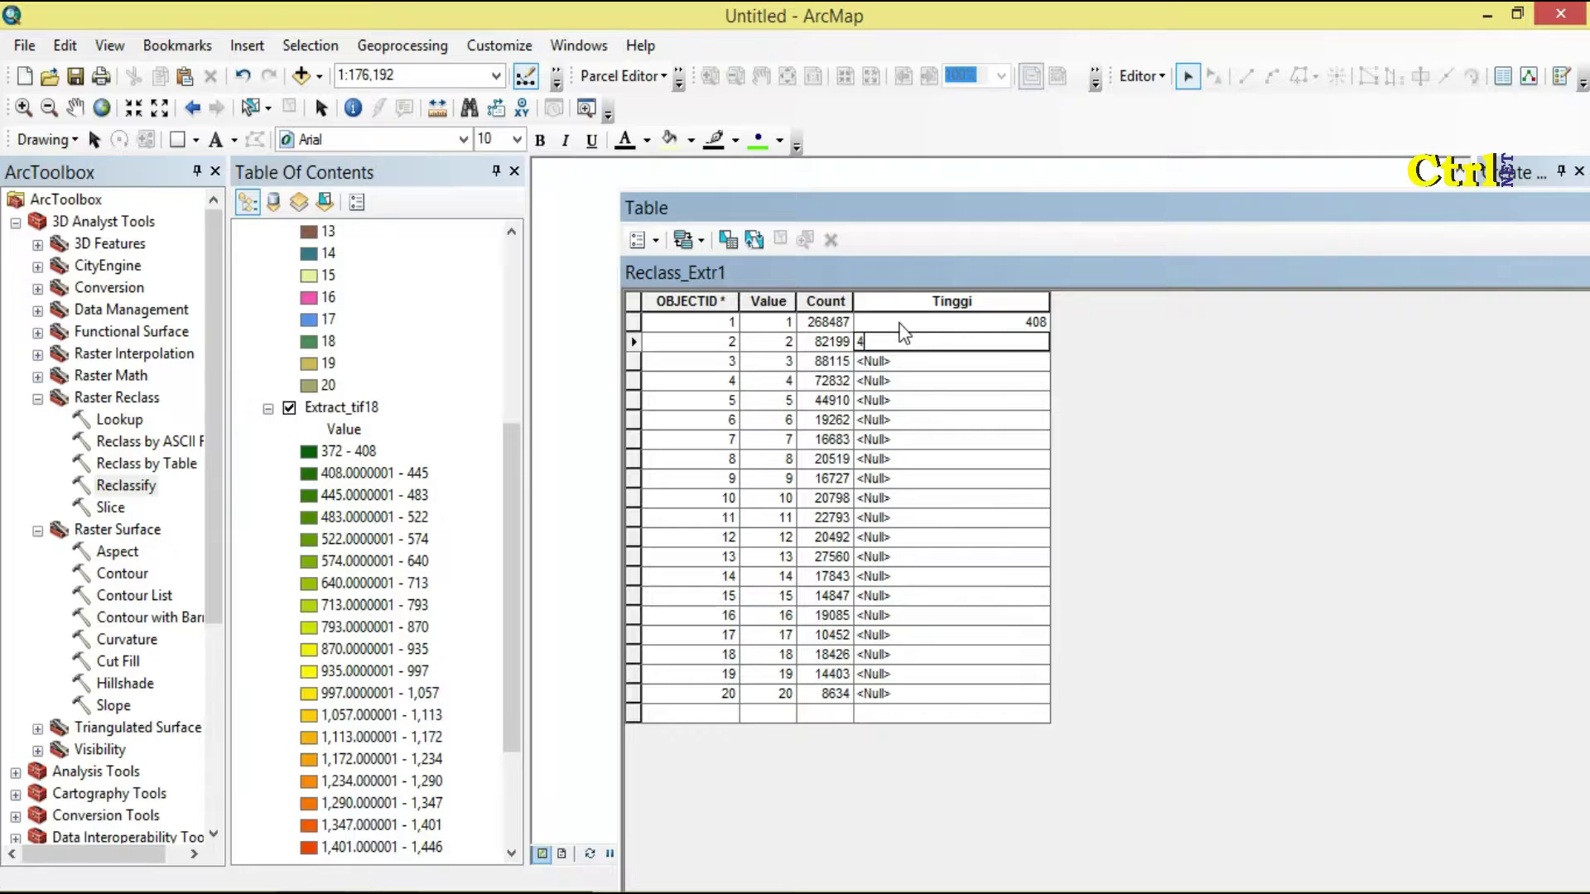
type("45")
key("Return")
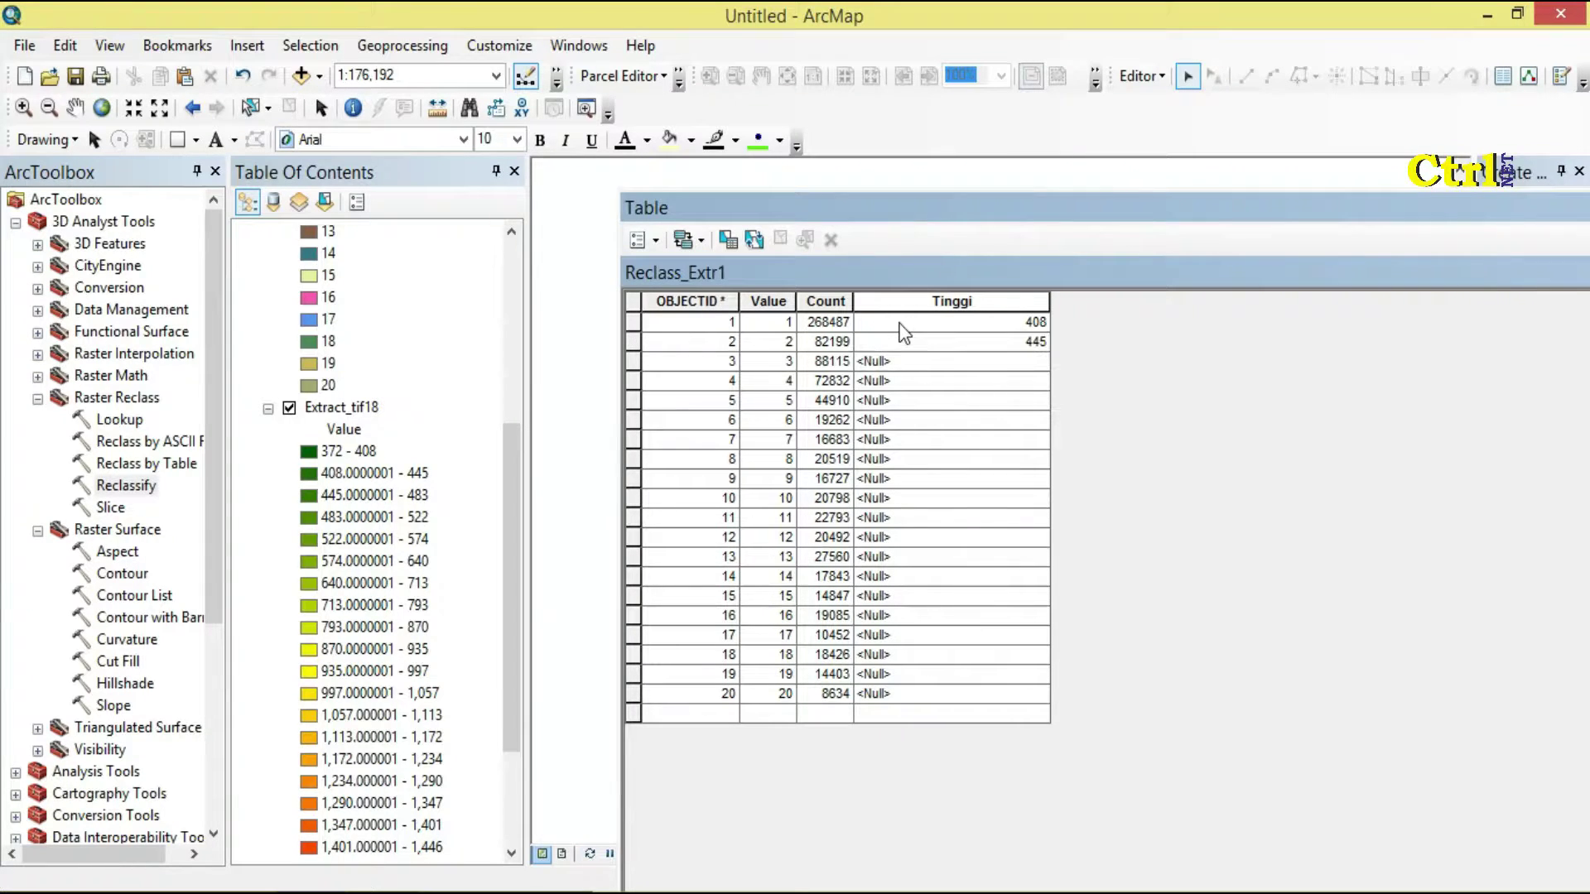
key("BackSpace")
type("483")
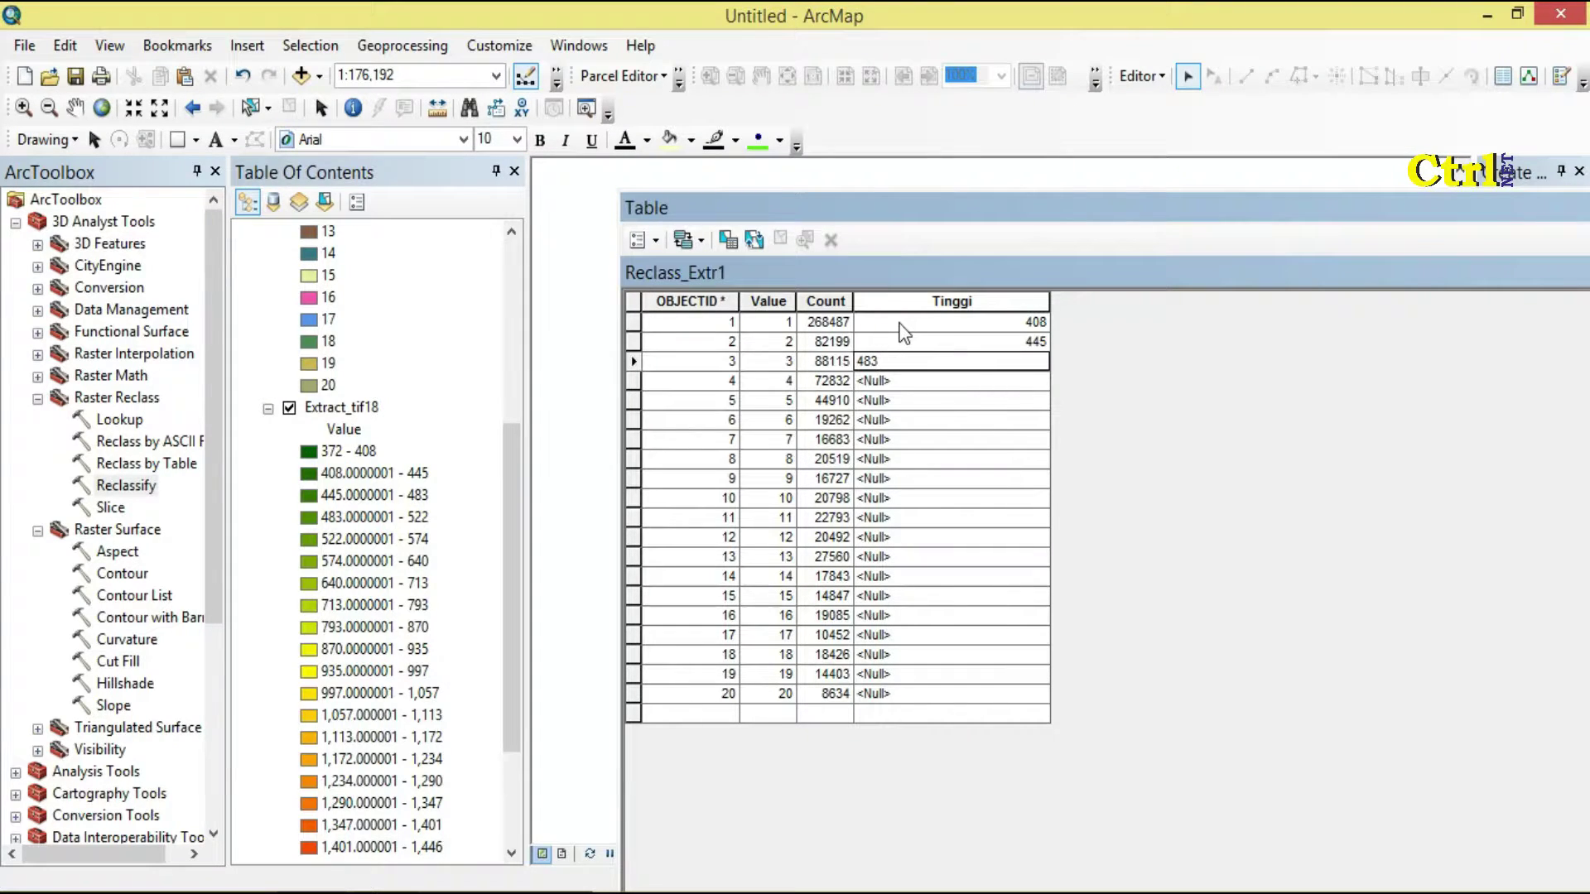
key("Return")
Step: Fill in Tinggi for values 4 to 7 with the class upper limits 522, 574, 640 and 713
key("BackSpace")
type("522")
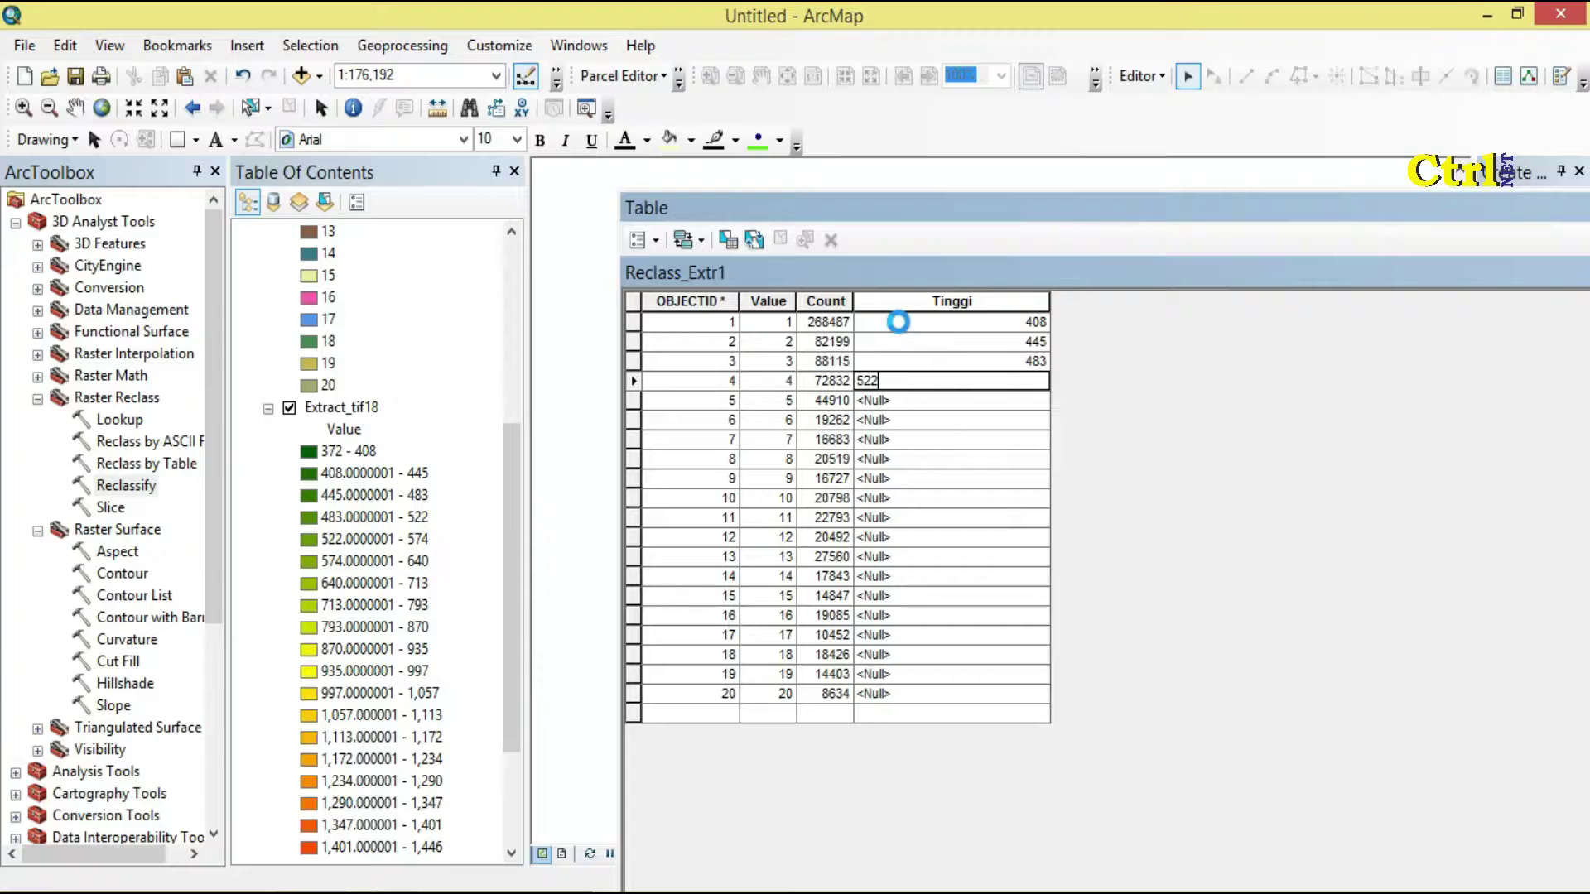
key("Return")
key("BackSpace")
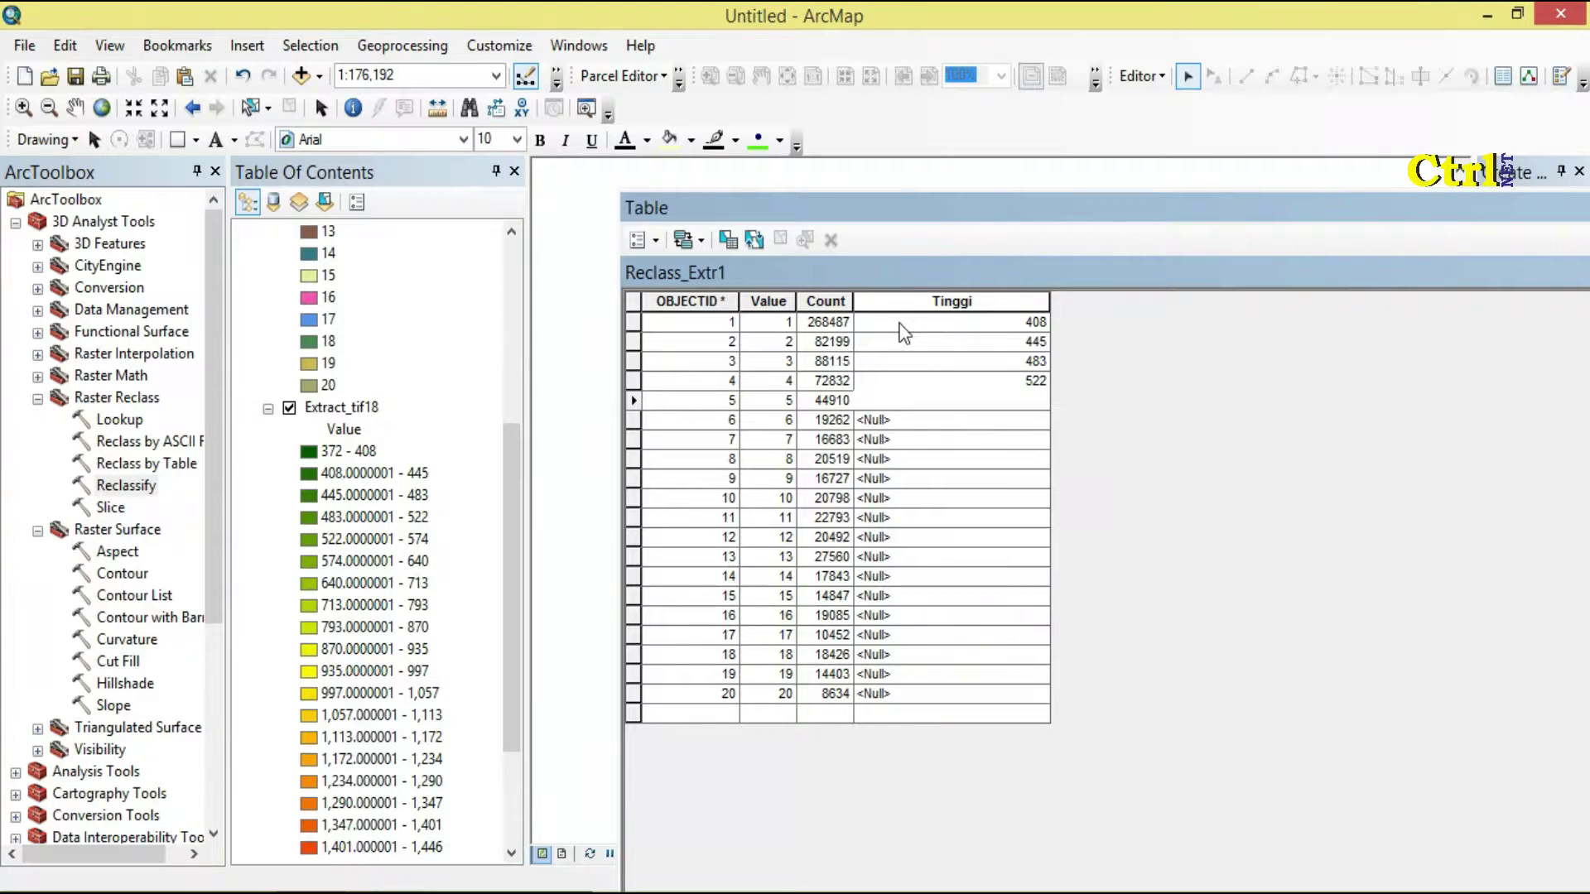
type("574")
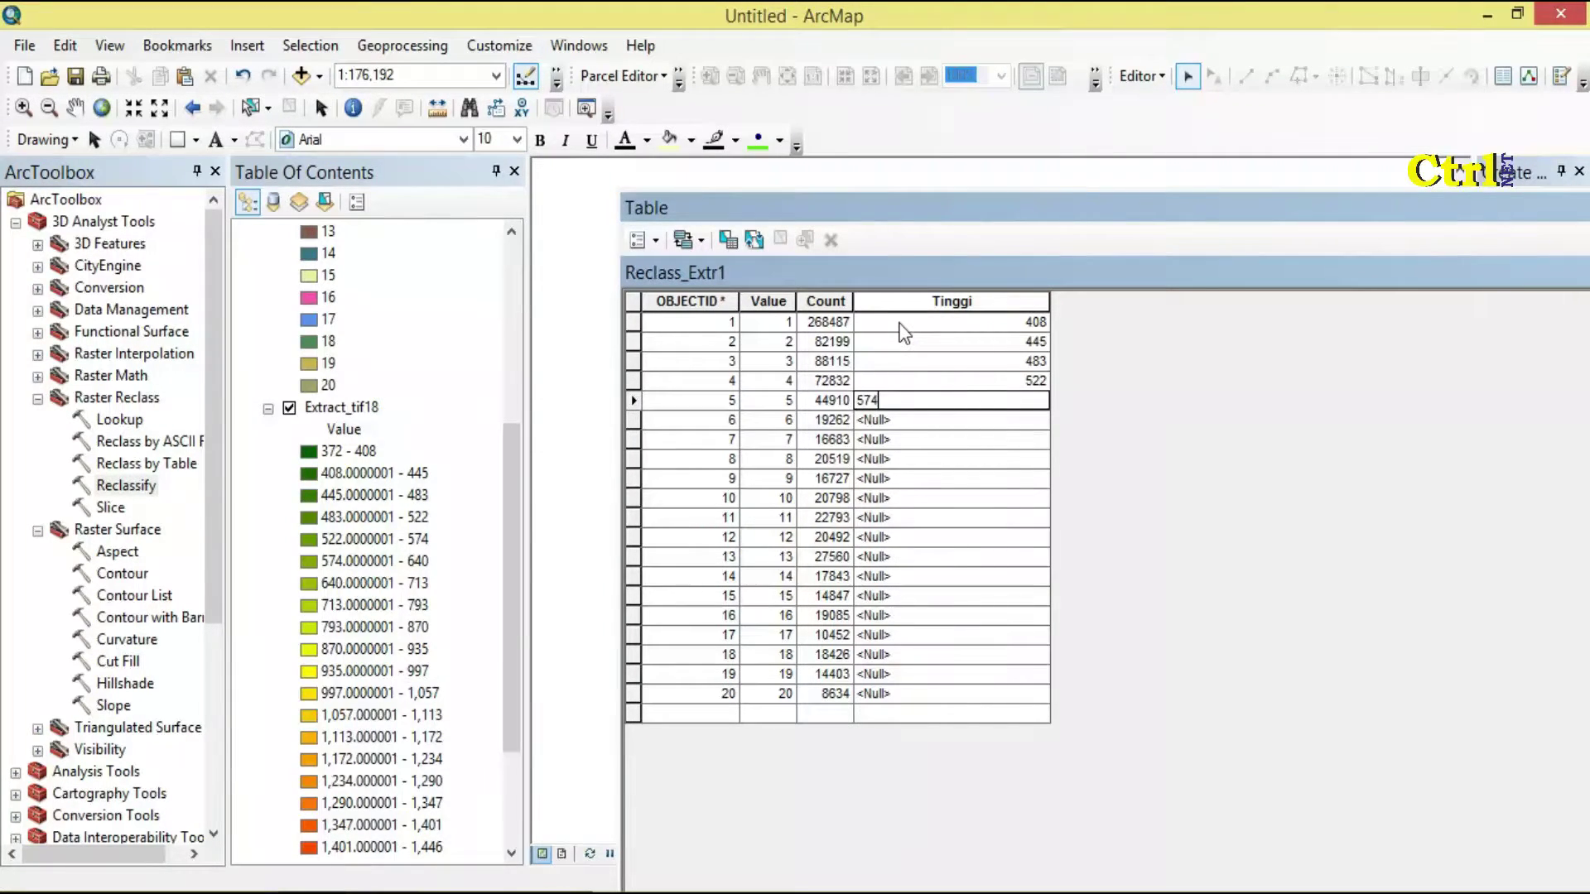
key("Return")
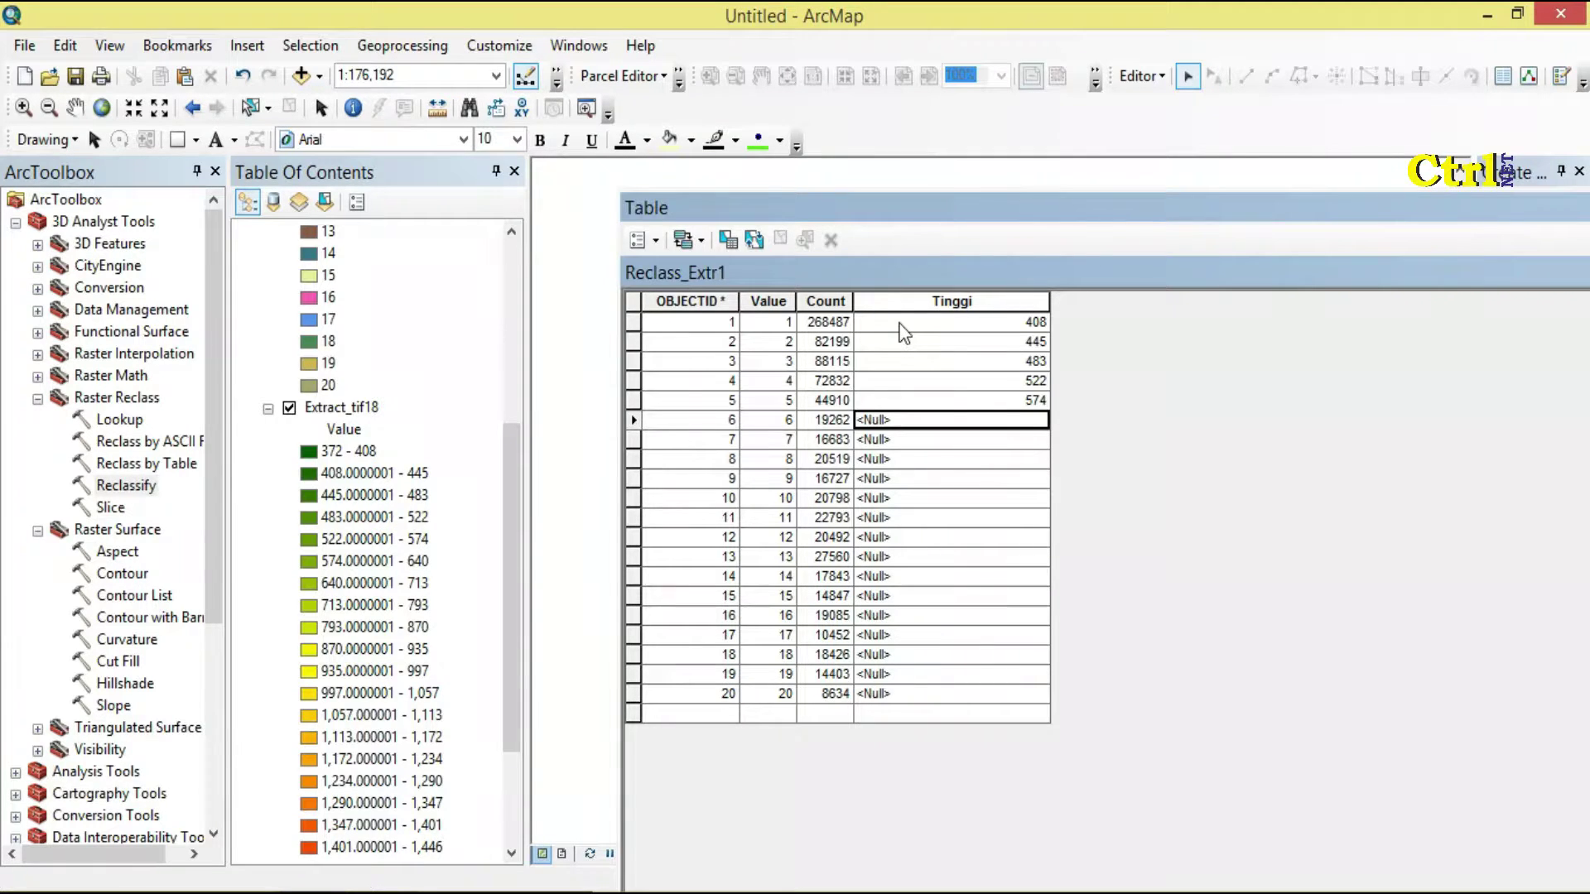
type("640")
key("Return")
type("713")
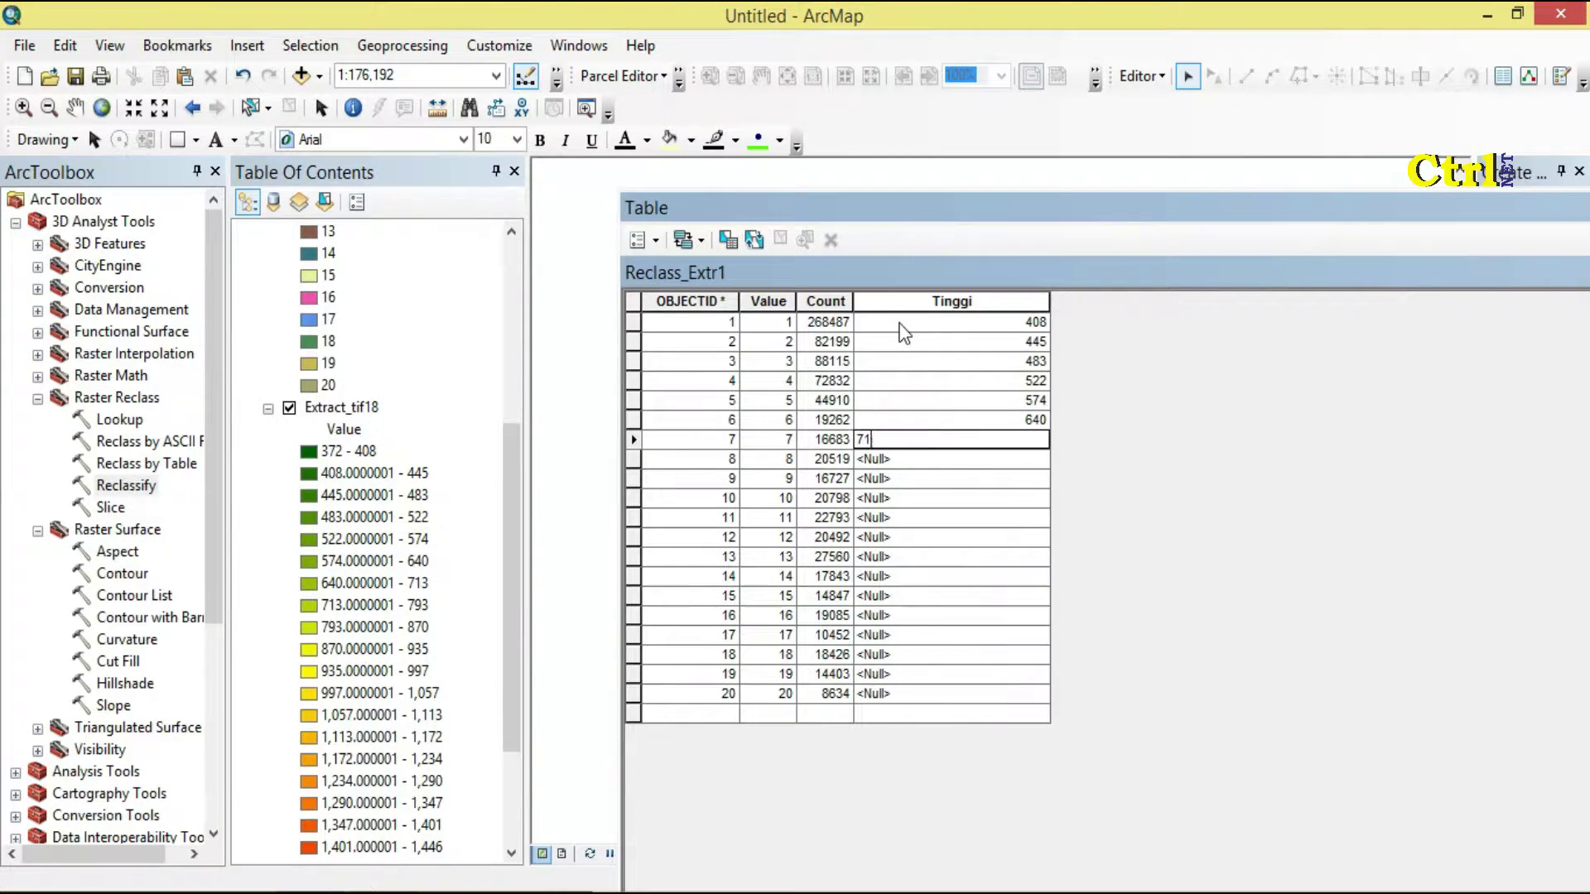
key("Return")
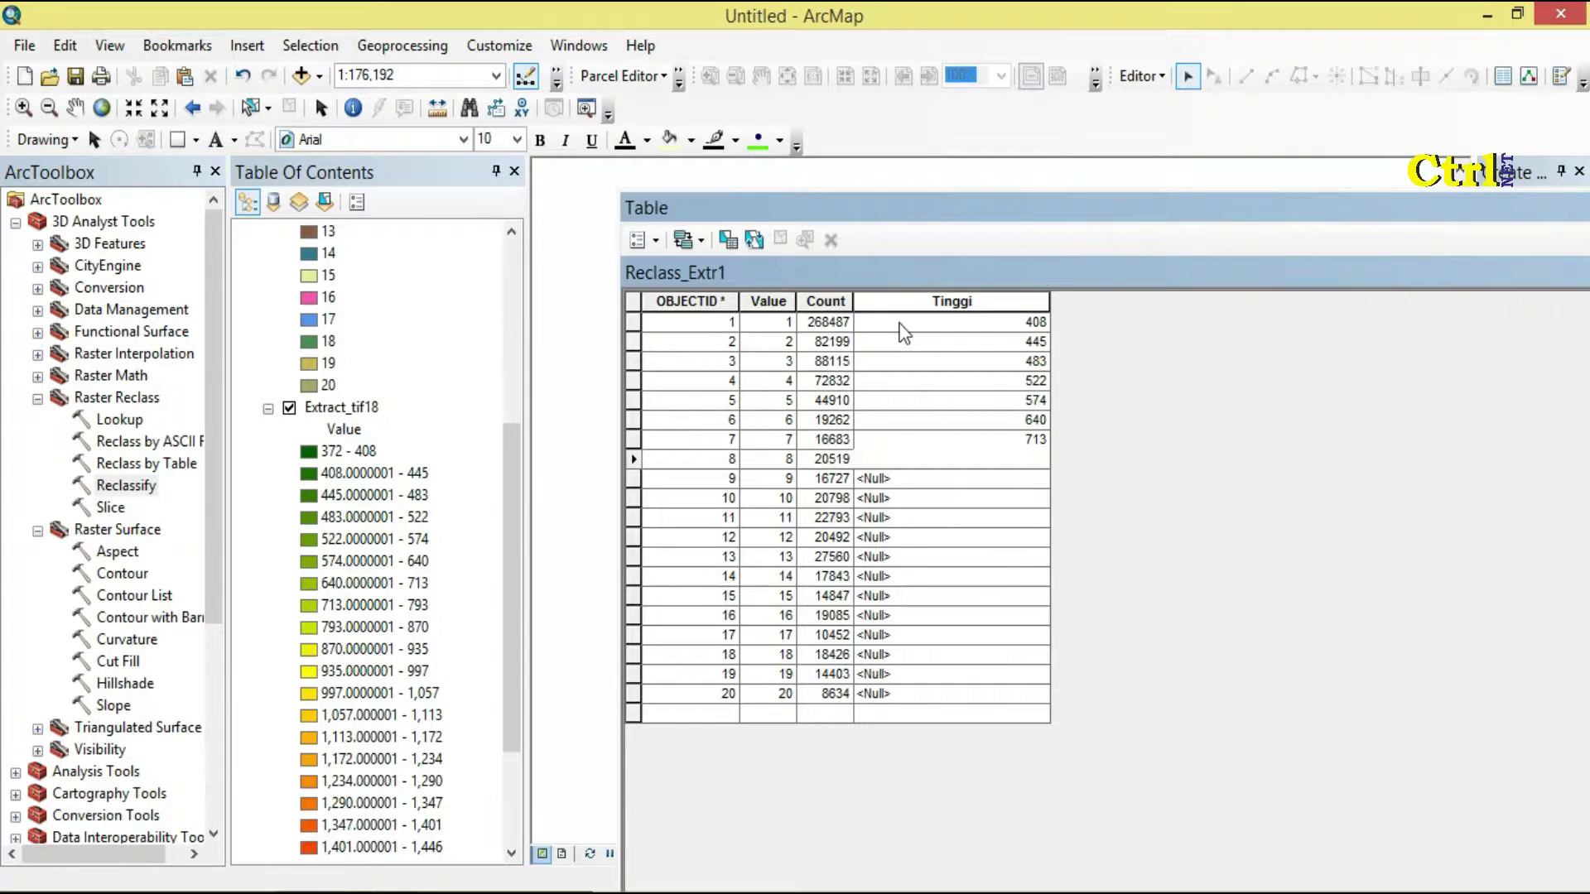
Step: Enter the class upper limits 793, 870 and 935 as Tinggi for values 8 to 10
type("793")
key("Return")
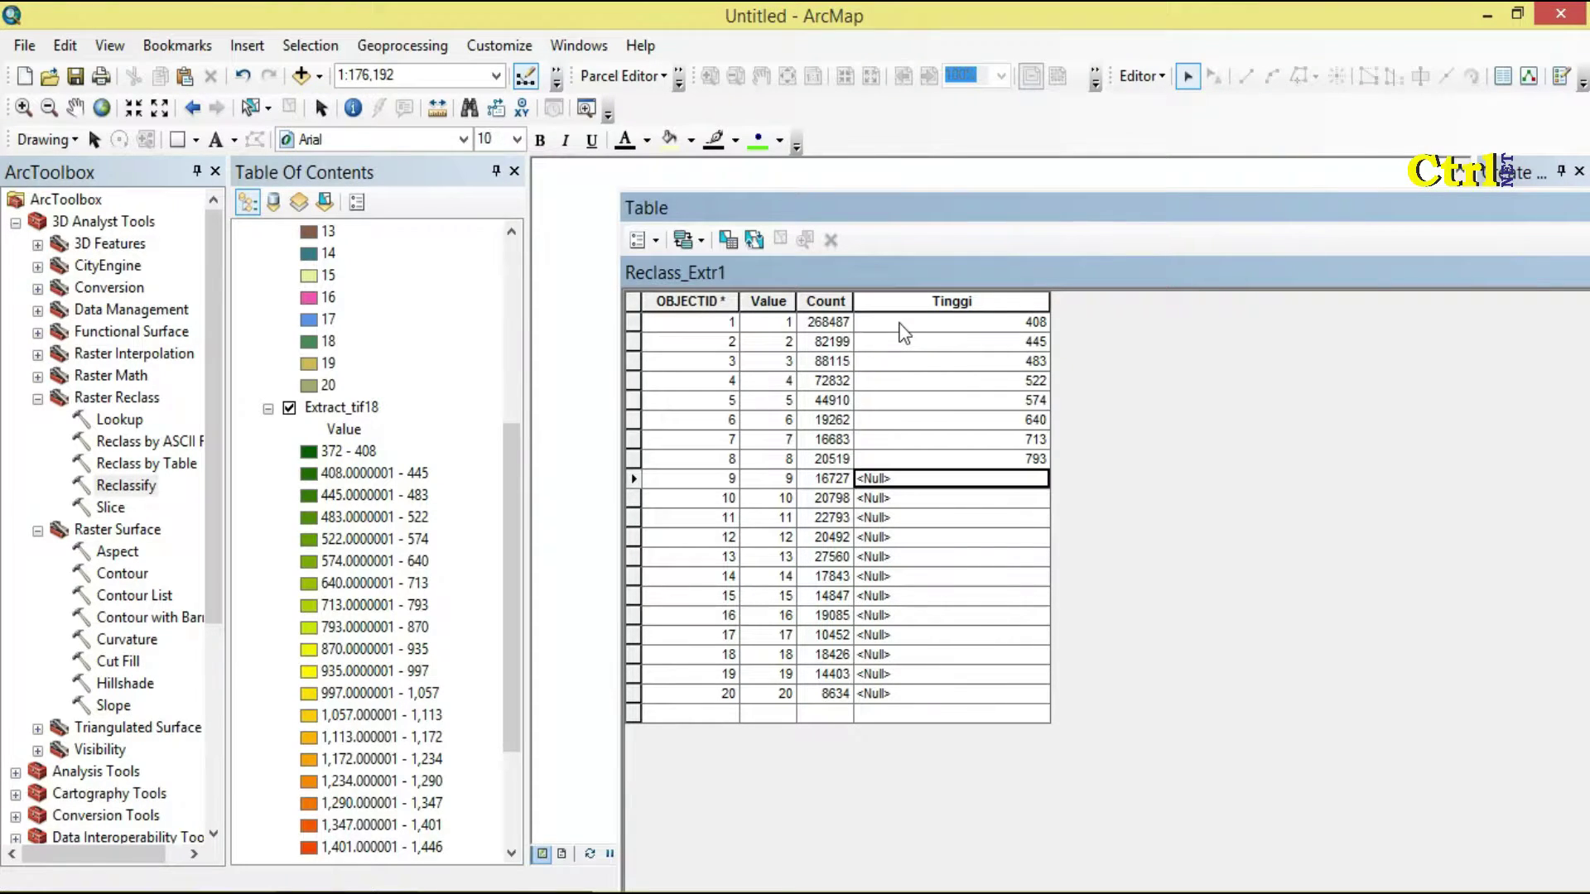
type("8")
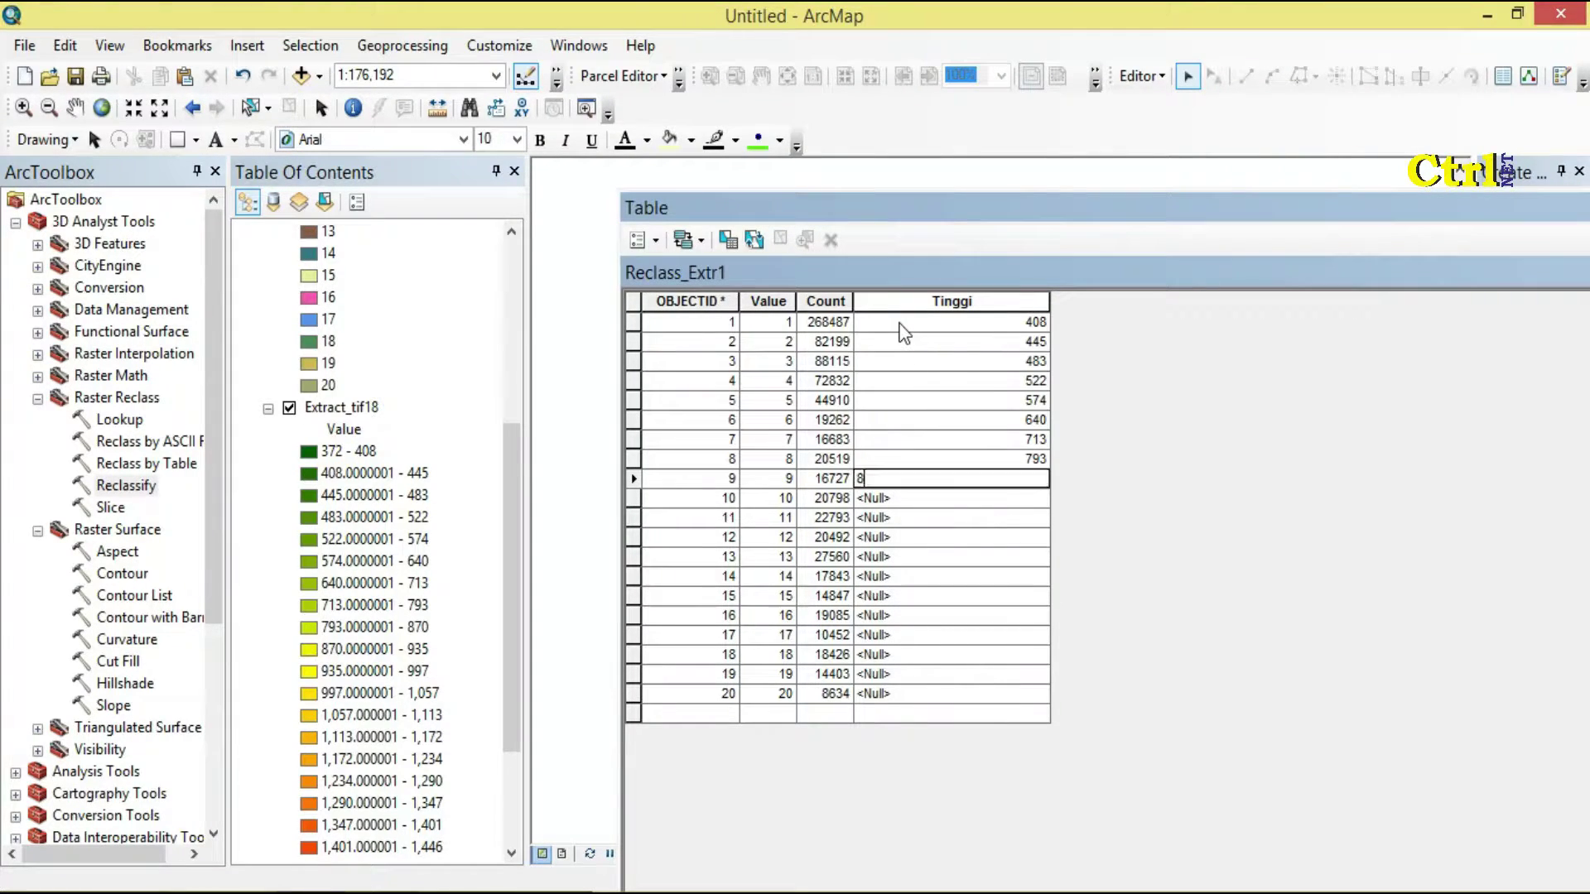
type("70")
key("Return")
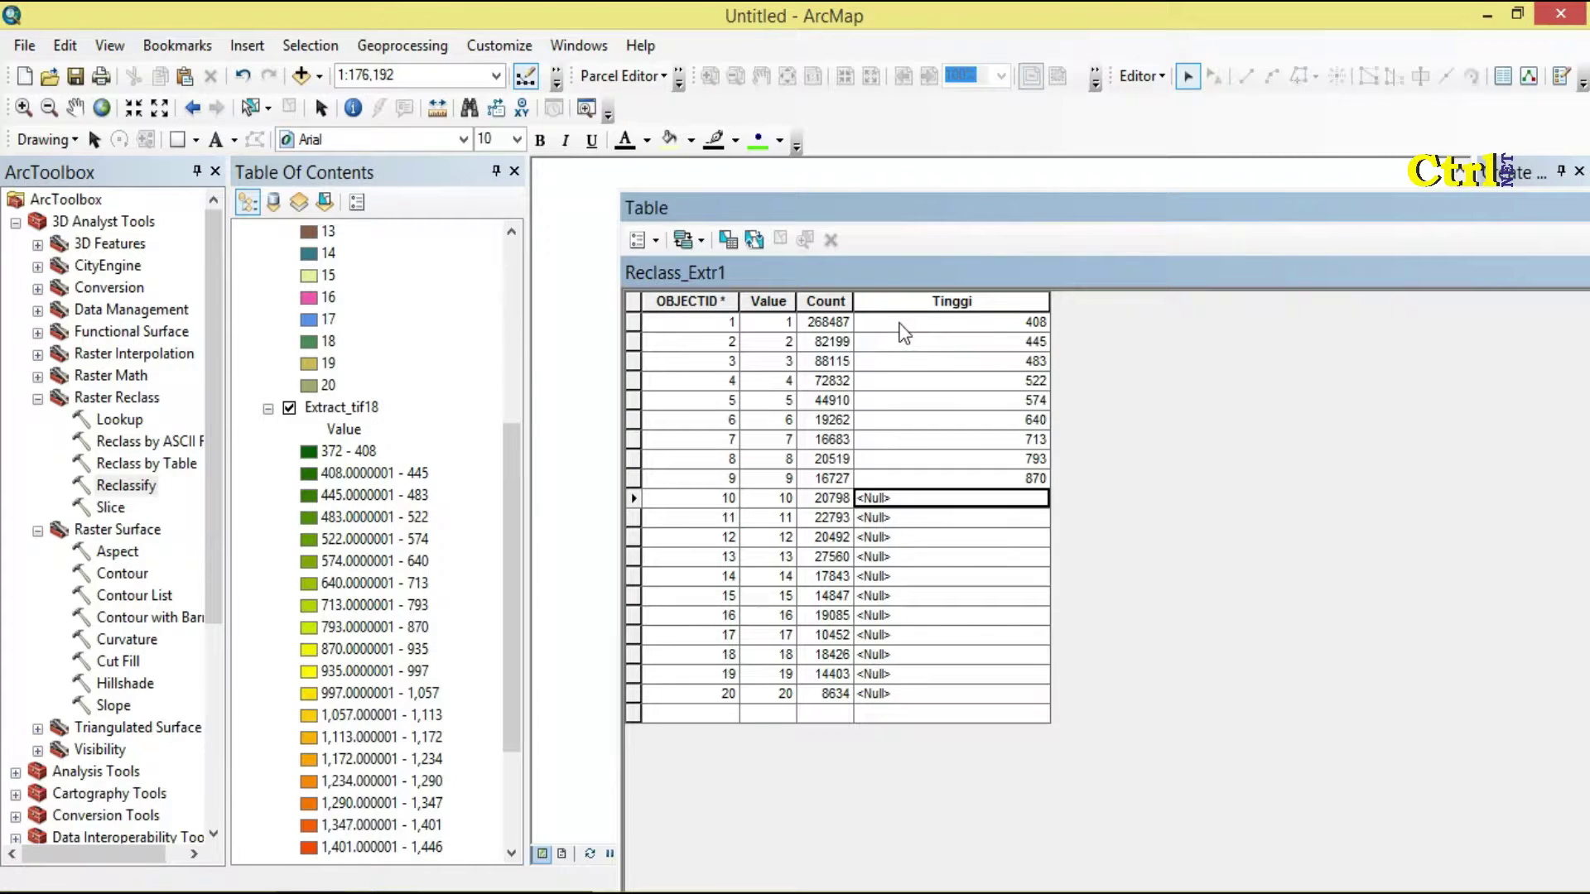
type("935")
key("Return")
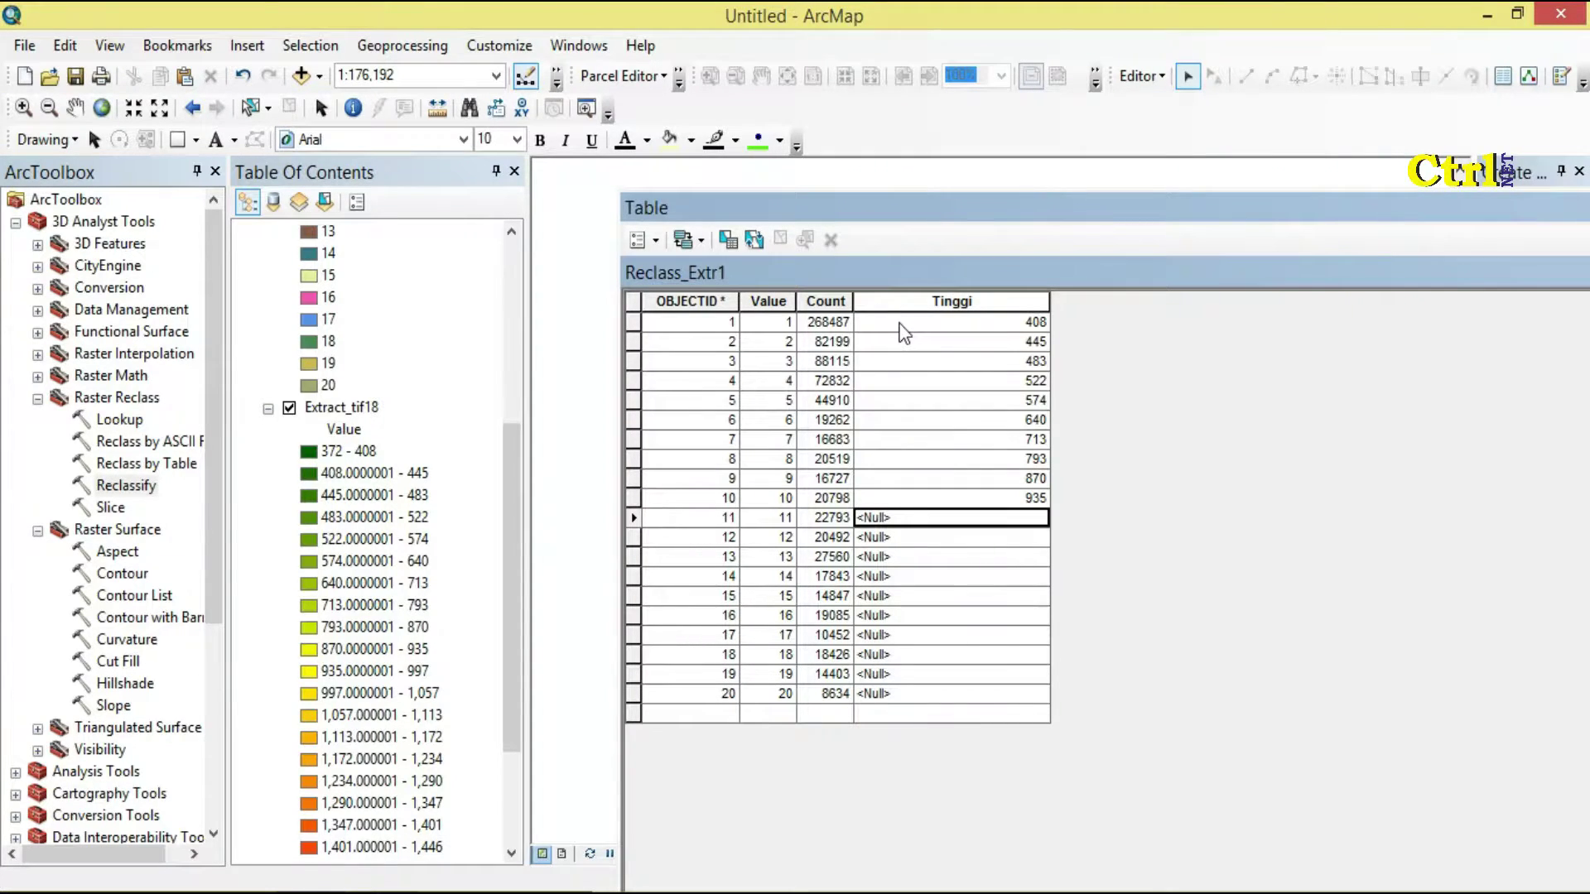
Step: Fill in Tinggi for values 11 to 14 with the class upper limits 997, 1057, 1113 and 1172
type("997")
key("Return")
type("1057")
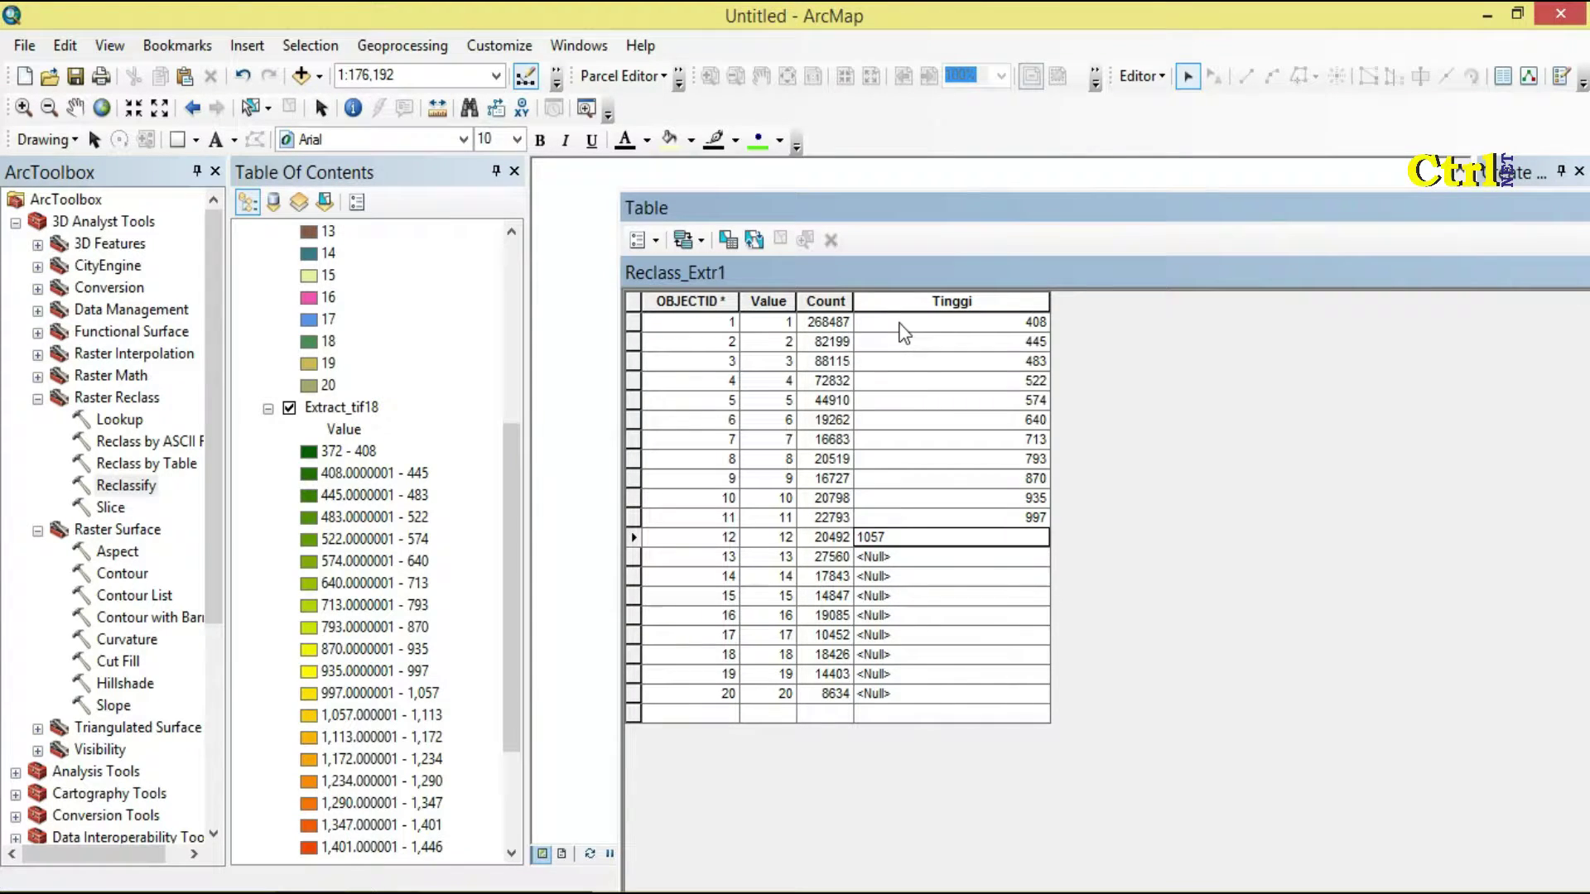
key("Return")
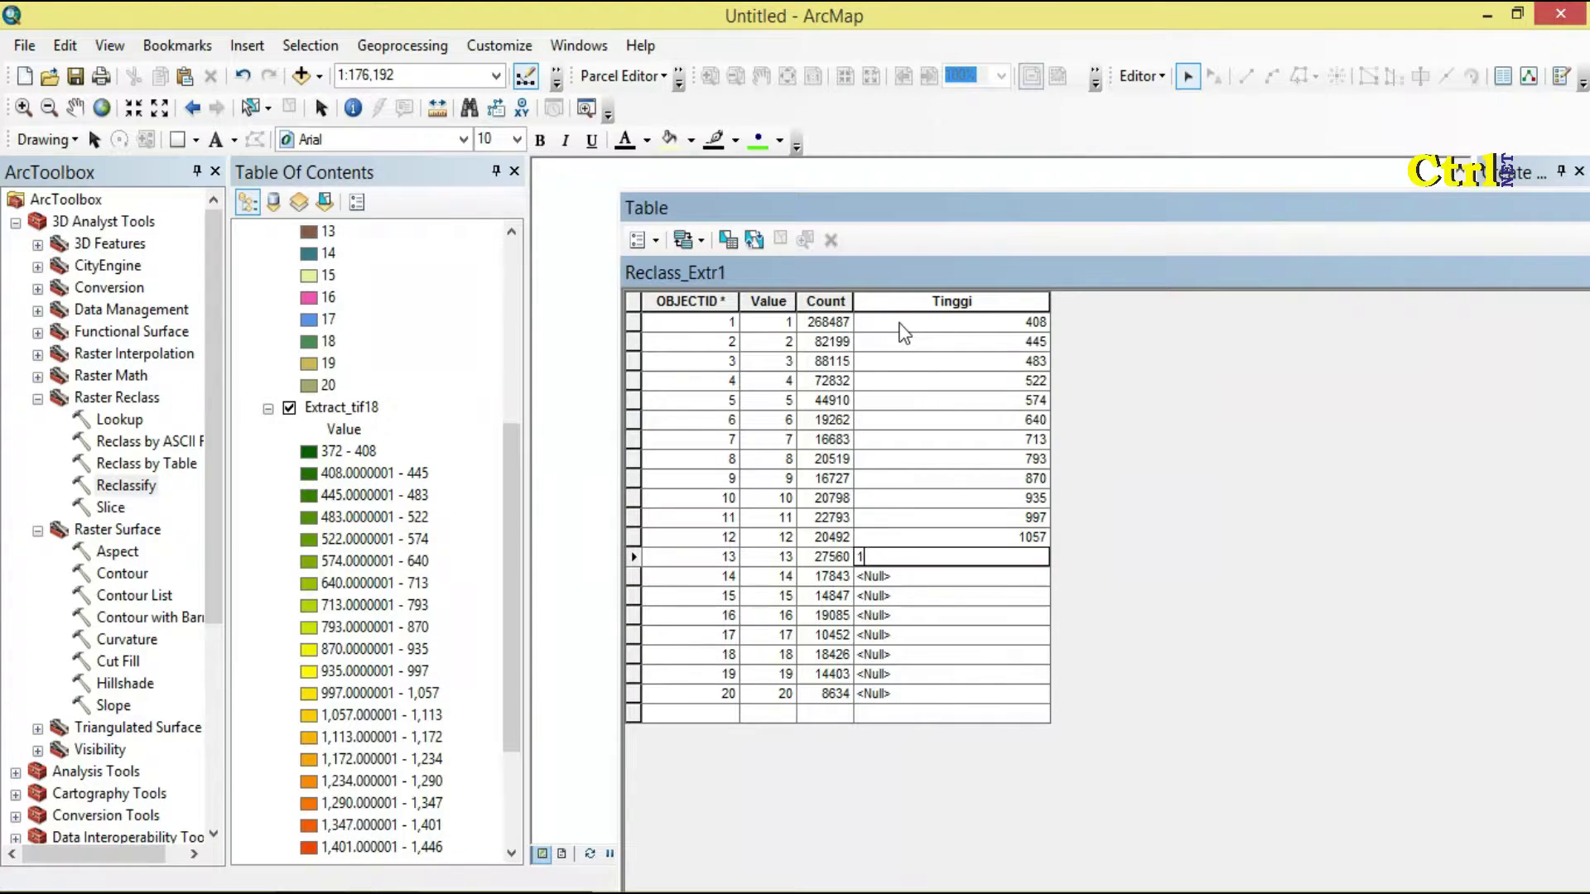
type("1113")
key("Return")
type("1")
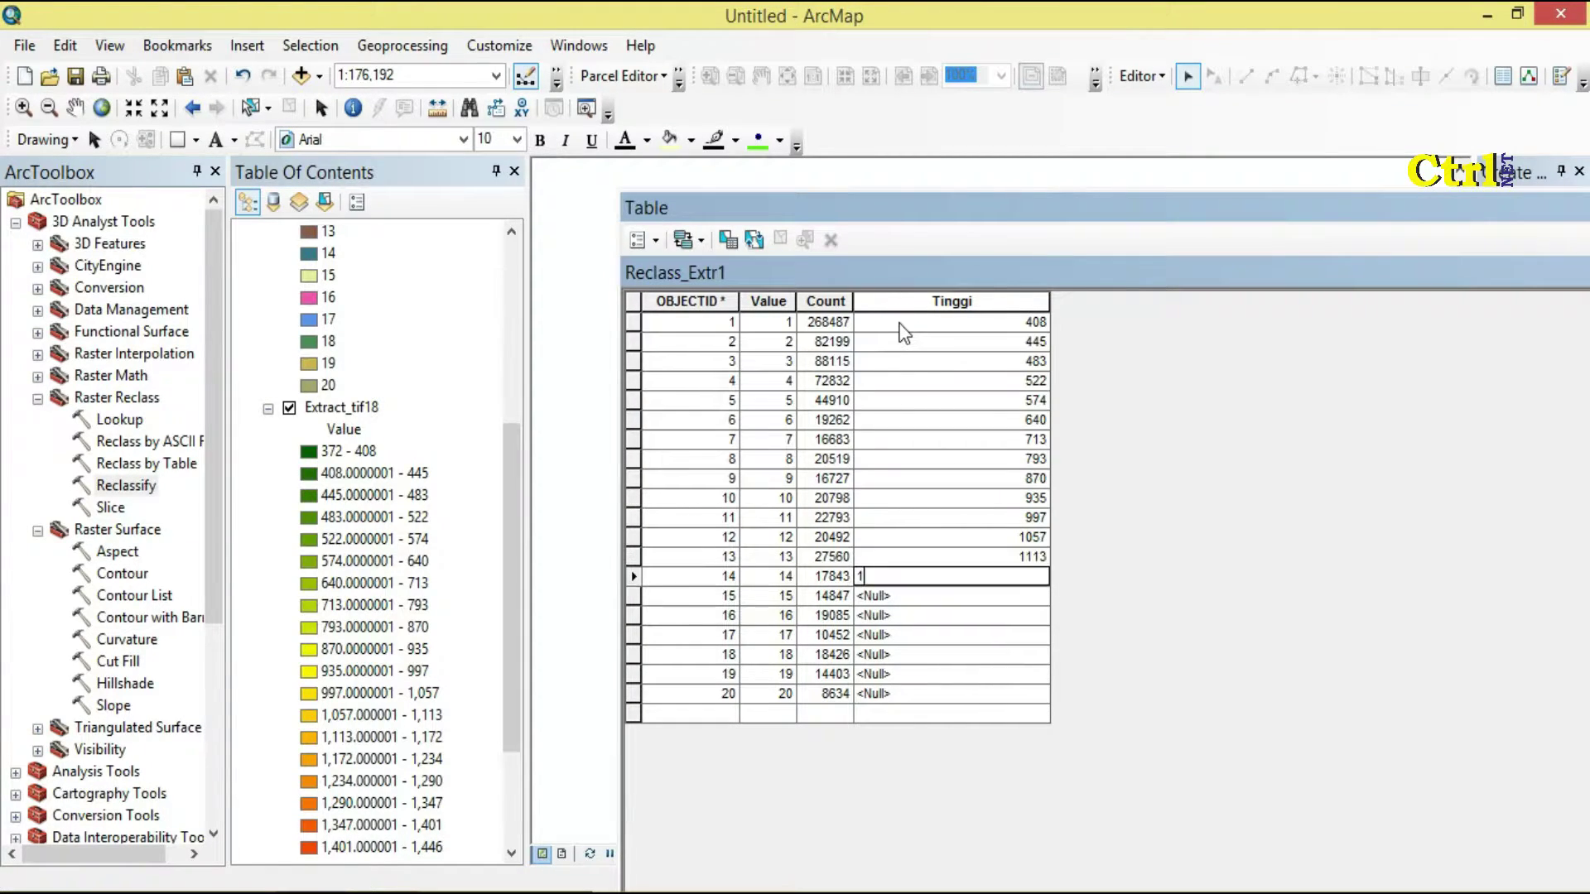
type("172")
key("Return")
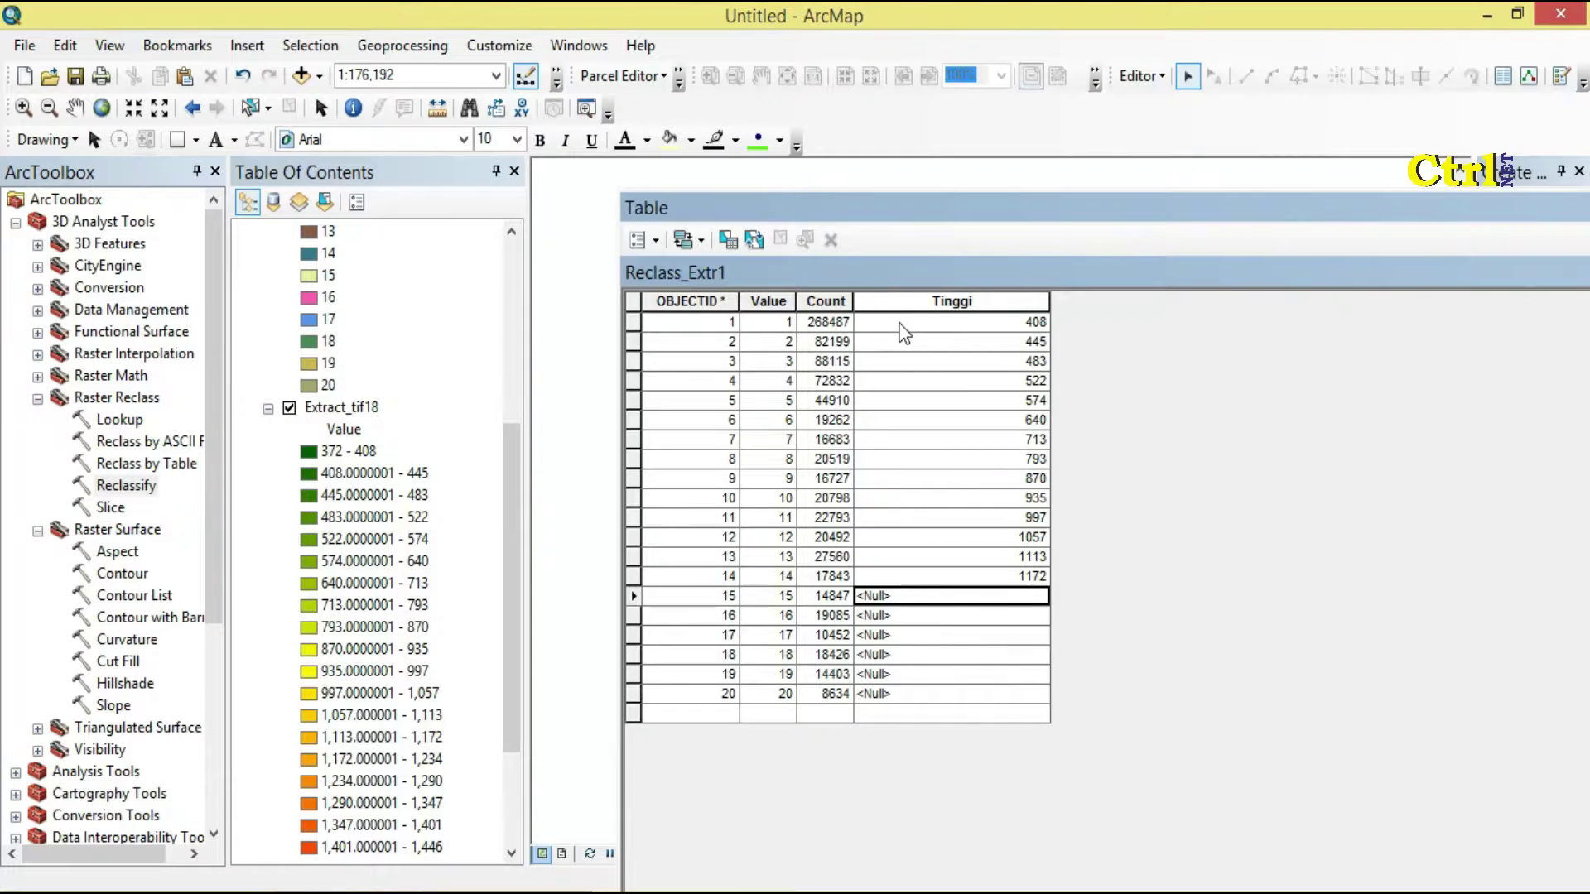
Step: Record 1234, 1290, 1347 and 1401 as the Tinggi heights of values 15 to 18
type("1234")
key("Return")
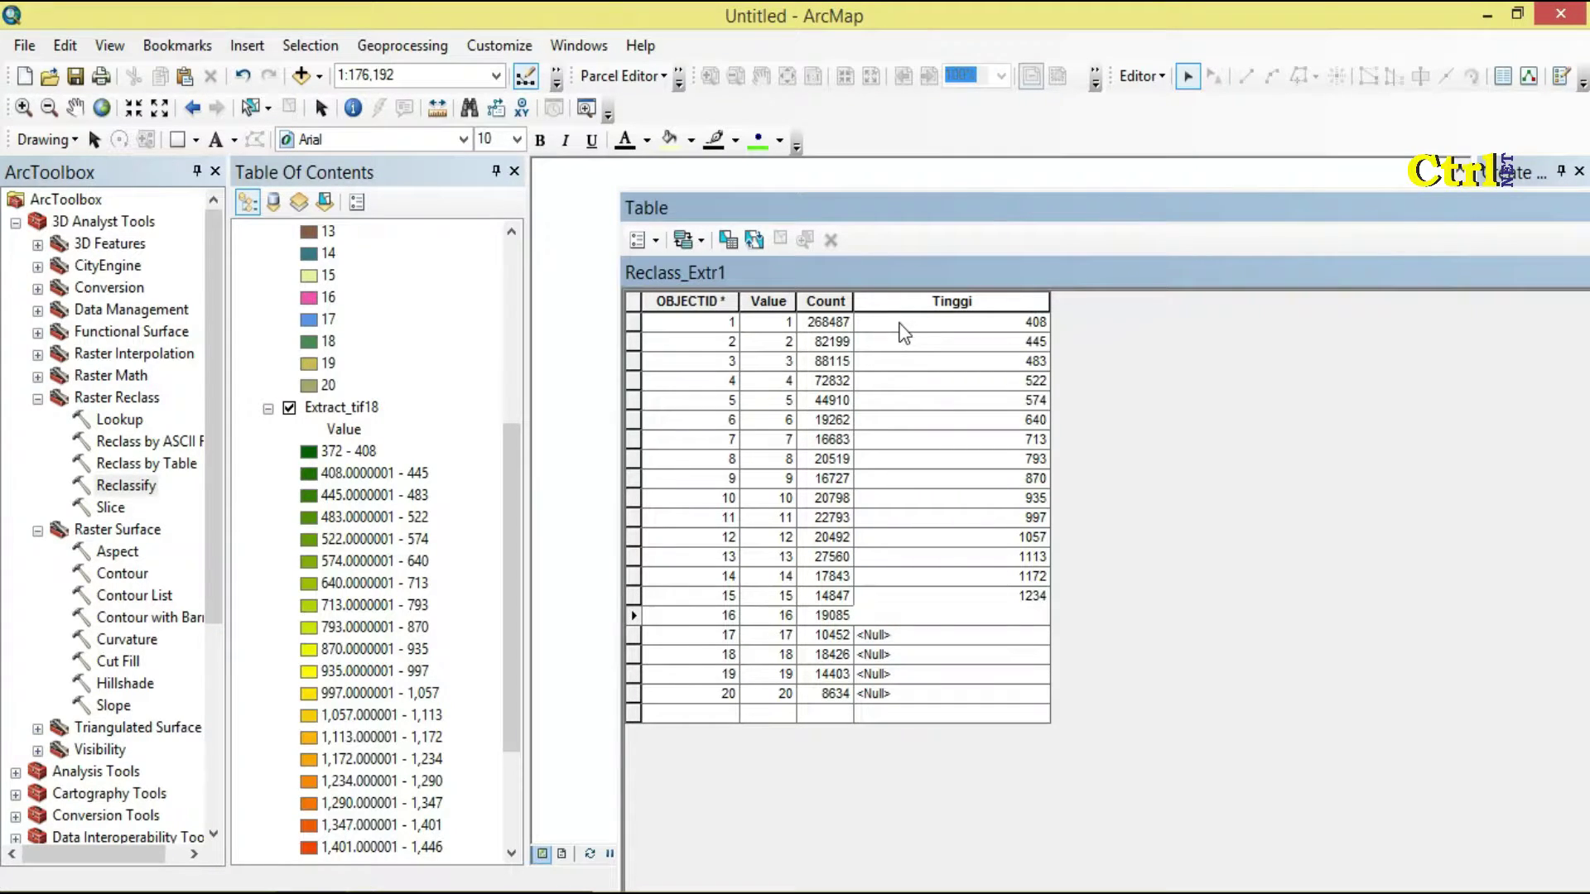
type("1290")
key("Return")
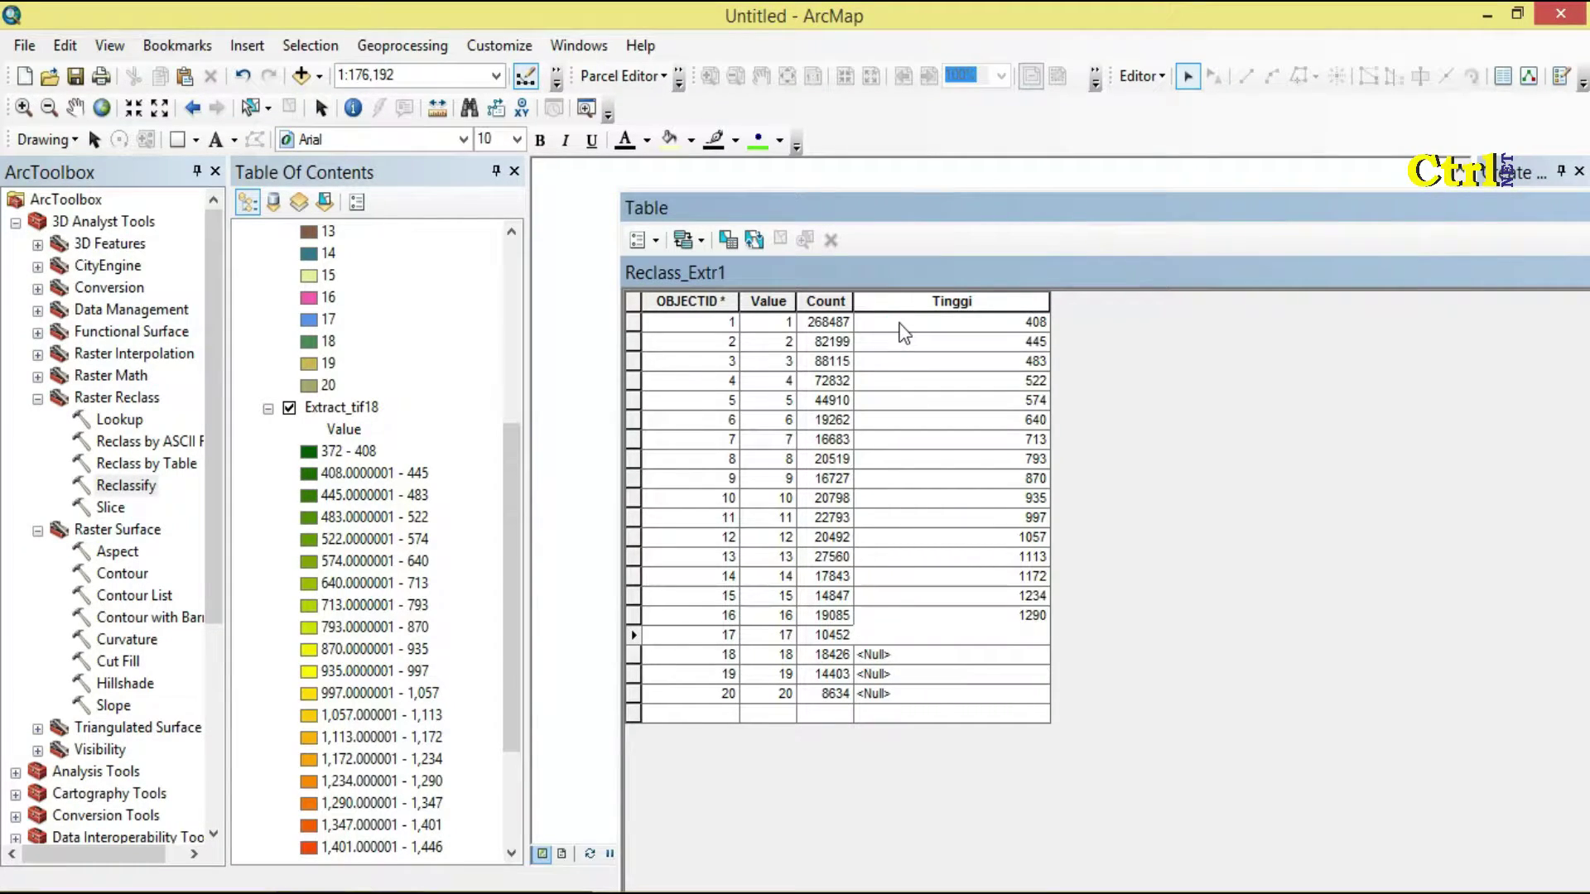
type("1347")
key("Return")
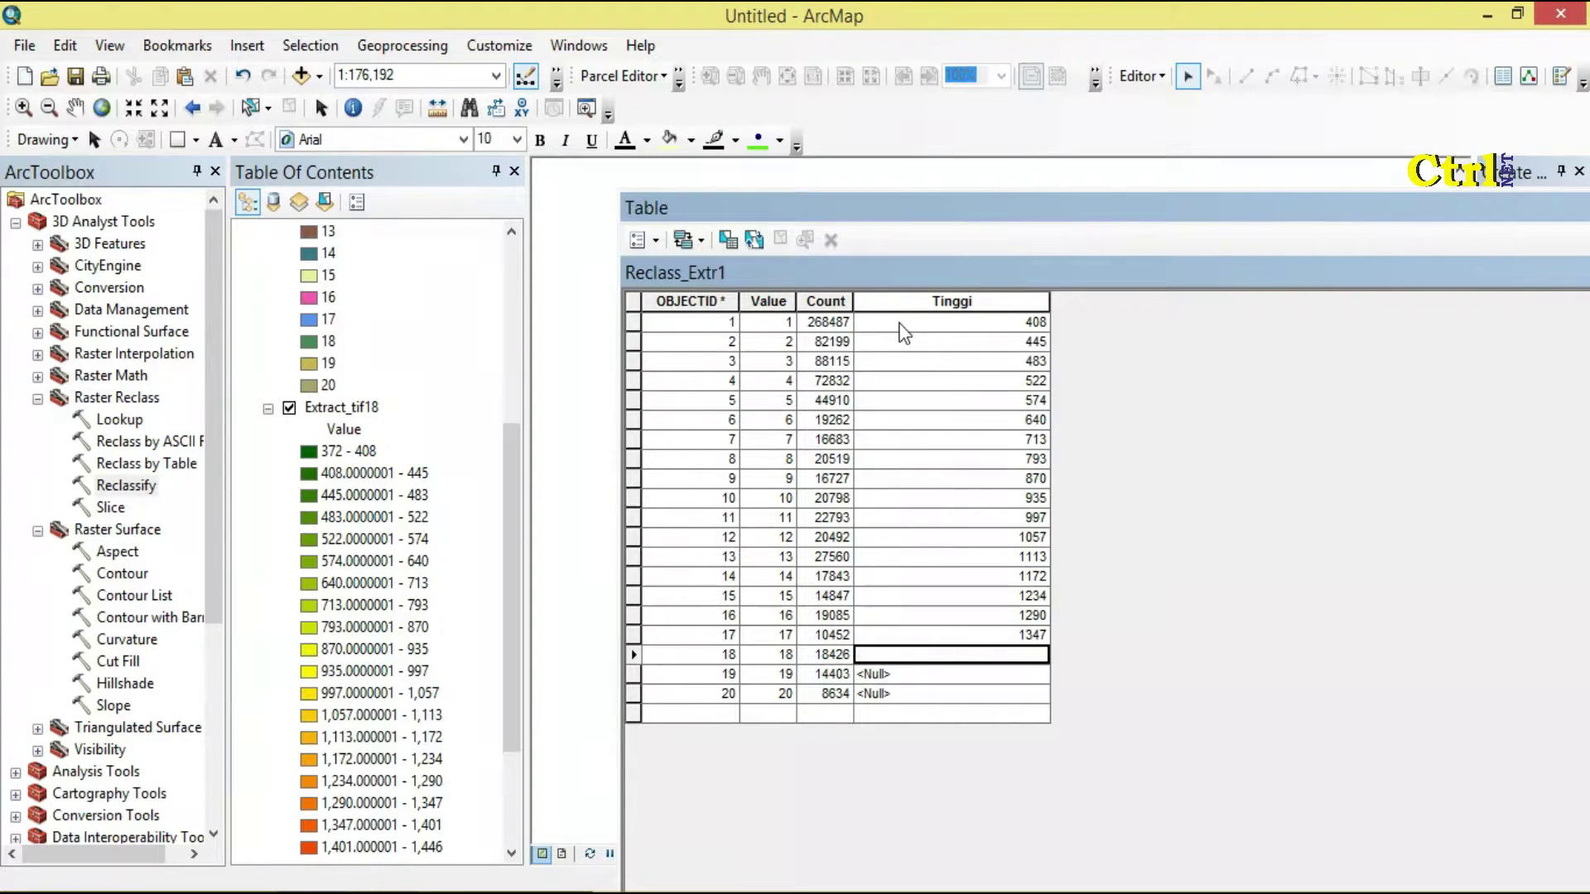
type("1401")
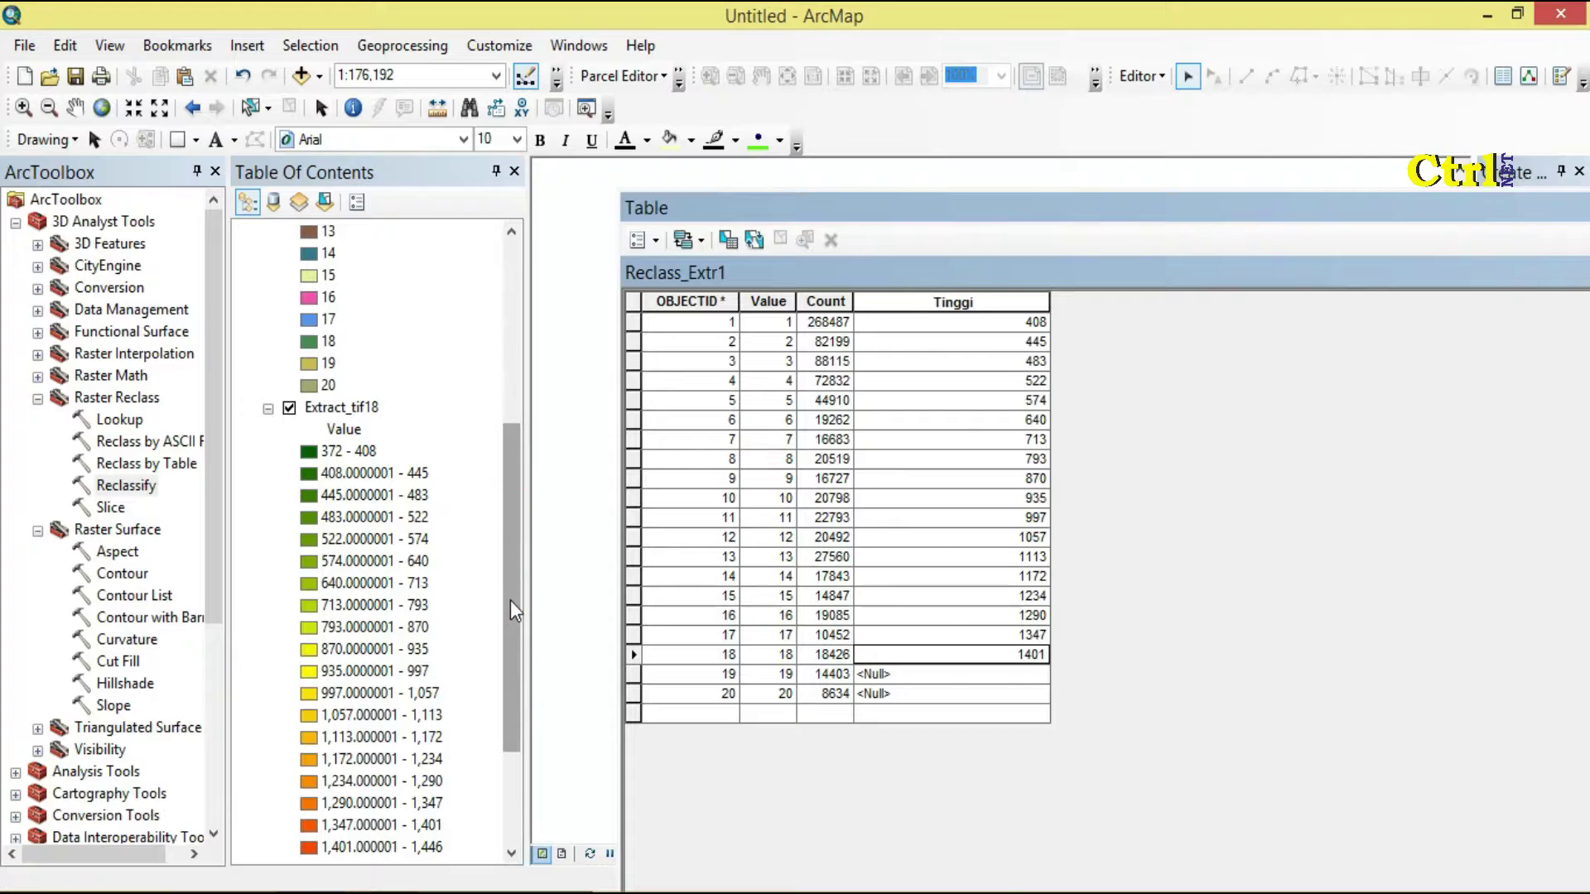
Step: Complete the Tinggi column with the last two class upper limits, 1446 for value 19 and 1527 for value 20
left_click_drag(510, 600, 505, 673)
left_click(957, 676)
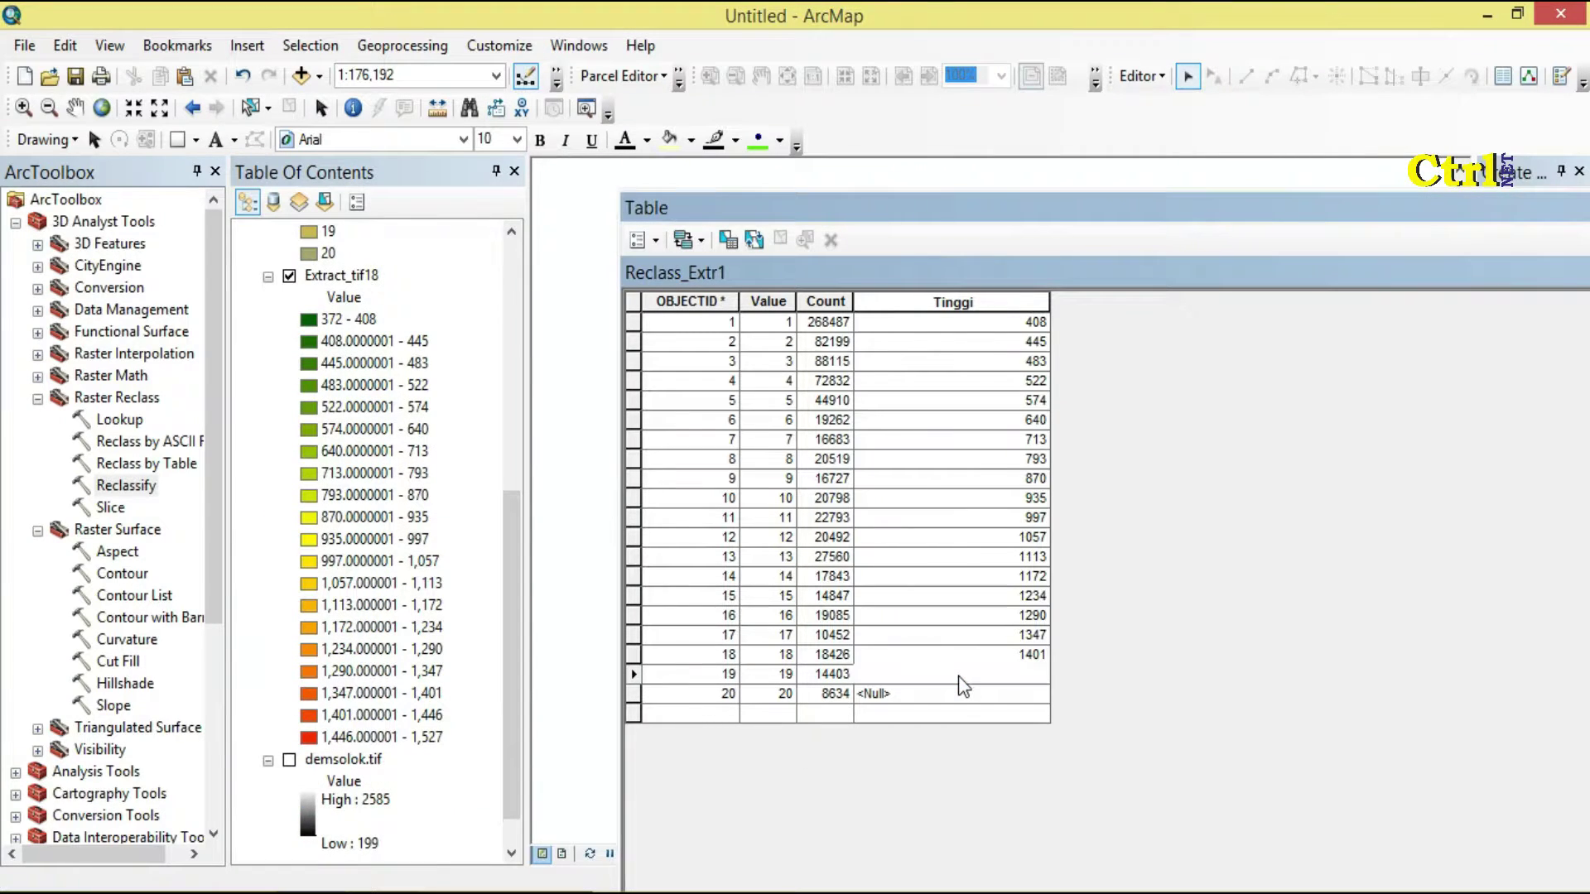
type("1446")
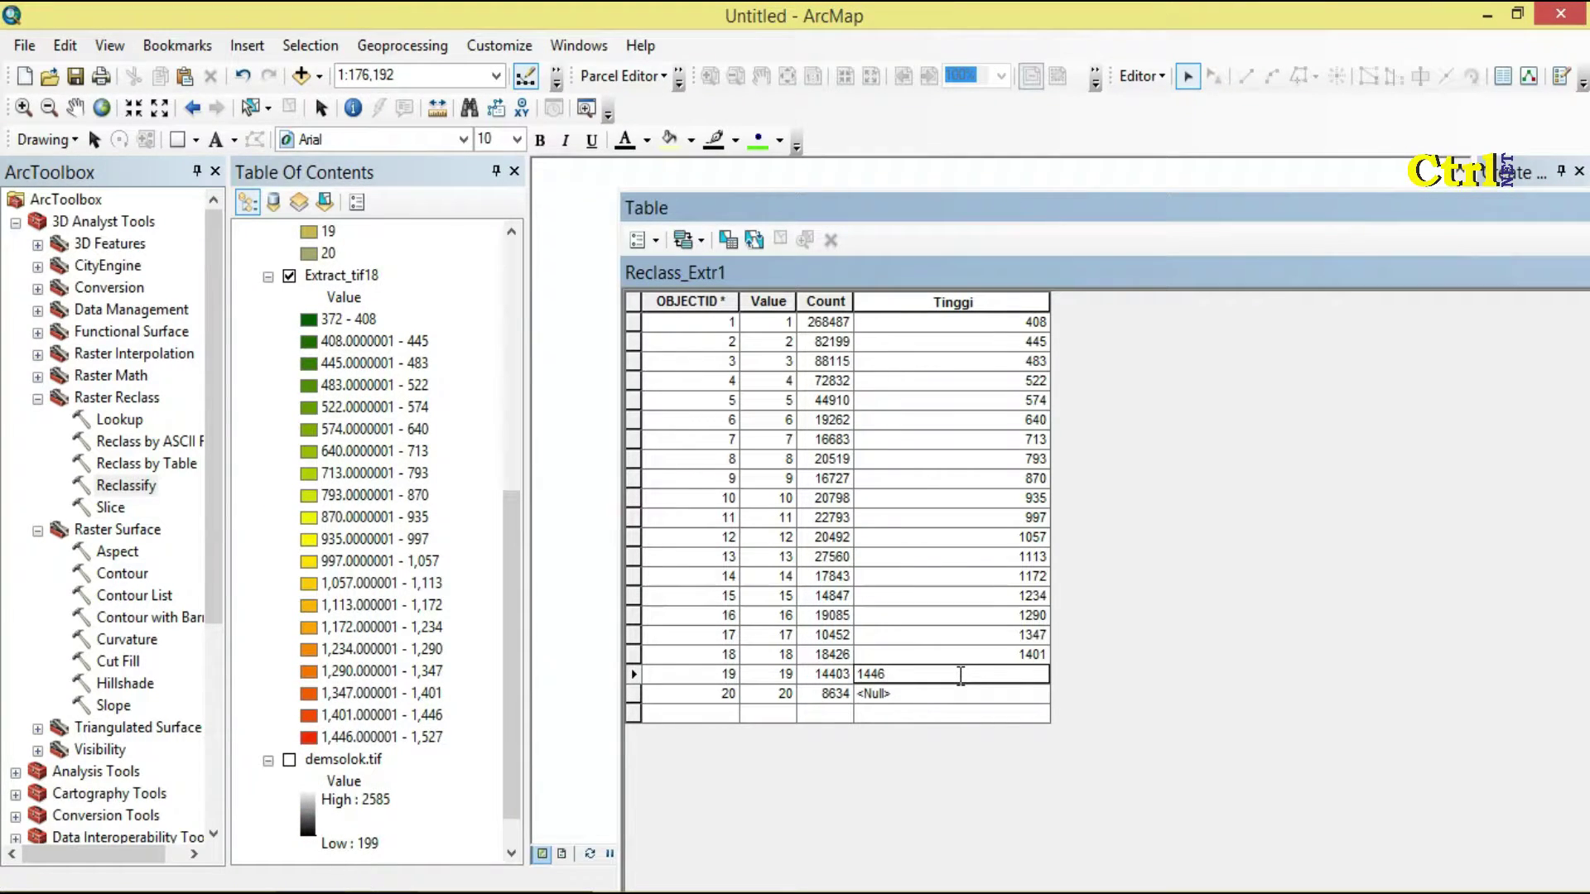
key("Return")
type("q")
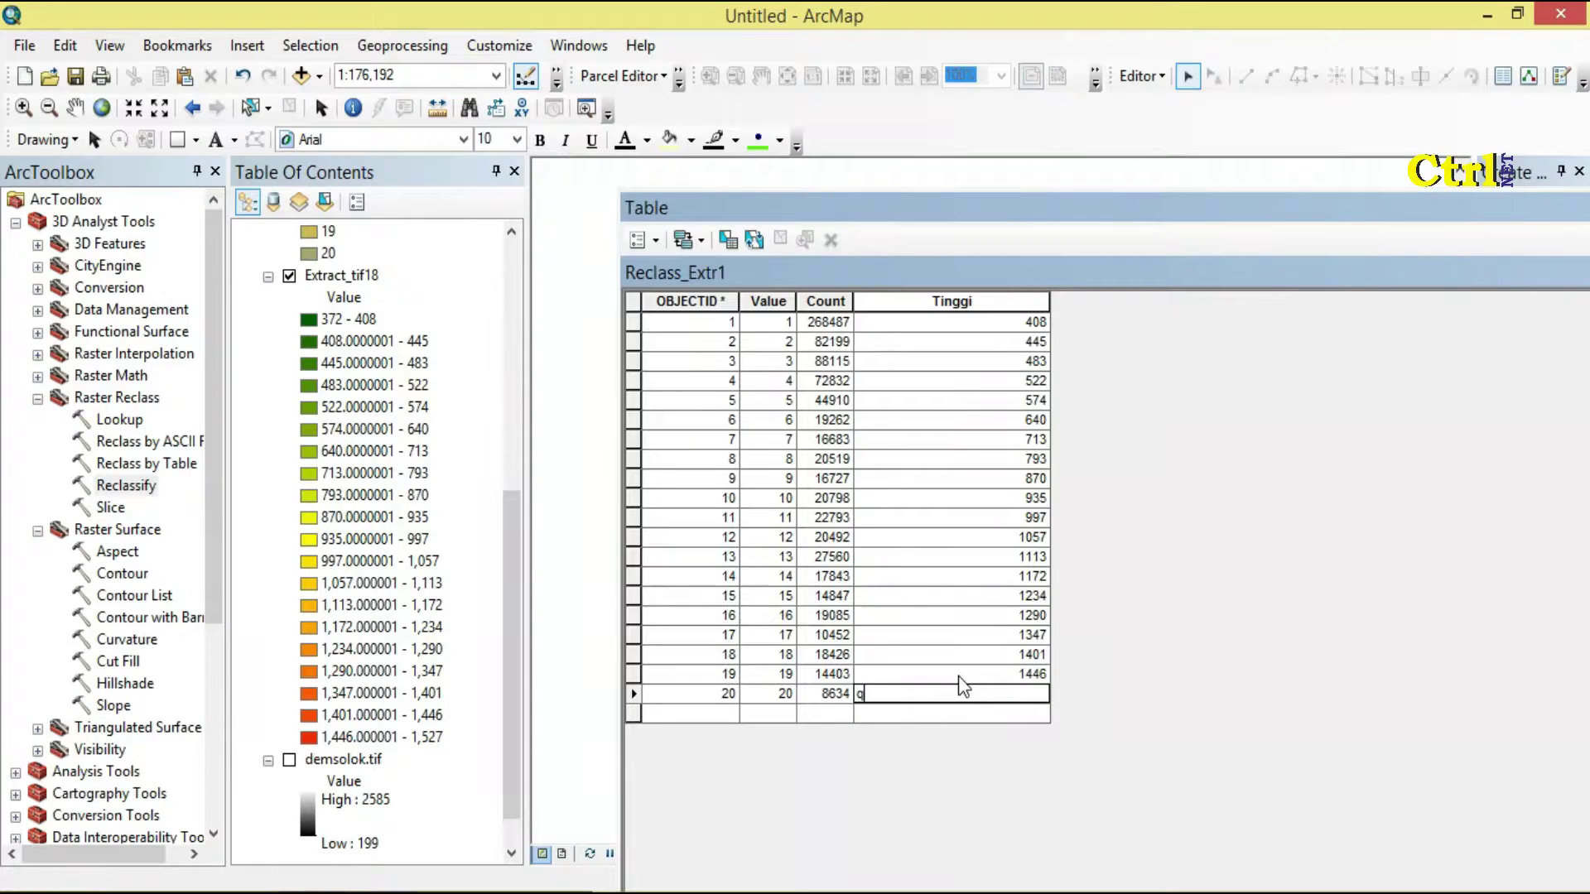
key("BackSpace")
type("1527")
left_click(650, 301)
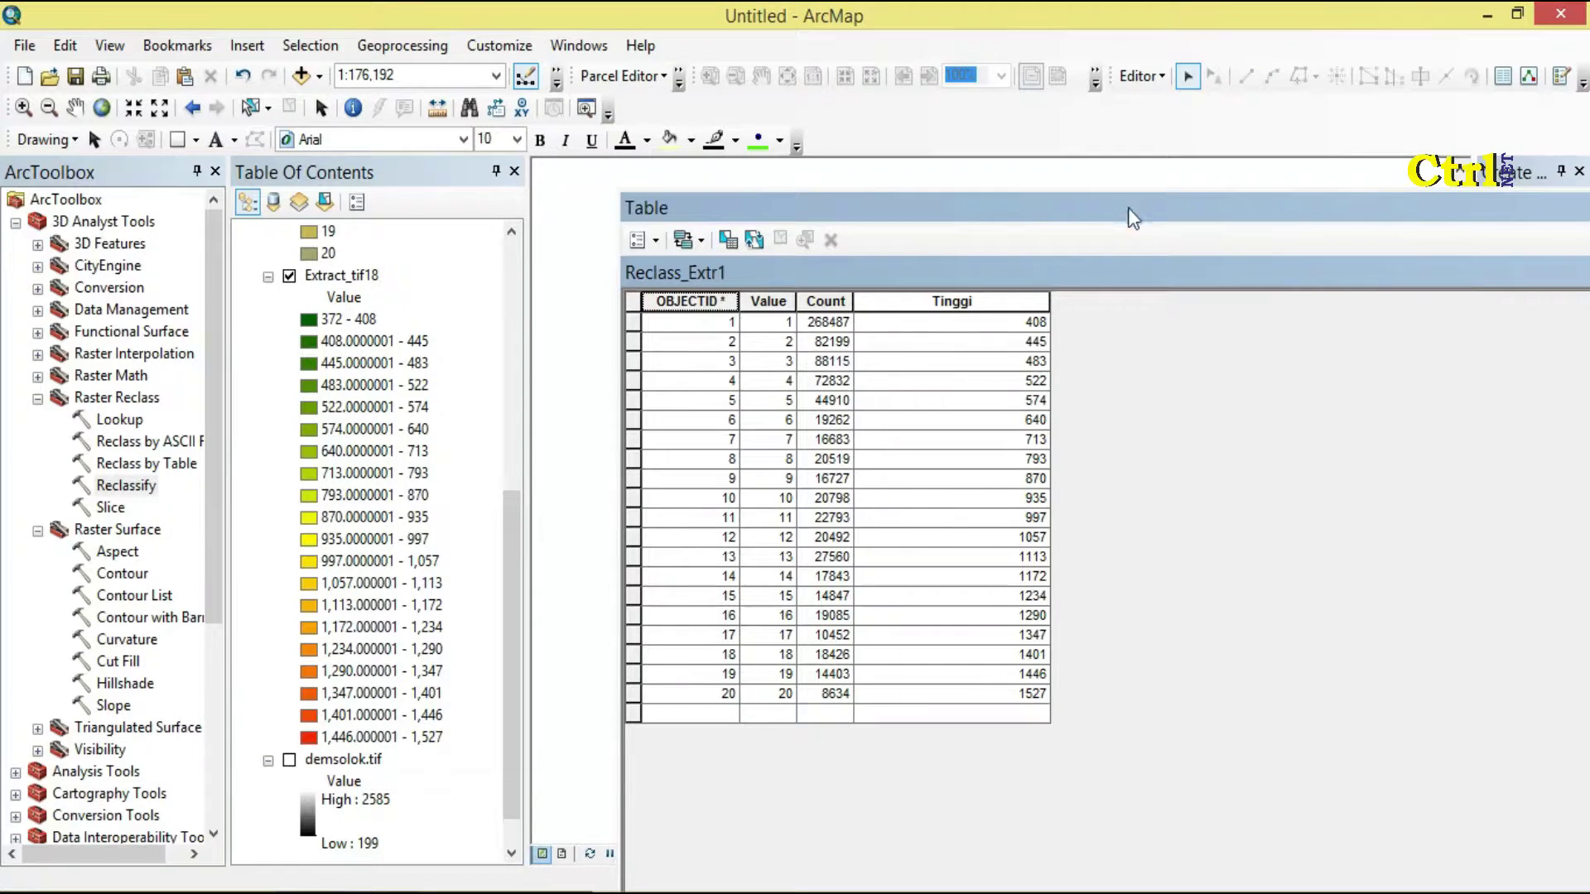
Step: End the edit session on the Reclass_Extr1 table and save the edits
left_click(1140, 76)
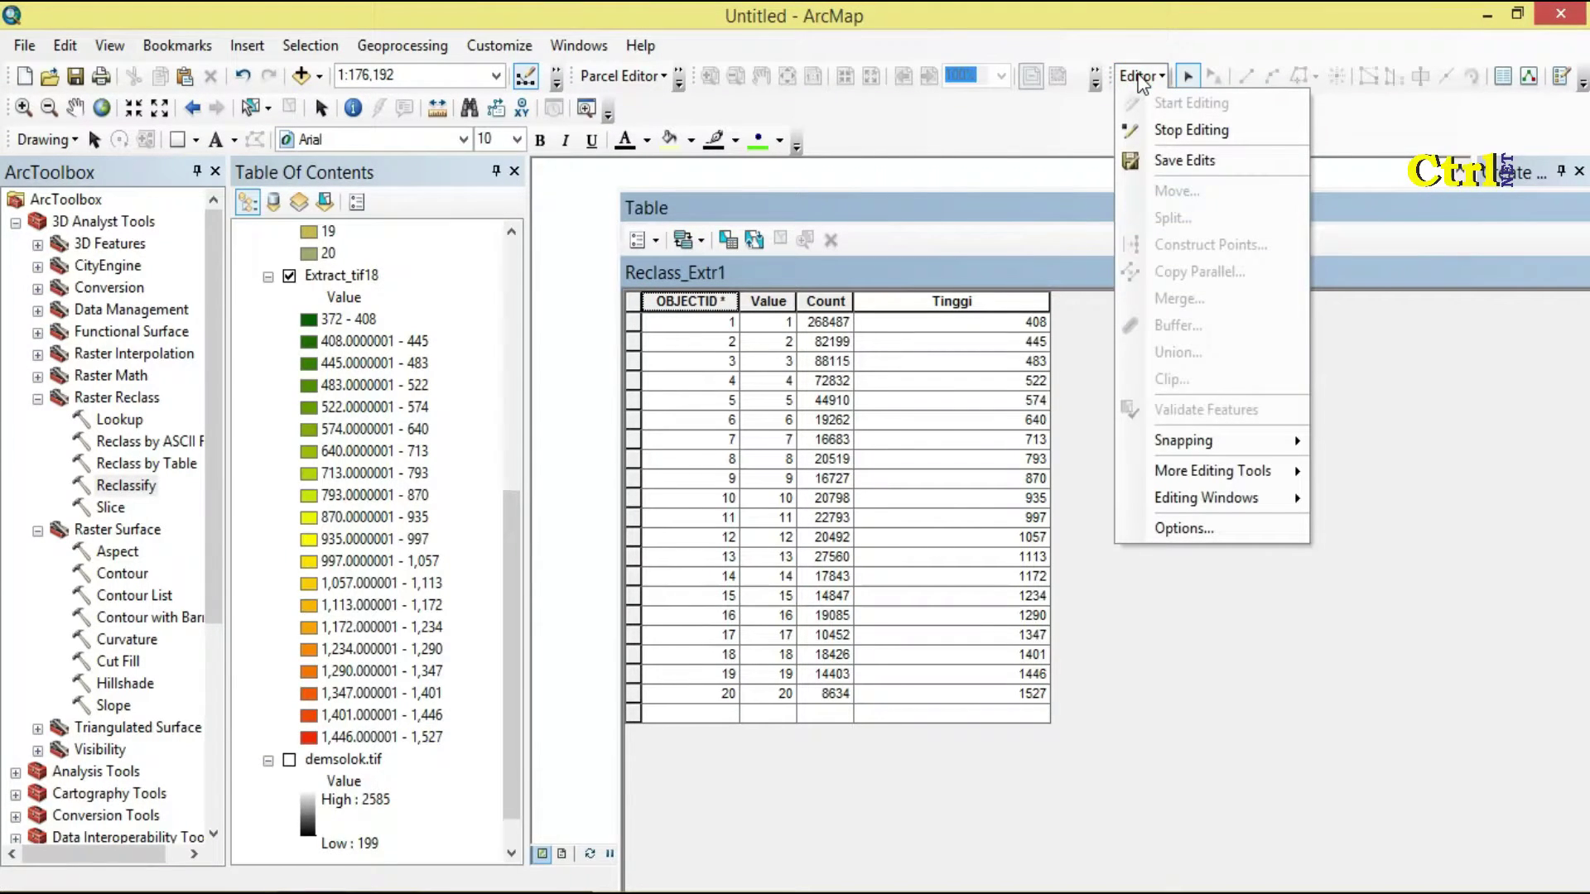
left_click(1215, 140)
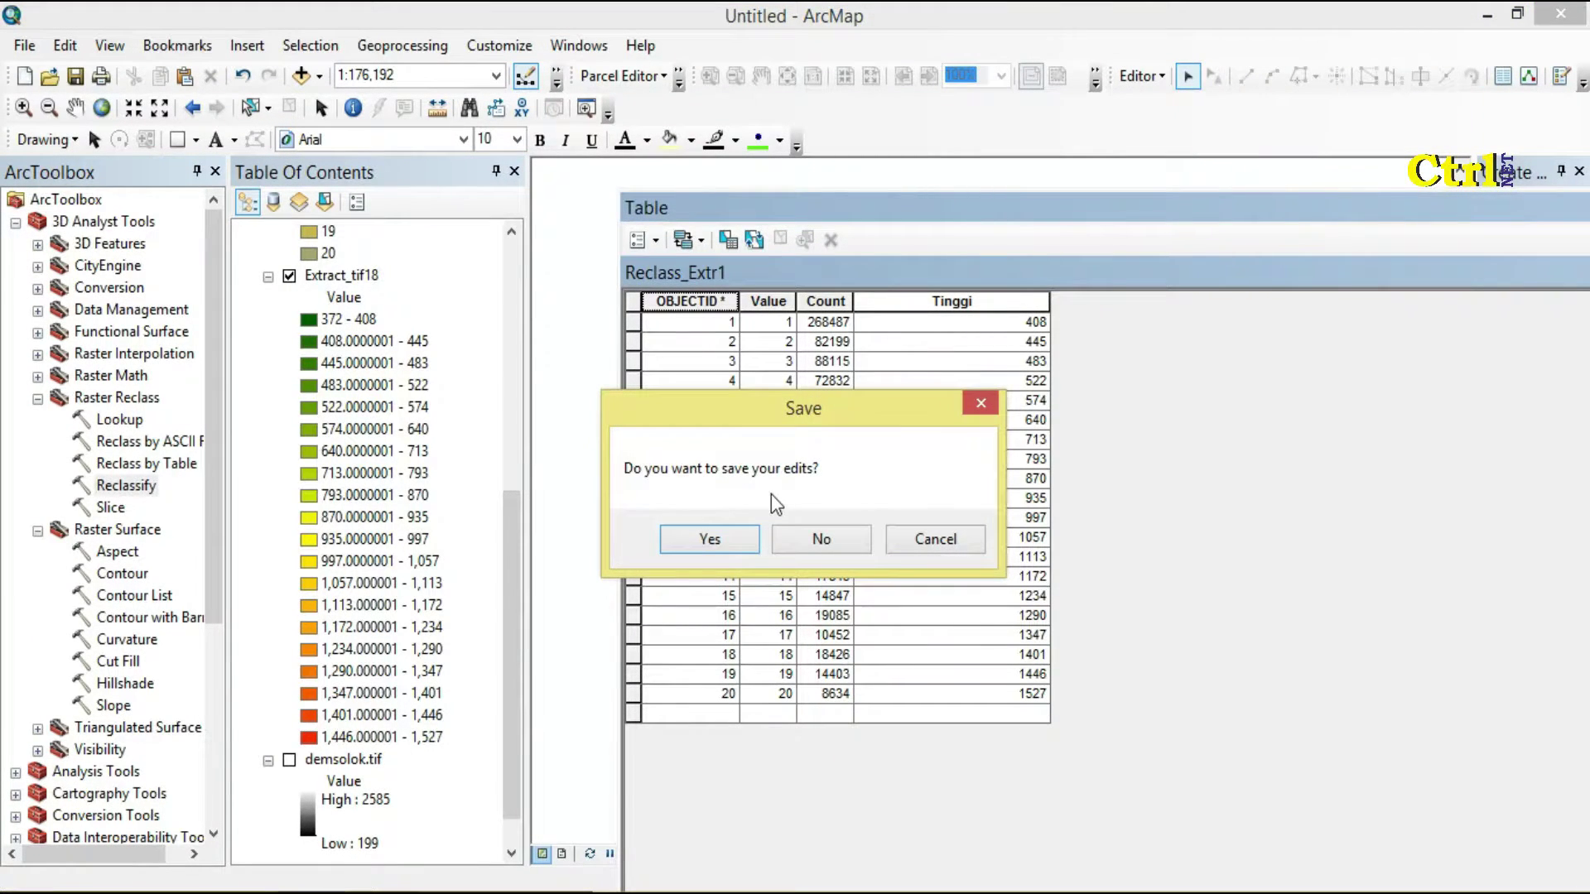
left_click(740, 545)
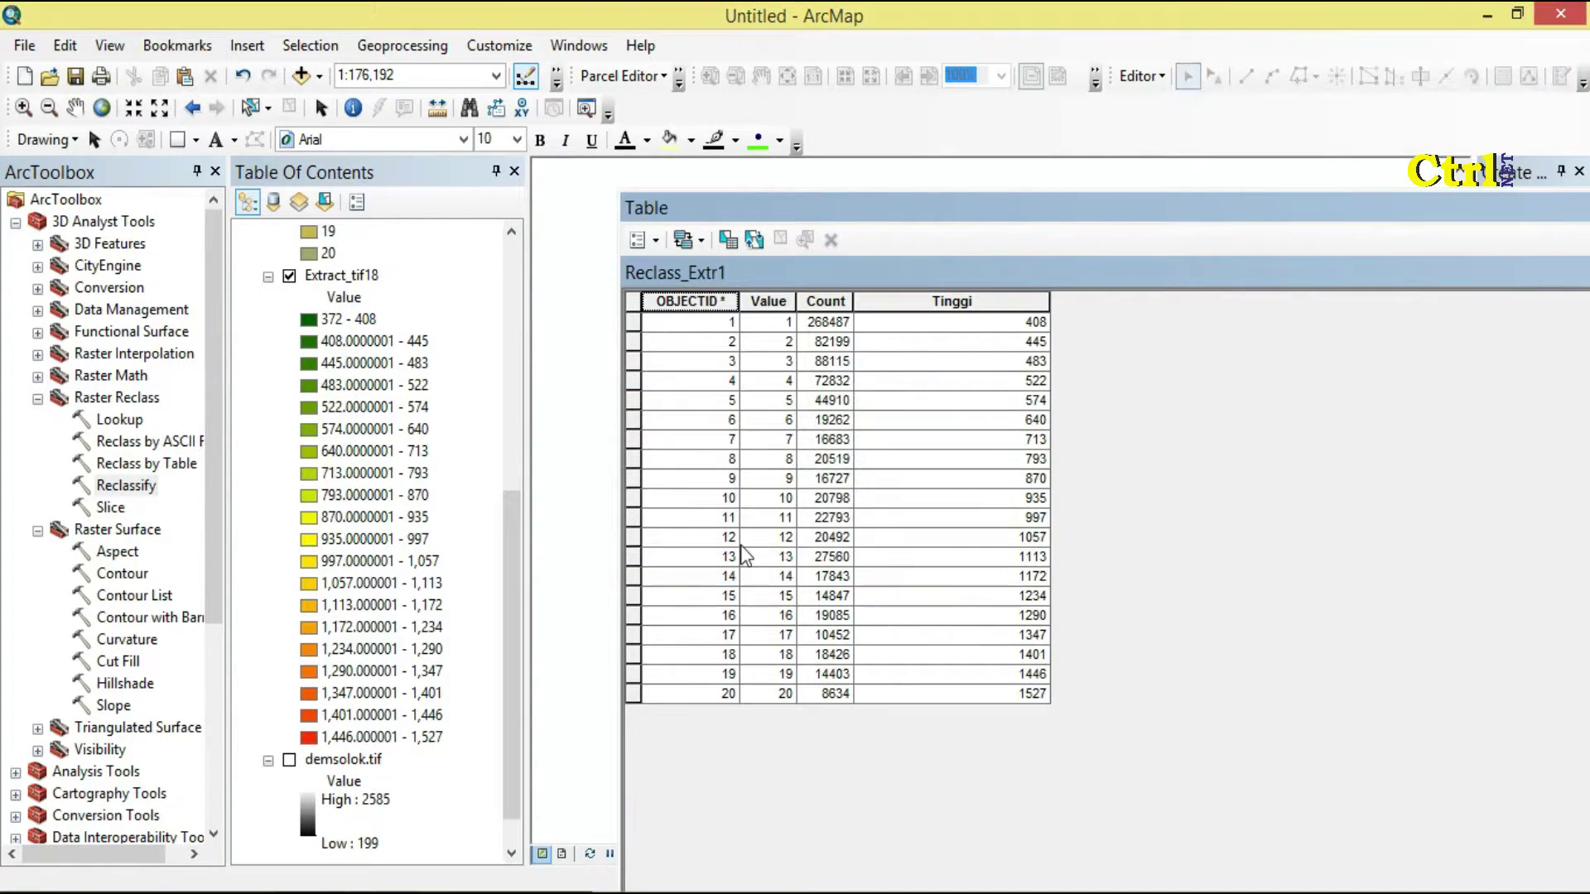
Step: Add a field named tinggi_per of type Double to the Reclass_Extr1 table
left_click(657, 241)
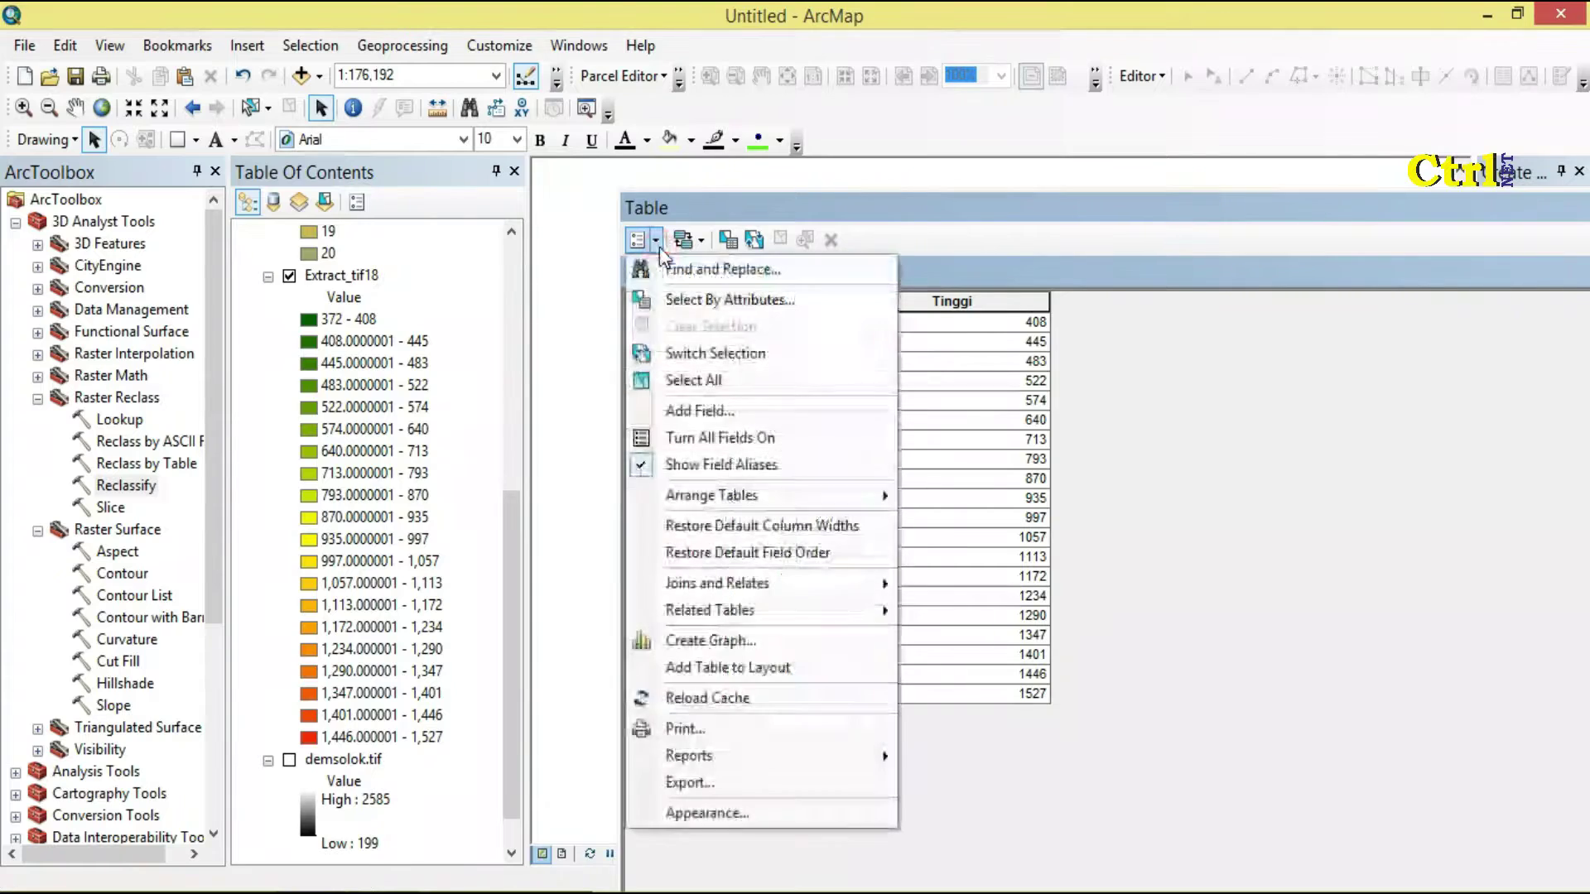
left_click(687, 409)
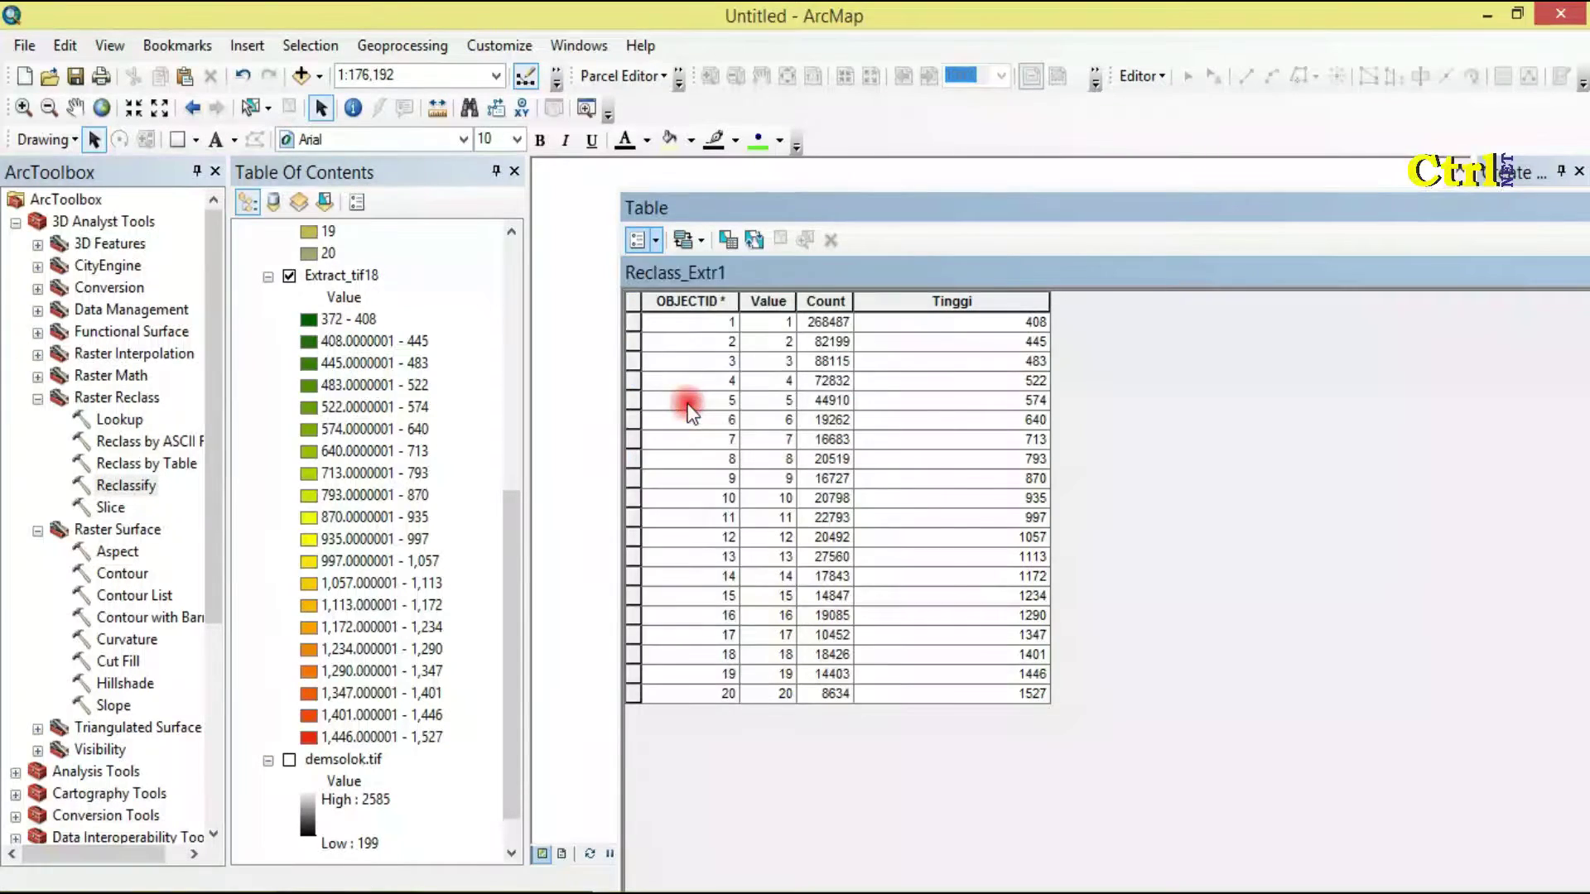
type("t")
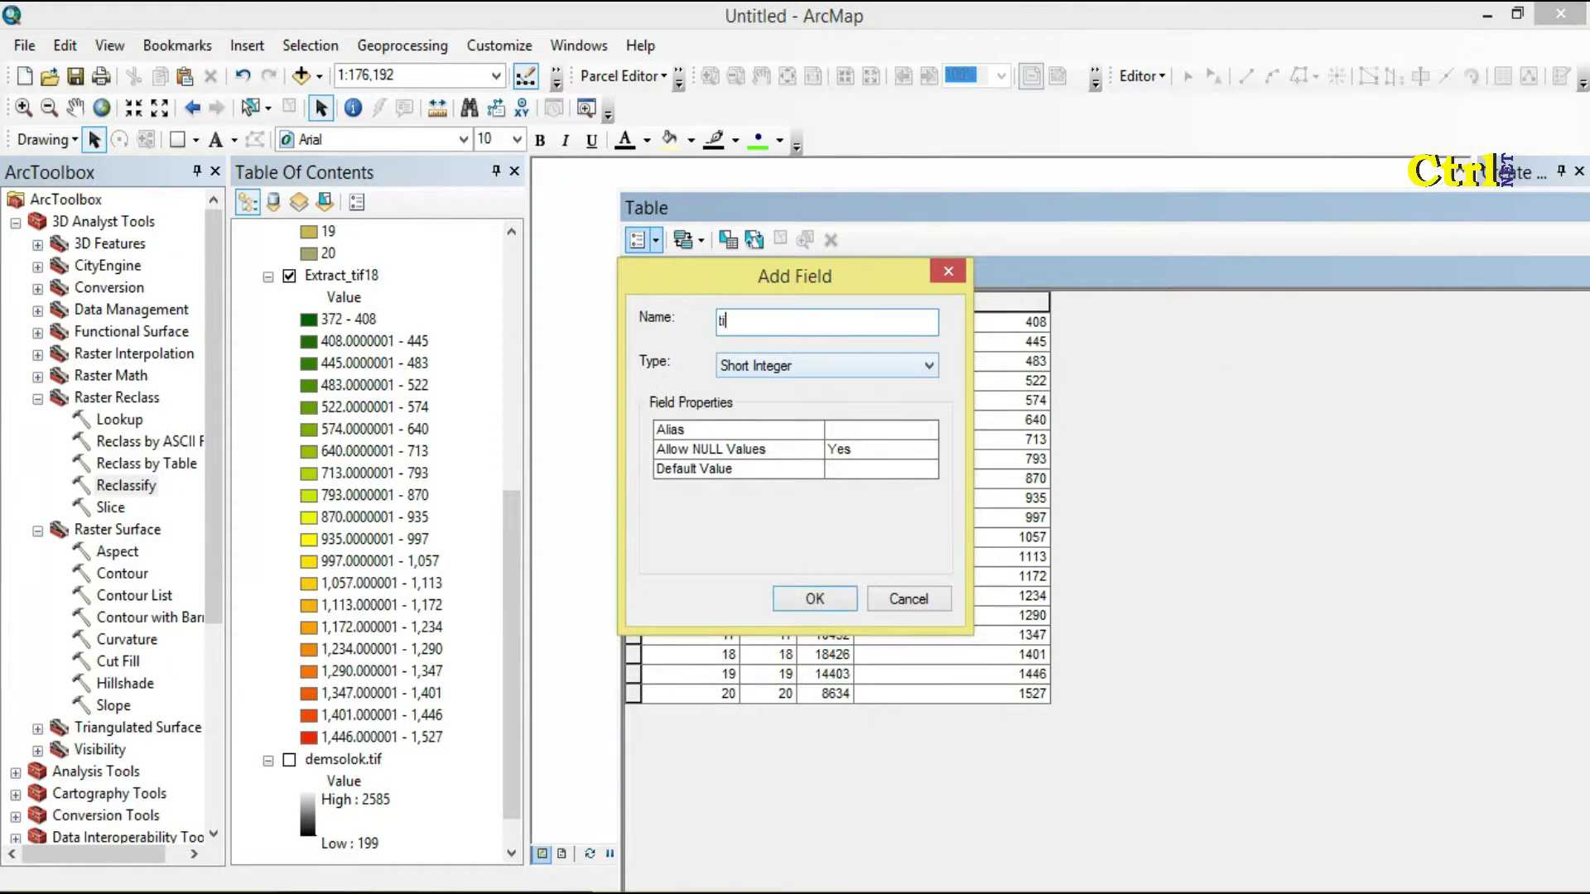
type("inggi_per")
left_click(821, 370)
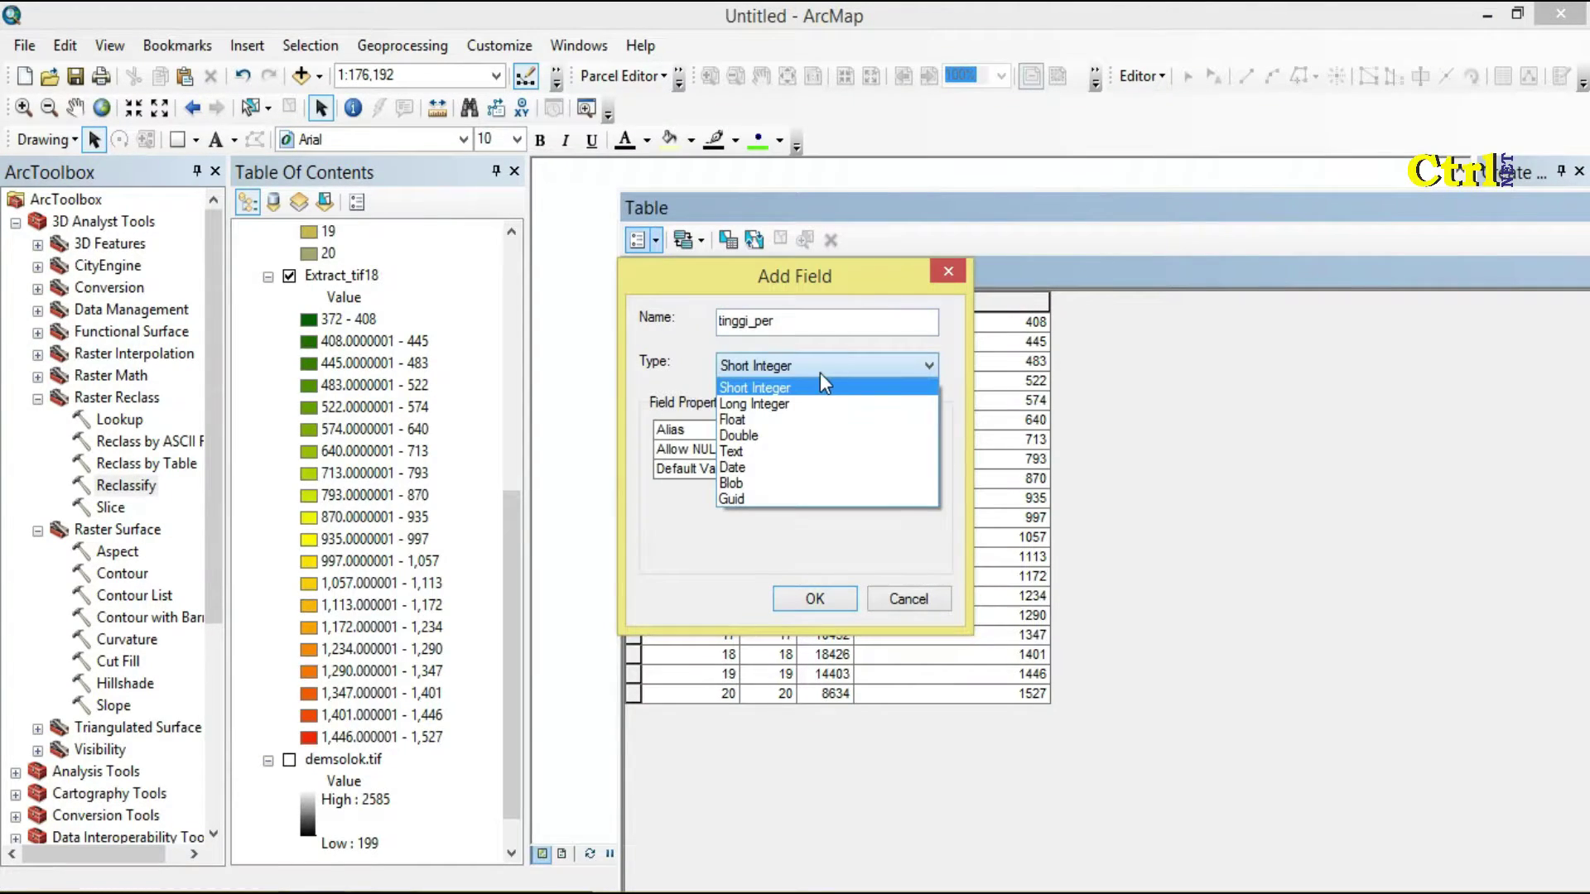
left_click(795, 436)
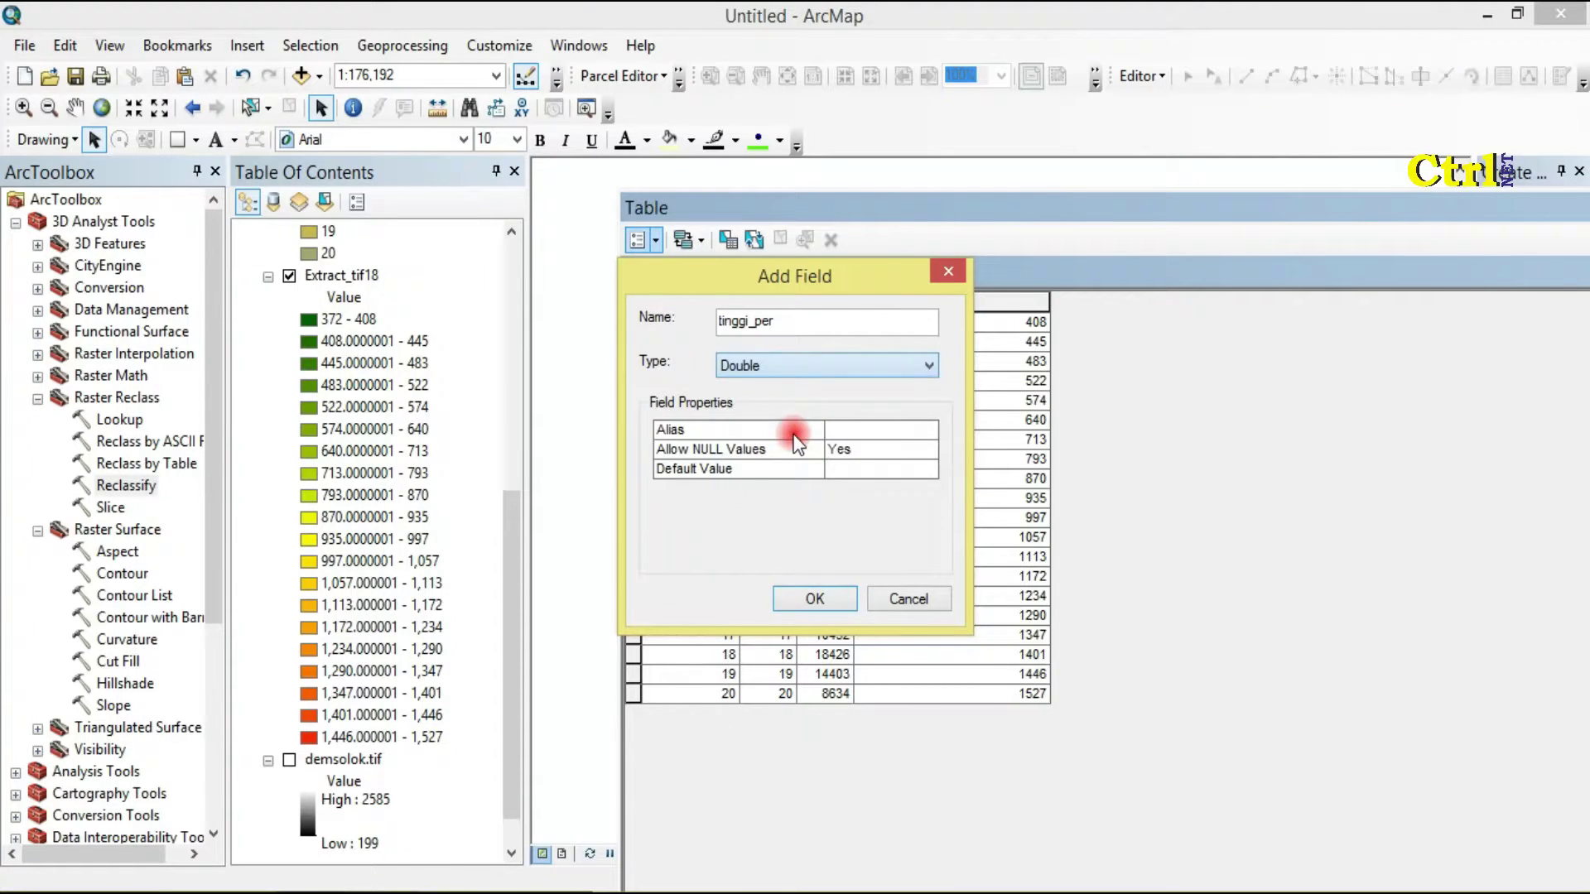
left_click(807, 610)
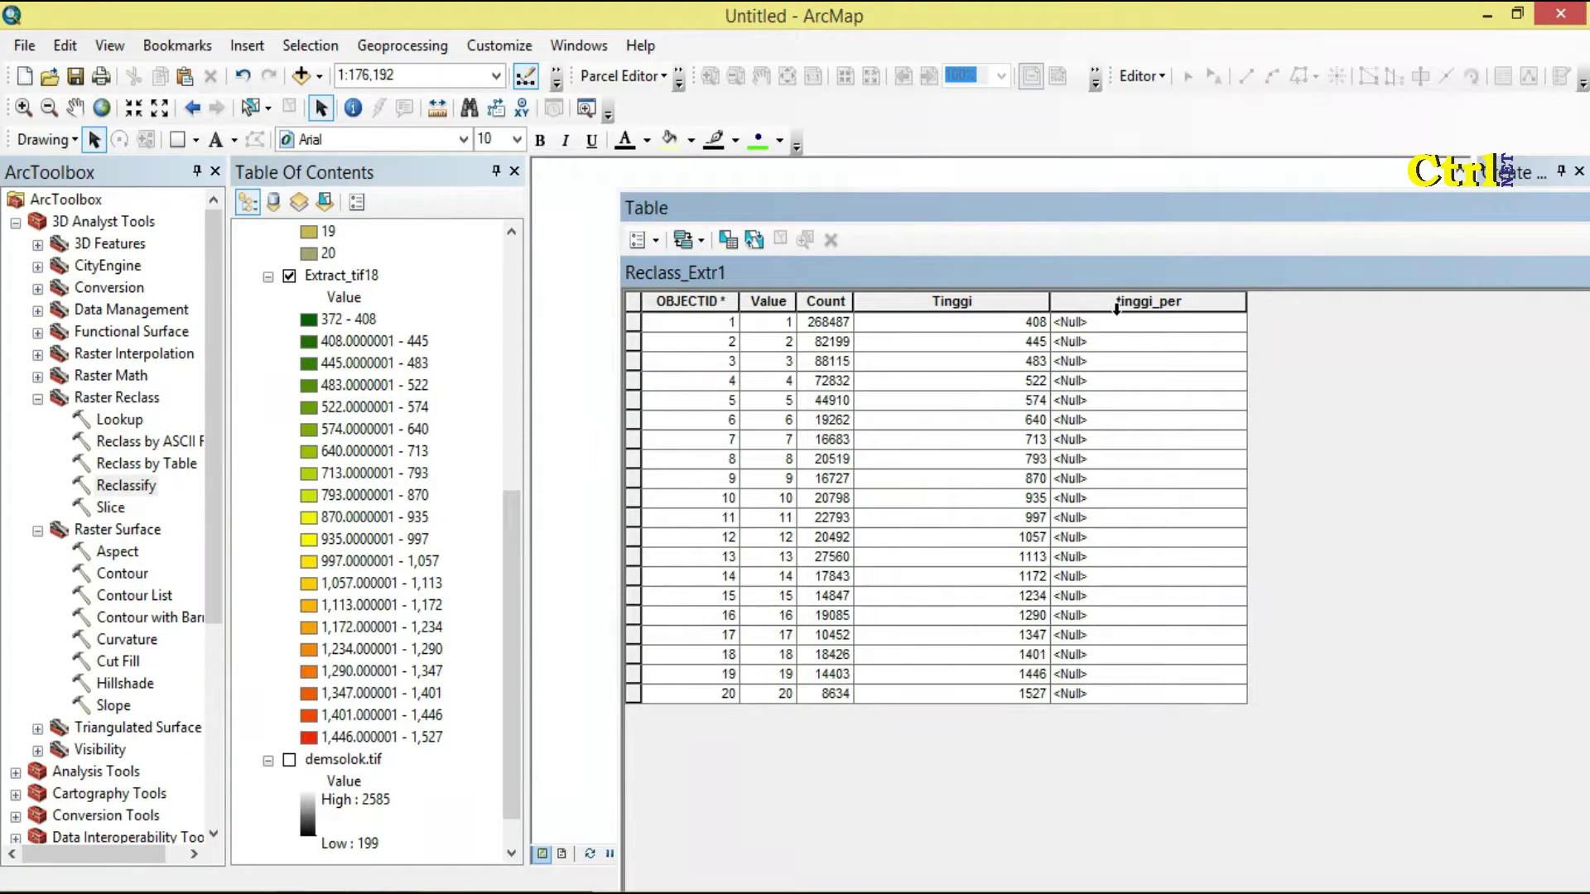
Step: Calculate the tinggi_per field outside an edit session with the Field Calculator expression [Tinggi]-390
left_click(1118, 323)
left_click(1128, 303)
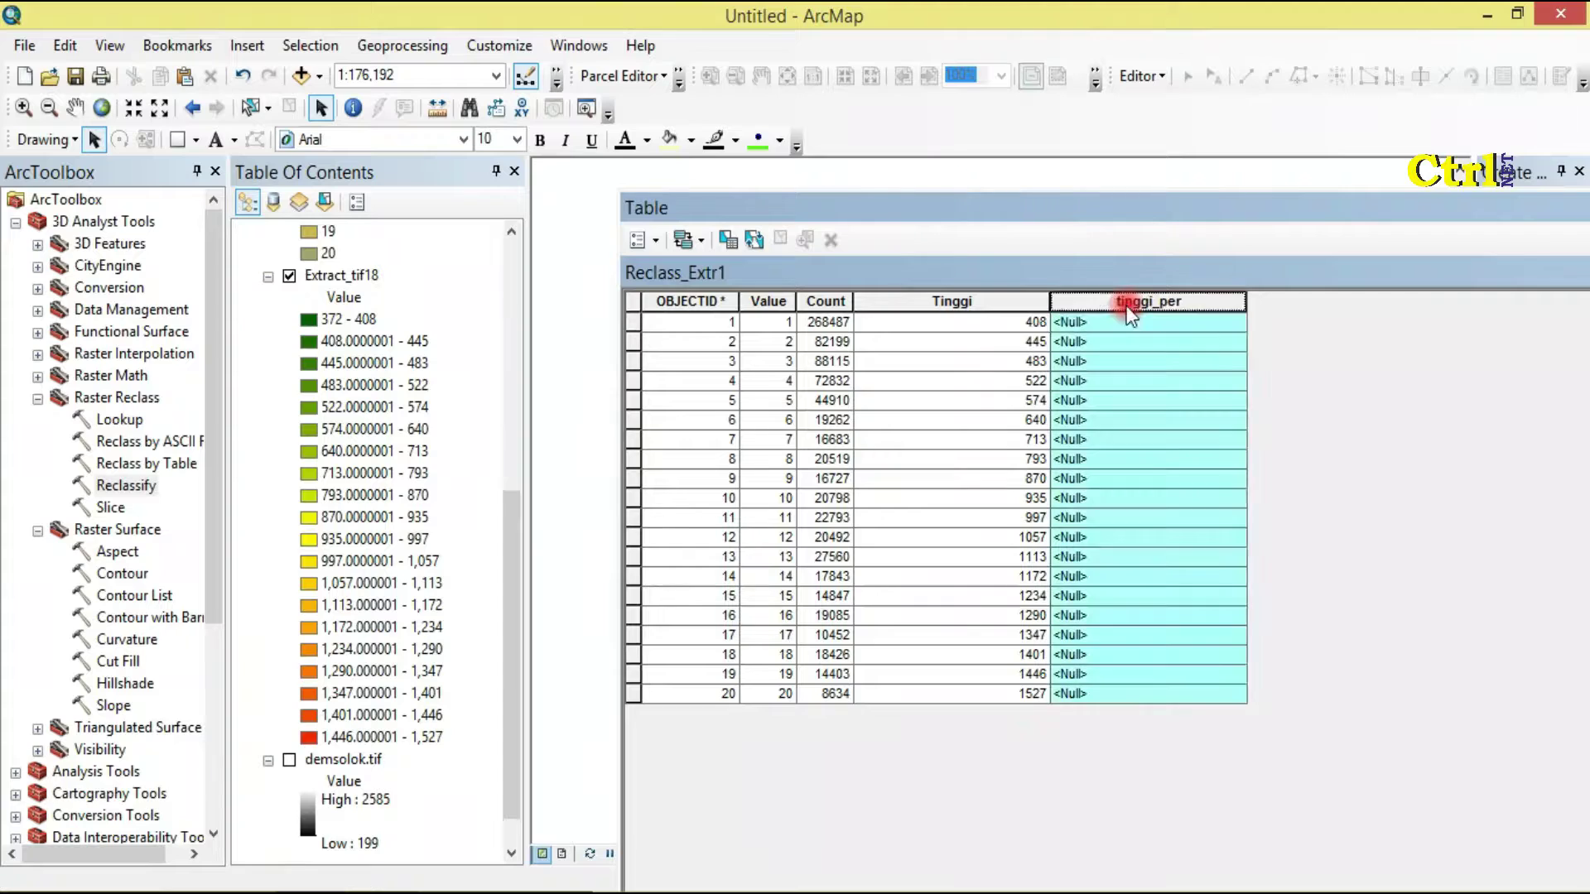
right_click(1130, 308)
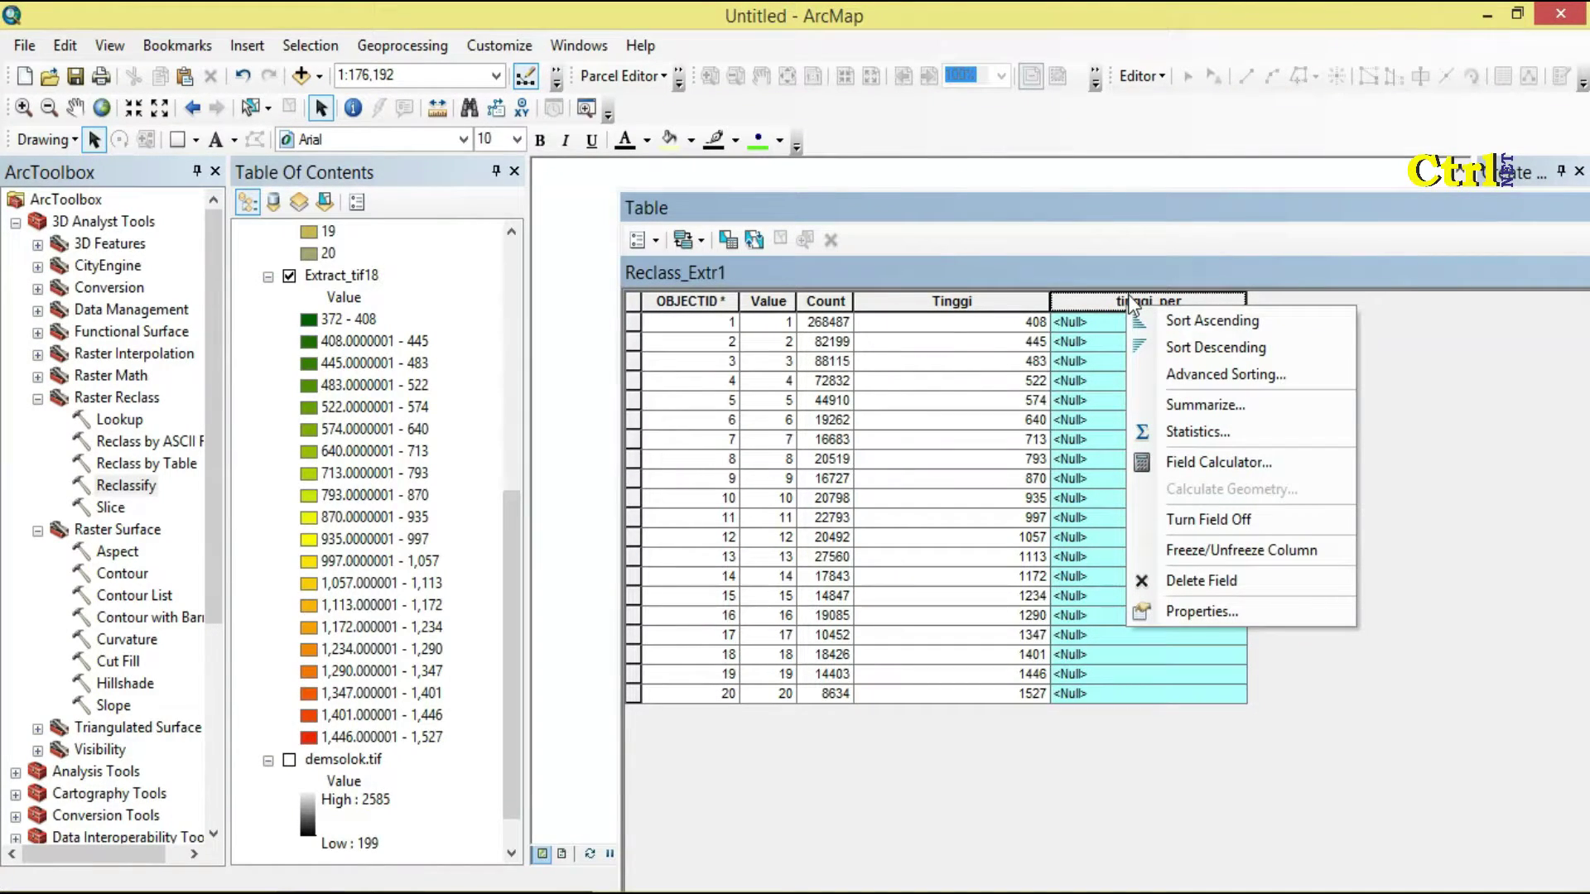
left_click(1204, 457)
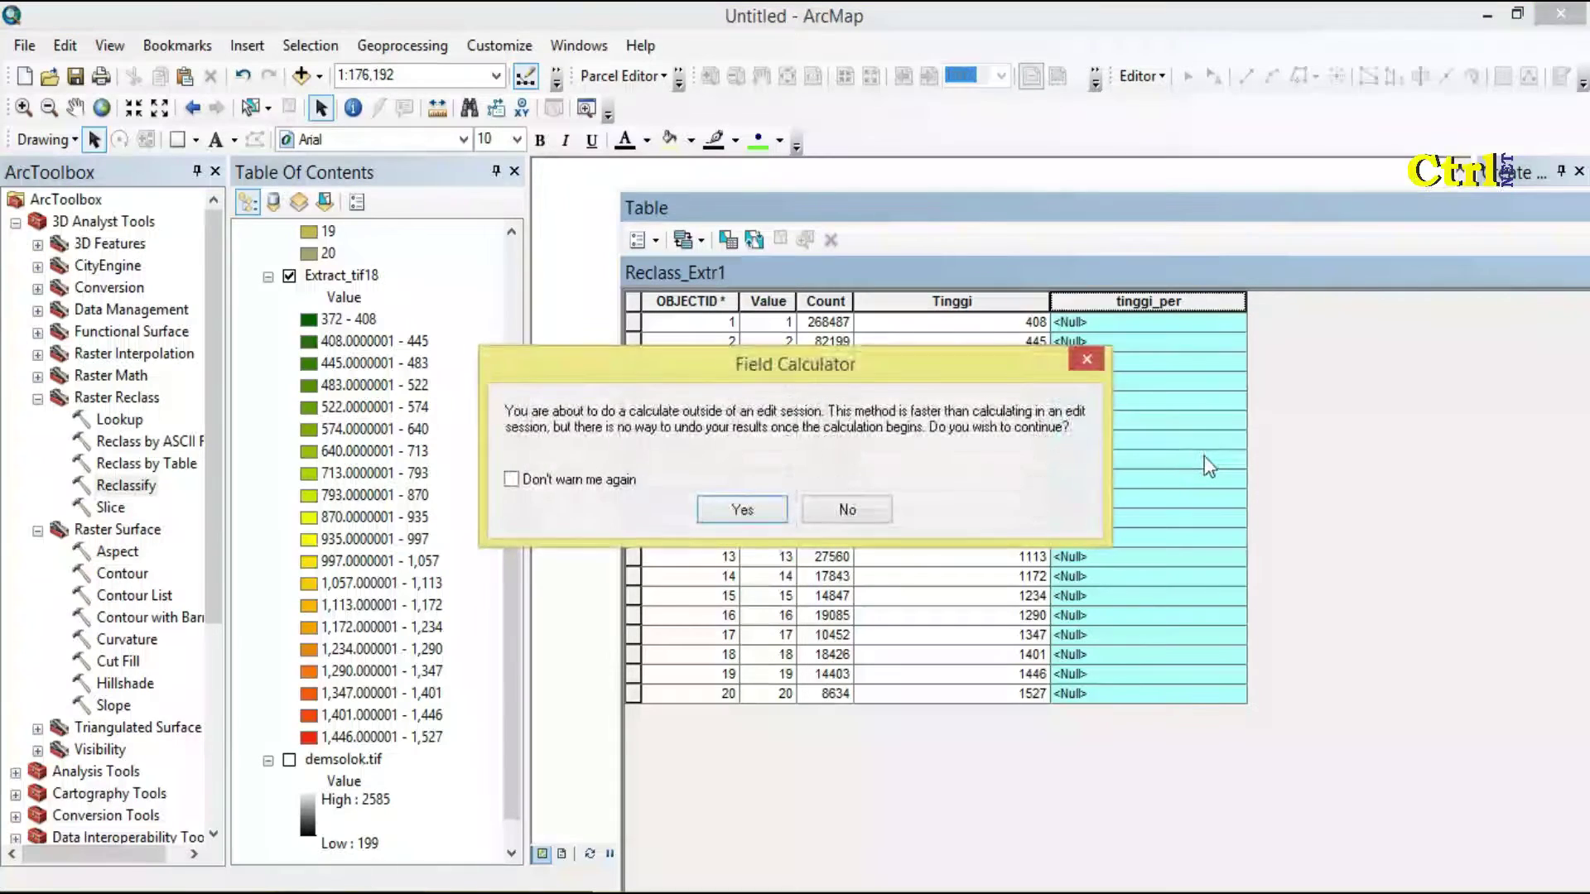
left_click(745, 511)
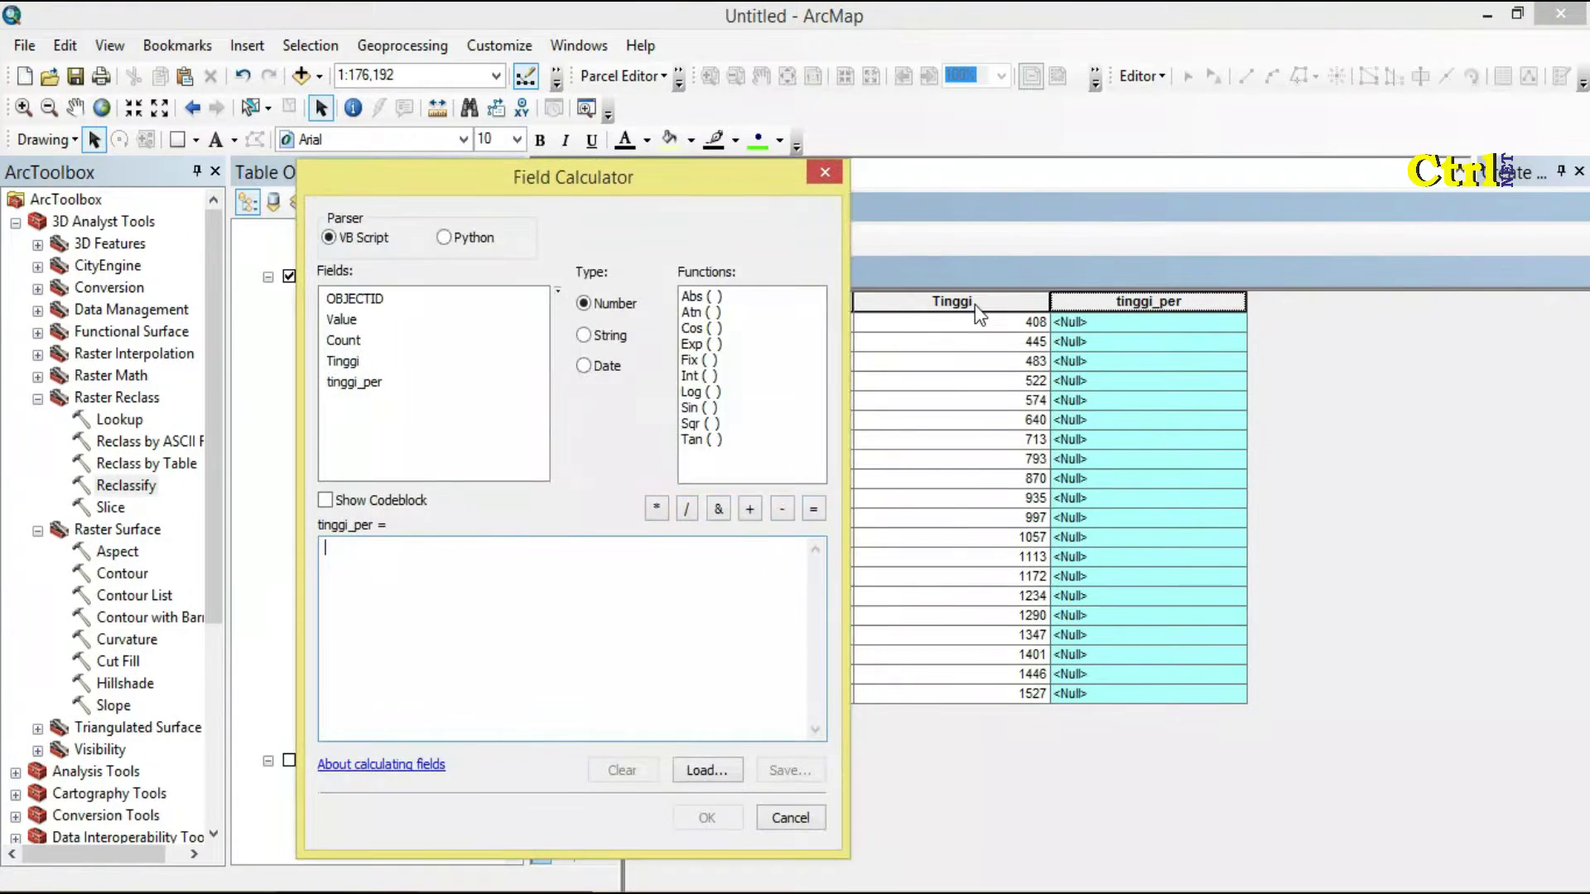
double_click(342, 362)
type("-")
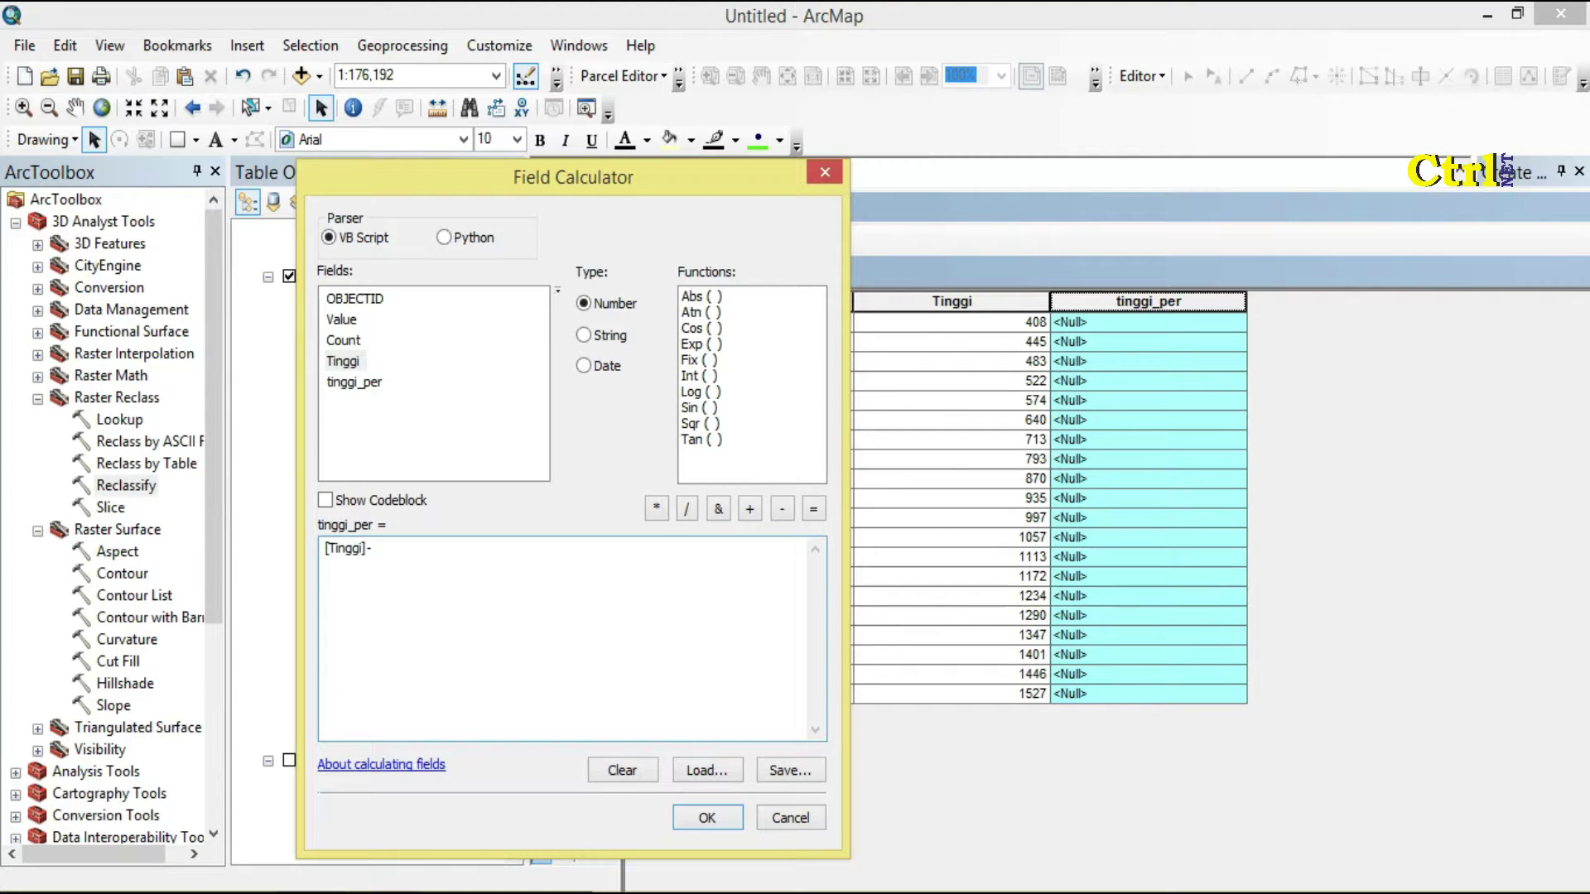
type("390")
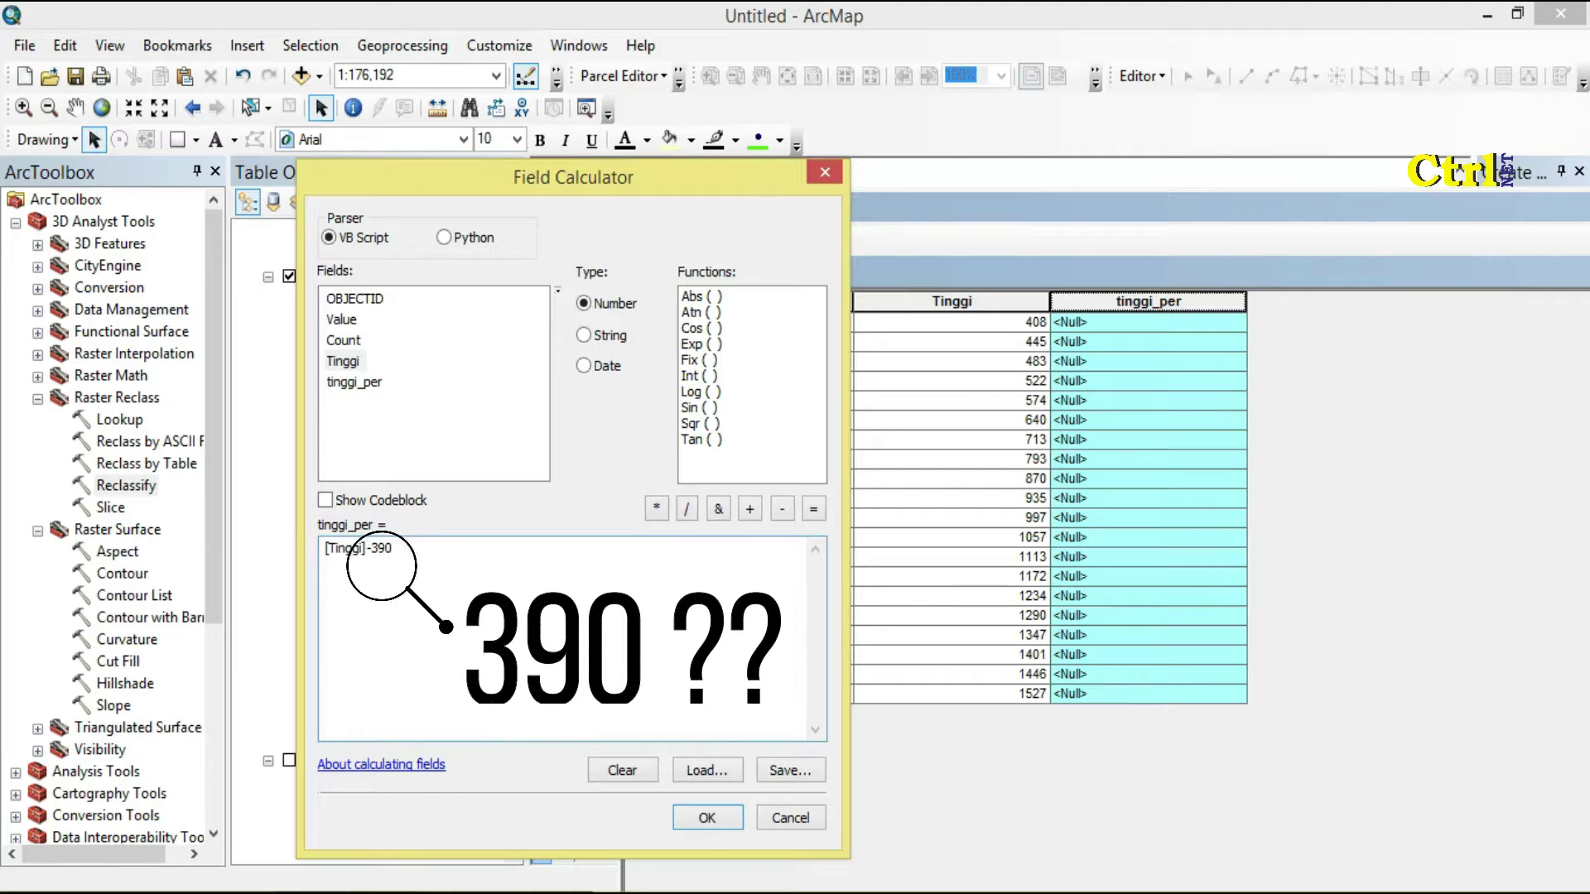
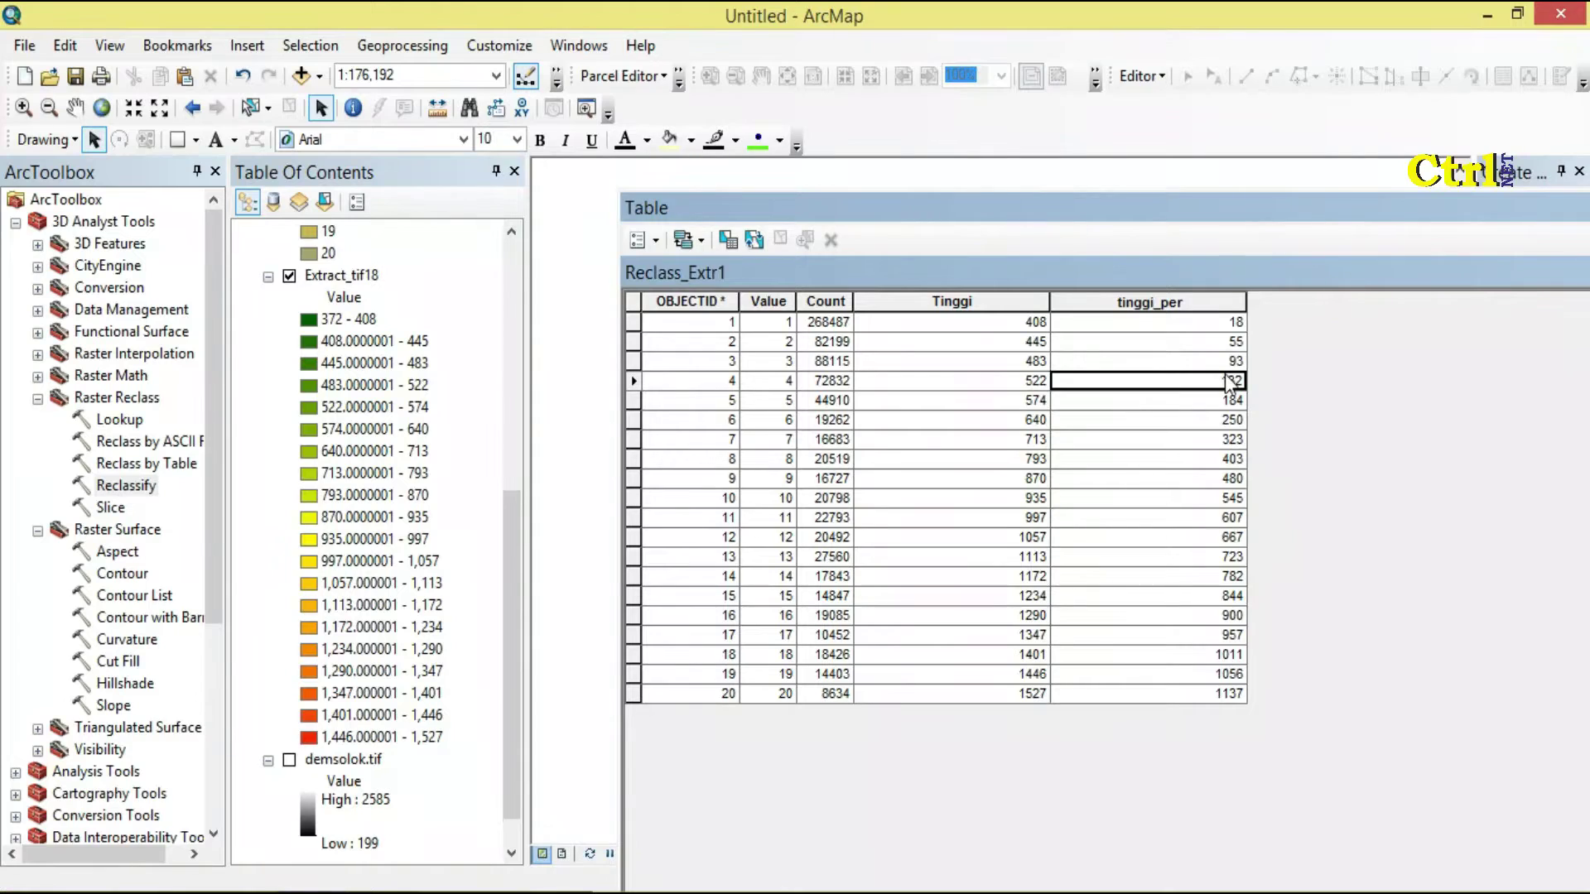
Step: Add a field named kls_elev of type Text to the Reclass_Extr1 table
left_click(655, 243)
left_click(722, 412)
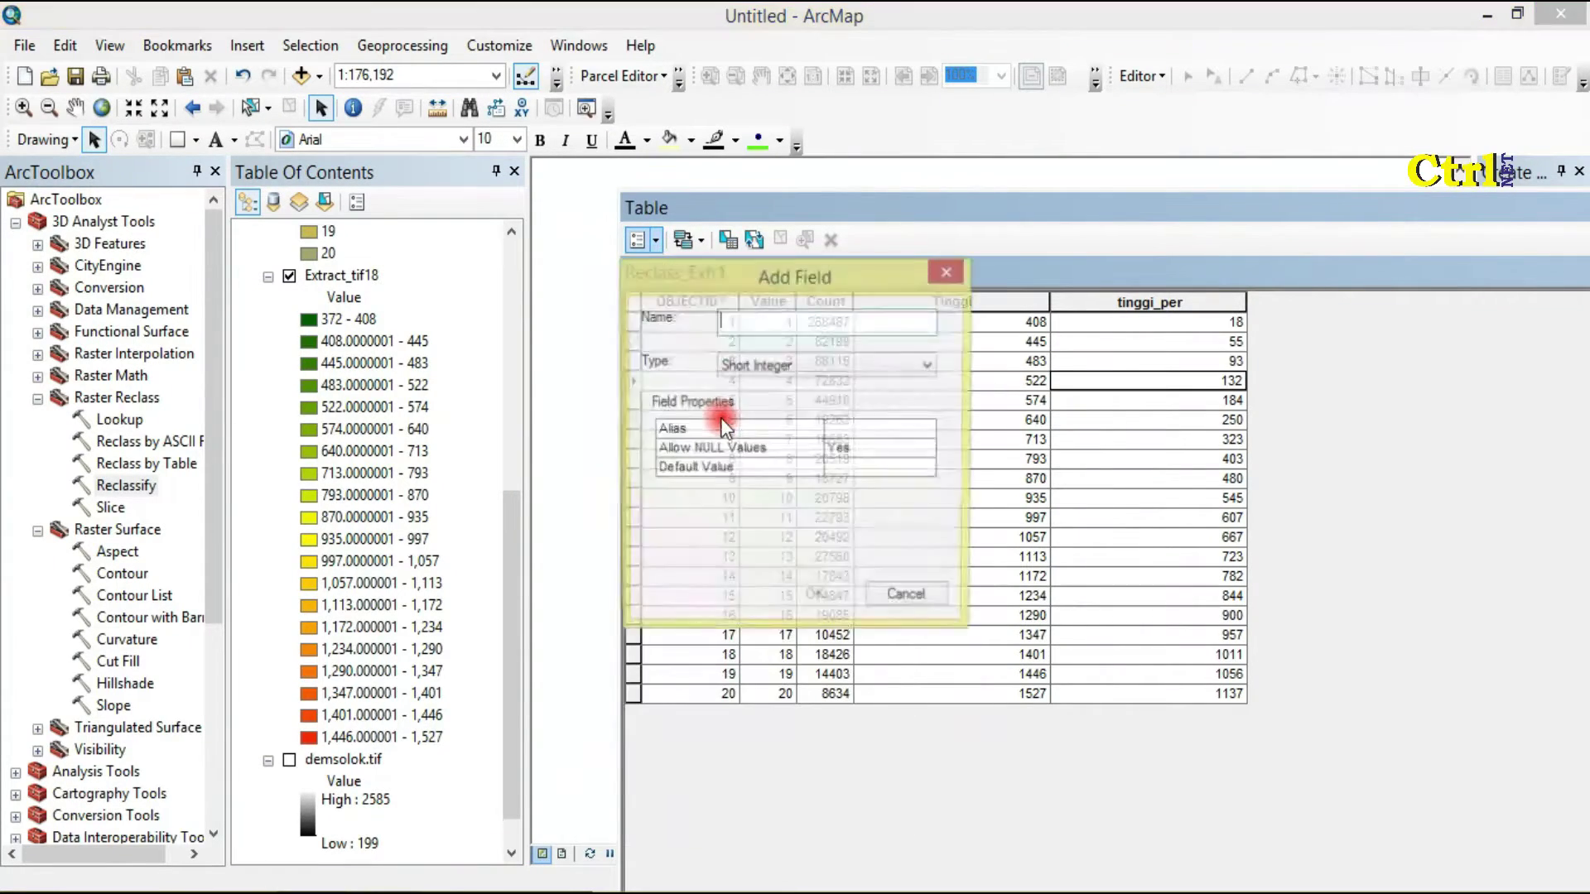
type("kel")
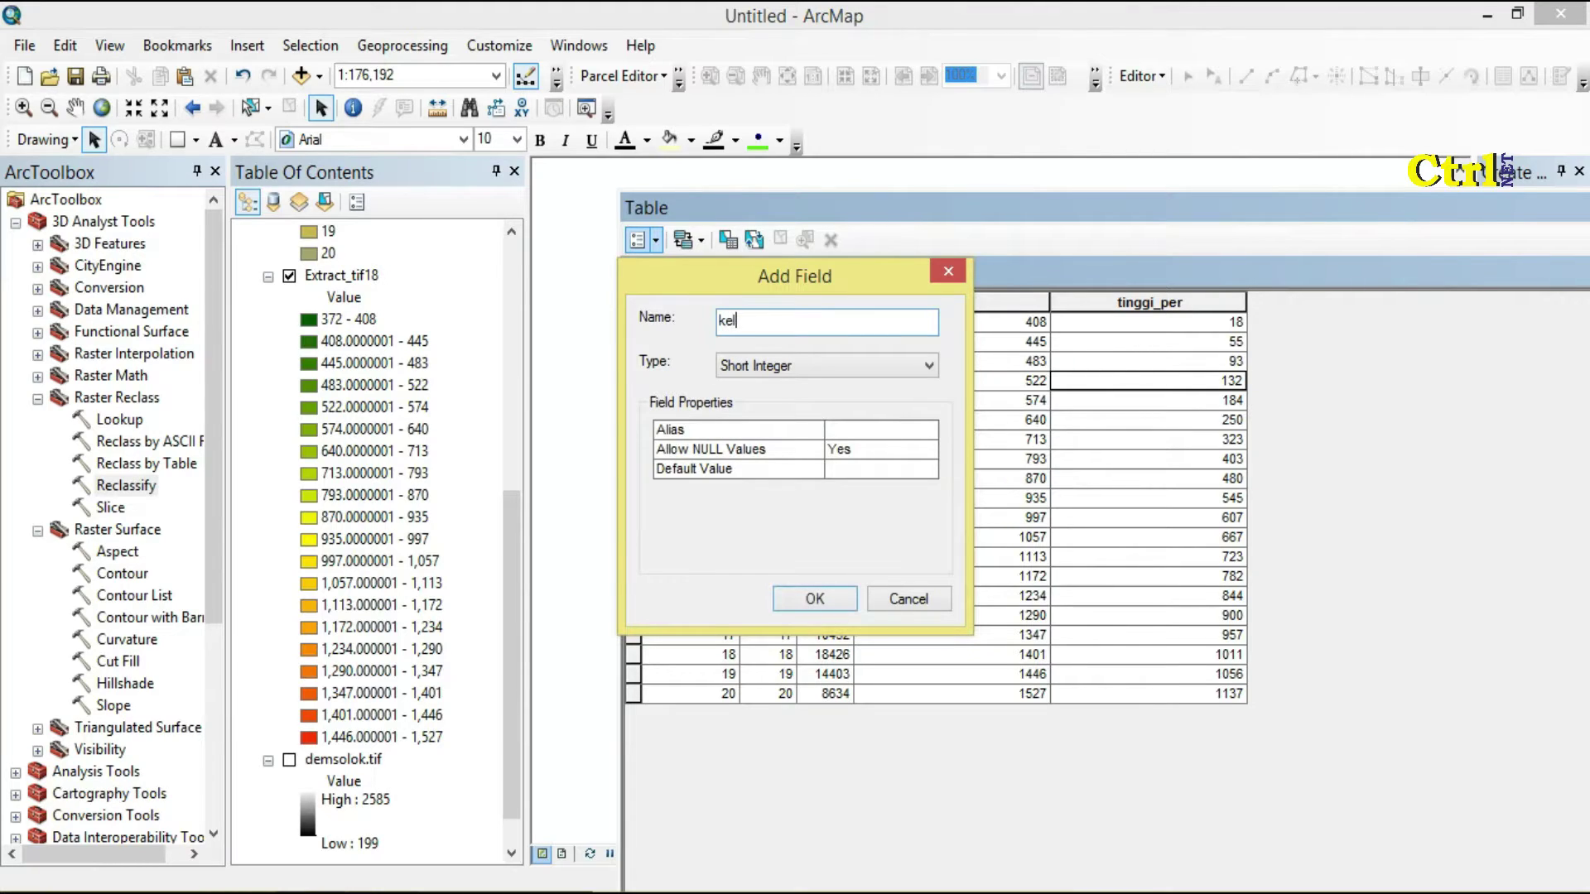
type("as_")
type("a")
key("BackSpace")
key("BackSpace")
key("BackSpace")
key("BackSpace")
key("BackSpace")
key("BackSpace")
type("ls_elev")
left_click(856, 372)
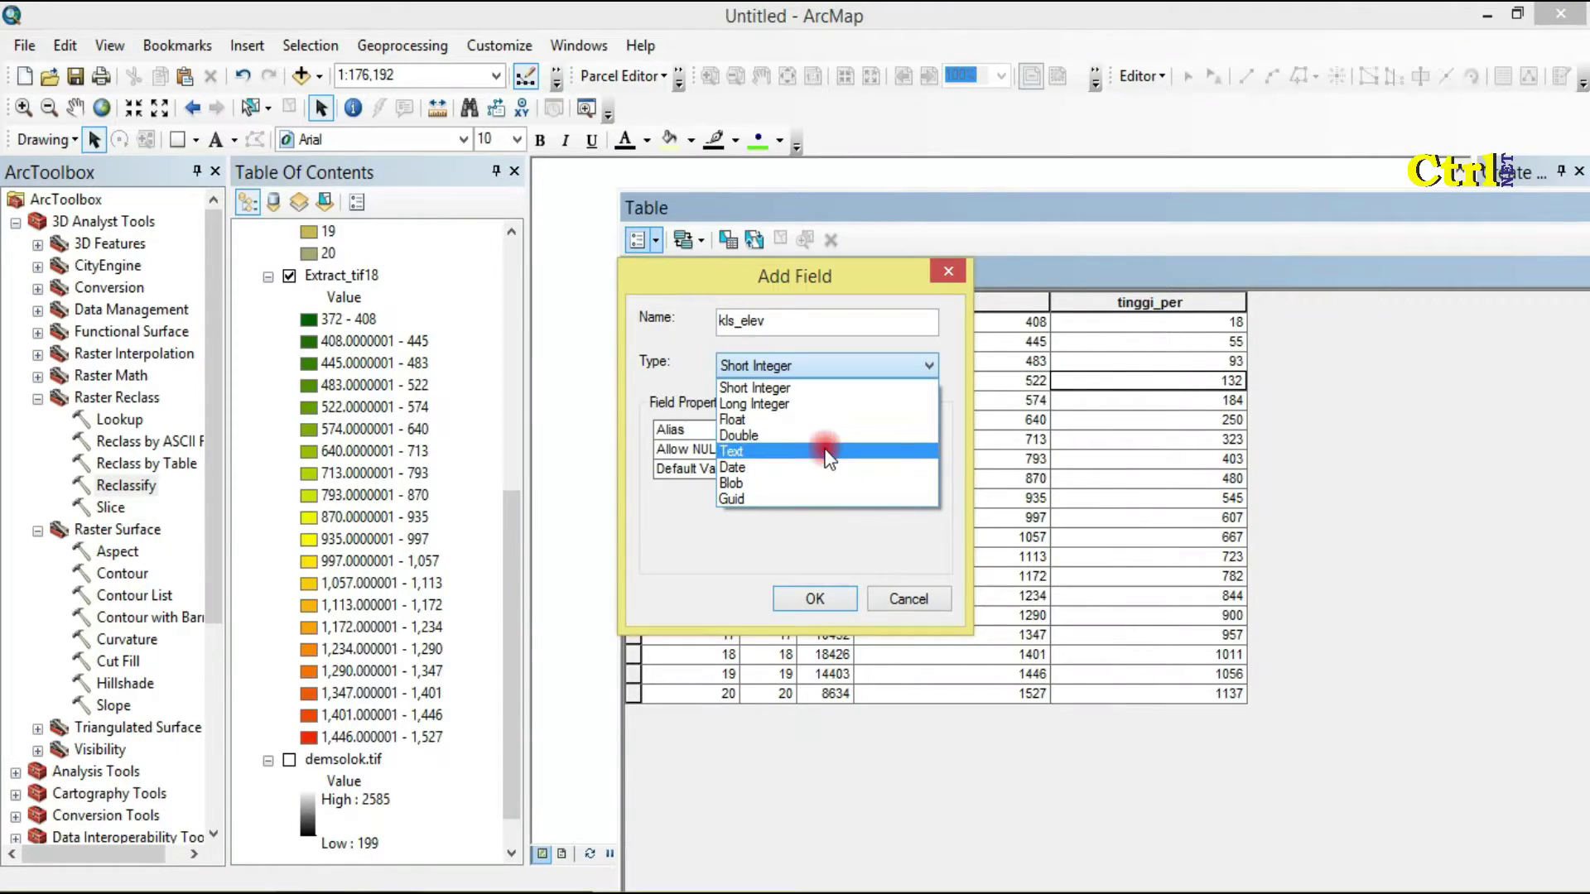
left_click(828, 452)
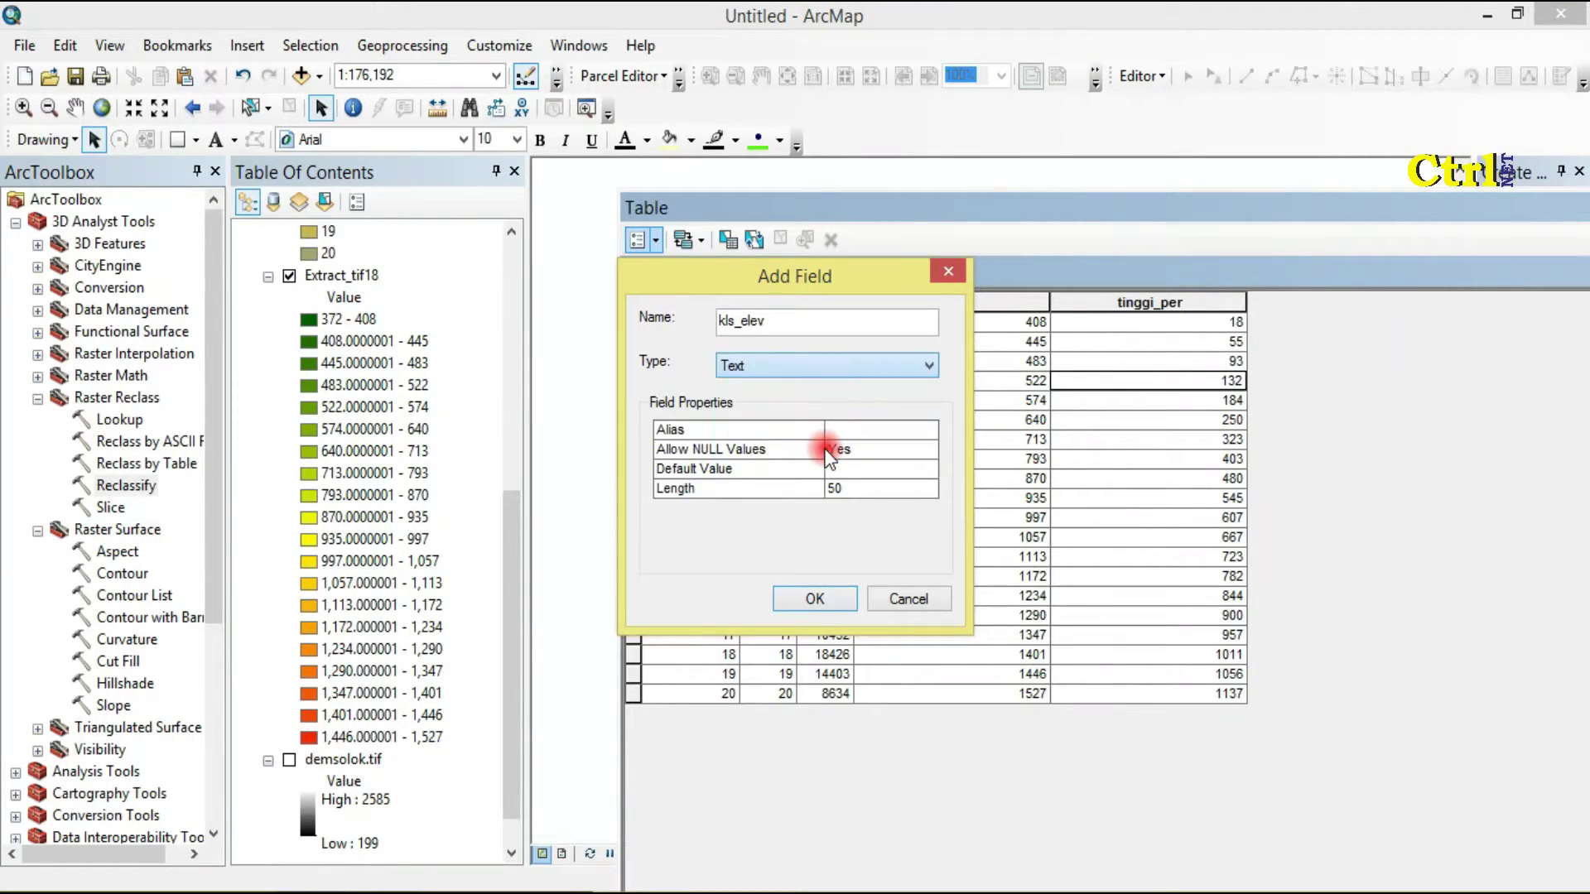
left_click(812, 597)
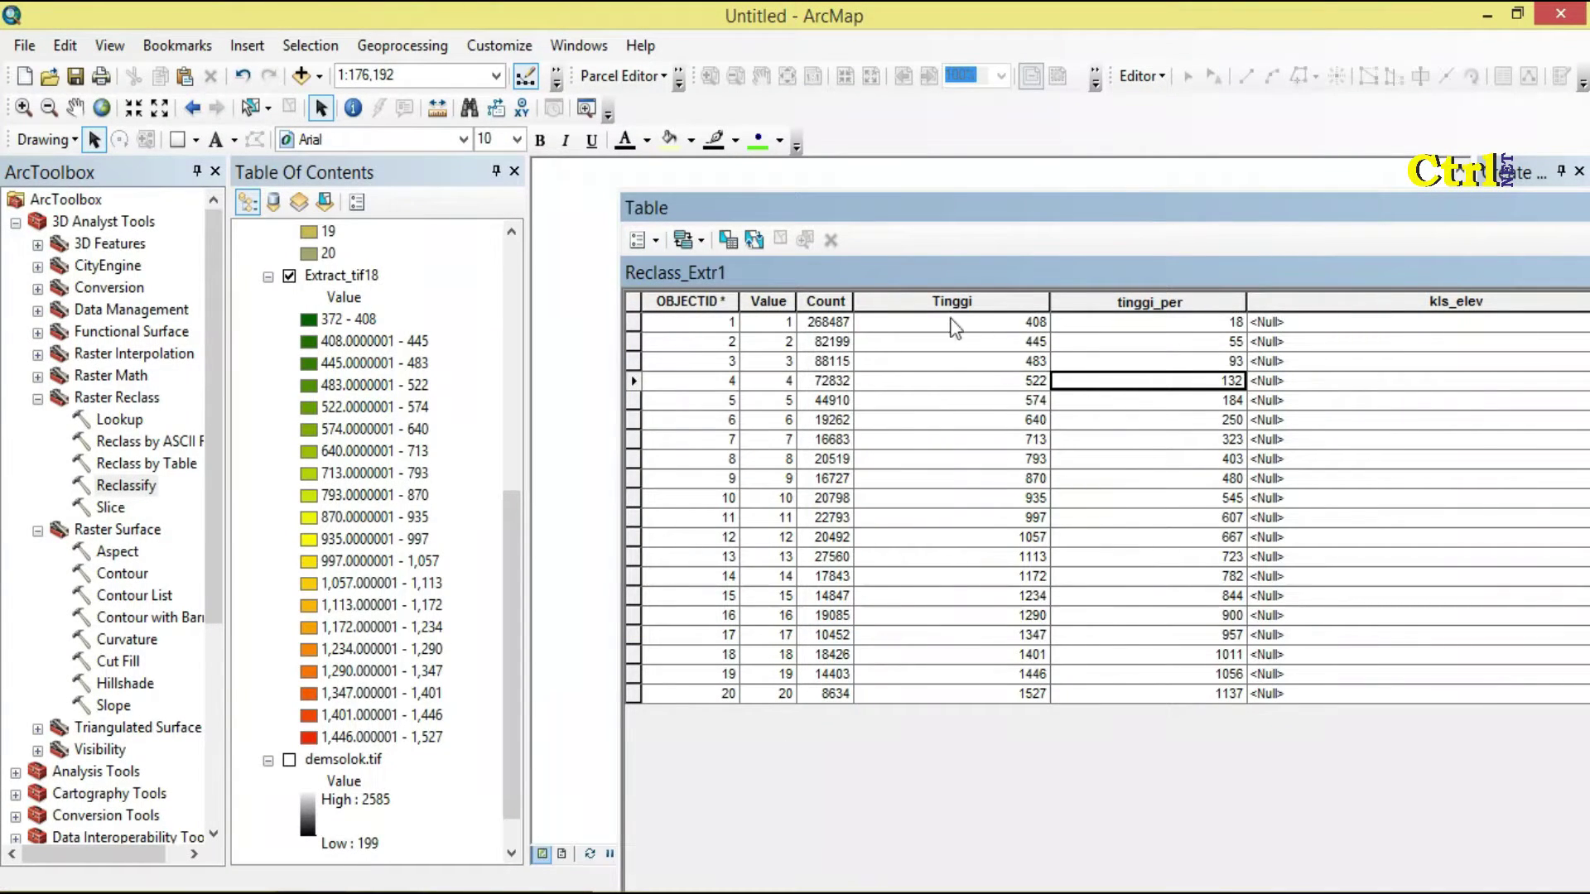
Step: Move the attribute table over the map and narrow its window so all columns through kls_elev fit on screen
left_click(1023, 206)
left_click_drag(1023, 205, 810, 212)
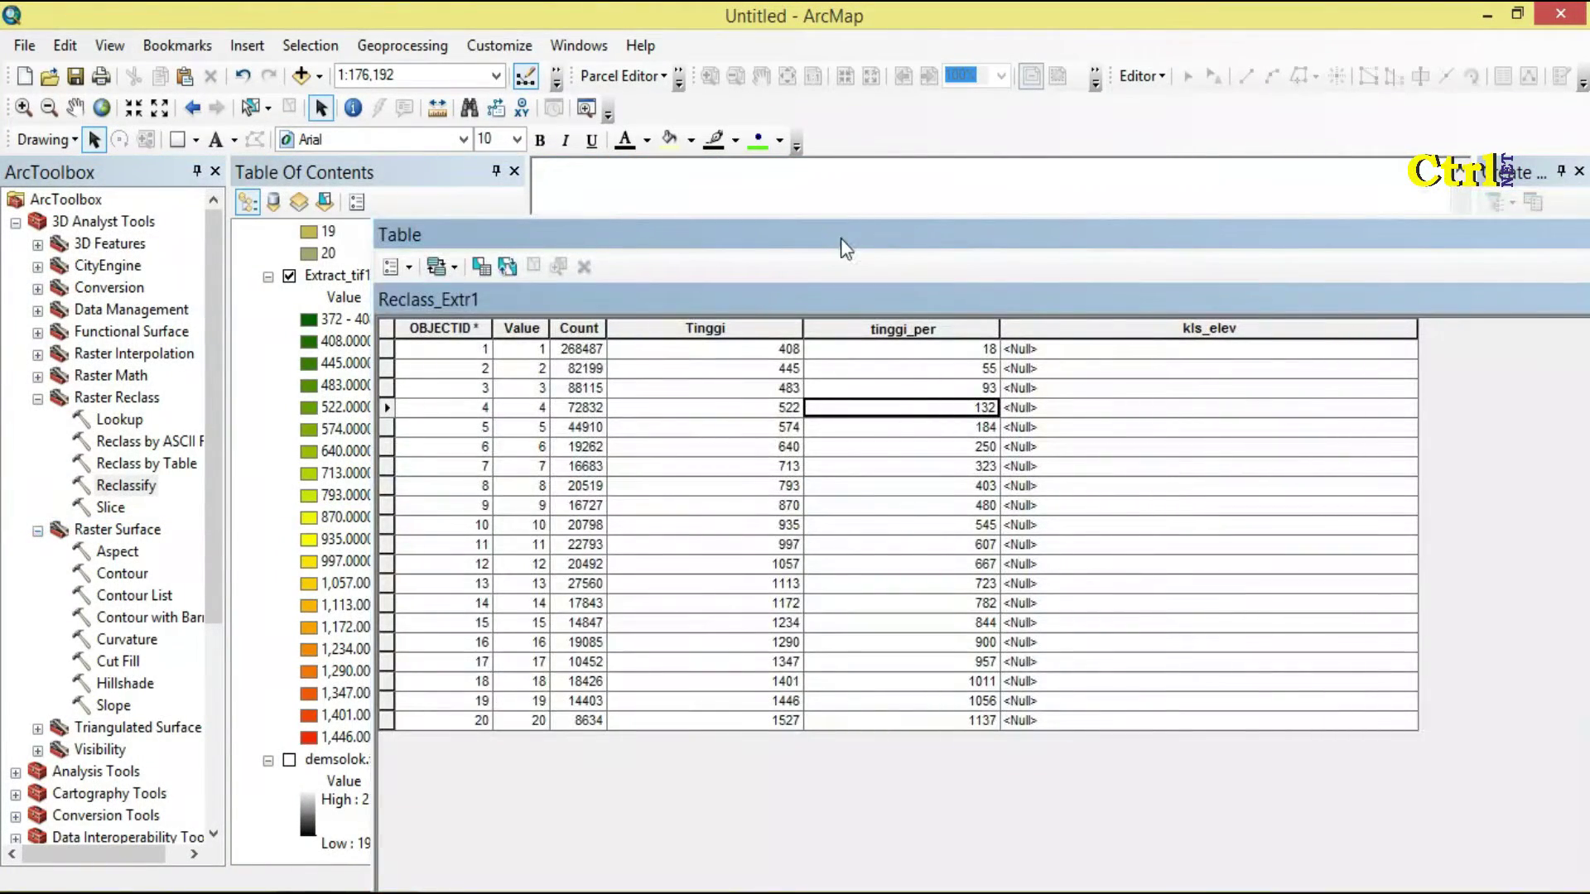
left_click_drag(1385, 241, 983, 312)
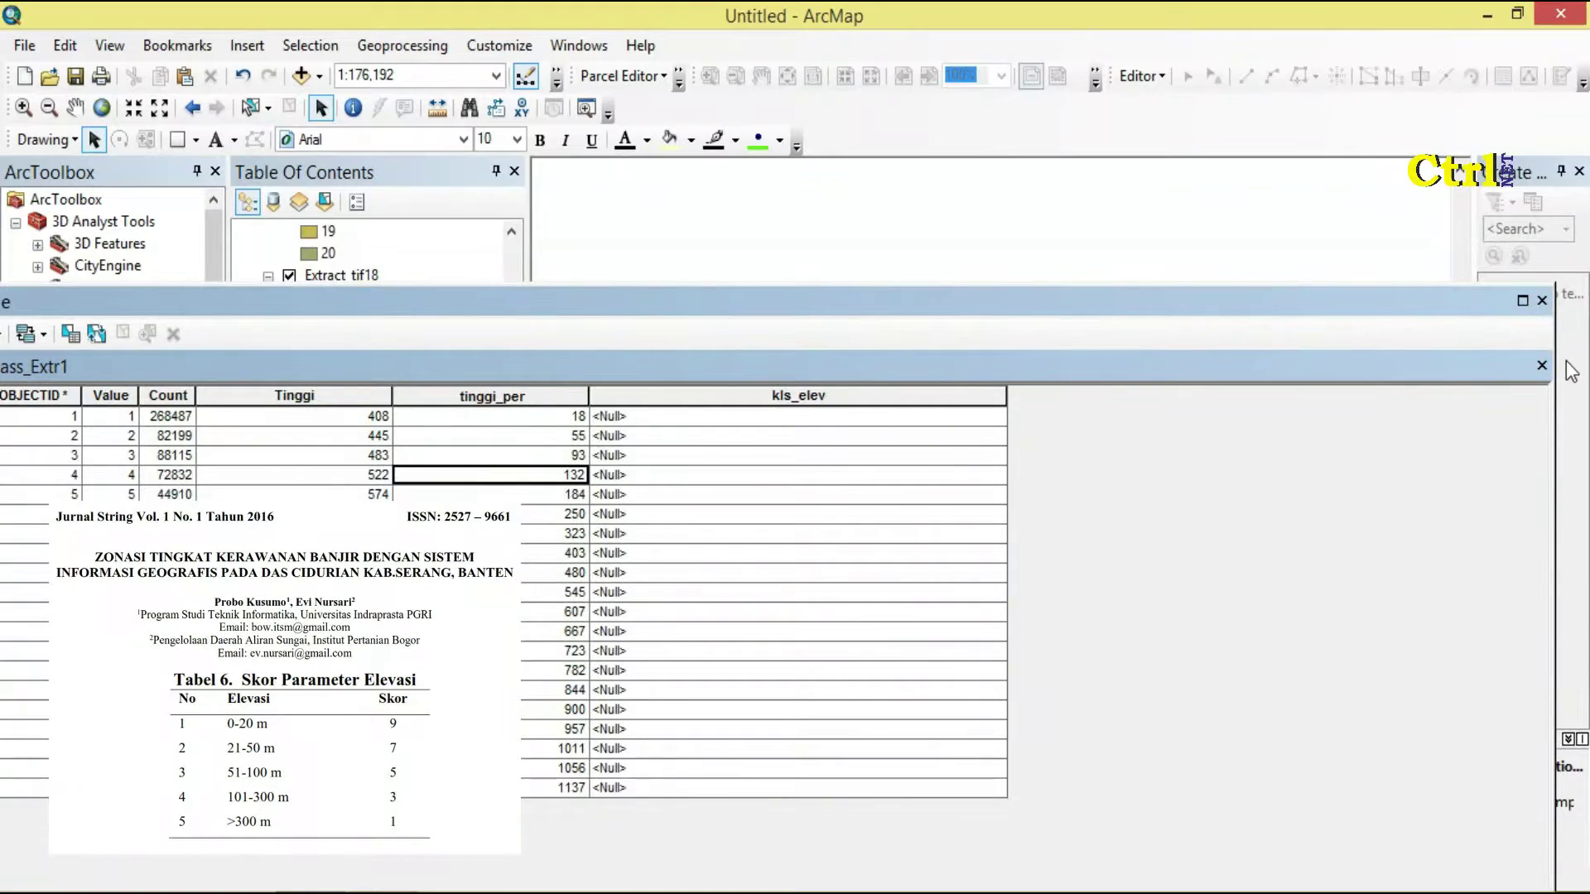
left_click_drag(1552, 359, 1006, 360)
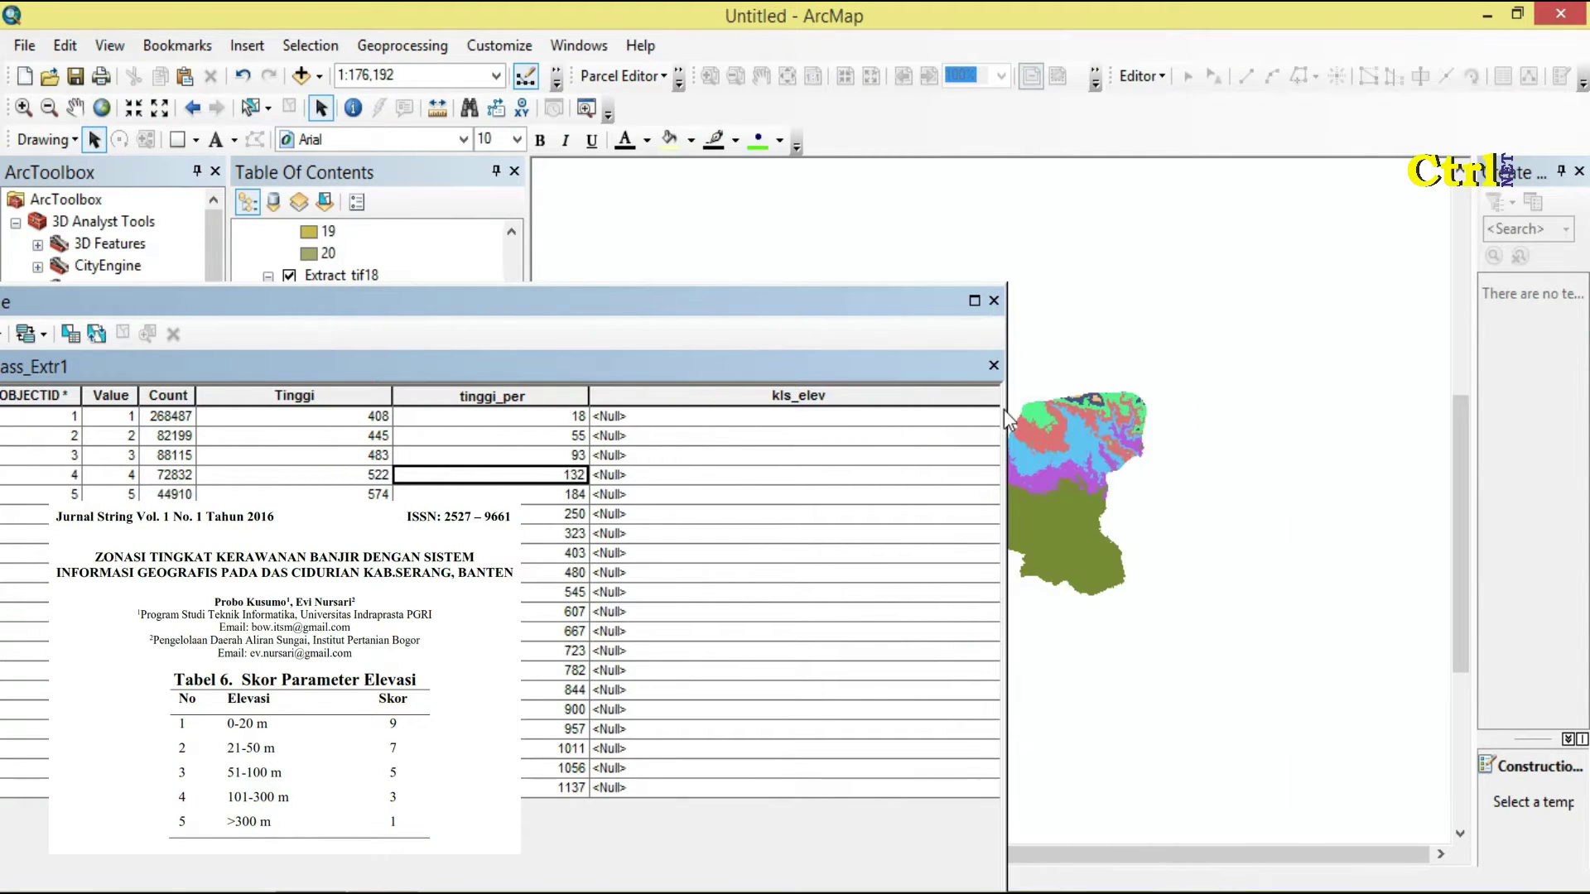
left_click_drag(640, 301, 976, 123)
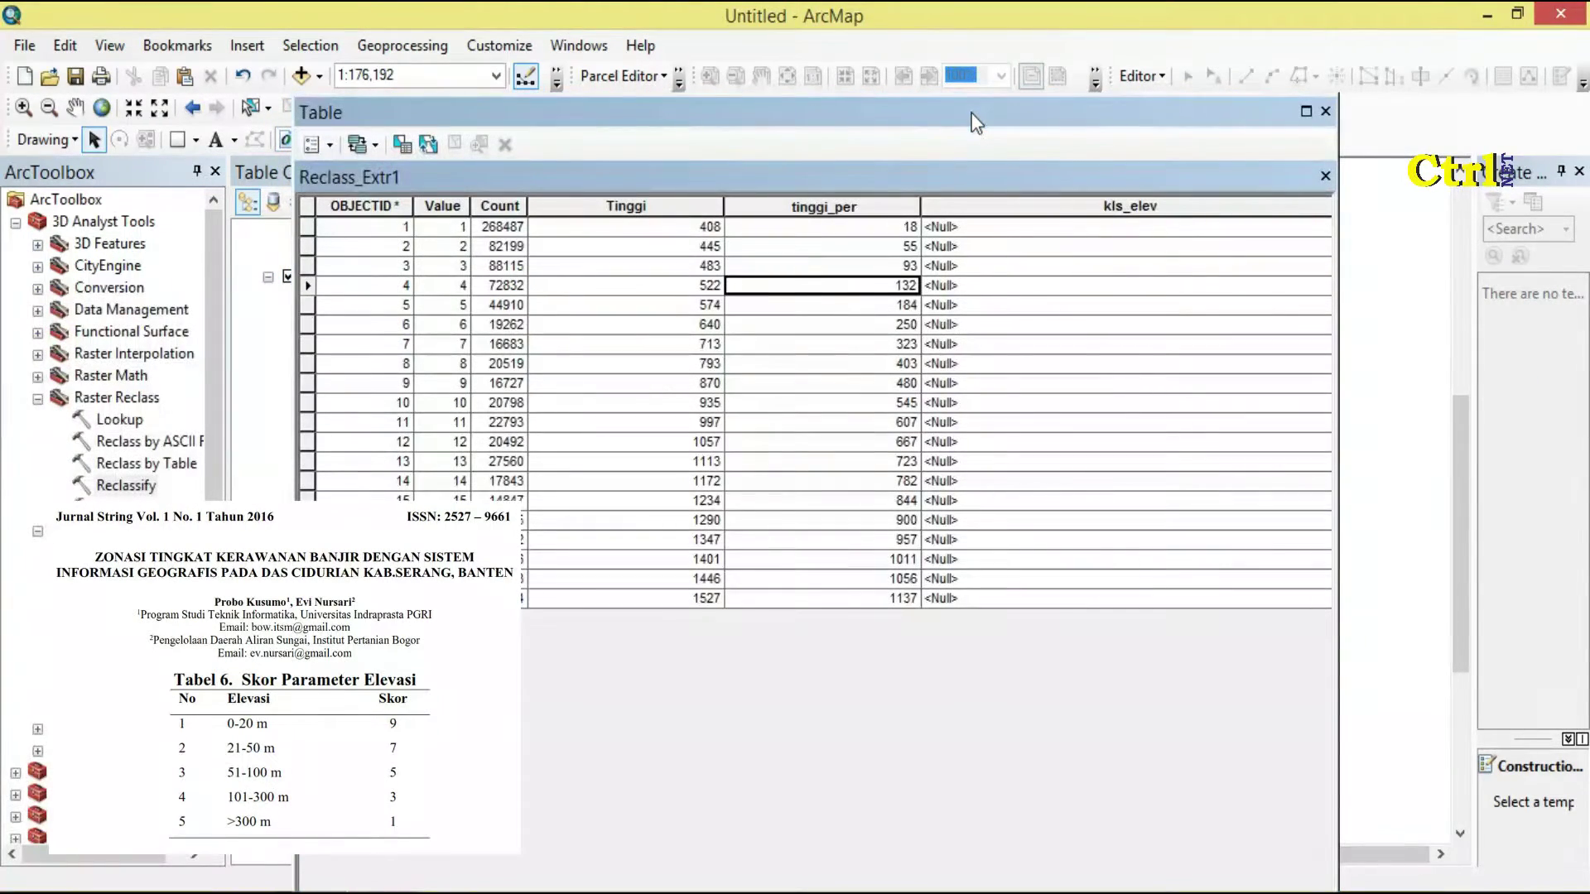
Step: Select the row with value 1 and calculate its kls_elev outside an edit session as "0 - 20m"
left_click(1012, 358)
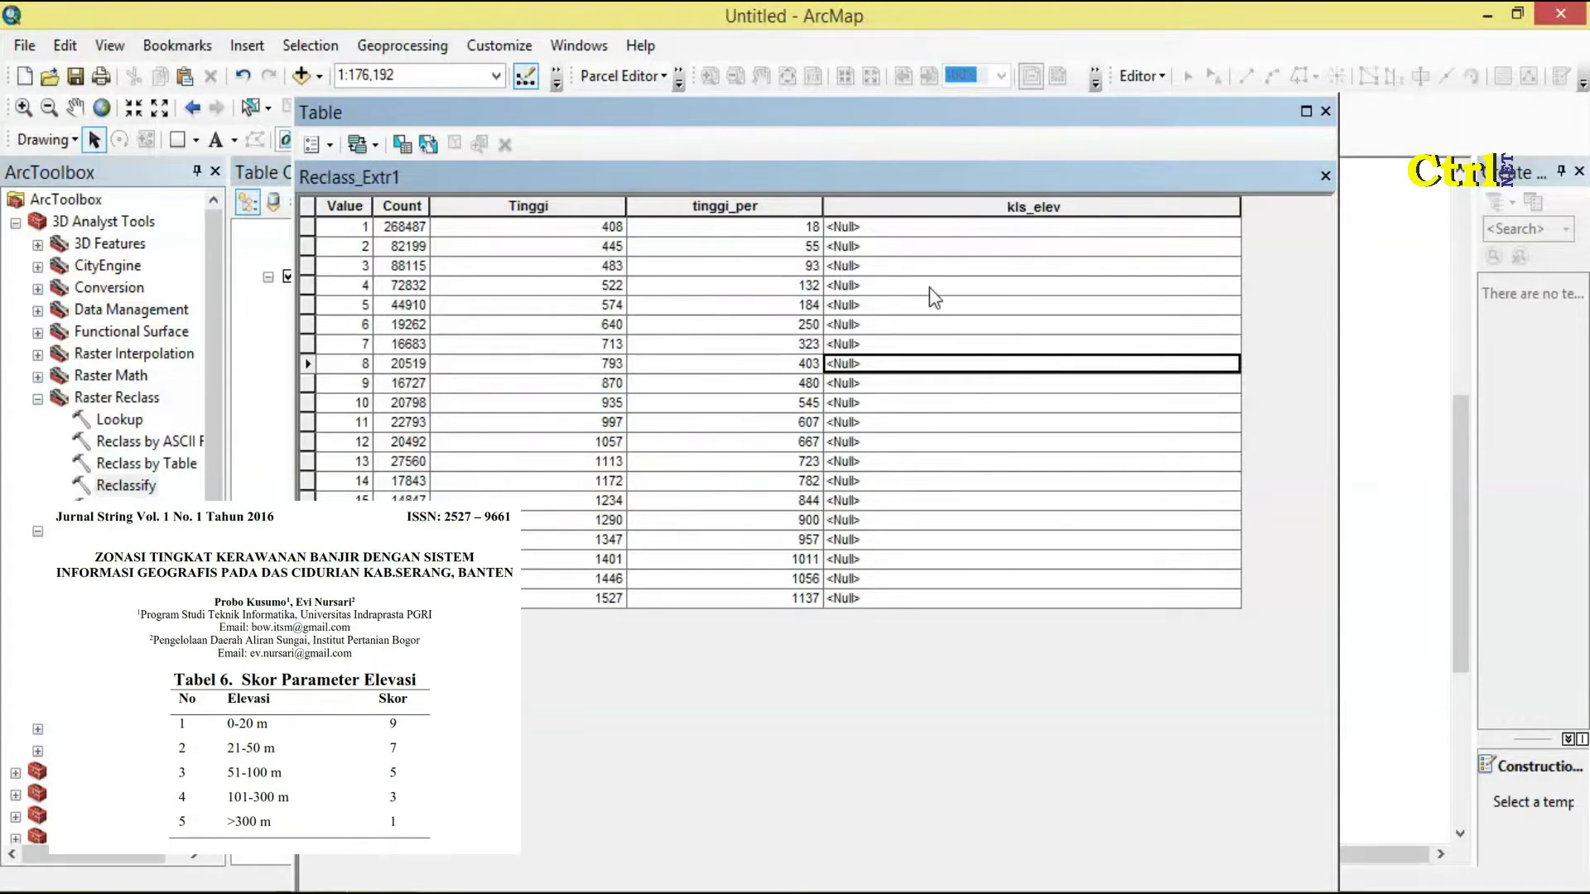
left_click(820, 228)
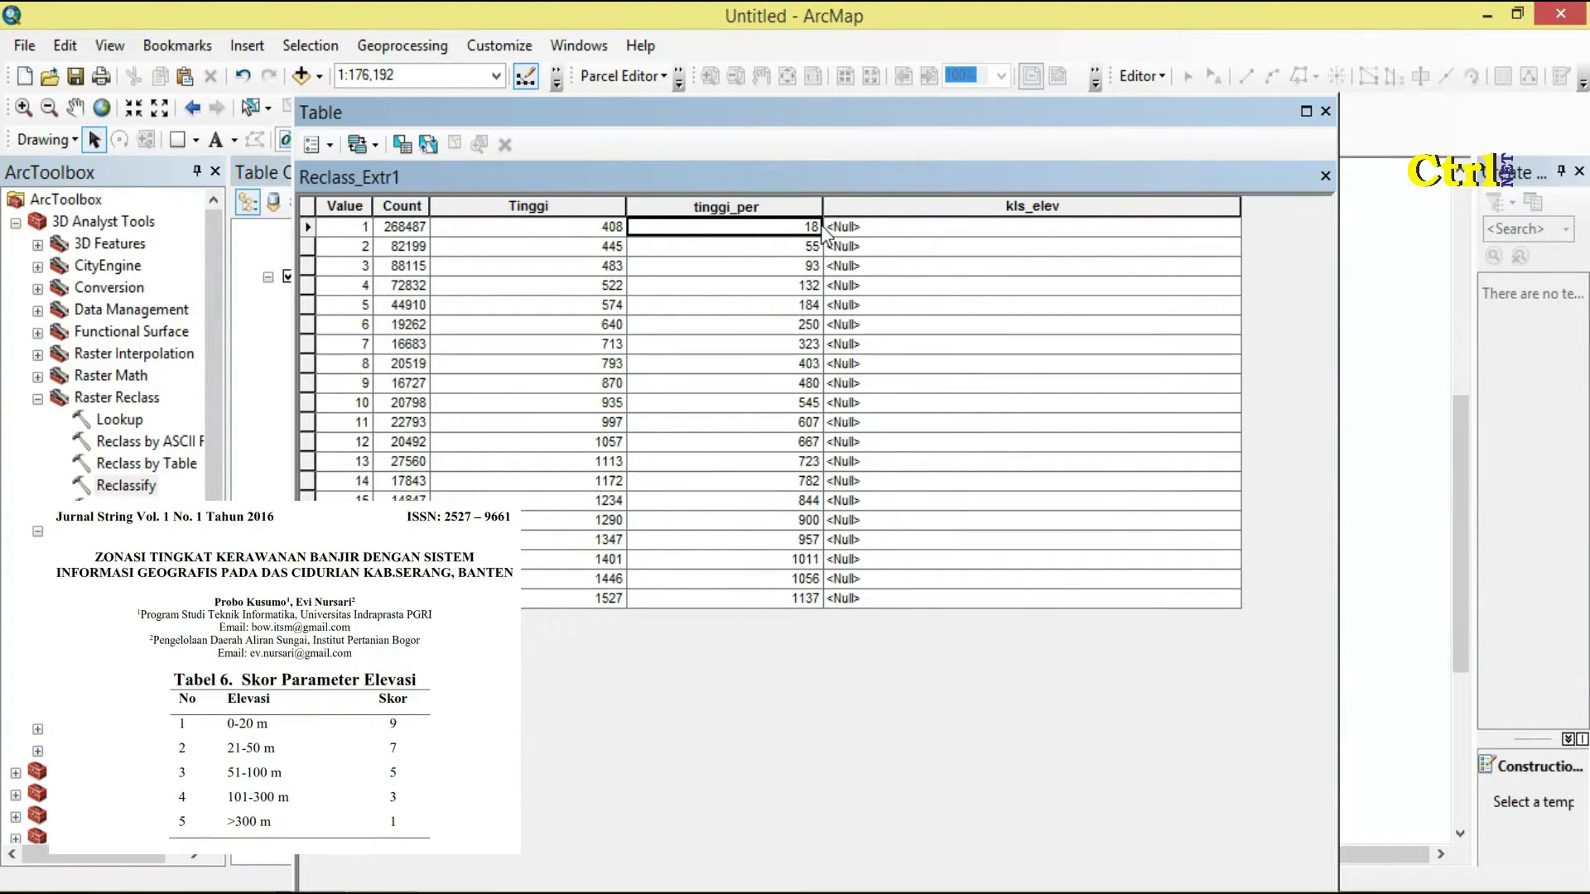
left_click(871, 230)
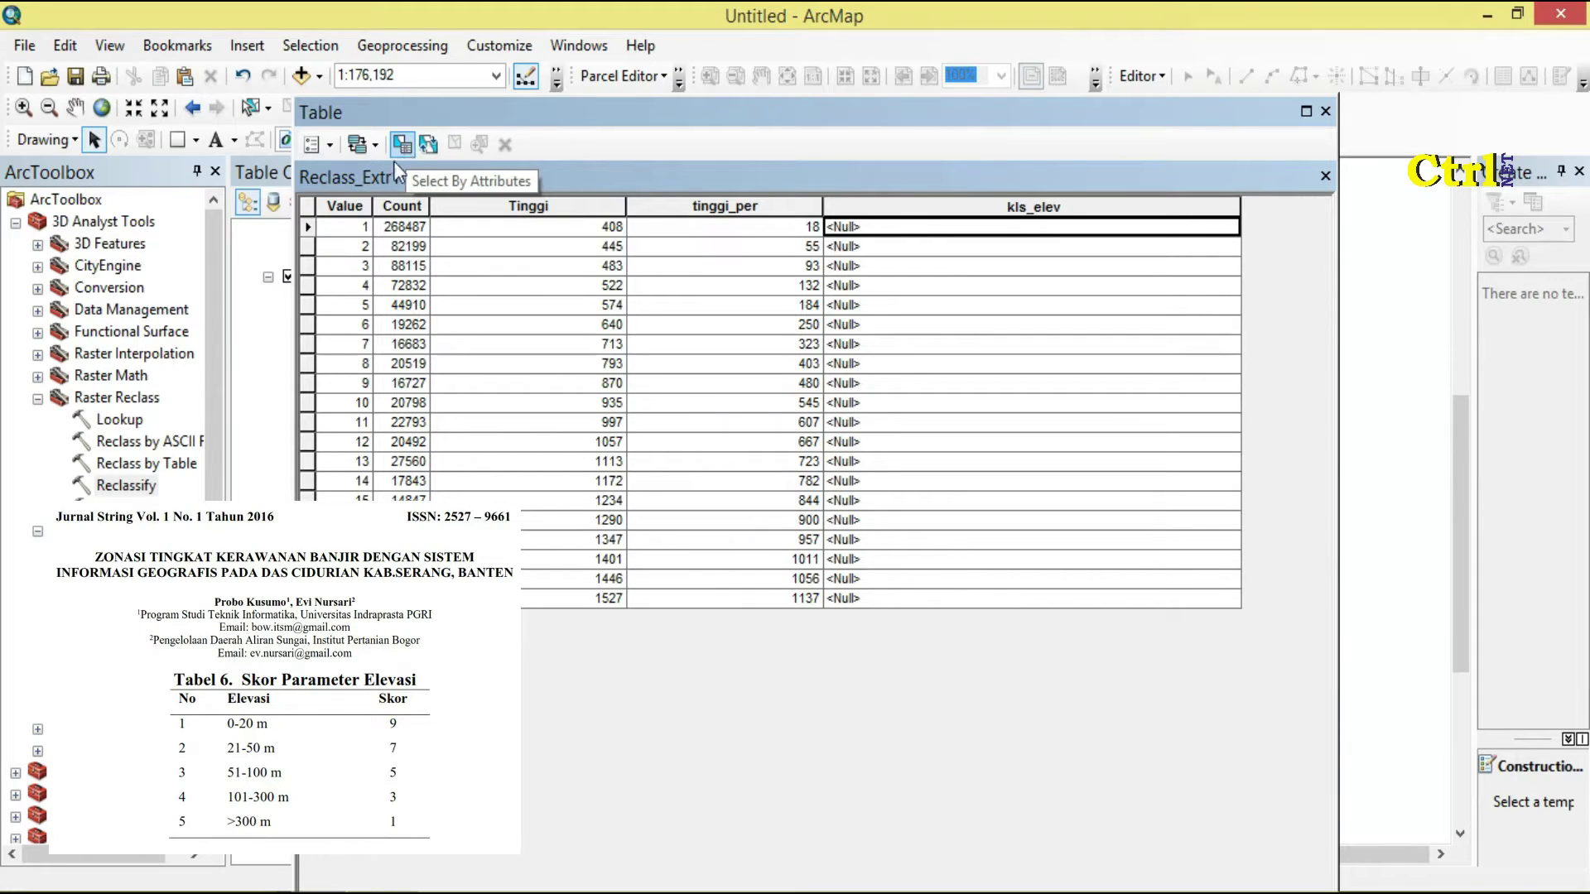
left_click(310, 228)
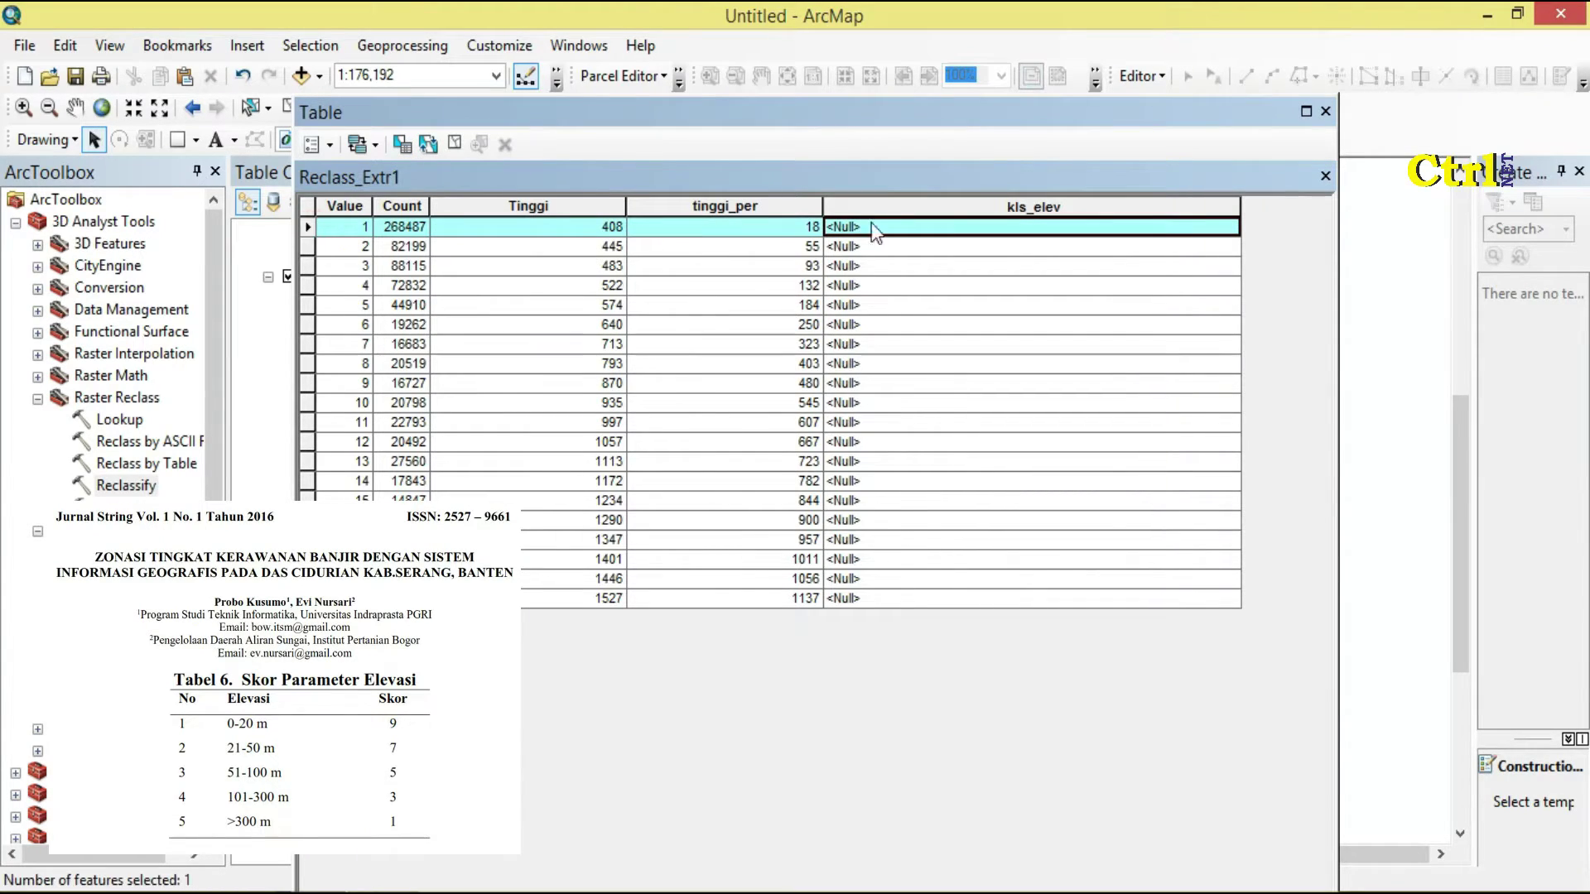
right_click(901, 204)
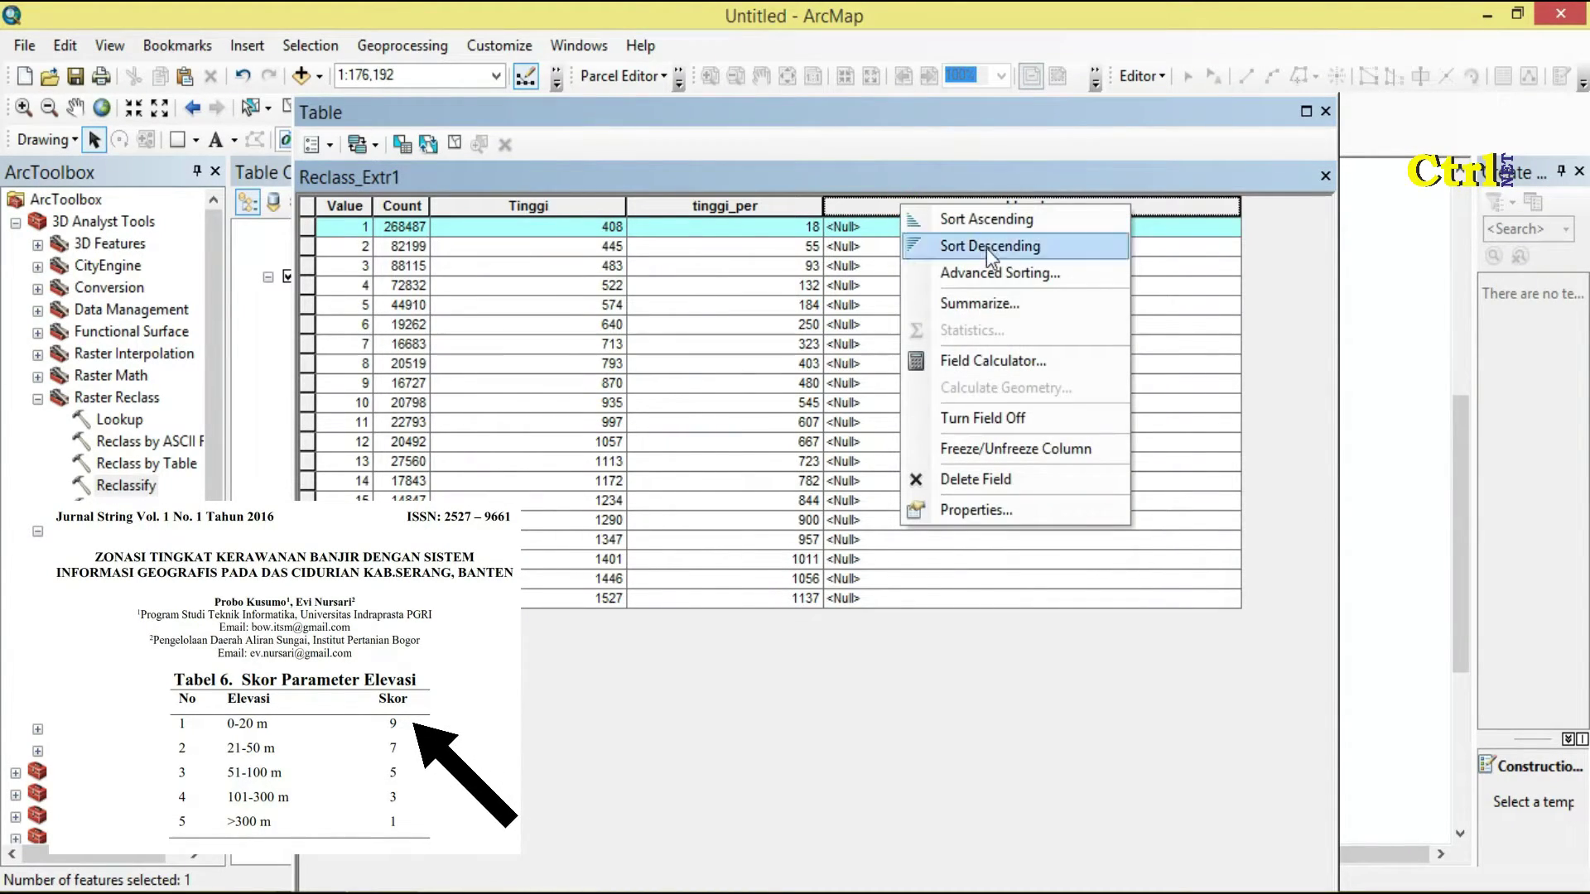
left_click(1034, 362)
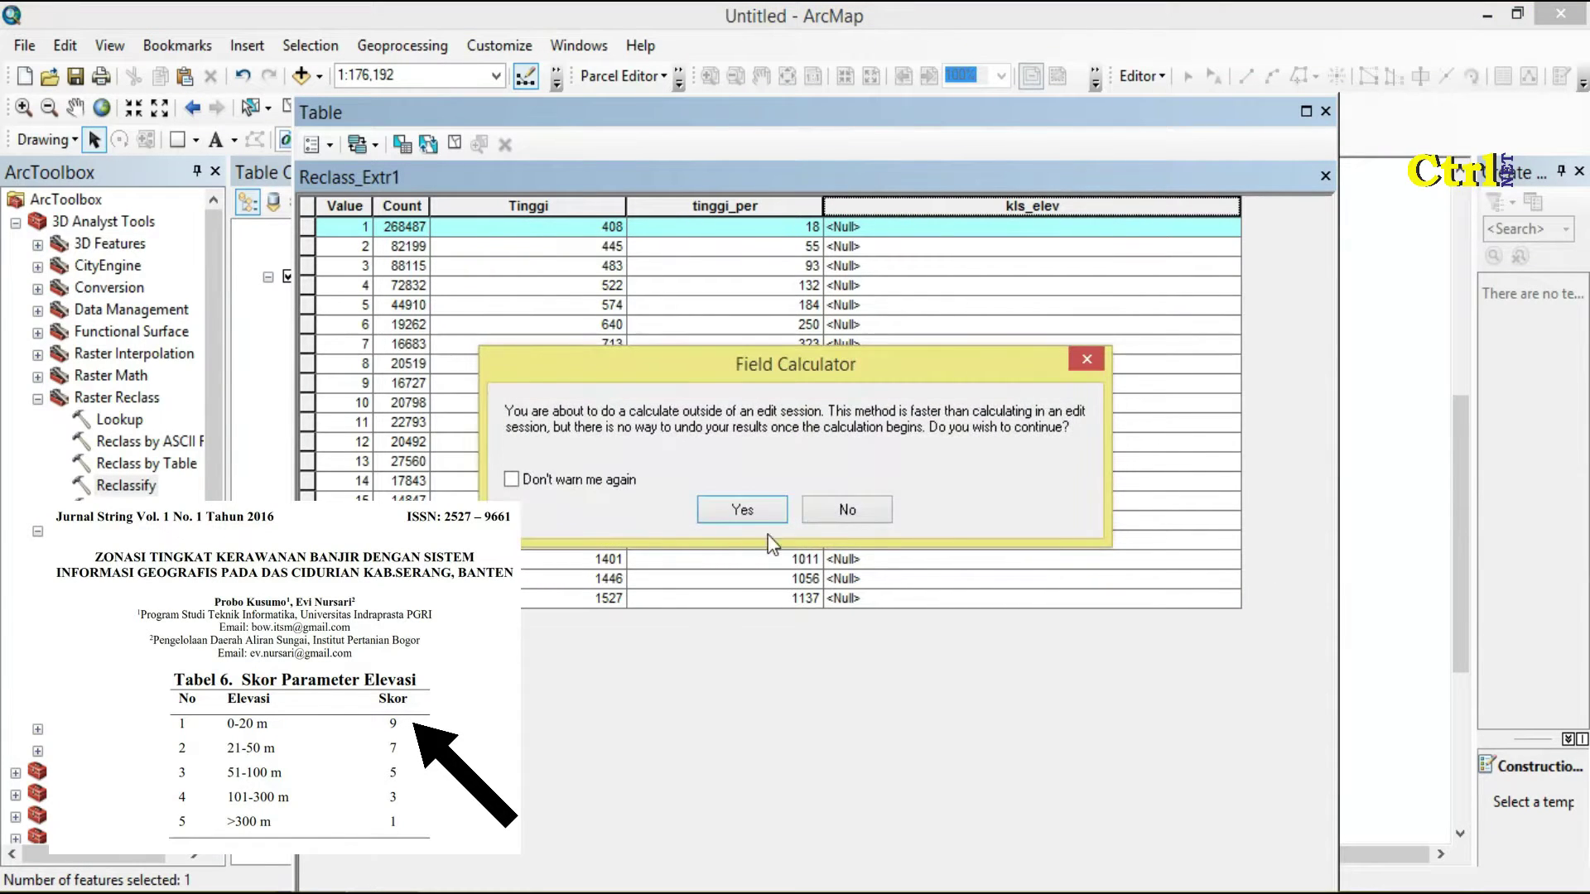
left_click(745, 508)
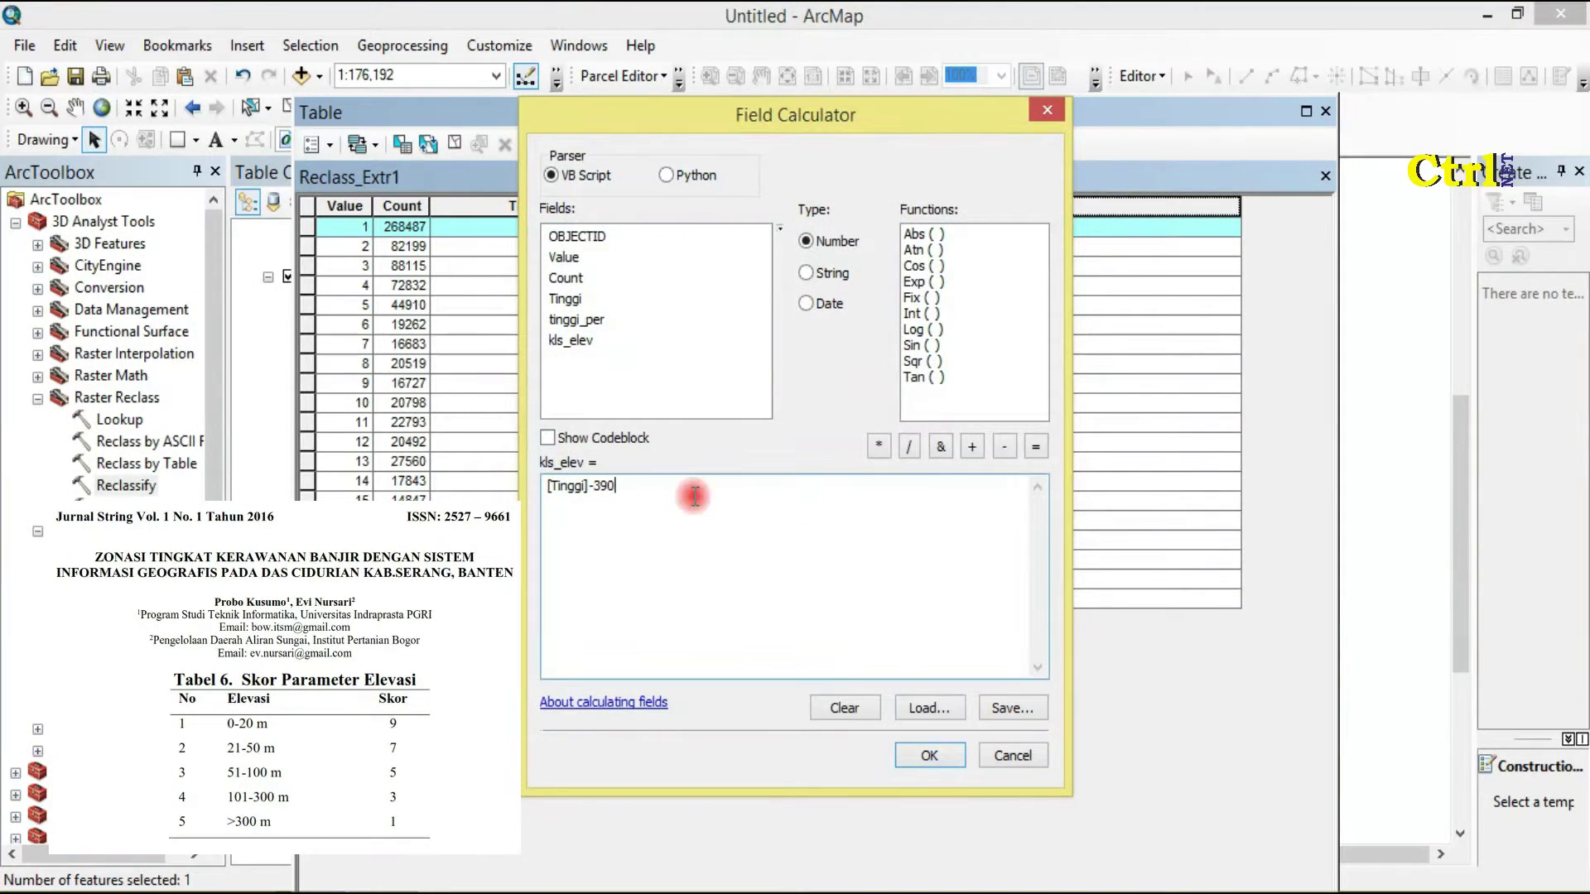
left_click_drag(695, 497, 563, 494)
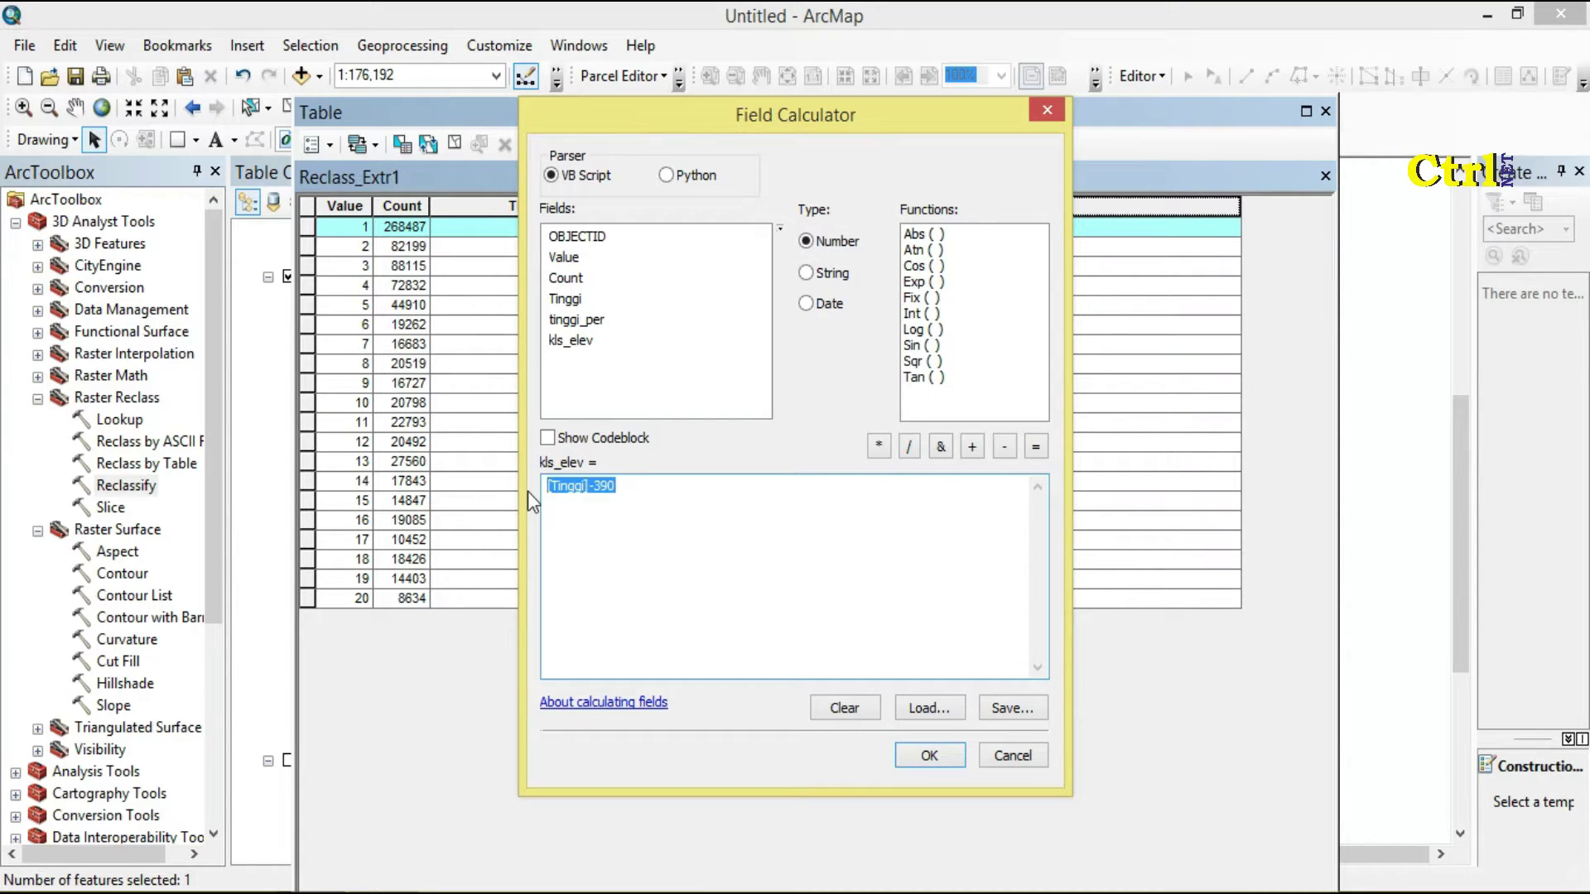
key("BackSpace")
type("0 - 20")
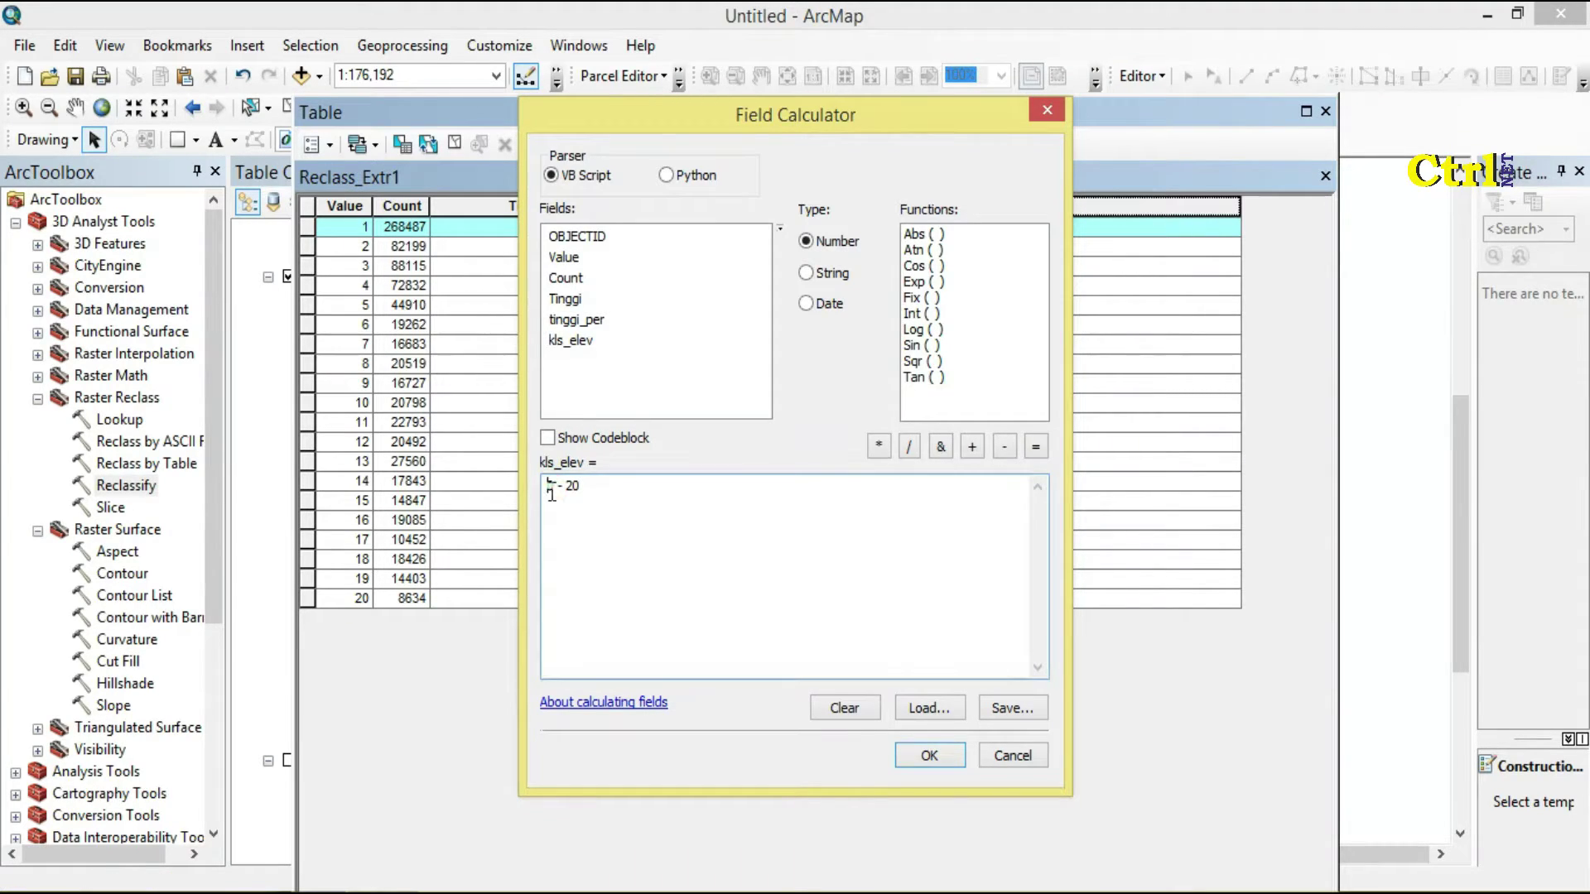
left_click(550, 487)
type("\"")
left_click(587, 489)
type("\"")
key("Left")
type("m")
left_click(934, 753)
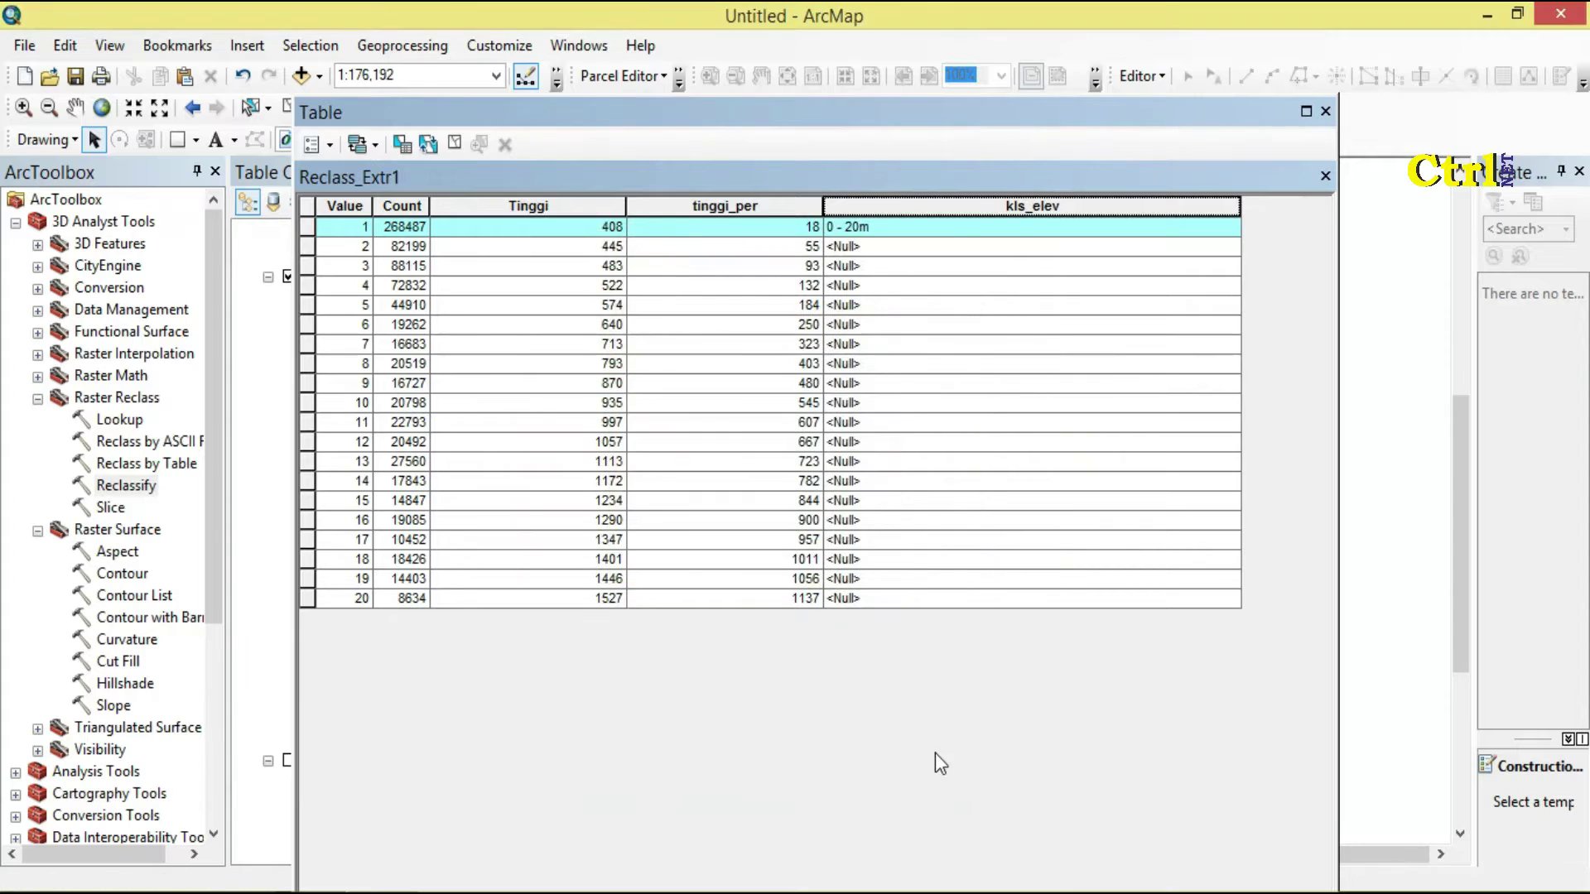
Step: Select the rows with values 2 and 3 and calculate their kls_elev as "51 - 100m" with the Field Calculator
left_click_drag(306, 250, 307, 265)
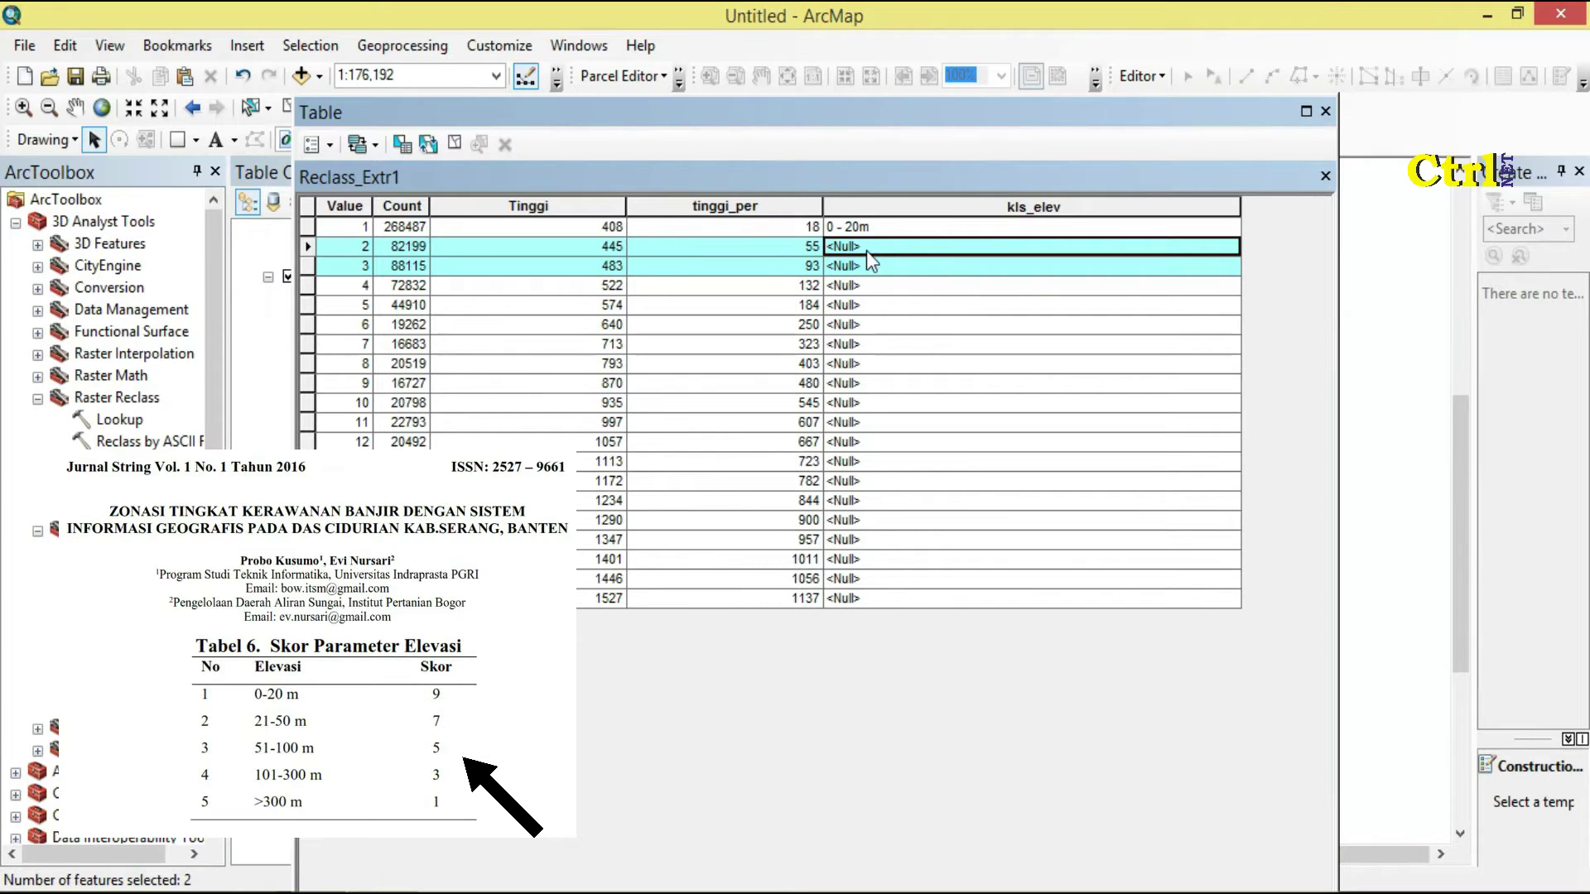
left_click(924, 205)
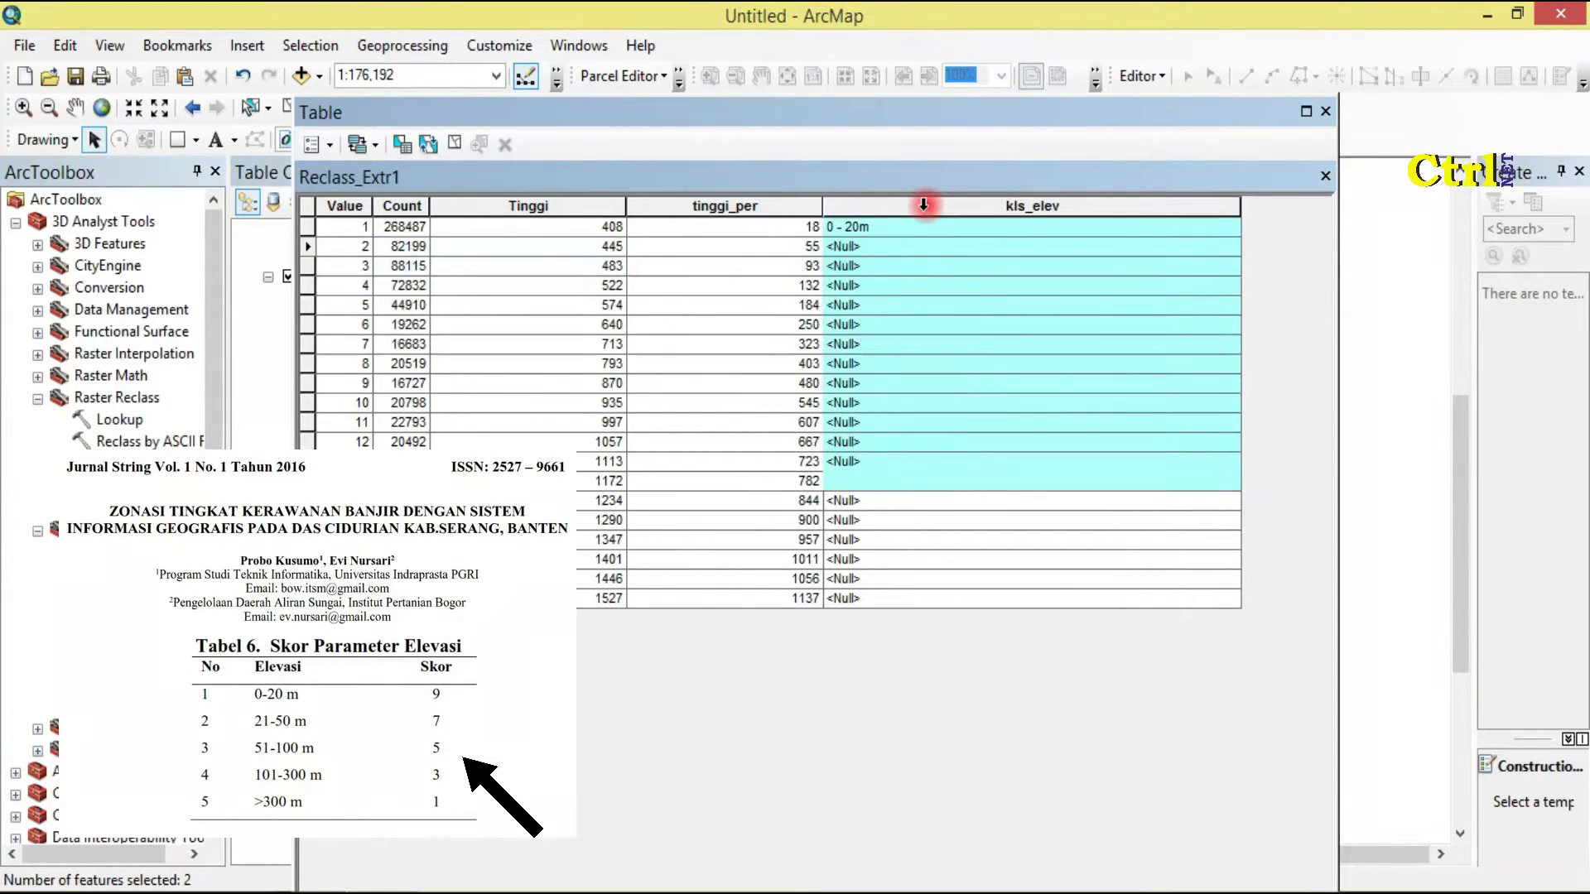
right_click(926, 205)
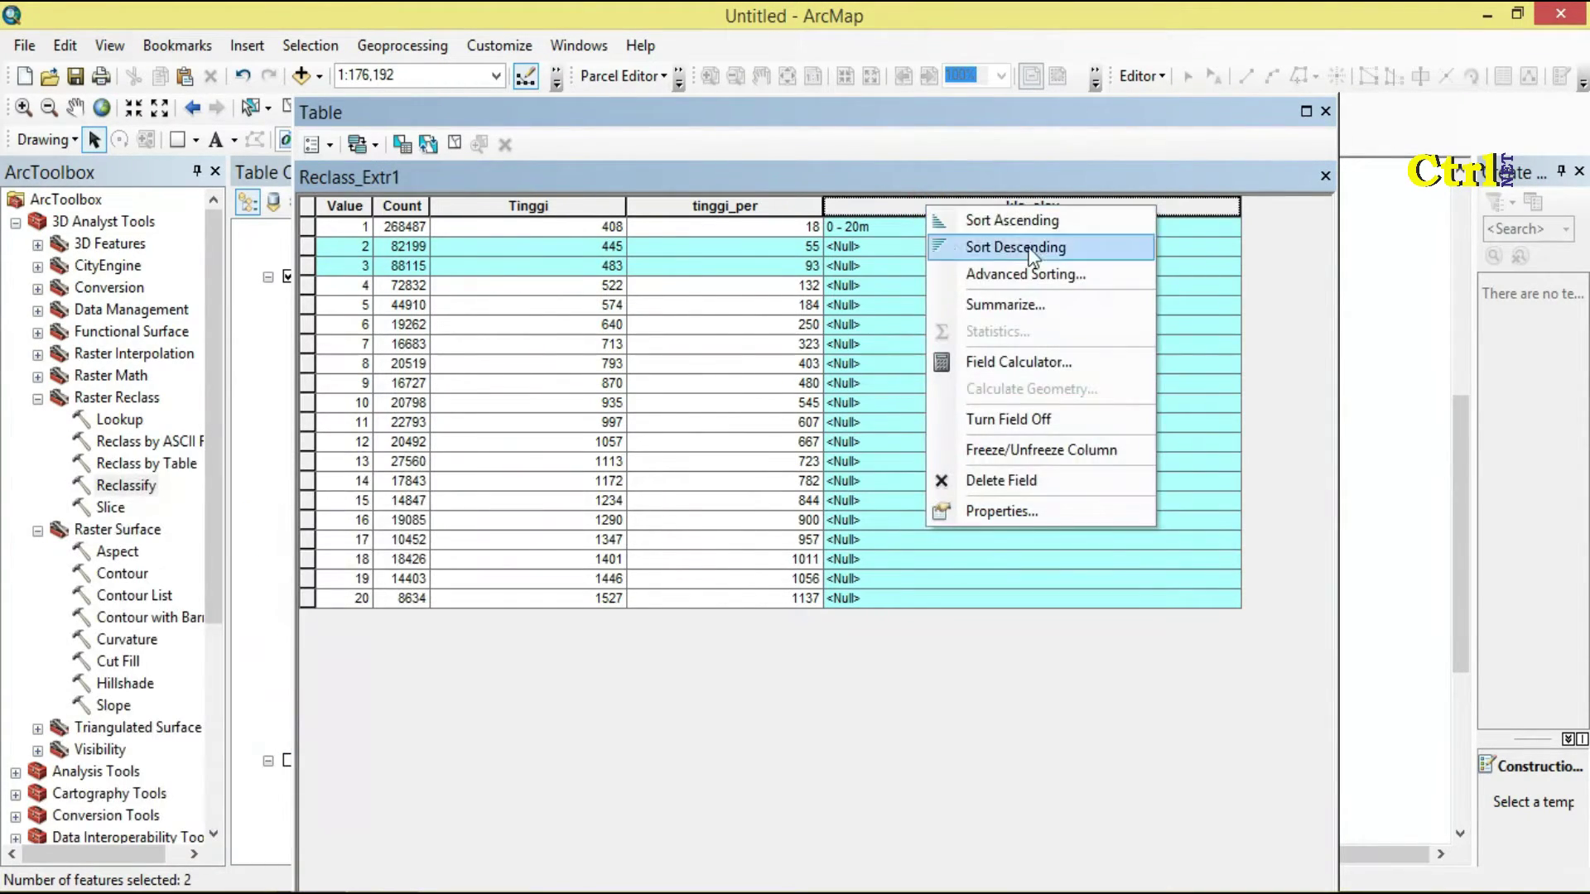
left_click(1079, 364)
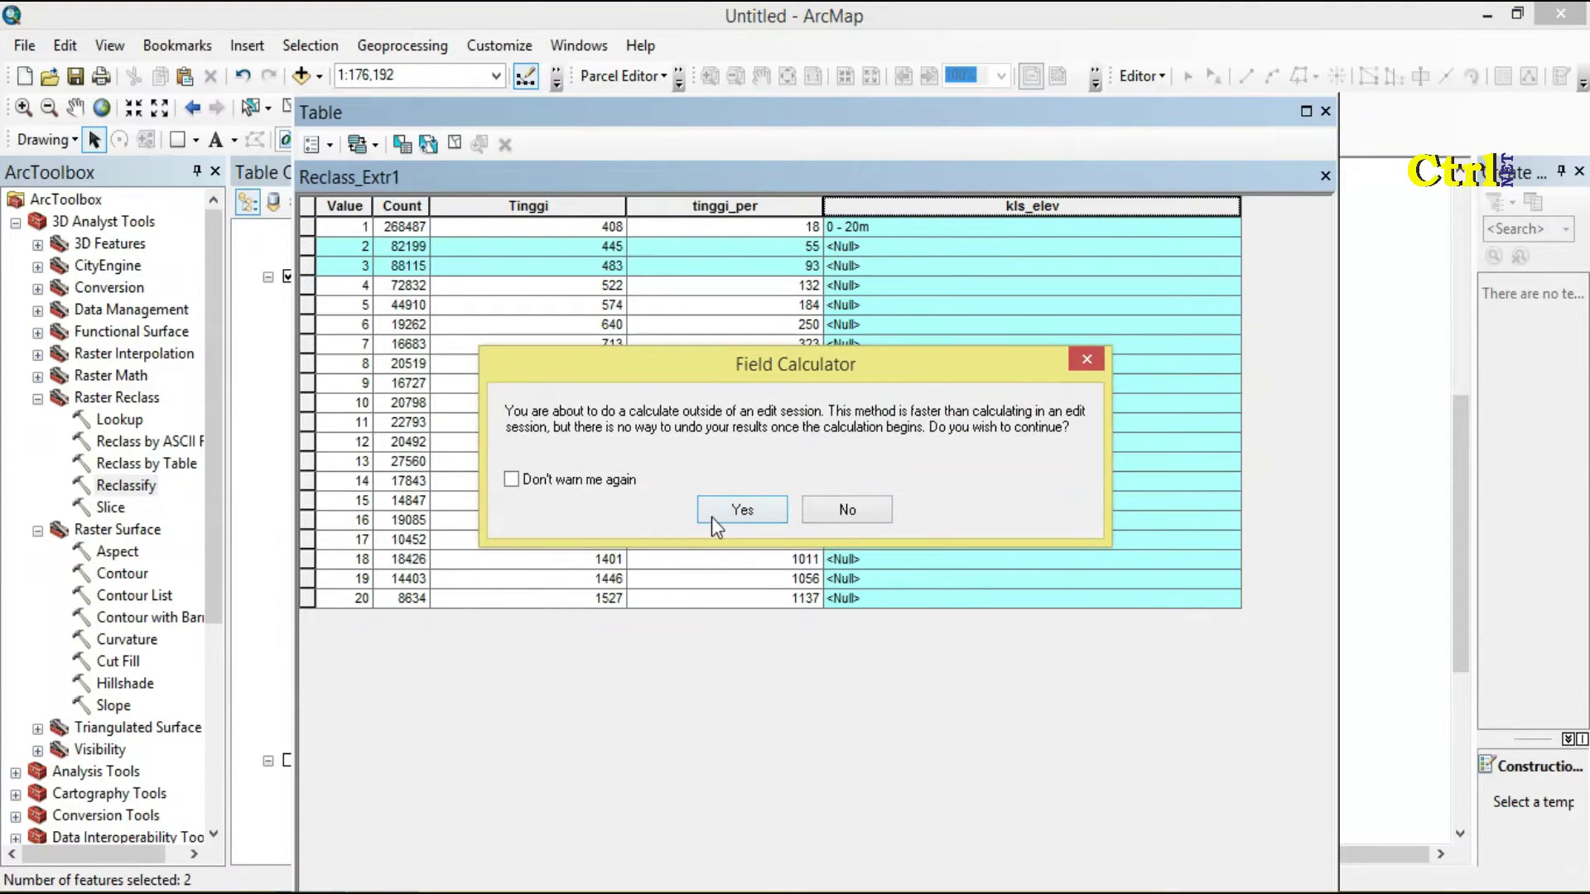
left_click(741, 509)
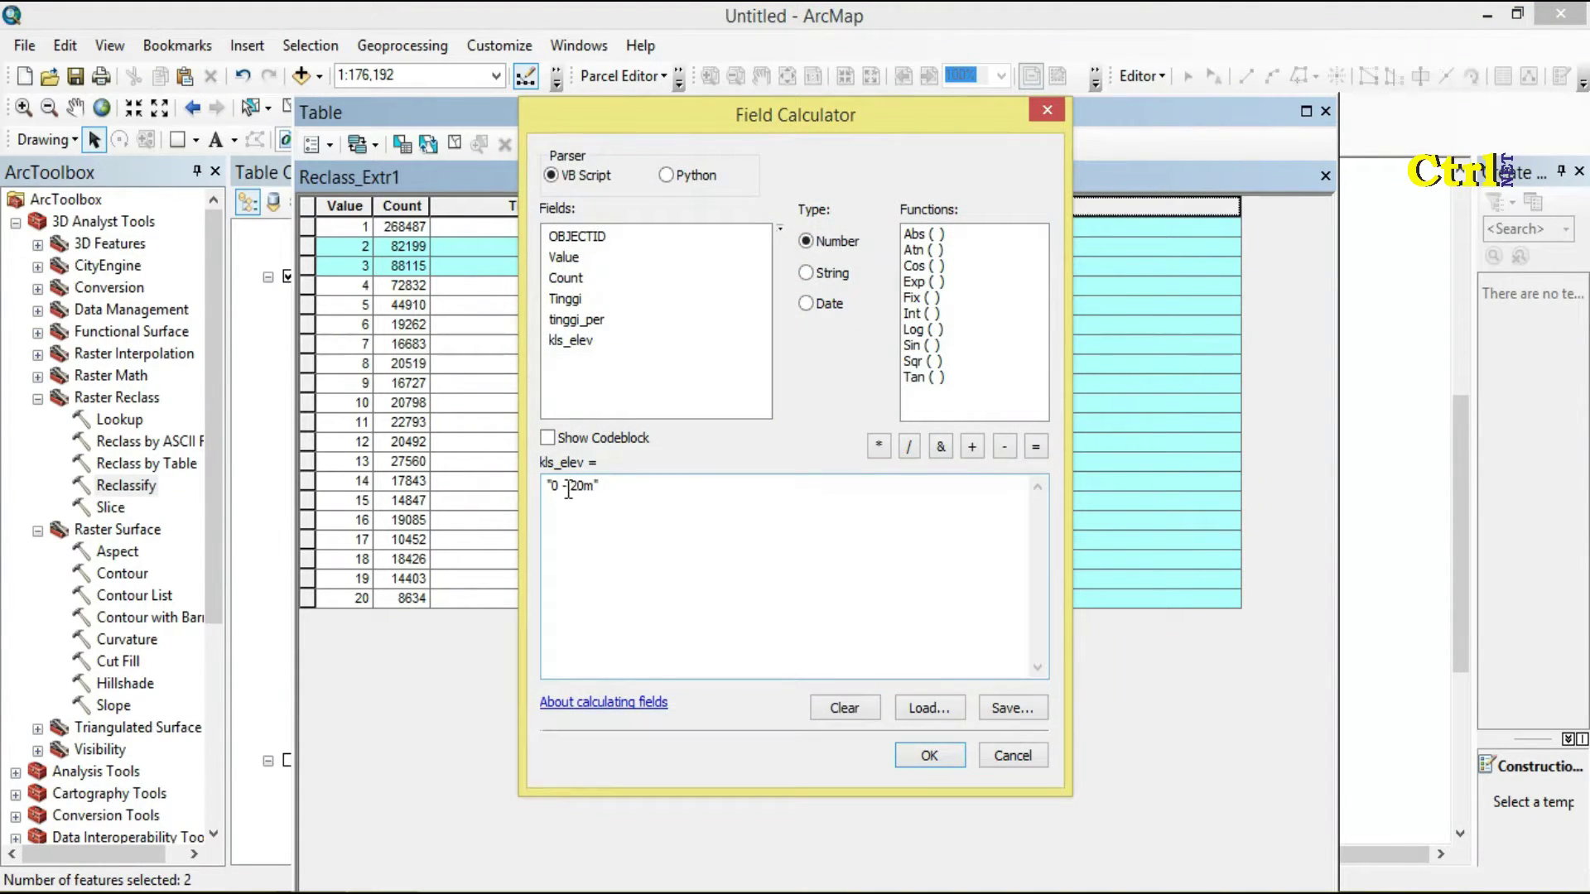
left_click(561, 486)
key("BackSpace")
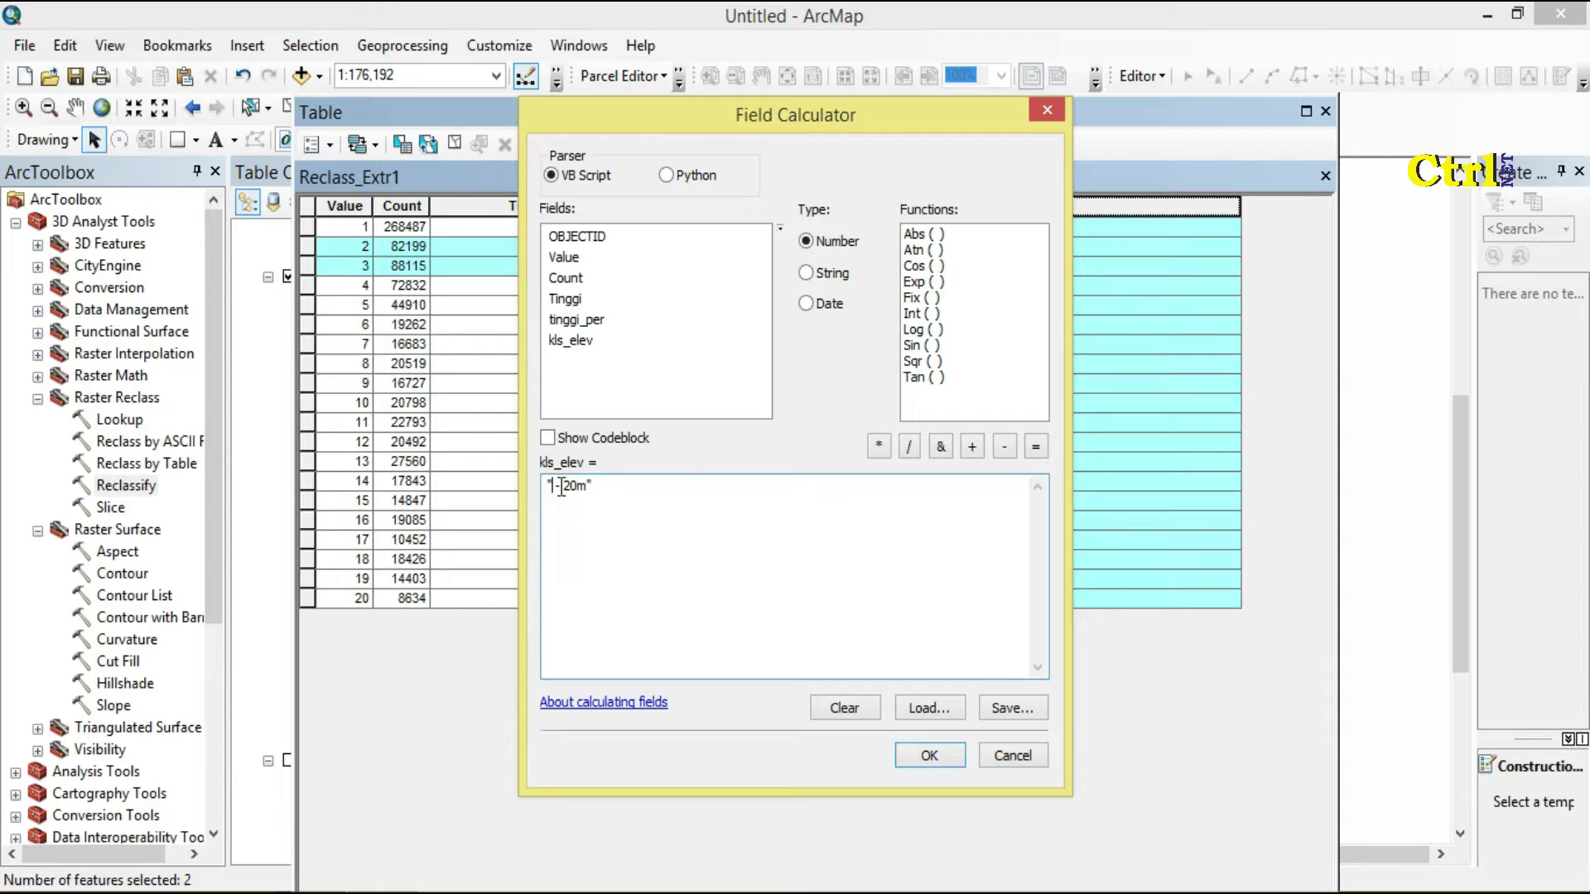
type("51")
key("BackSpace")
type("10")
left_click(926, 752)
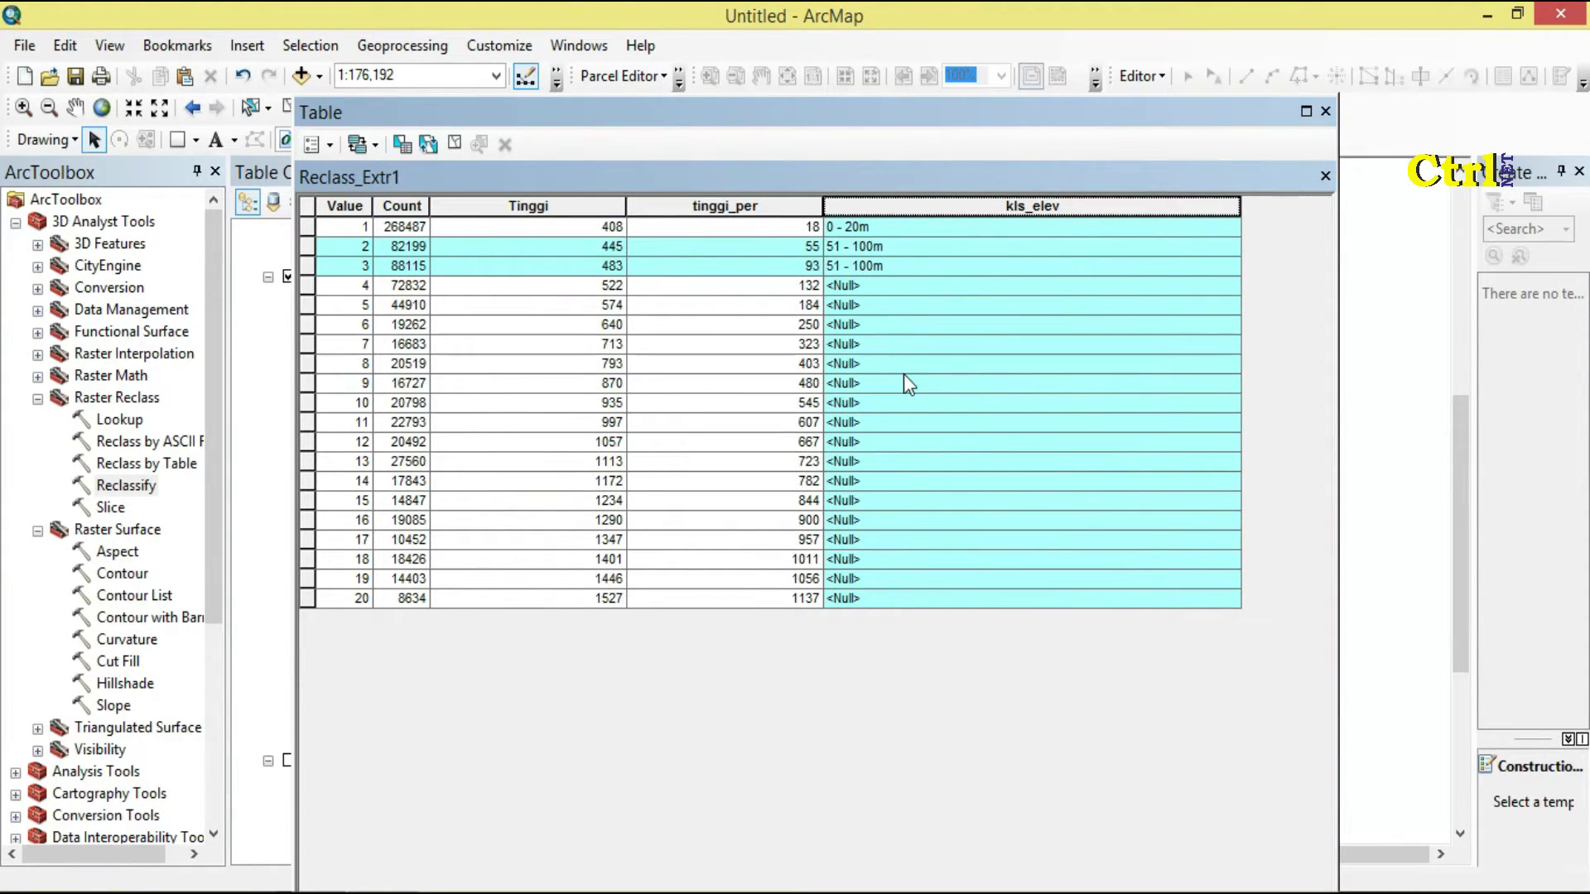
Step: Select the rows with values 4 to 6 and calculate their kls_elev as "101 - 300m" with the Field Calculator
left_click(310, 289)
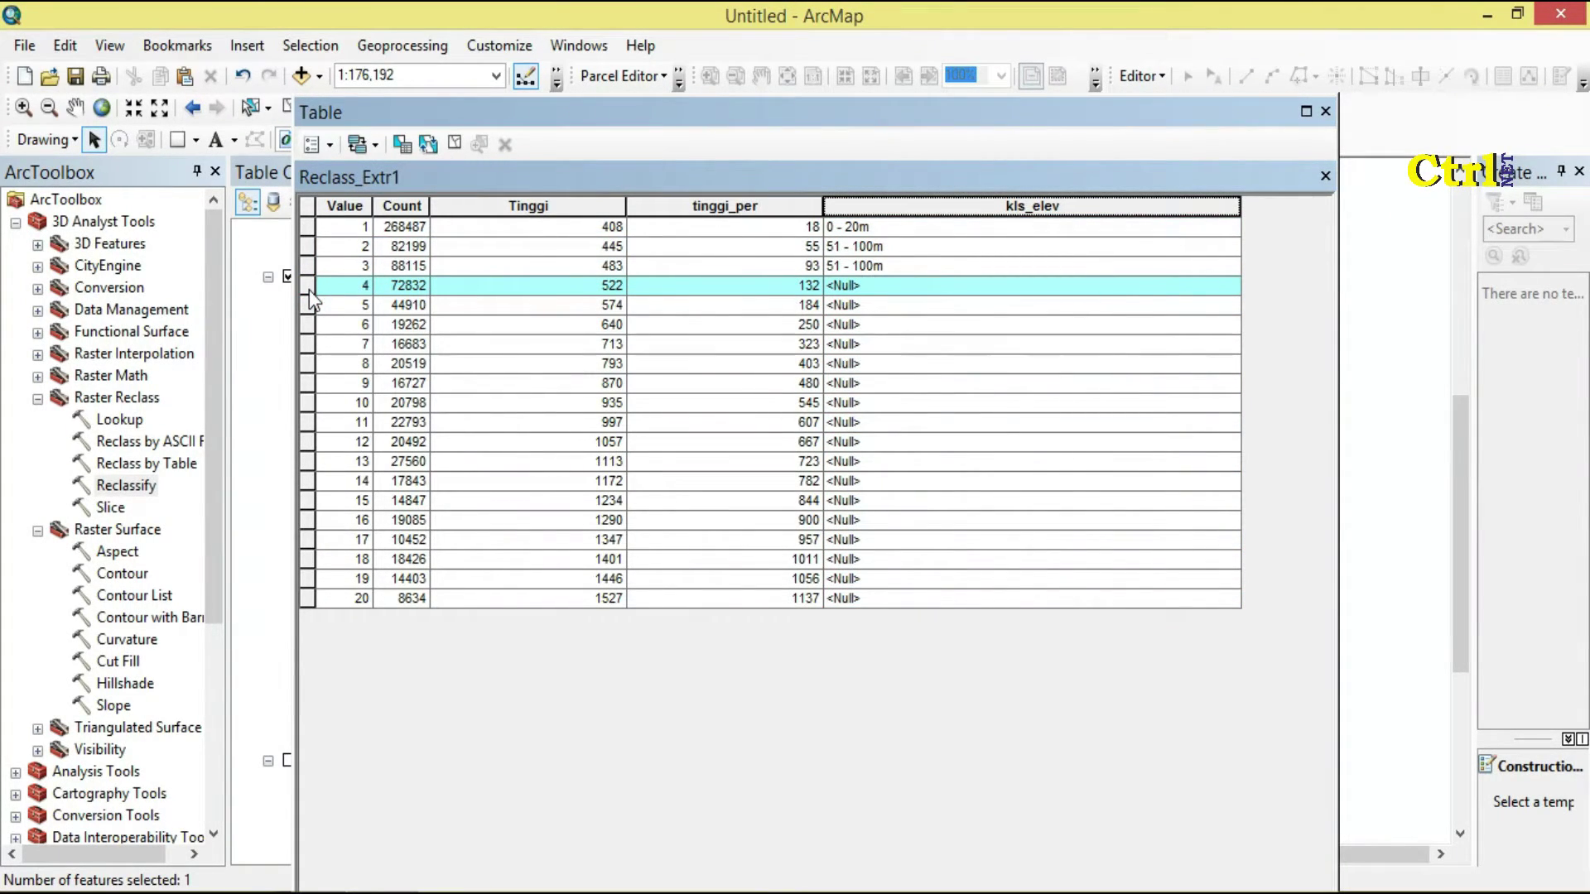
left_click(310, 289)
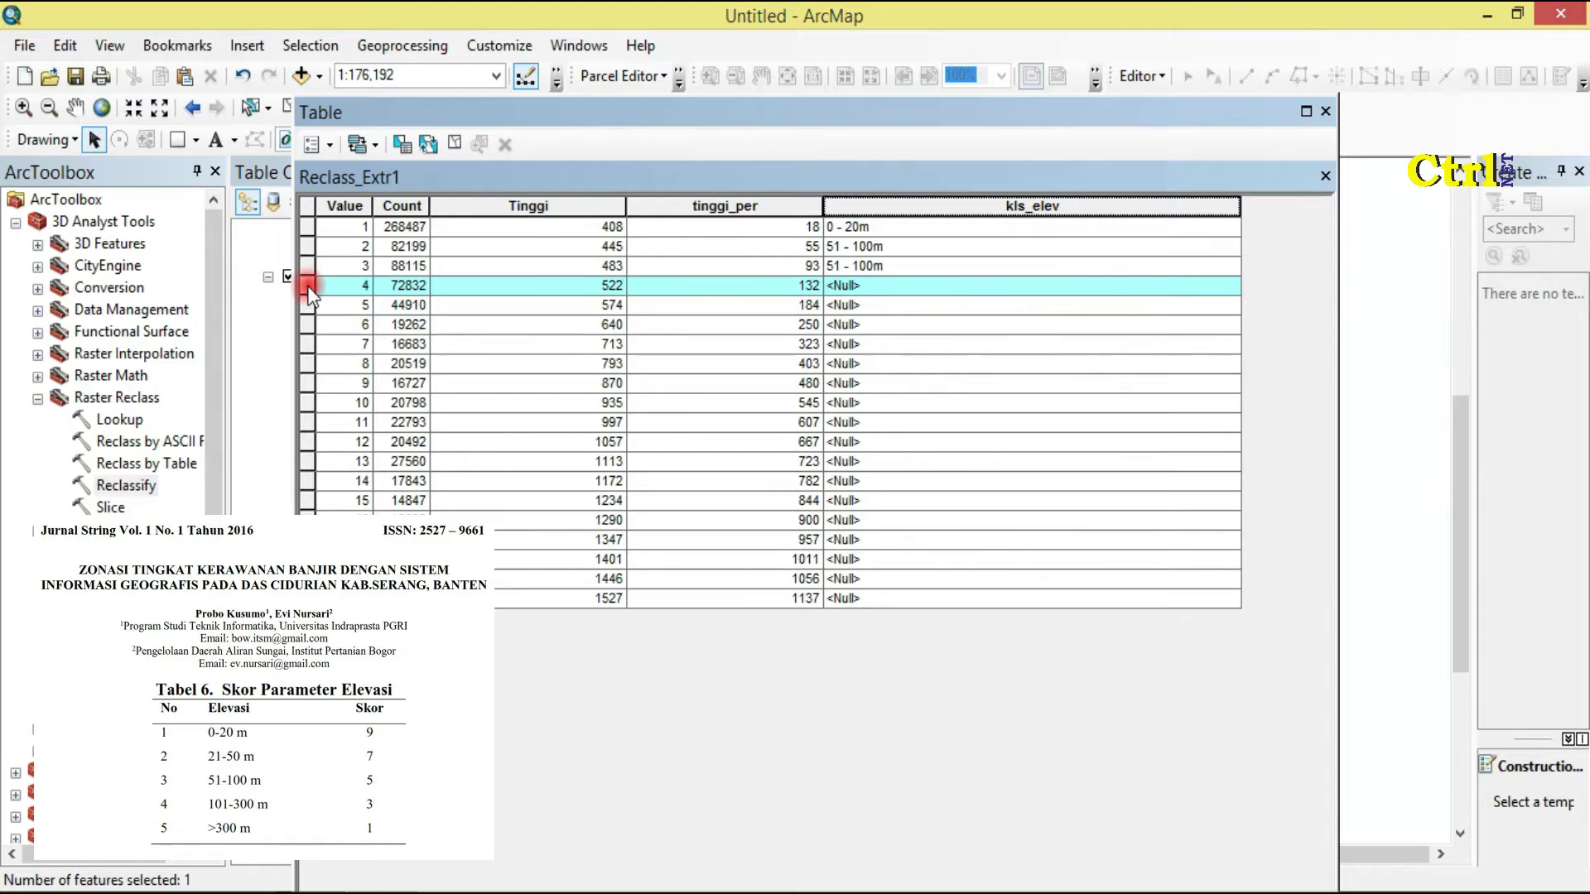
left_click_drag(309, 288, 309, 325)
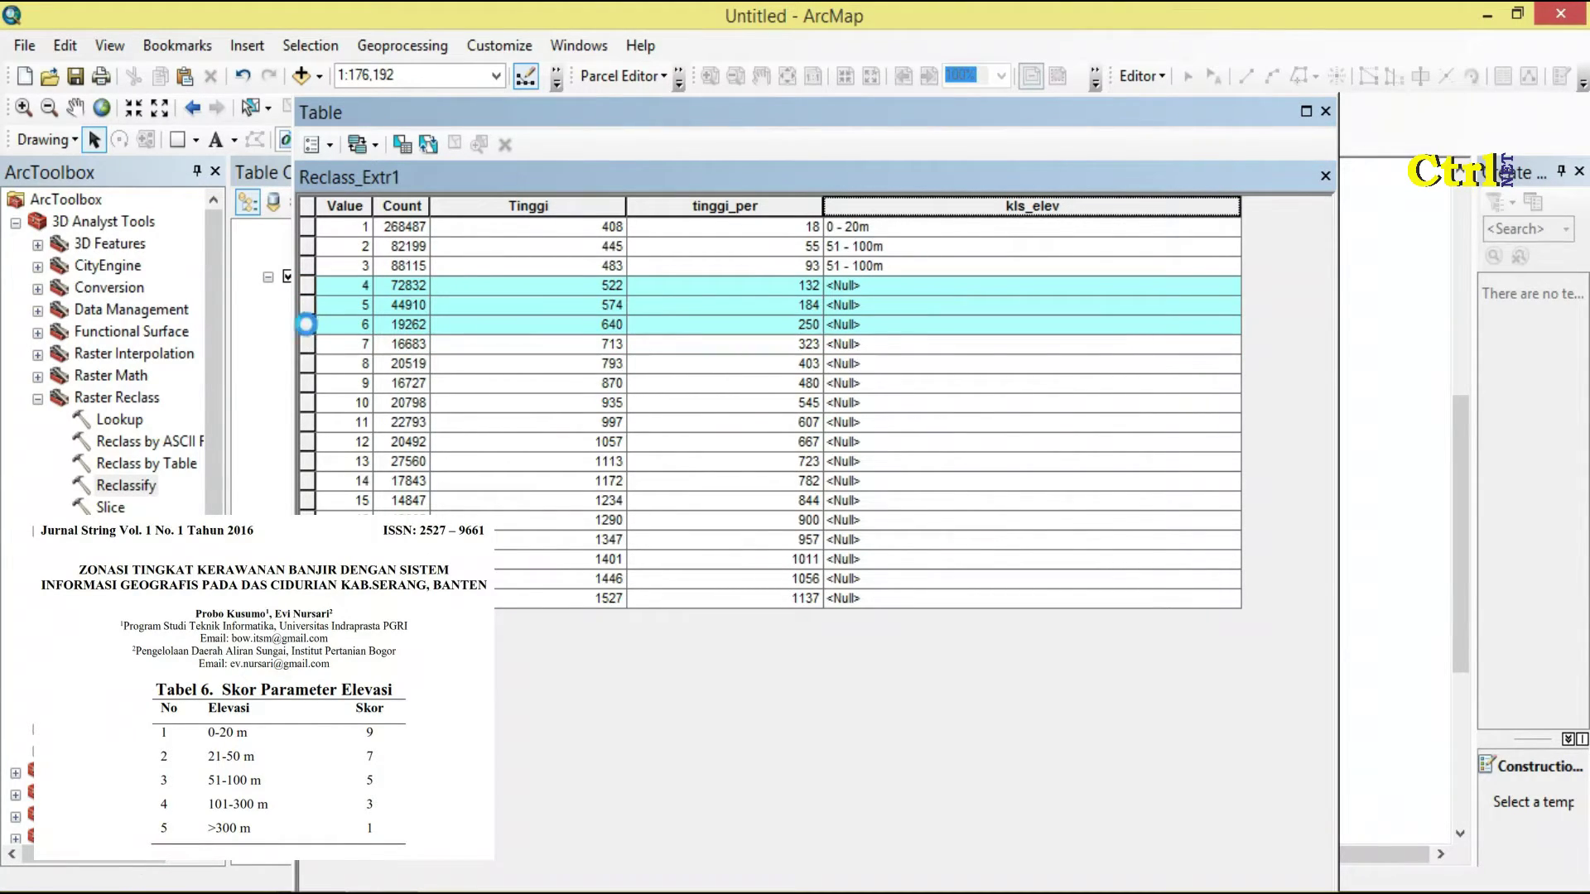
left_click(948, 205)
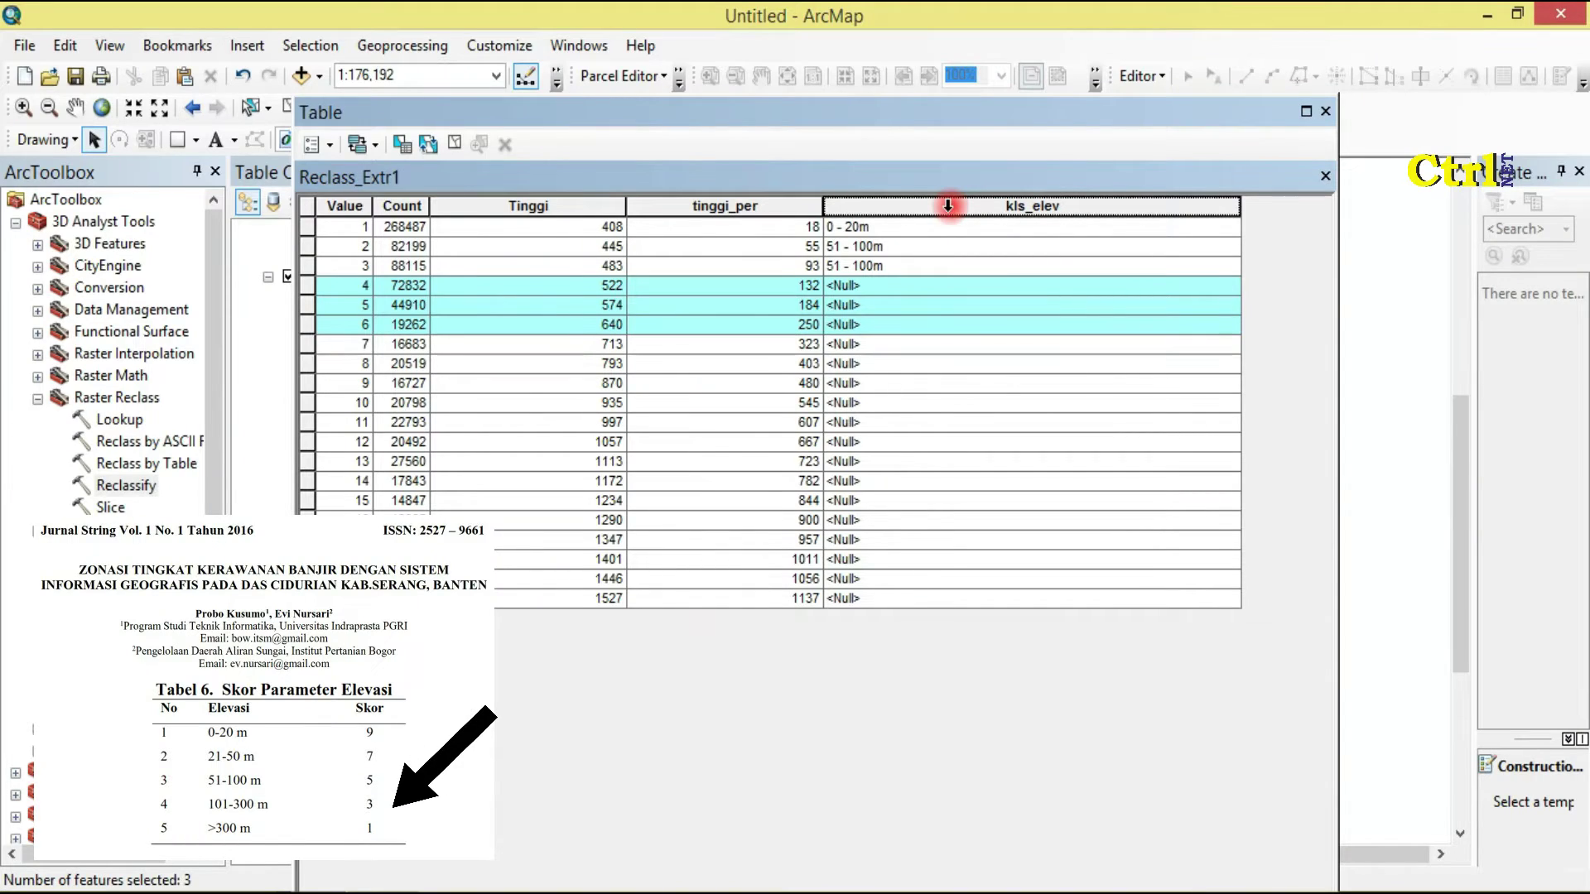
right_click(948, 206)
left_click(1048, 356)
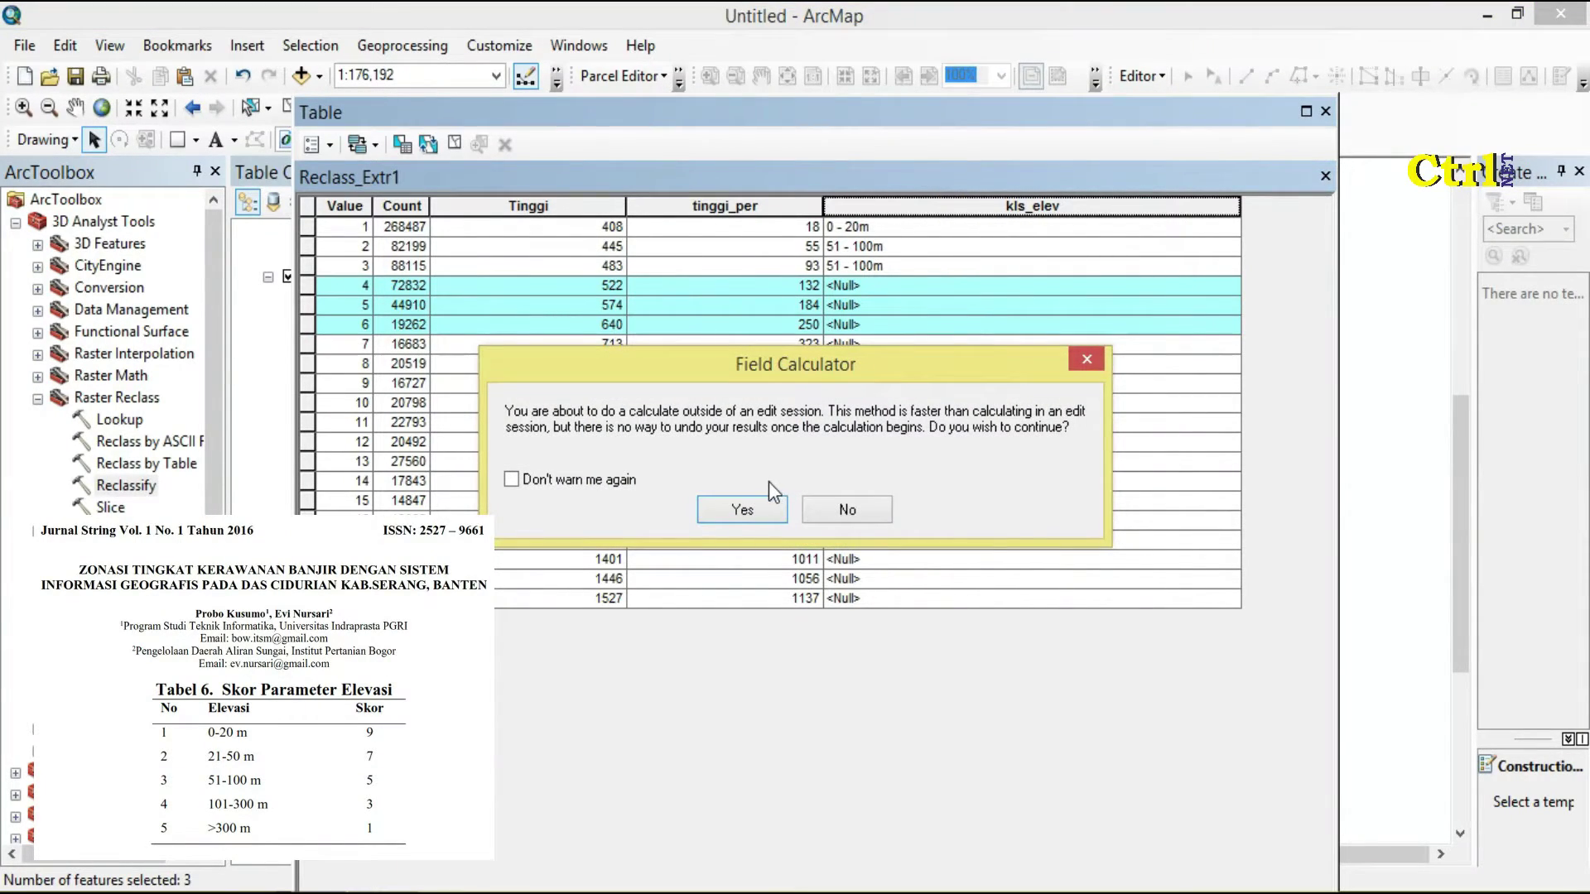
left_click(742, 509)
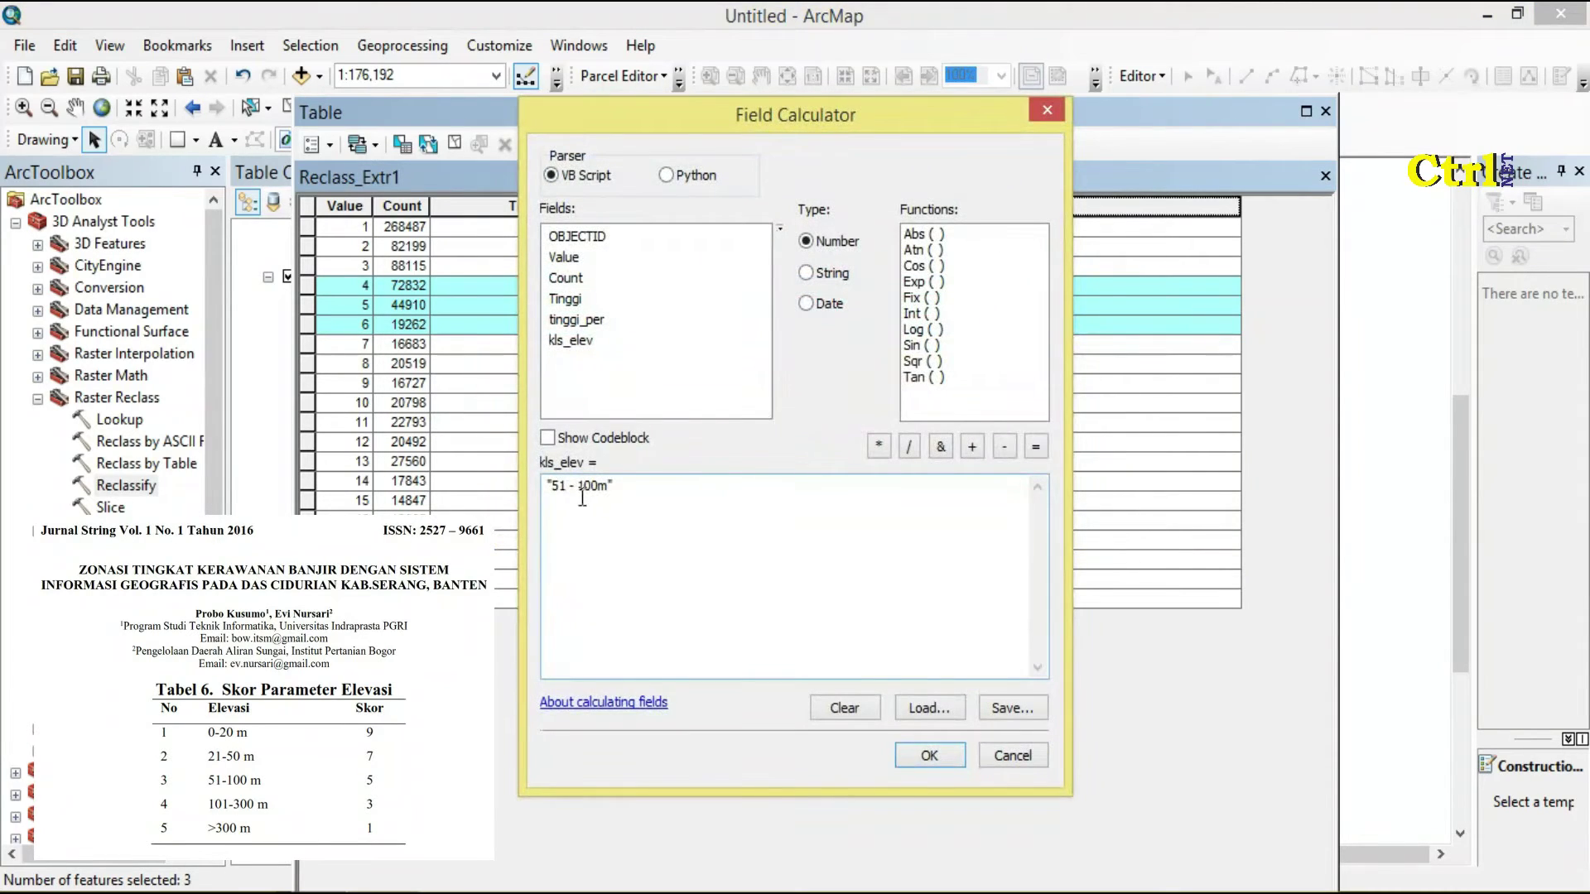
left_click(563, 486)
key("BackSpace")
key("BackSpace")
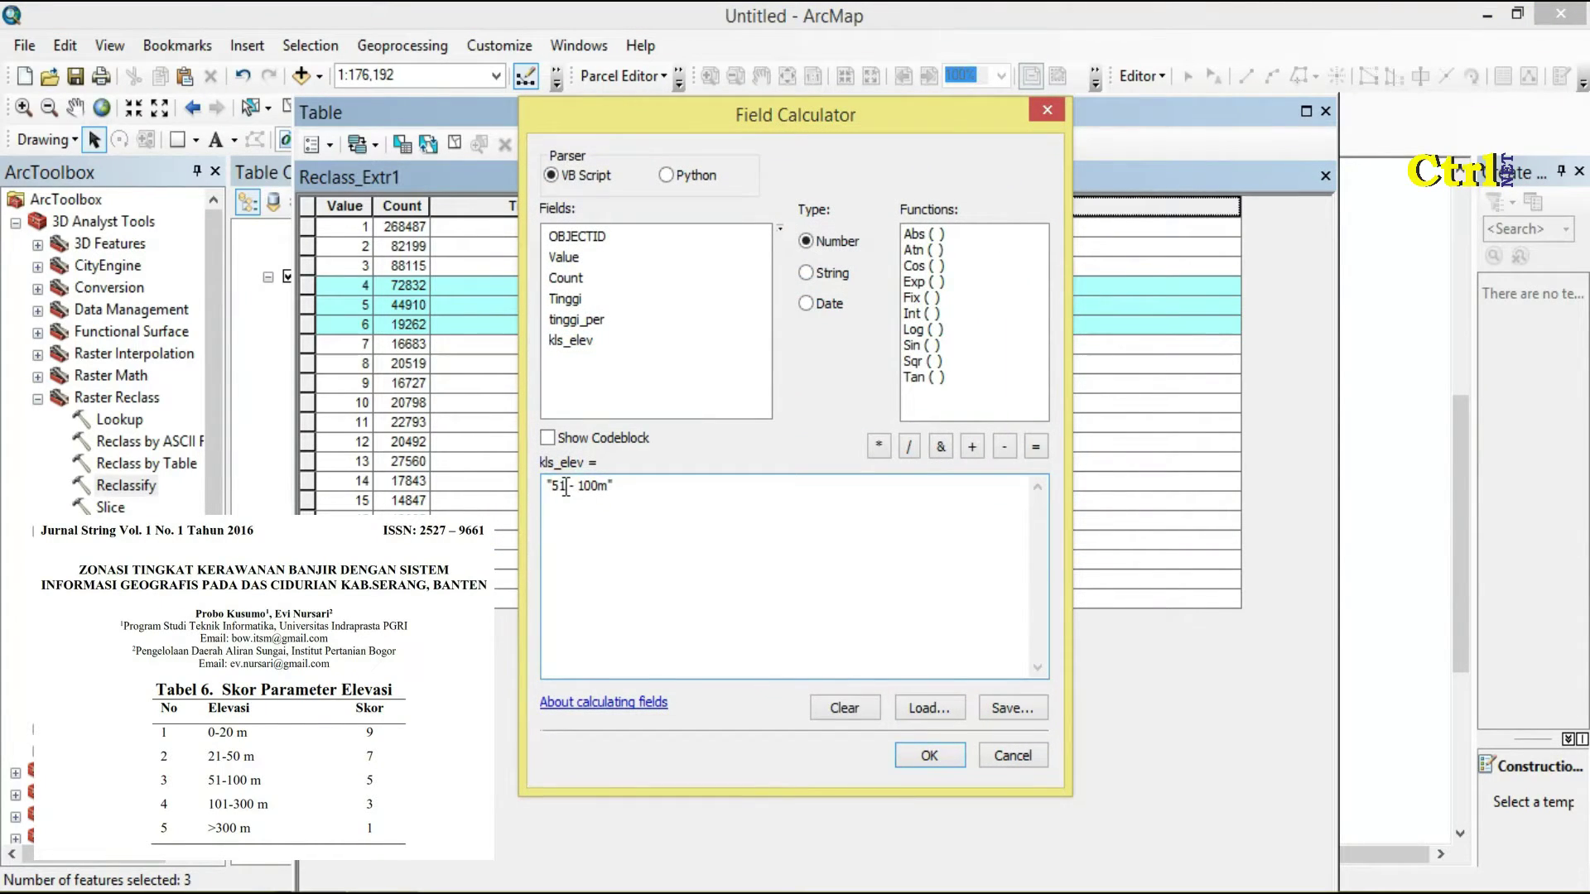
type("101")
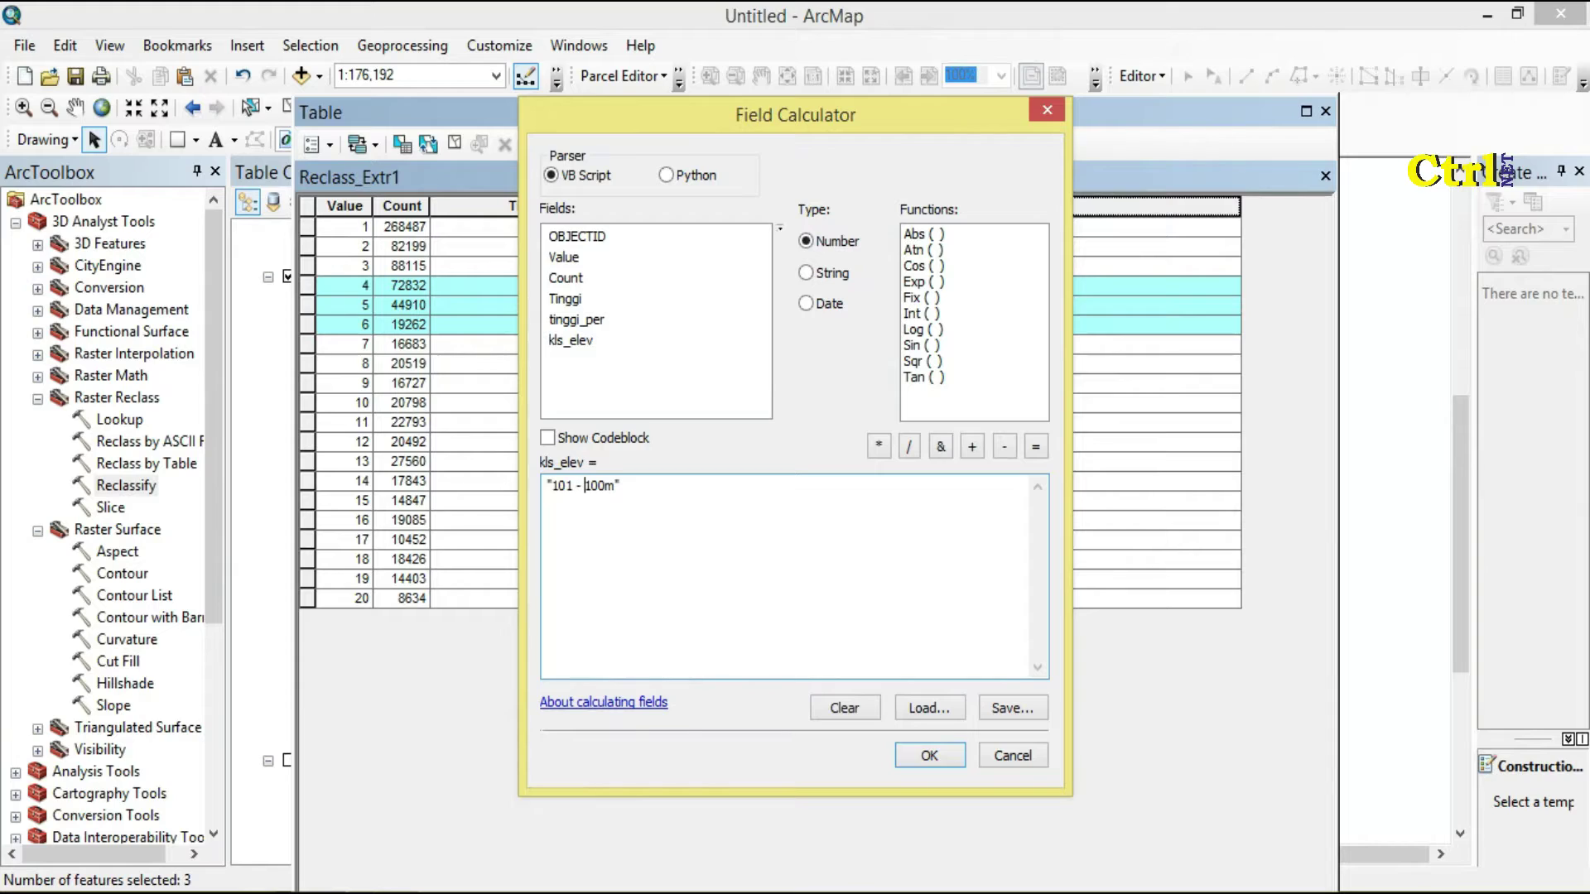
key("BackSpace")
type("3")
left_click(941, 753)
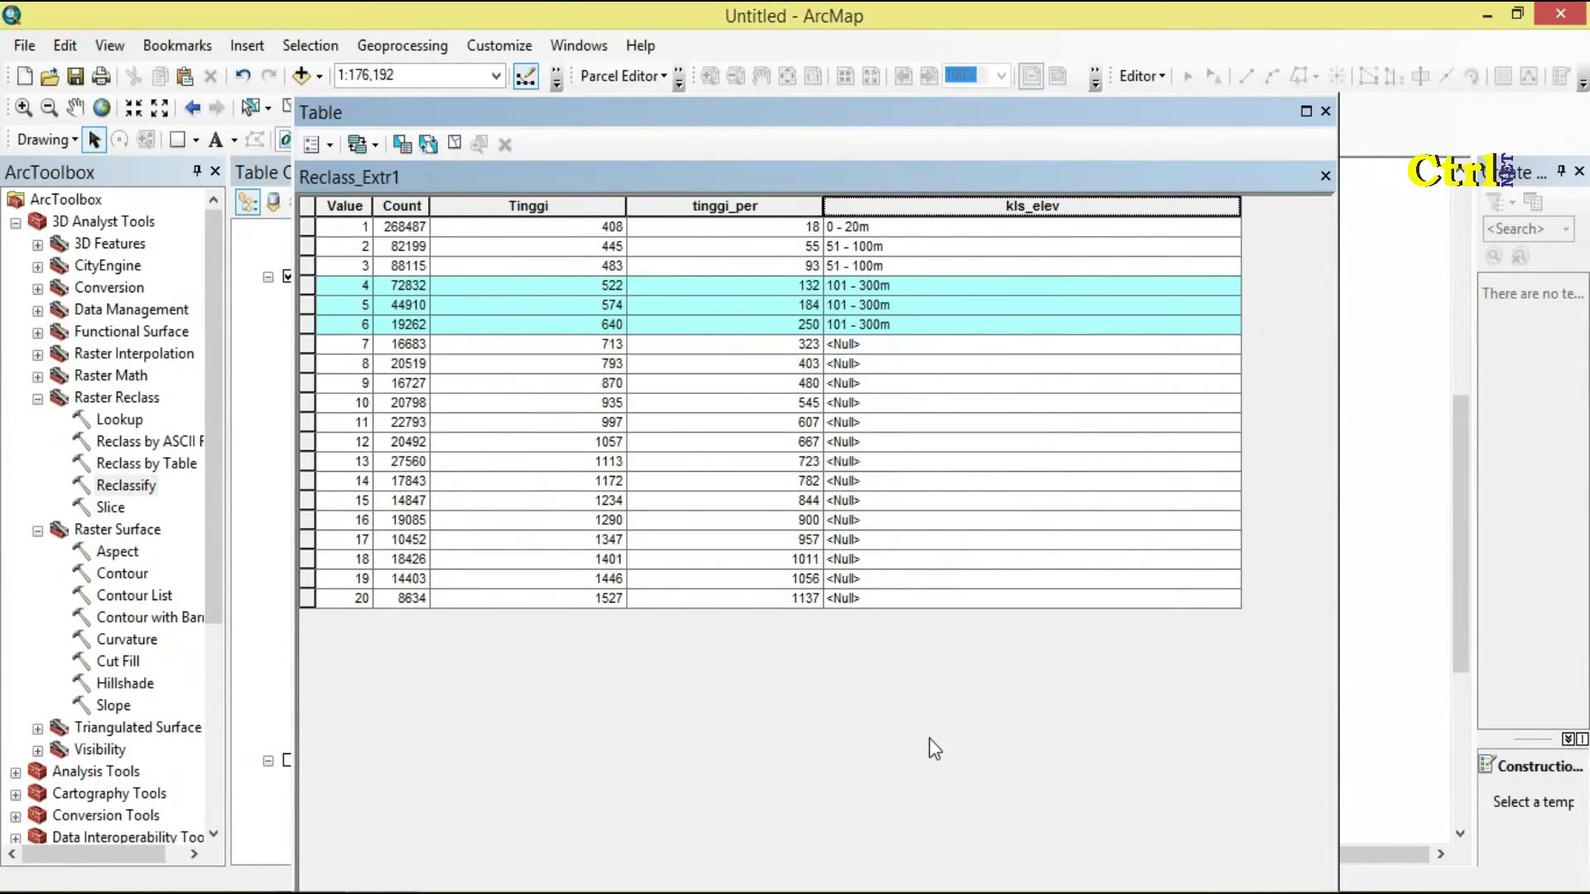
Step: Select the rows with values 7 to 20, calculate their kls_elev as ">300m", then clear the selection and close the table
left_click_drag(302, 346, 306, 598)
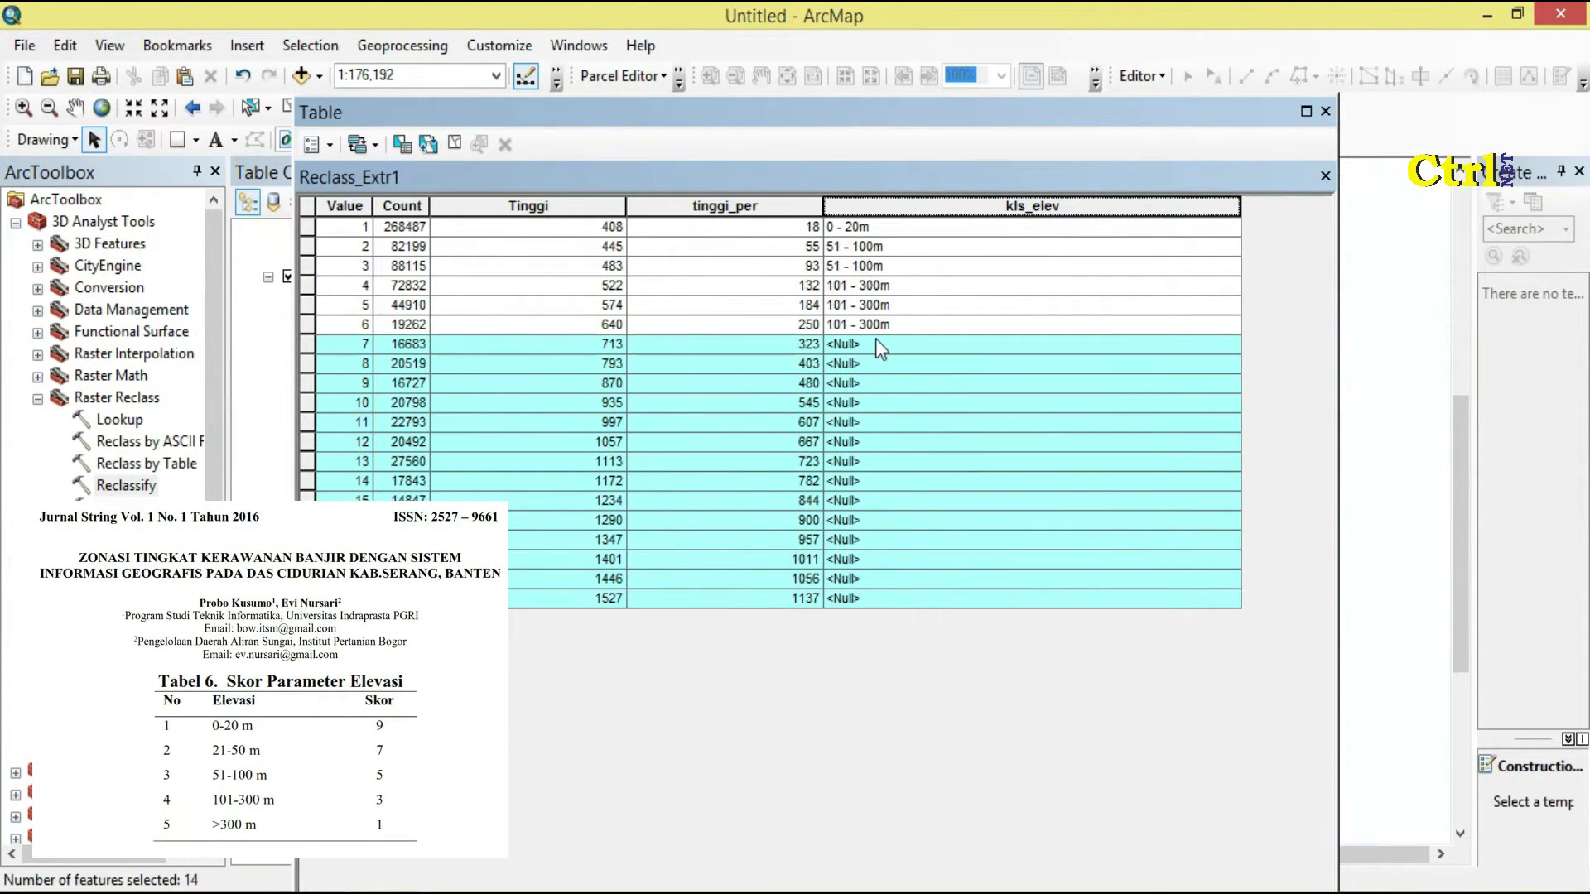
right_click(954, 204)
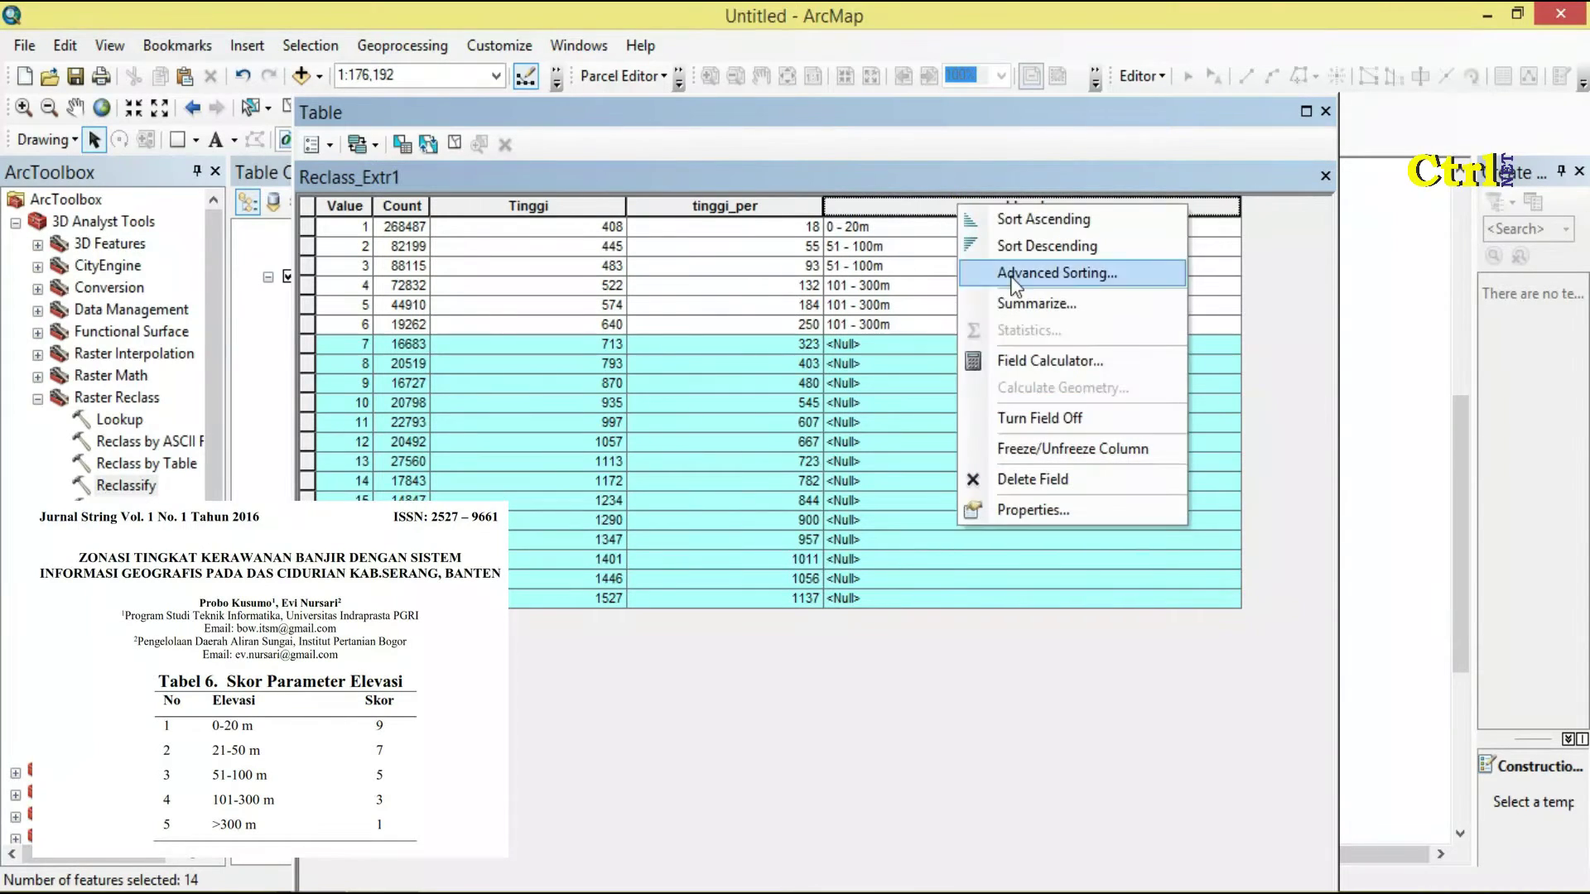
left_click(1113, 366)
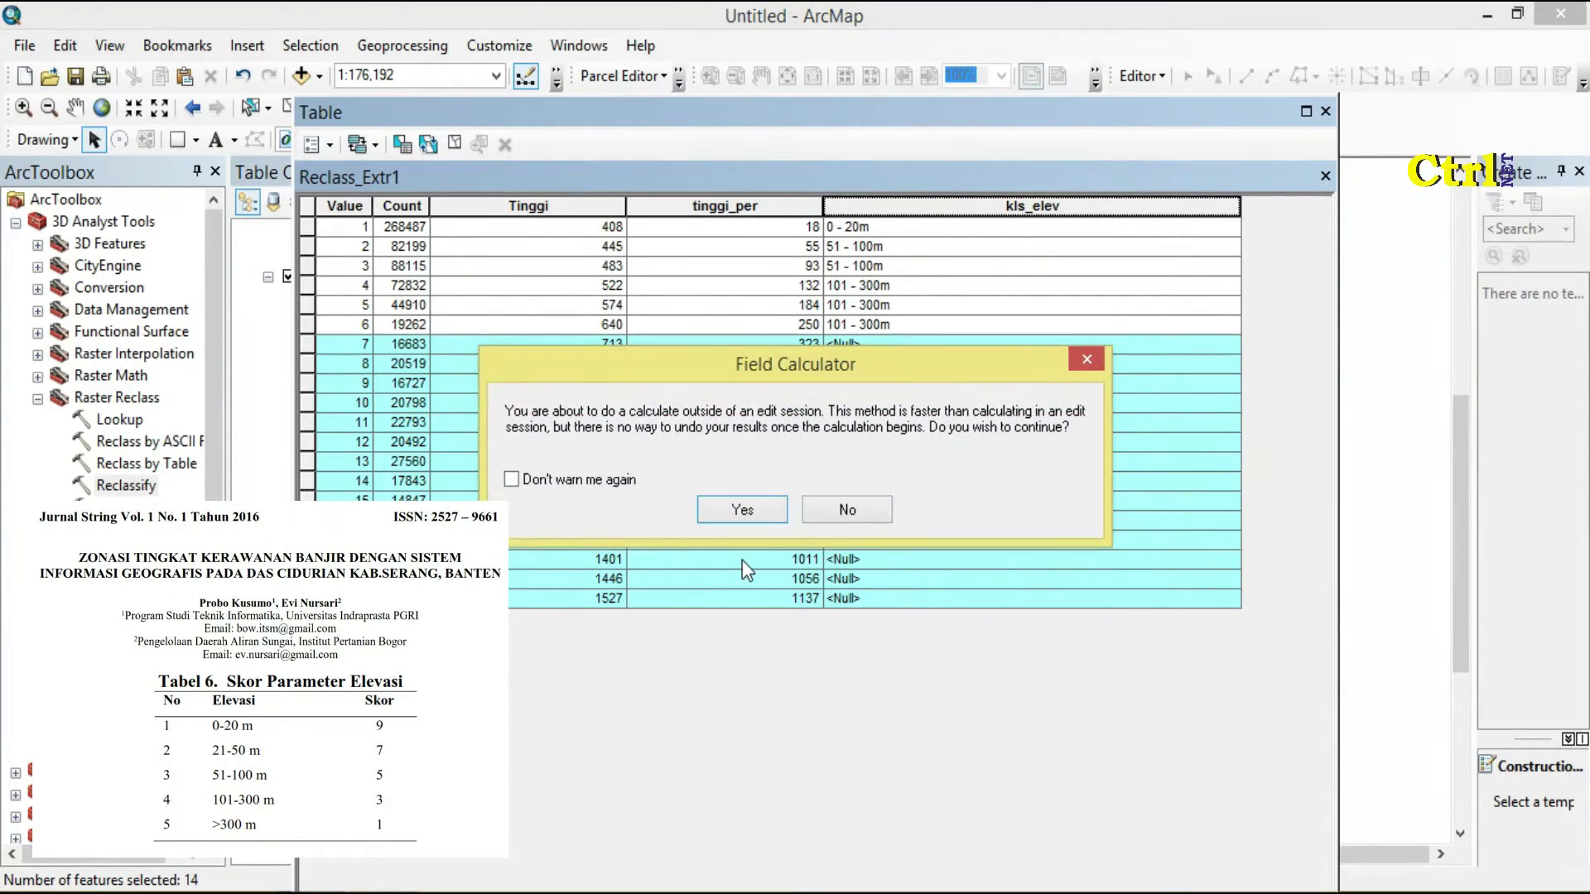
left_click(743, 510)
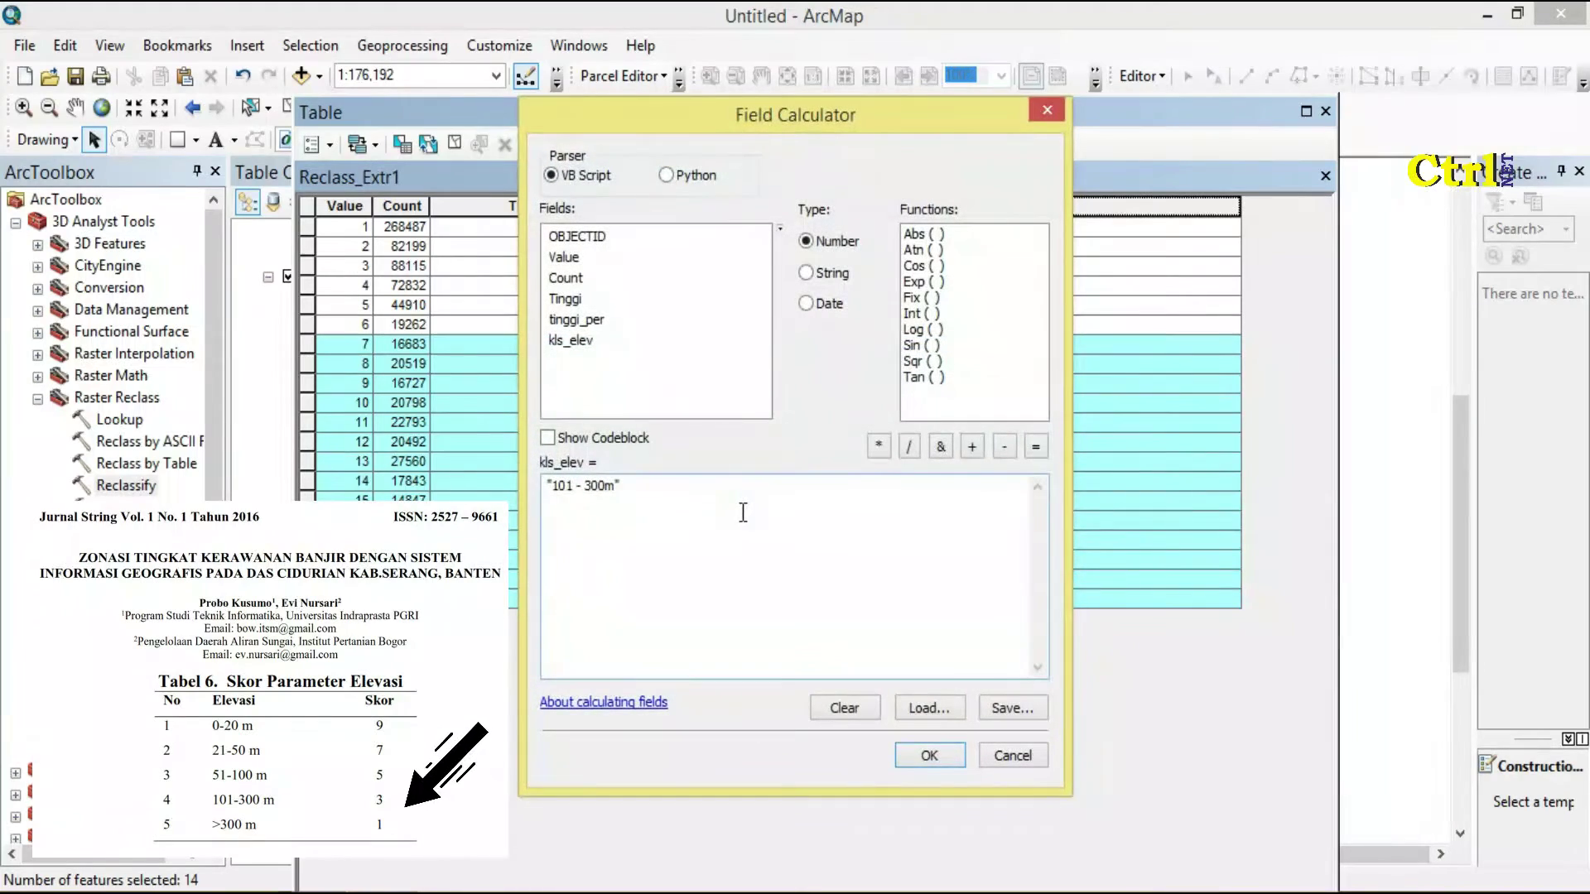
left_click_drag(584, 488, 556, 494)
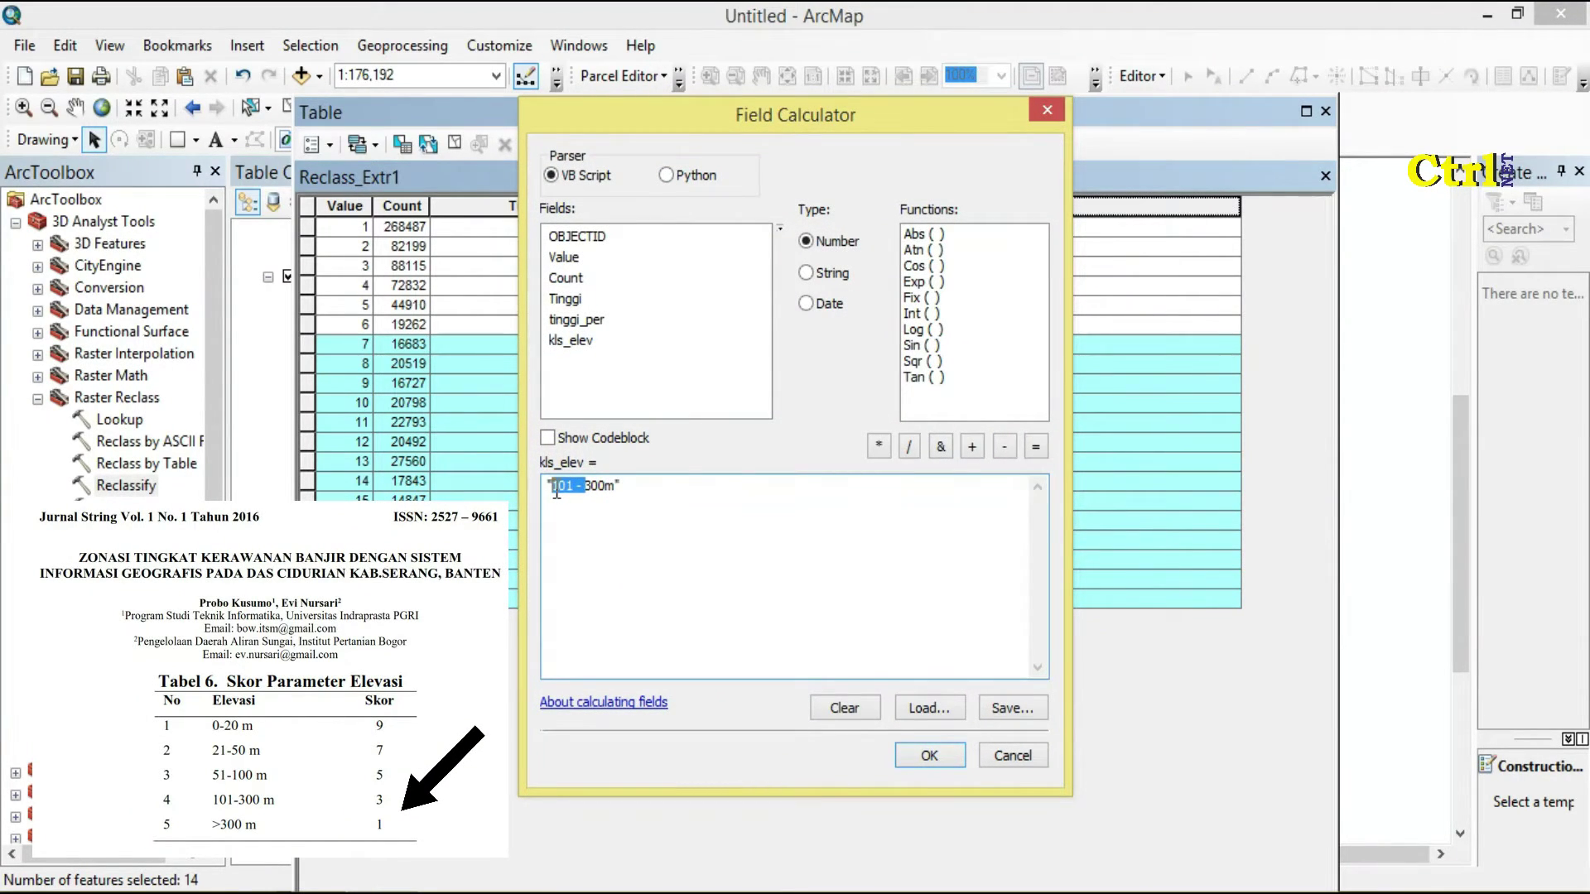
key("BackSpace")
type(">")
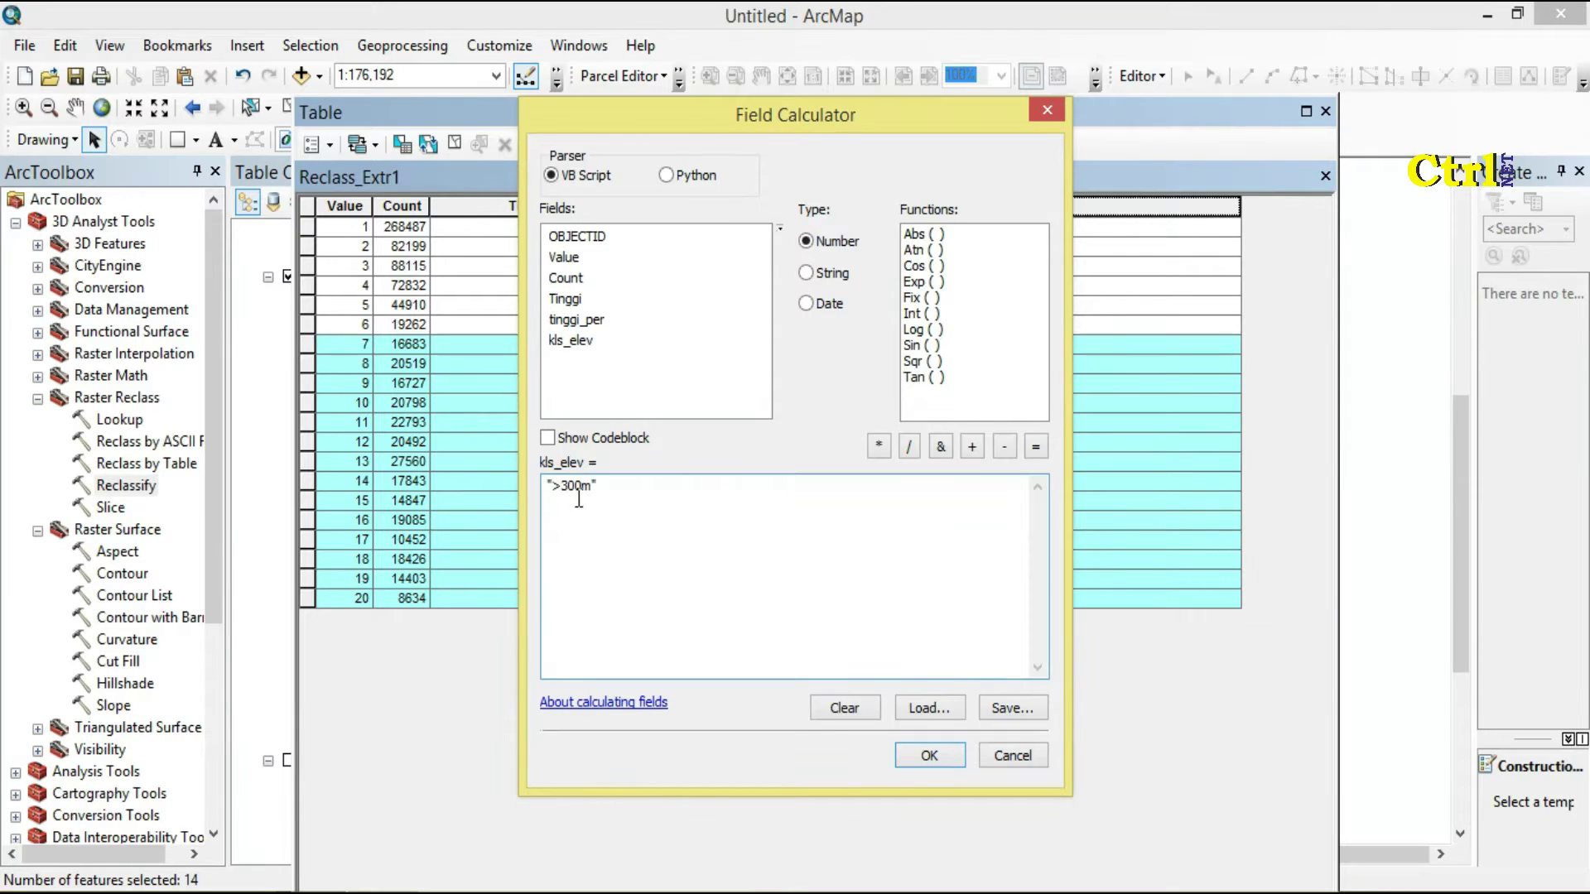
left_click(929, 755)
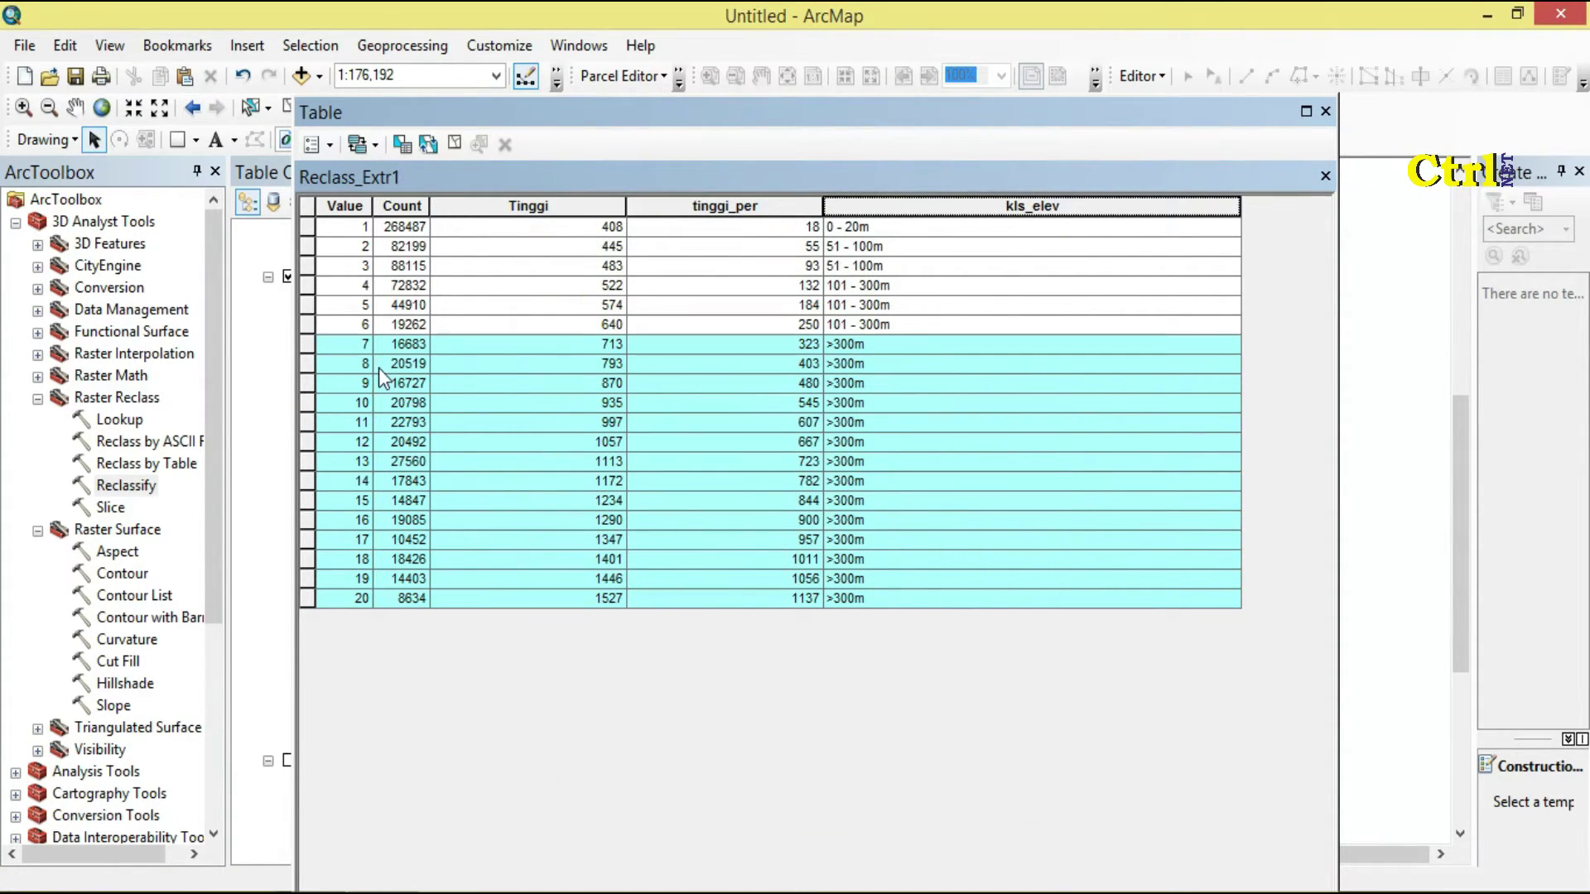
left_click(311, 207)
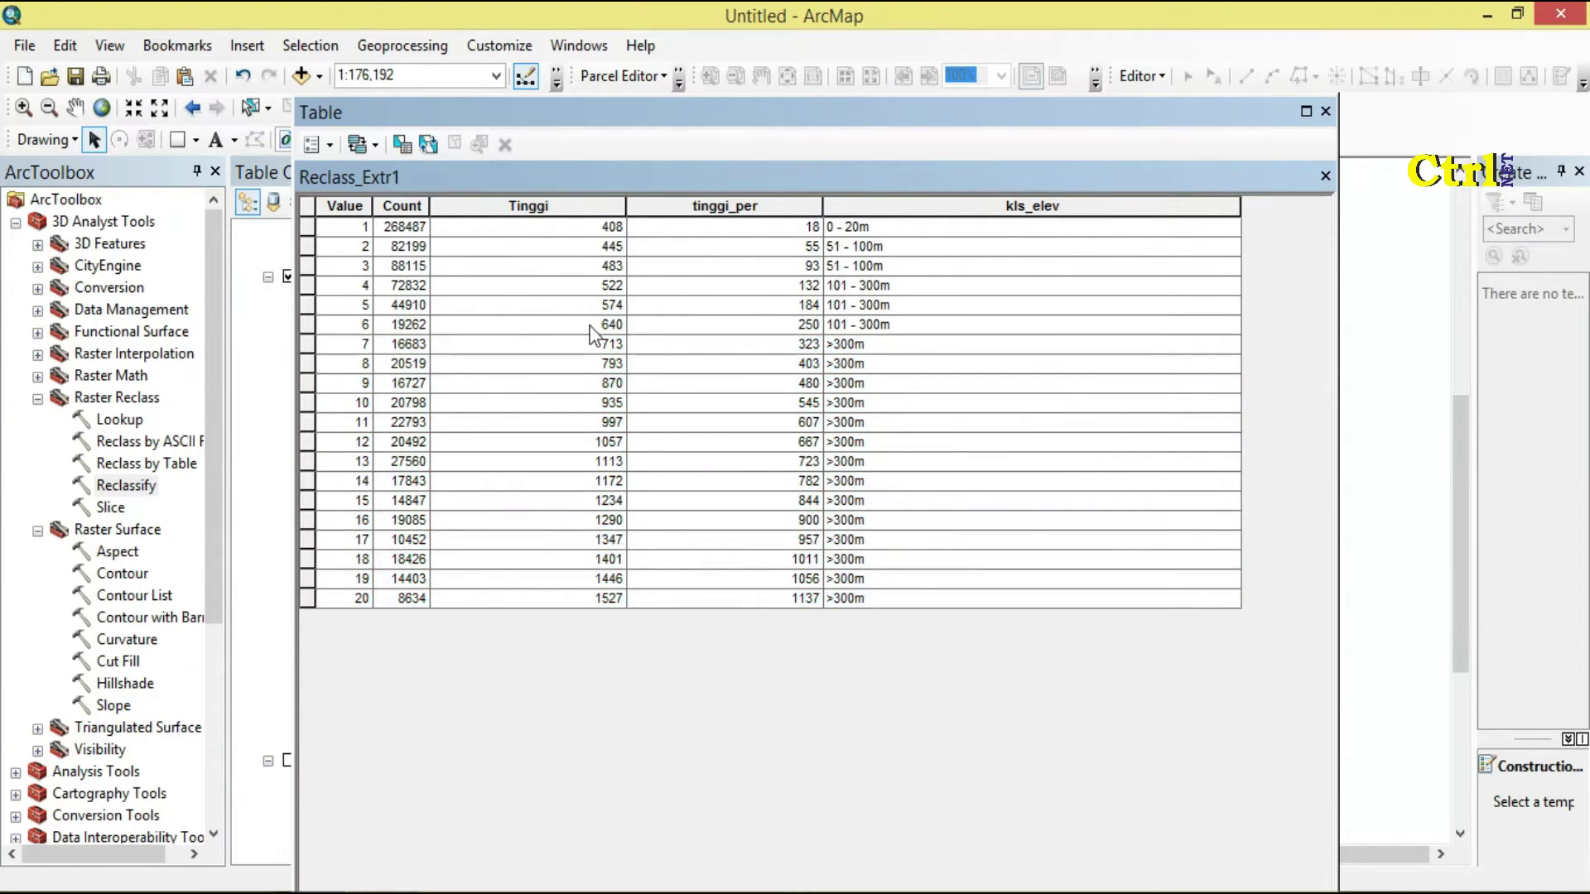
left_click(1324, 176)
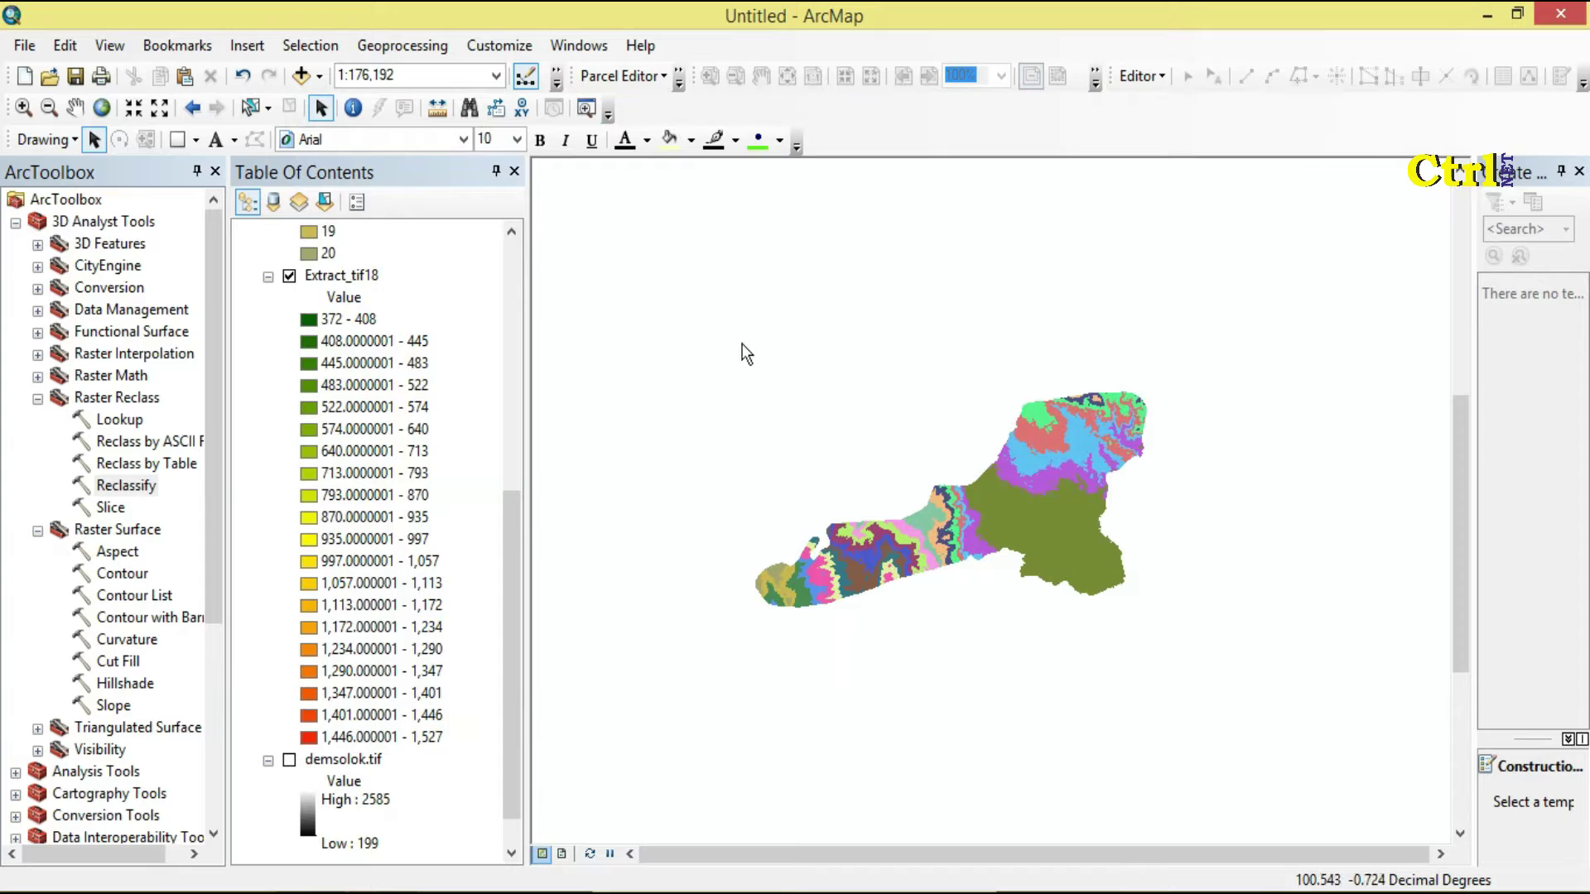
Step: Reopen the Reclass_Extr1 attribute table and review the elevation classes assigned in kls_elev
left_click_drag(502, 531, 530, 228)
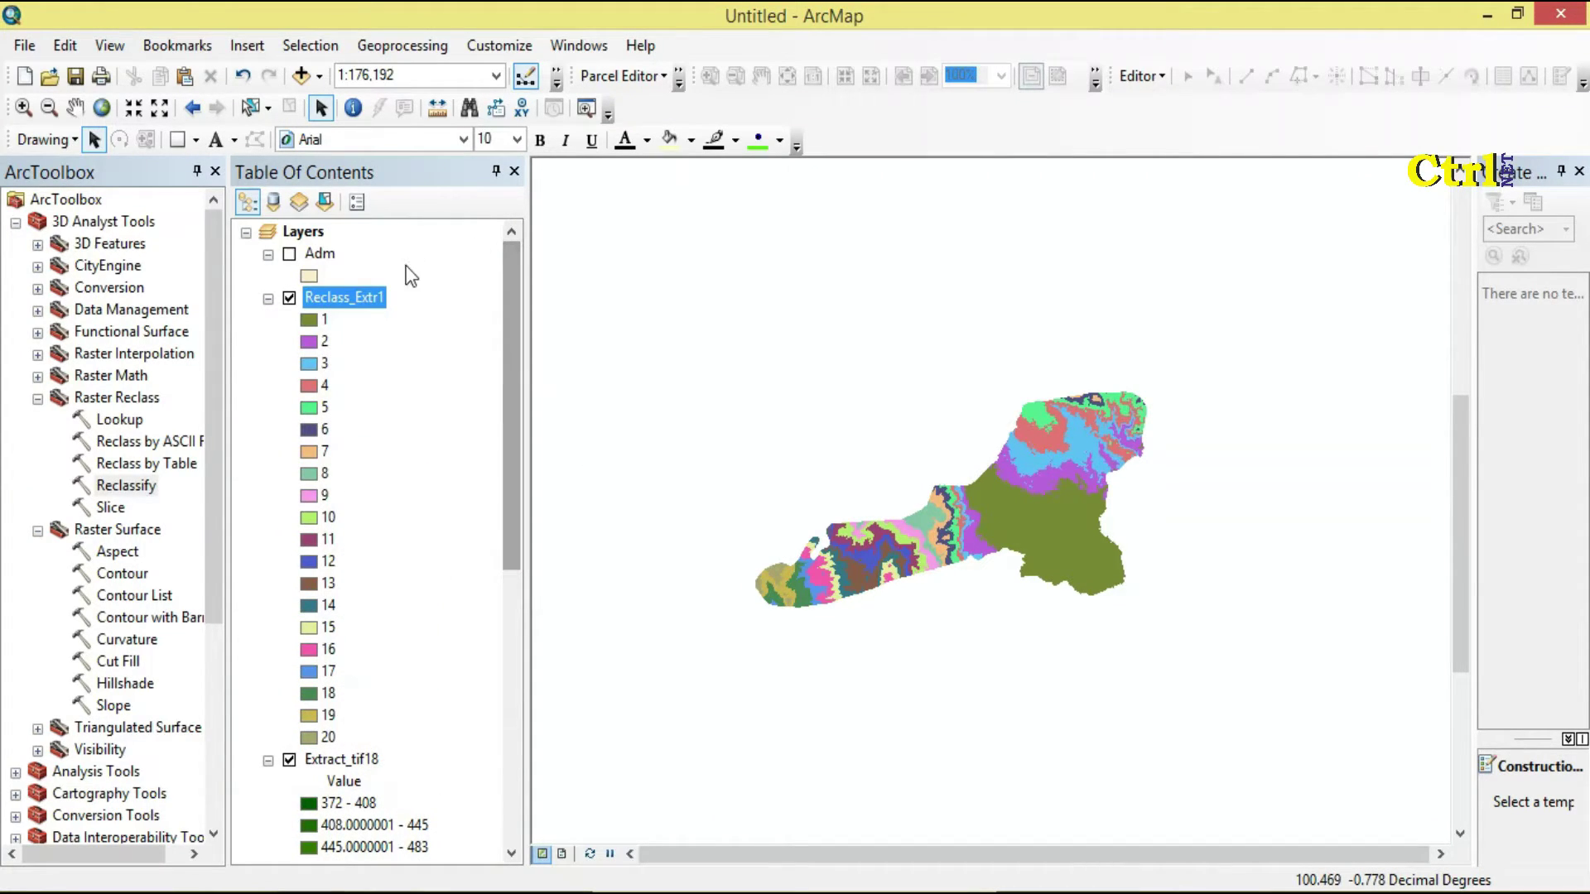
right_click(368, 296)
left_click(431, 366)
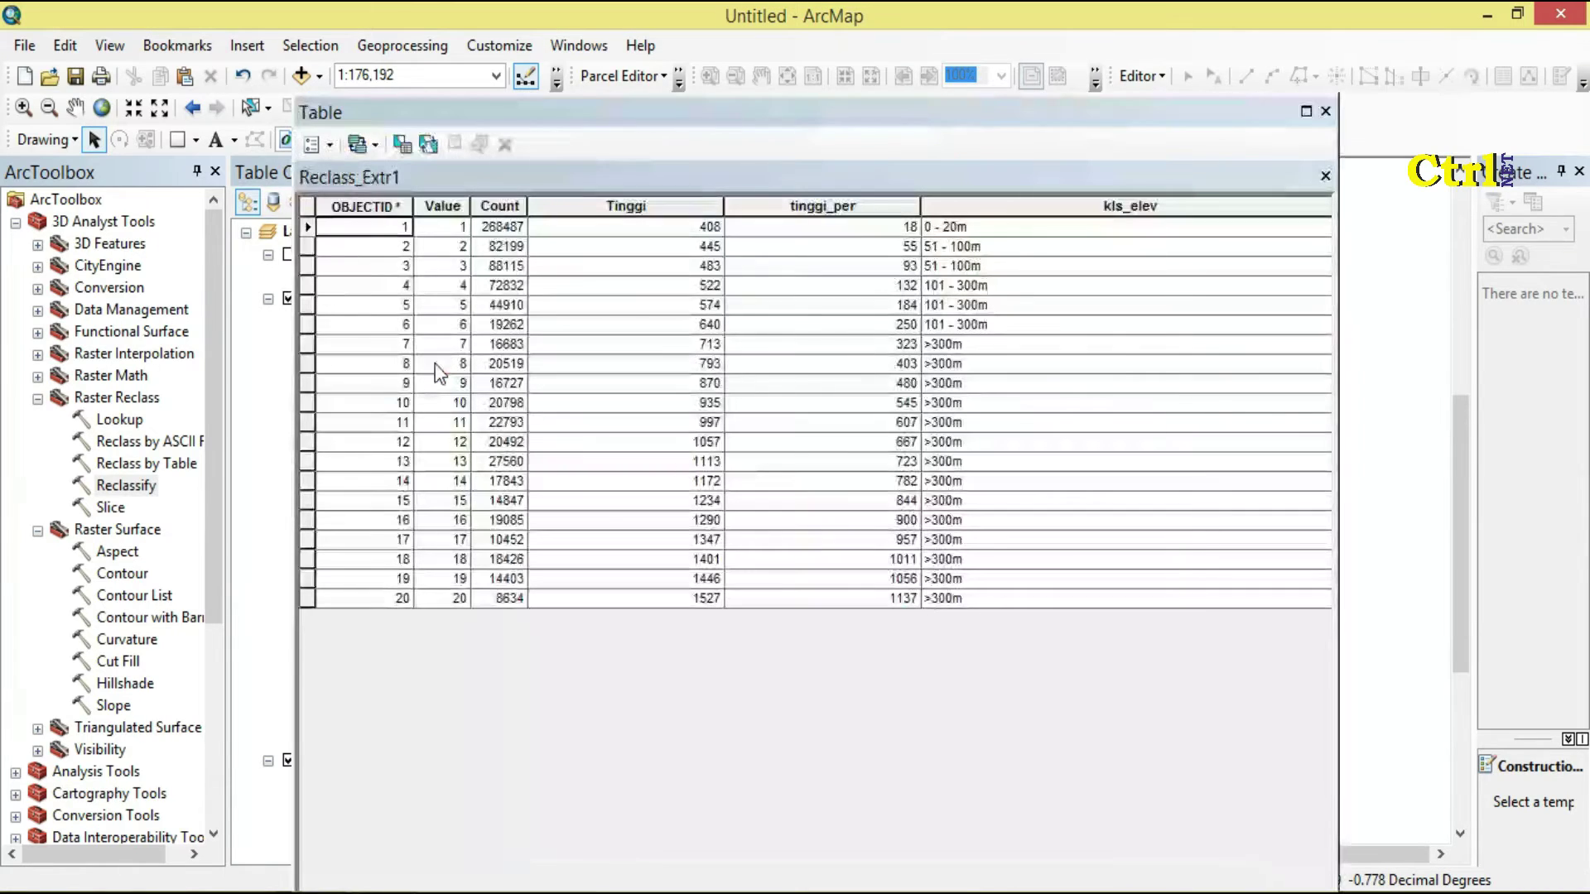
left_click(1325, 108)
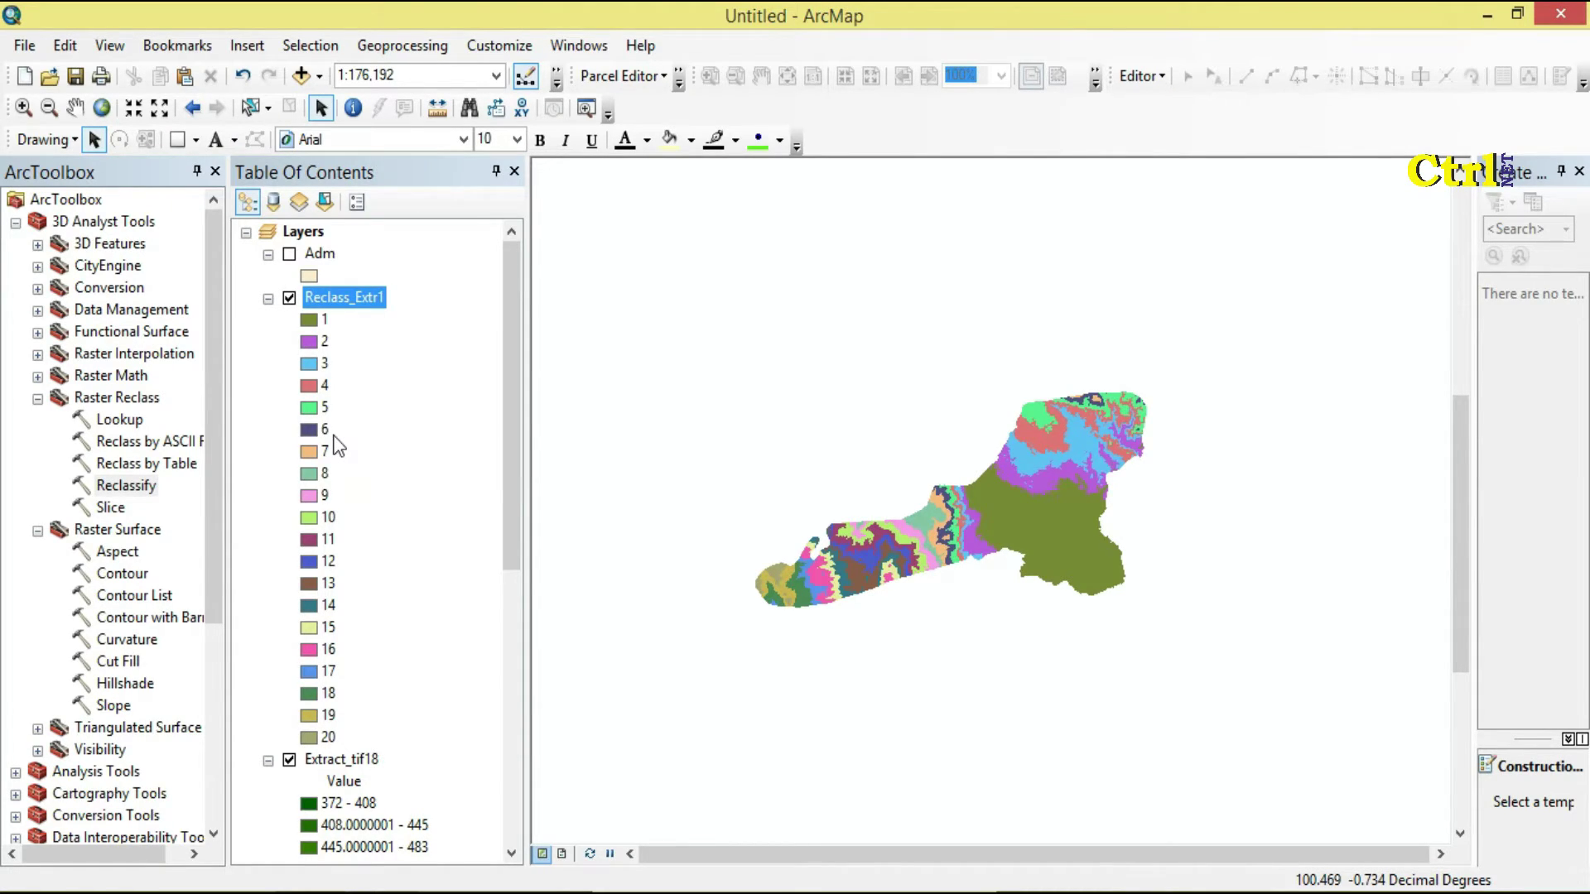
Step: Convert the Reclass_Extr1 raster to simplified polygons with Raster to Polygon, using kls_elev as the field
left_click(37, 398)
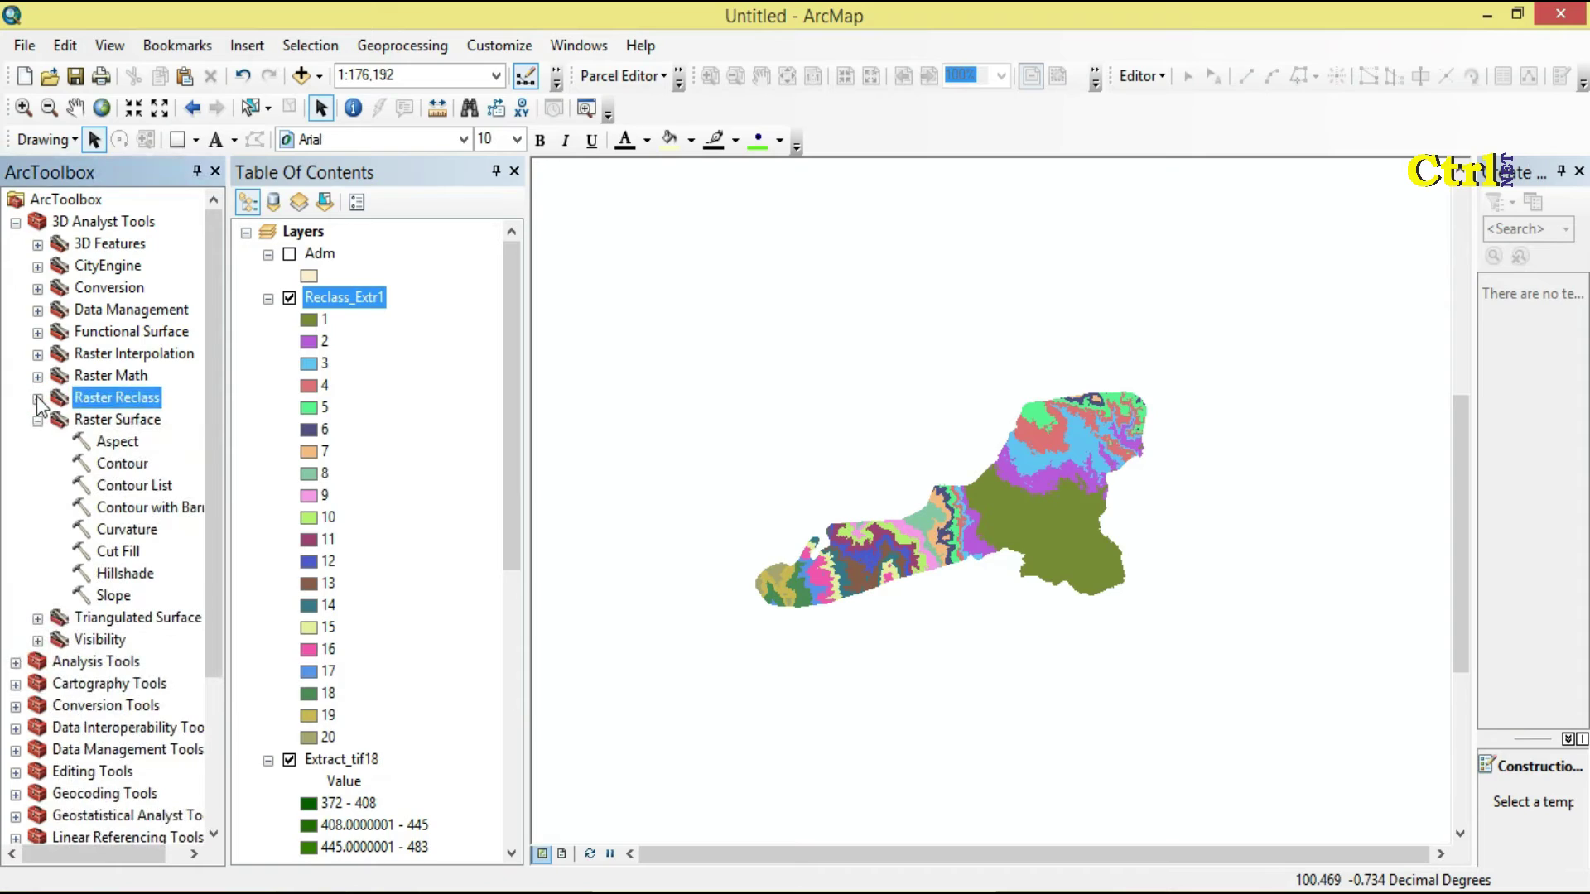
left_click(37, 420)
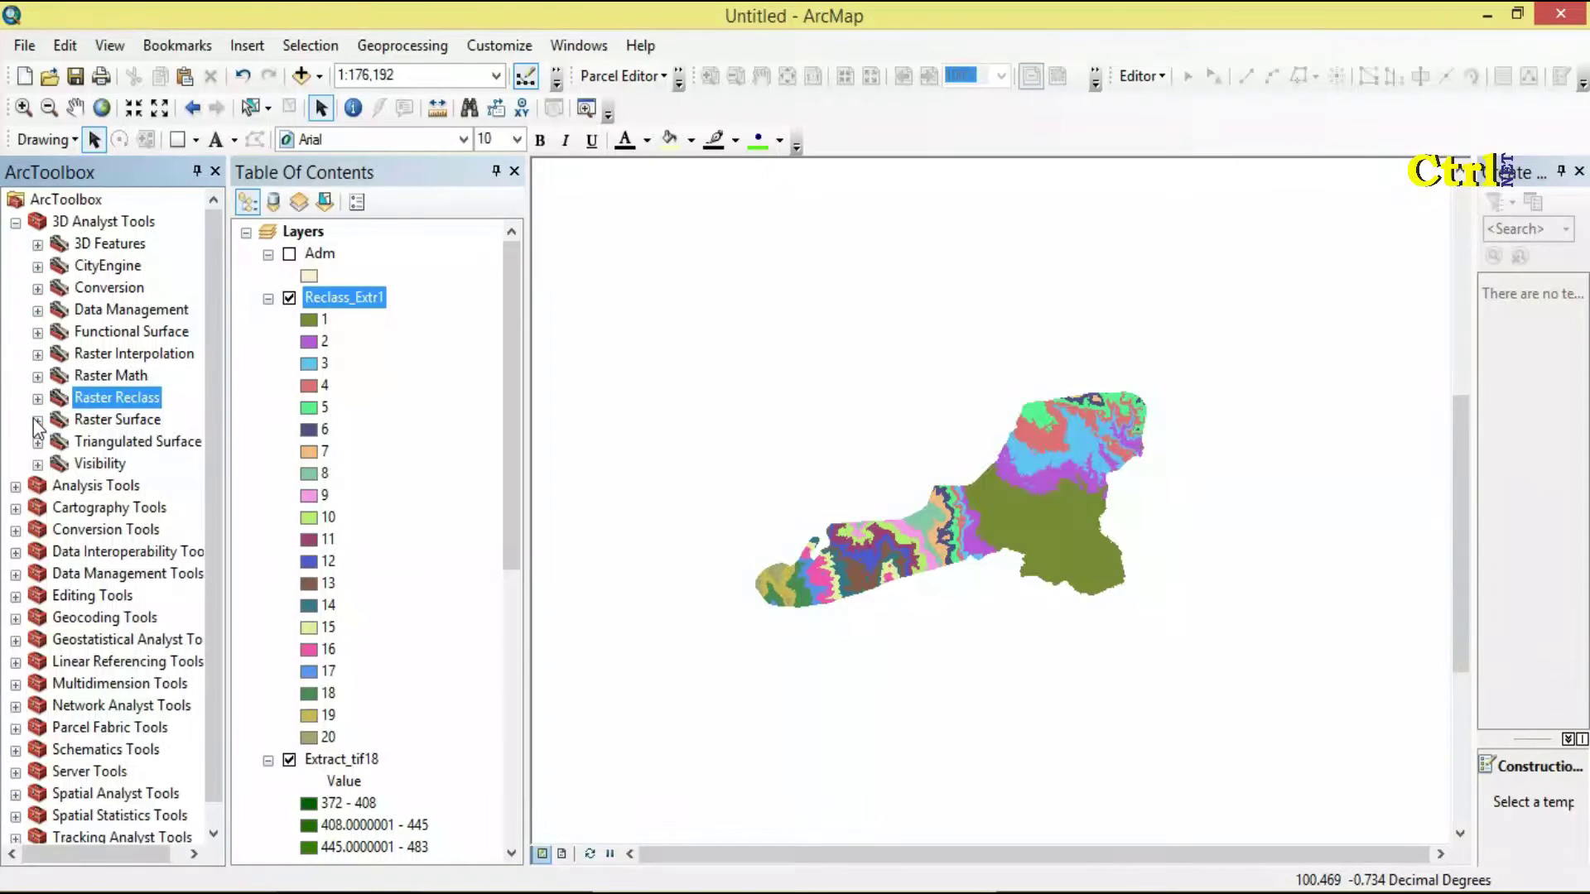
double_click(66, 530)
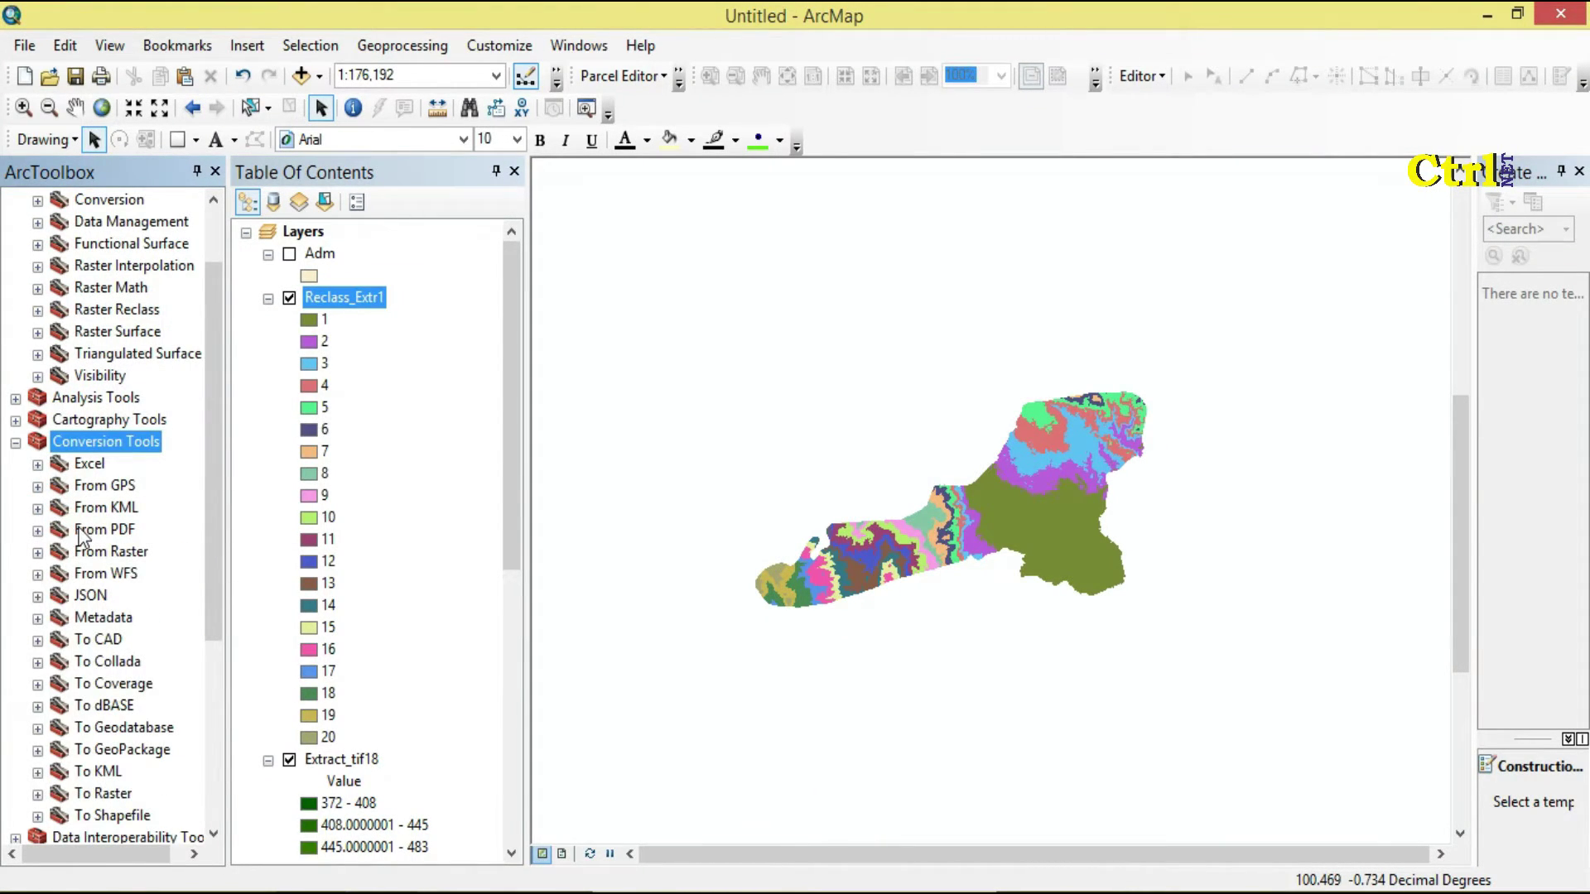
double_click(103, 552)
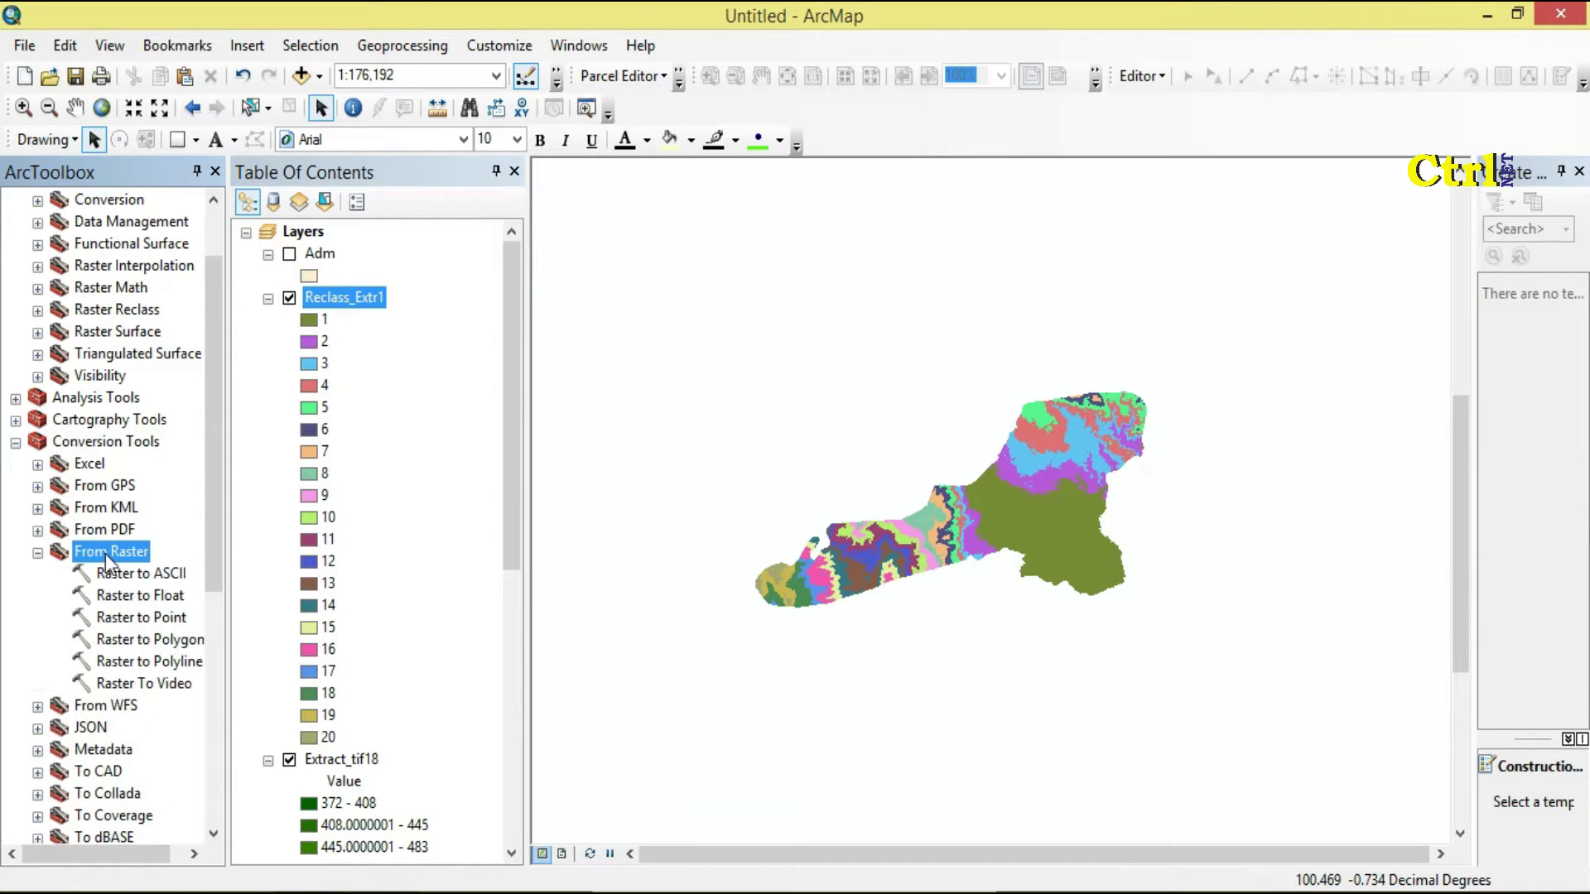
double_click(165, 641)
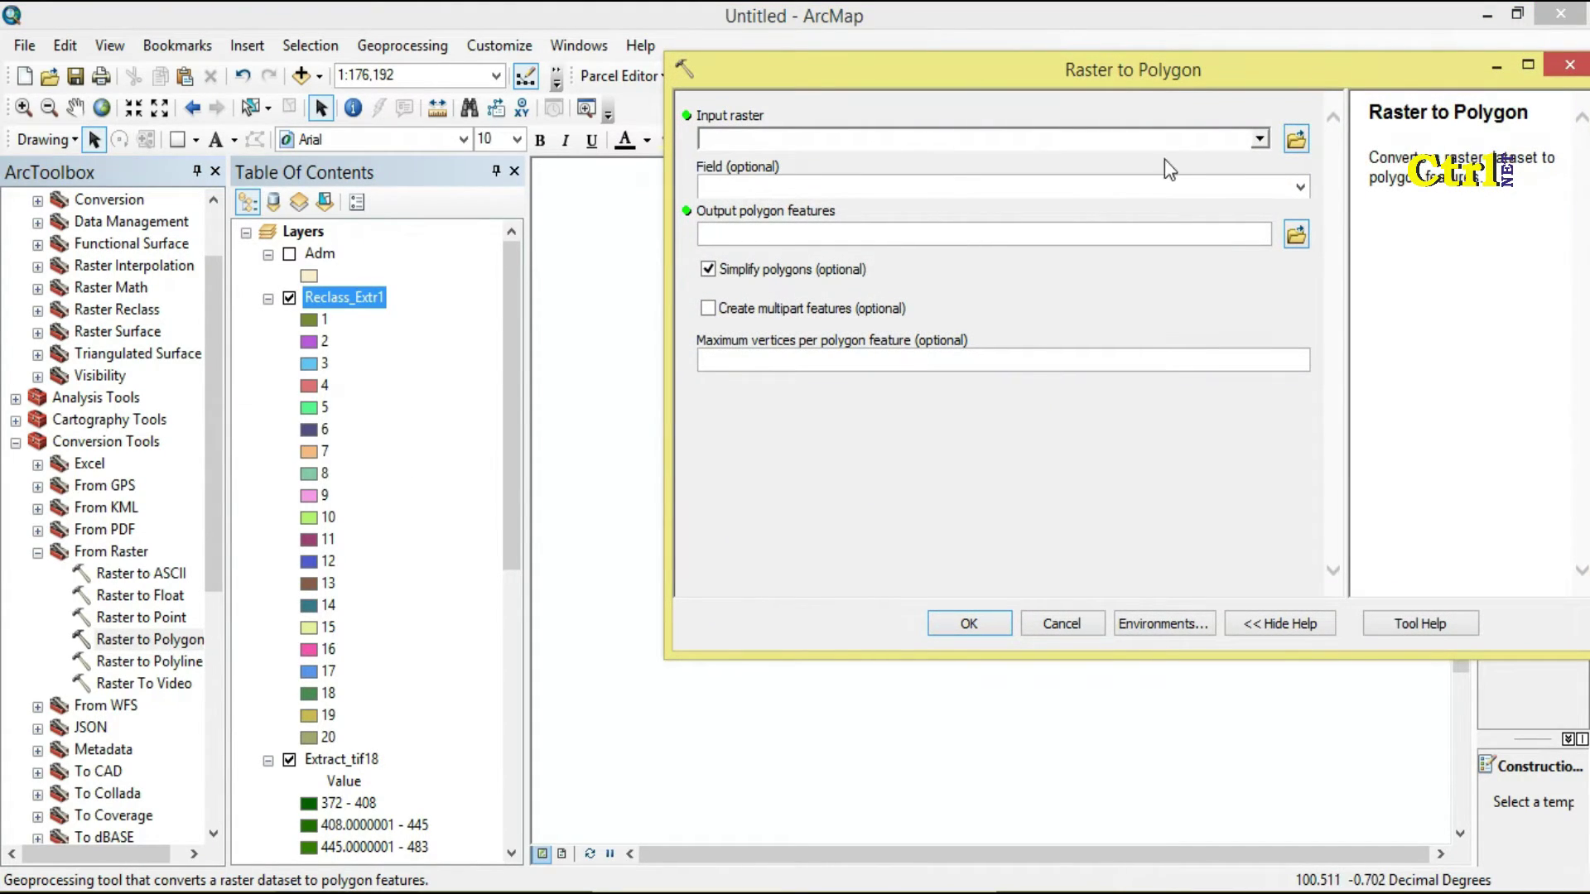
left_click(1258, 141)
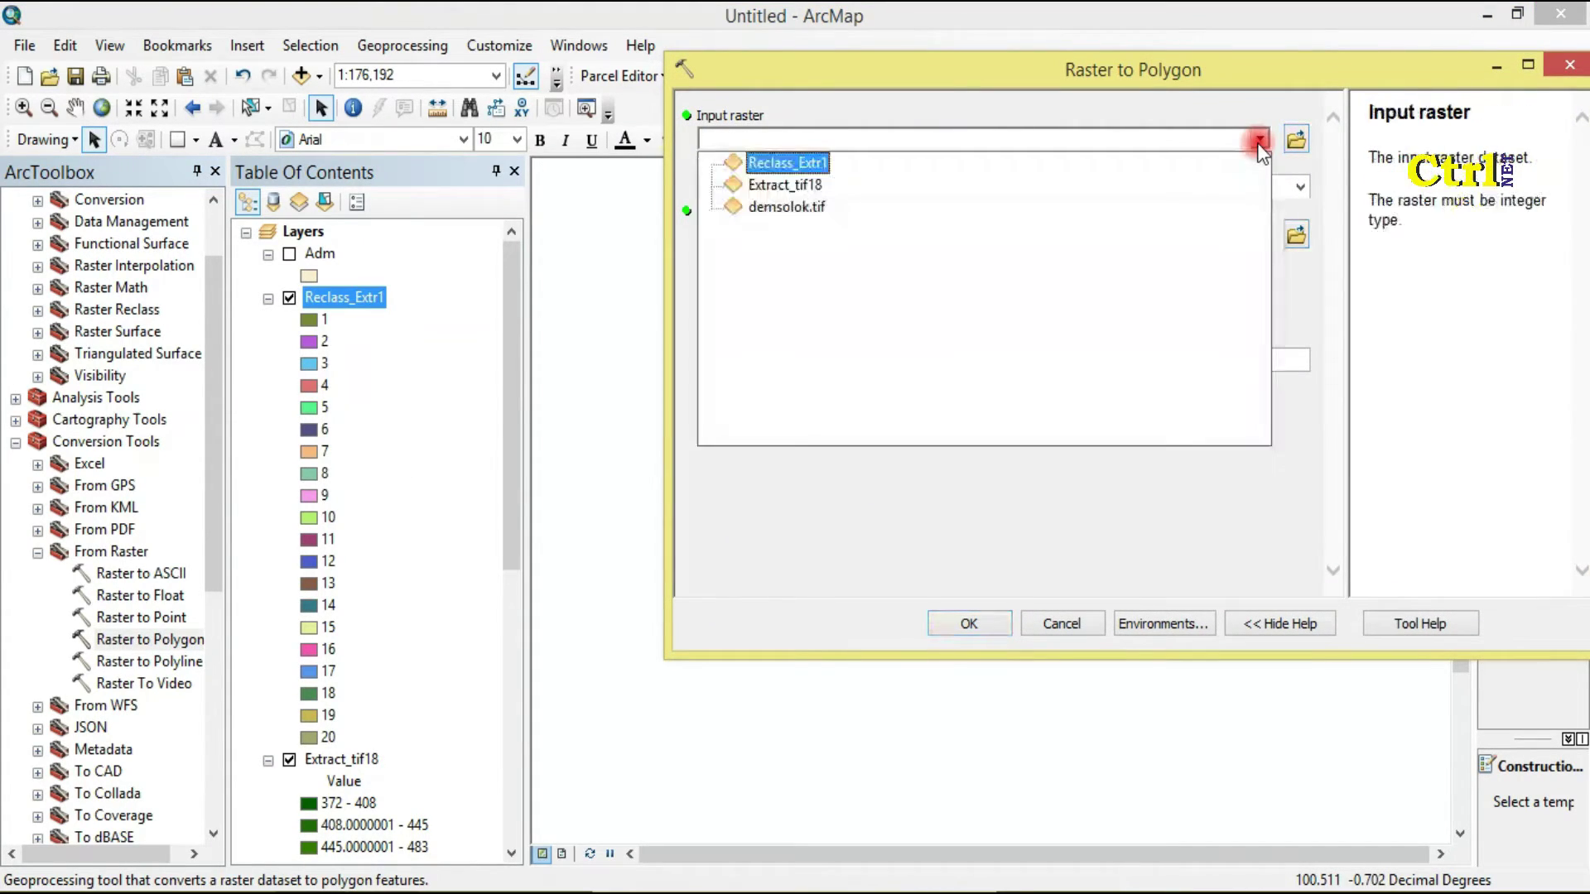
left_click(818, 164)
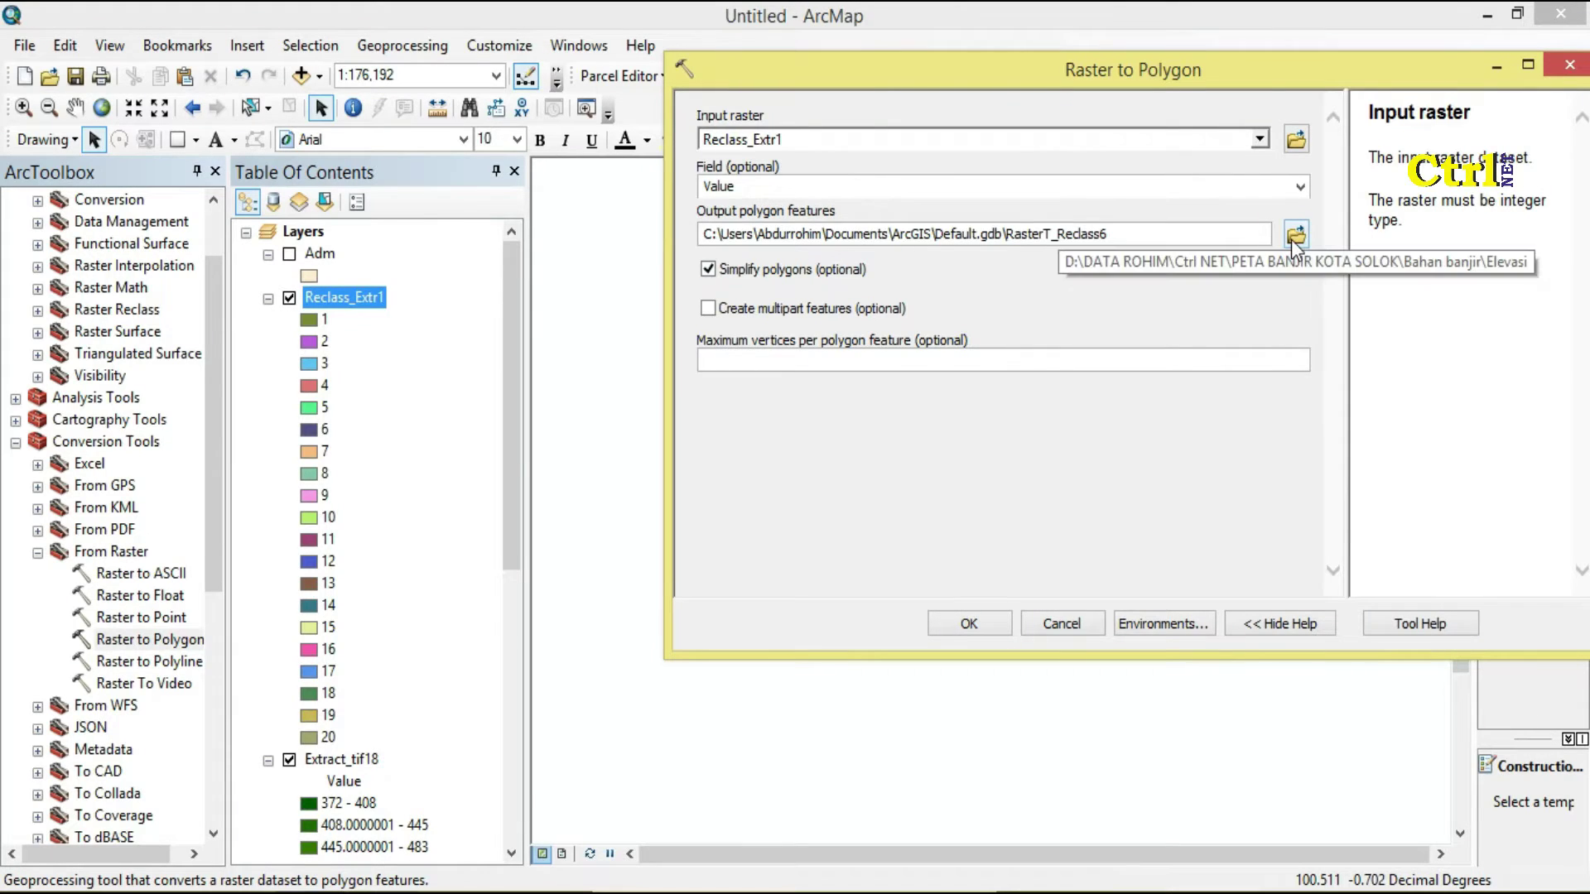
key("Tab")
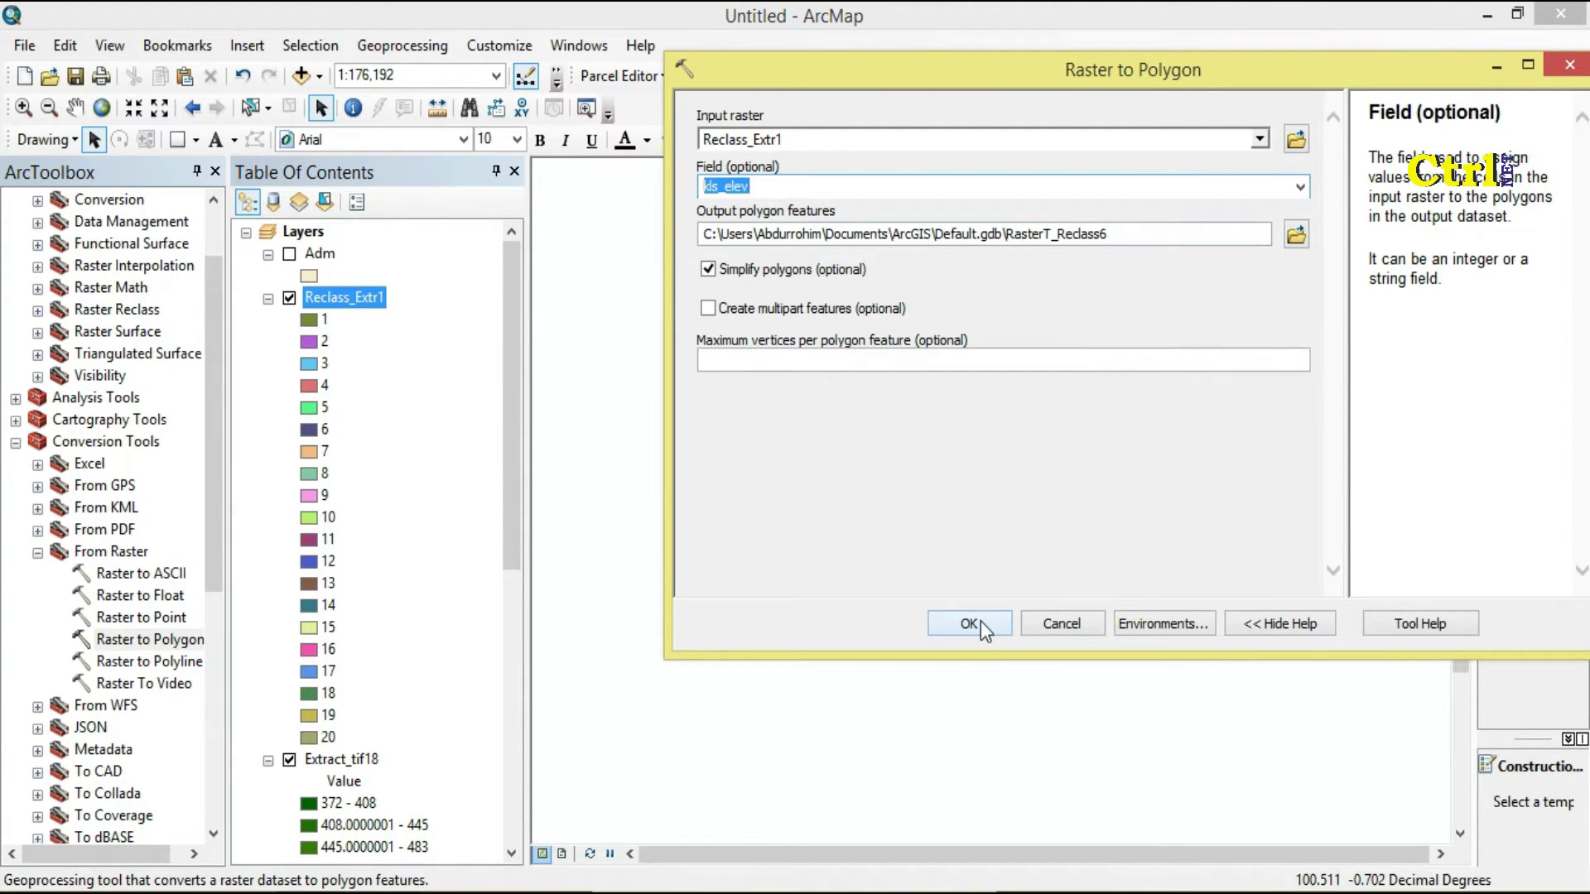
left_click(980, 621)
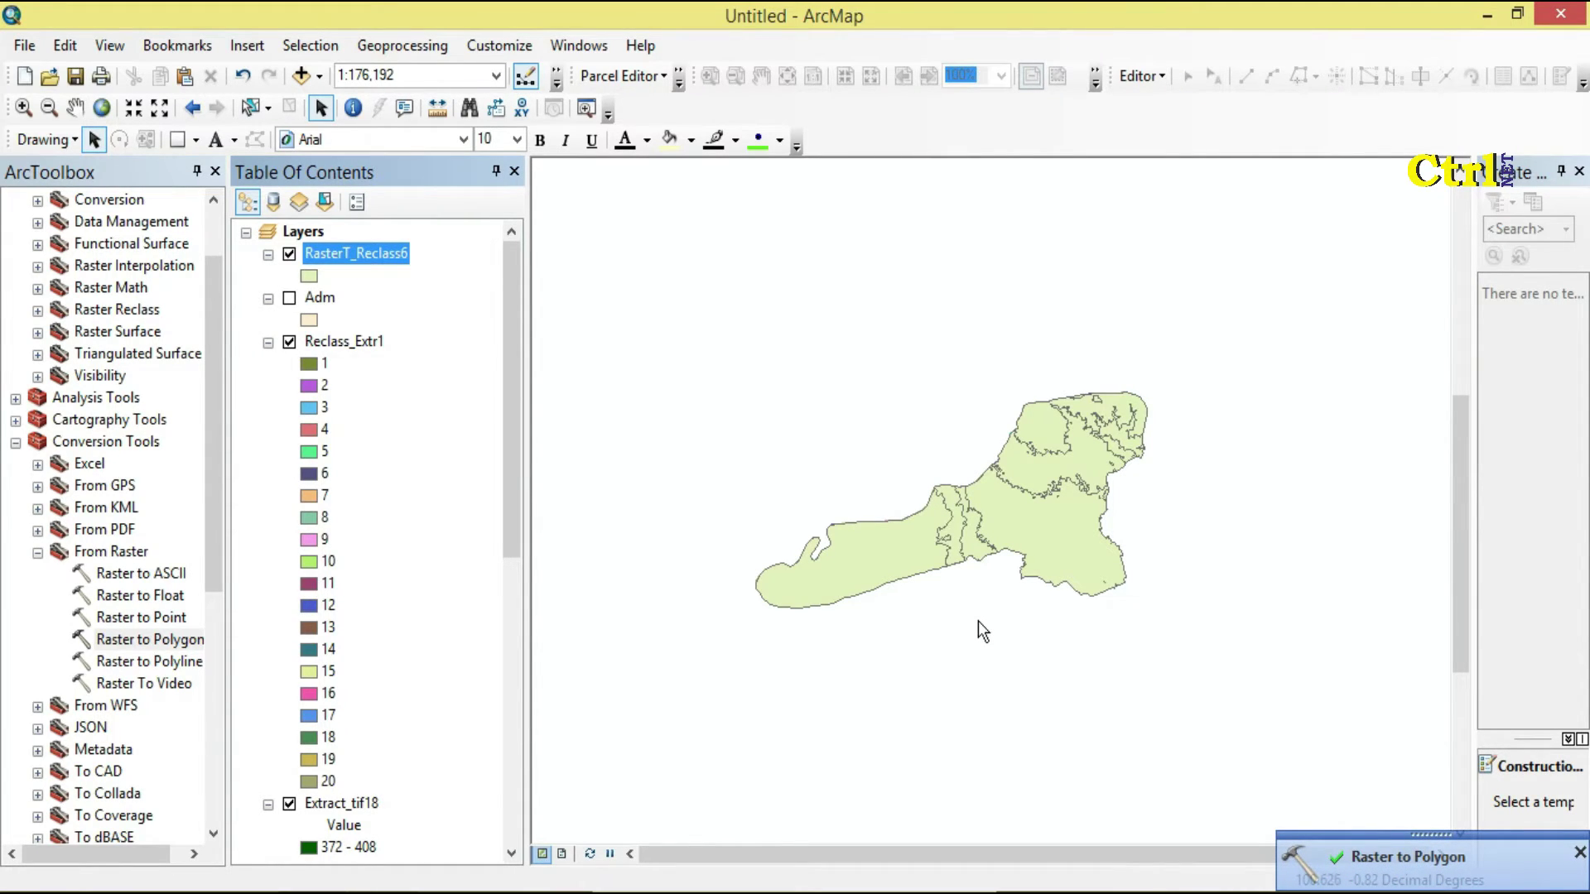
Step: Examine the kls_elev values in the new polygon layer's attribute table, and compare the table with the map
right_click(368, 264)
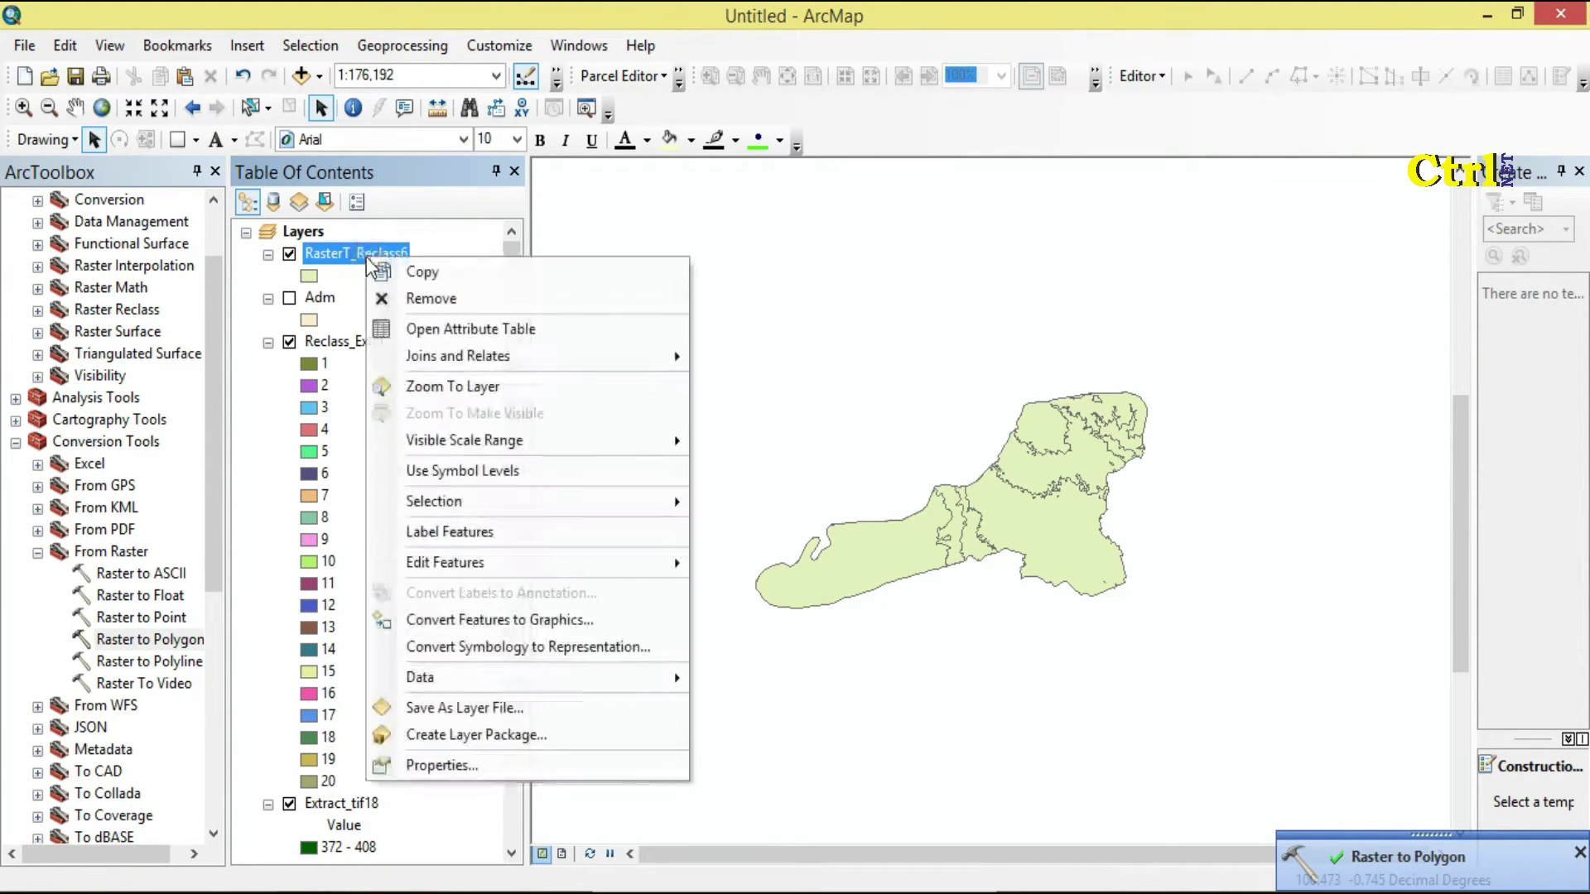
left_click(450, 326)
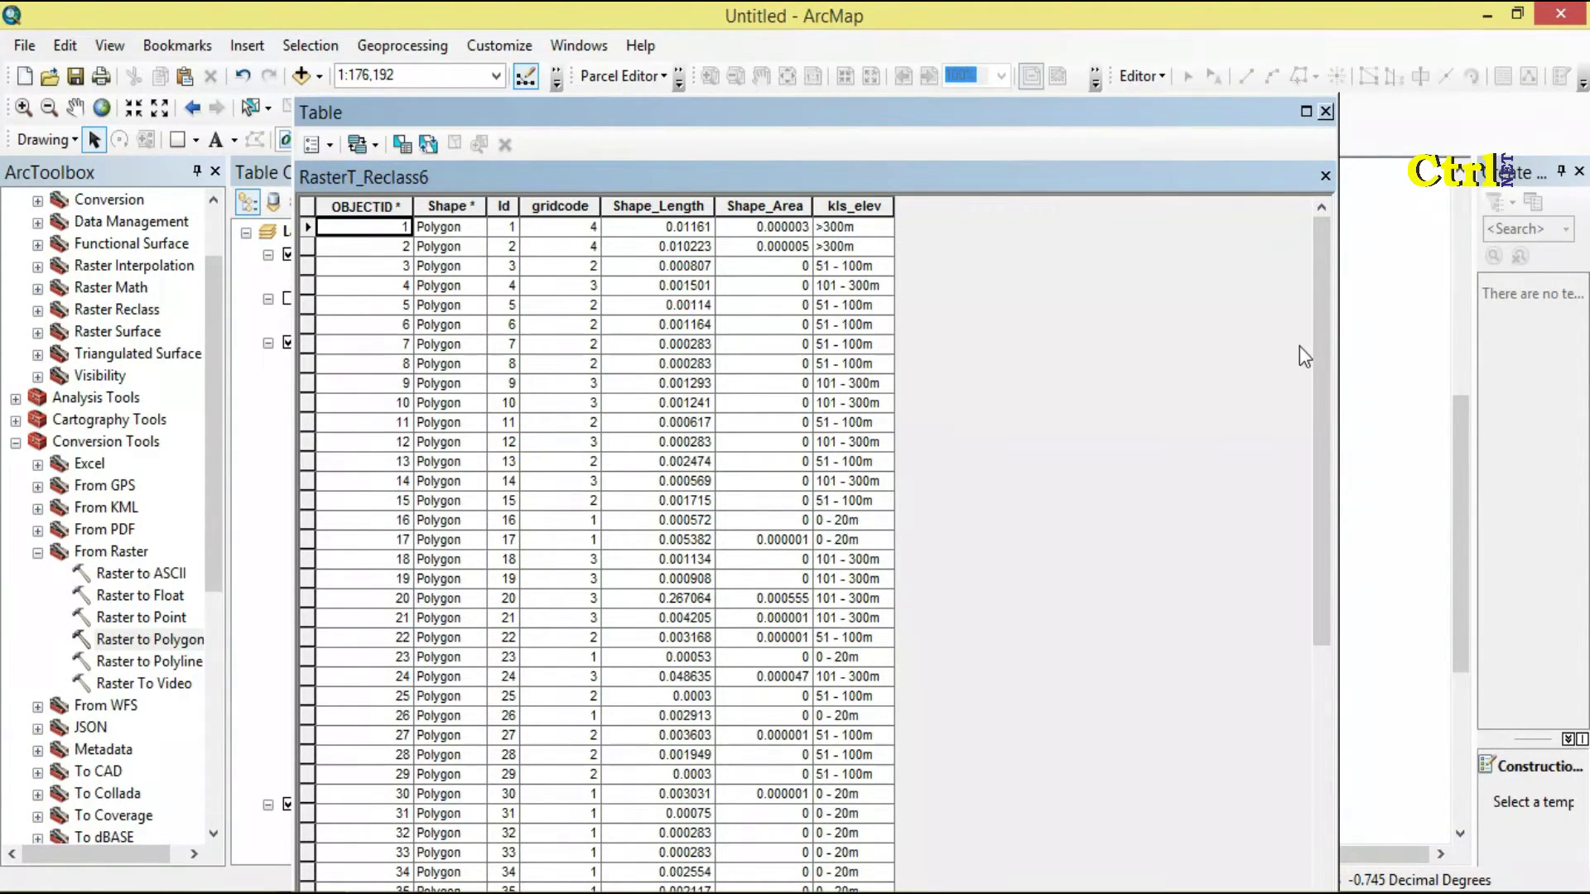
left_click_drag(1319, 346, 1295, 311)
left_click(866, 264)
left_click(865, 208)
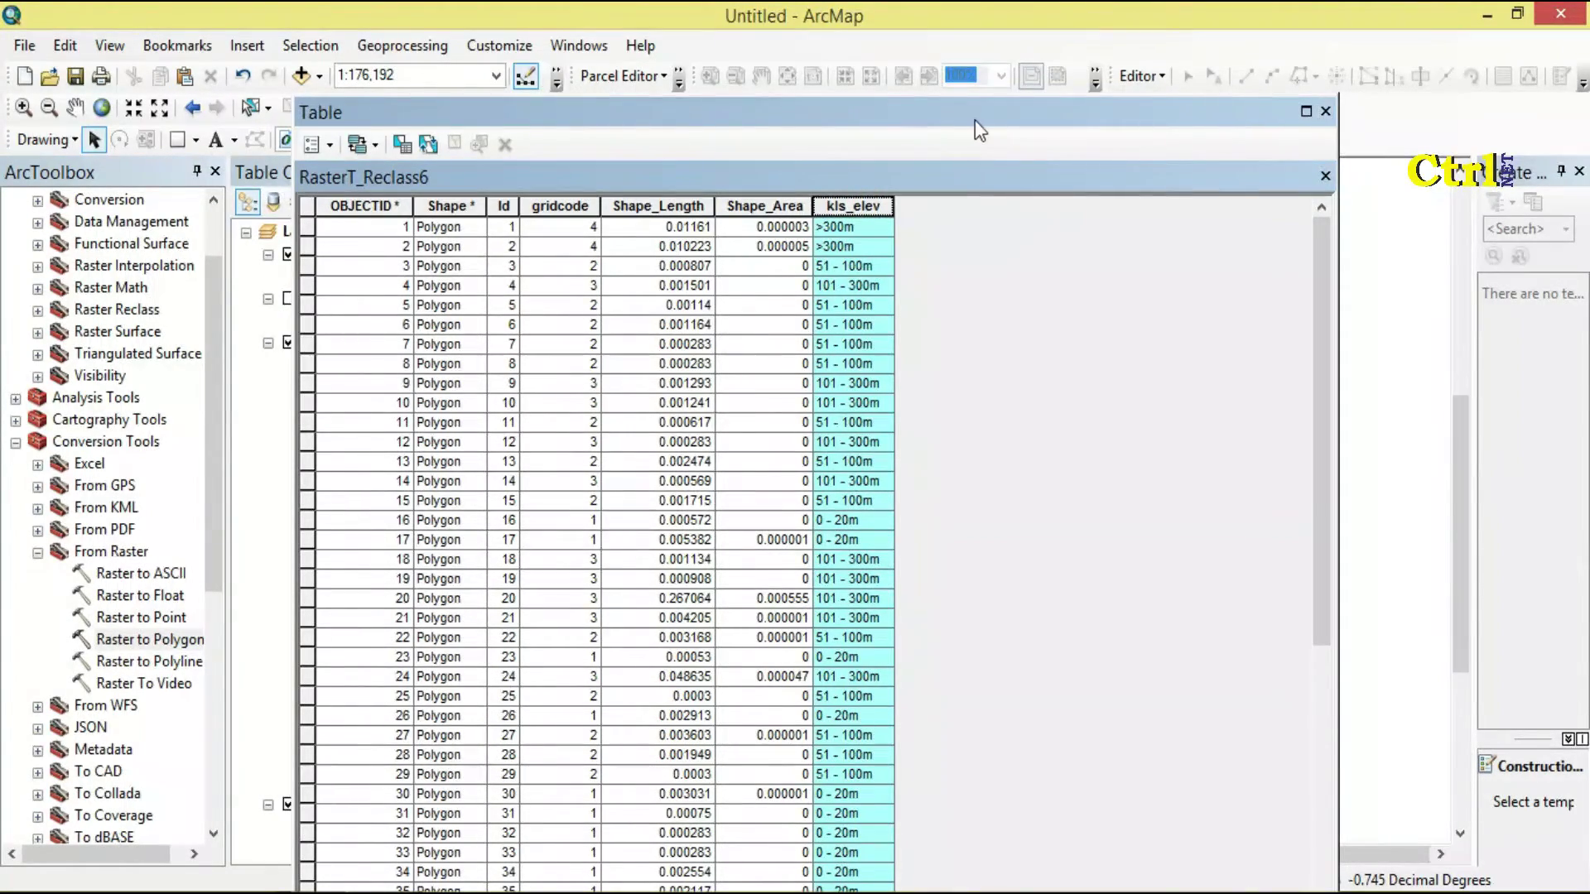
left_click_drag(992, 119, 496, 88)
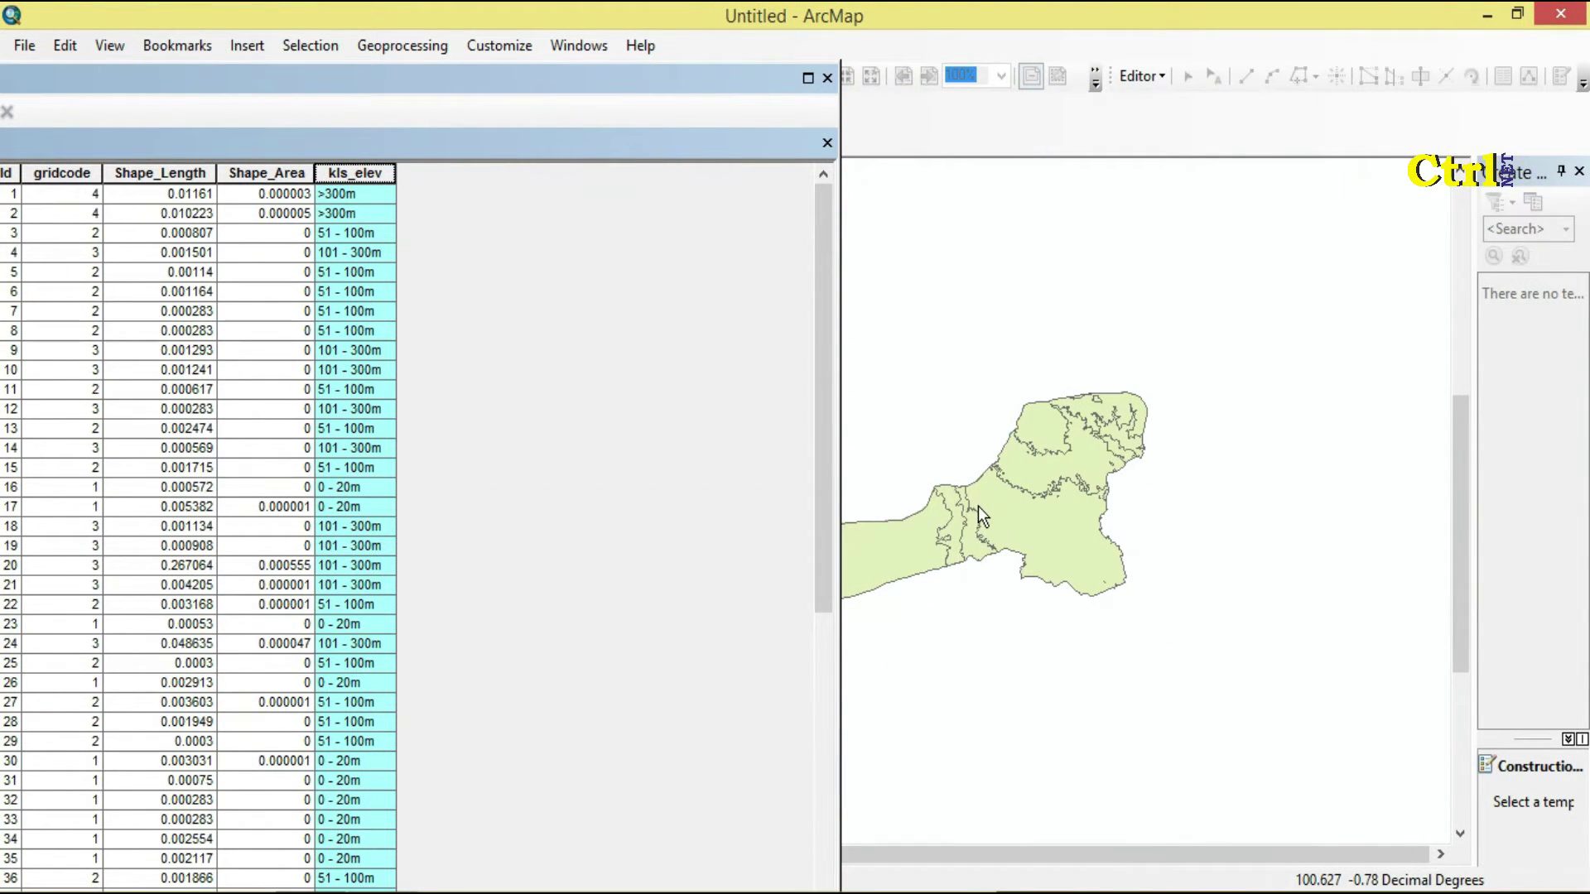
left_click(827, 77)
Step: Symbolize the new polygon layer by unique values of kls_elev, adding all values and disabling the <all other values> symbol
right_click(389, 256)
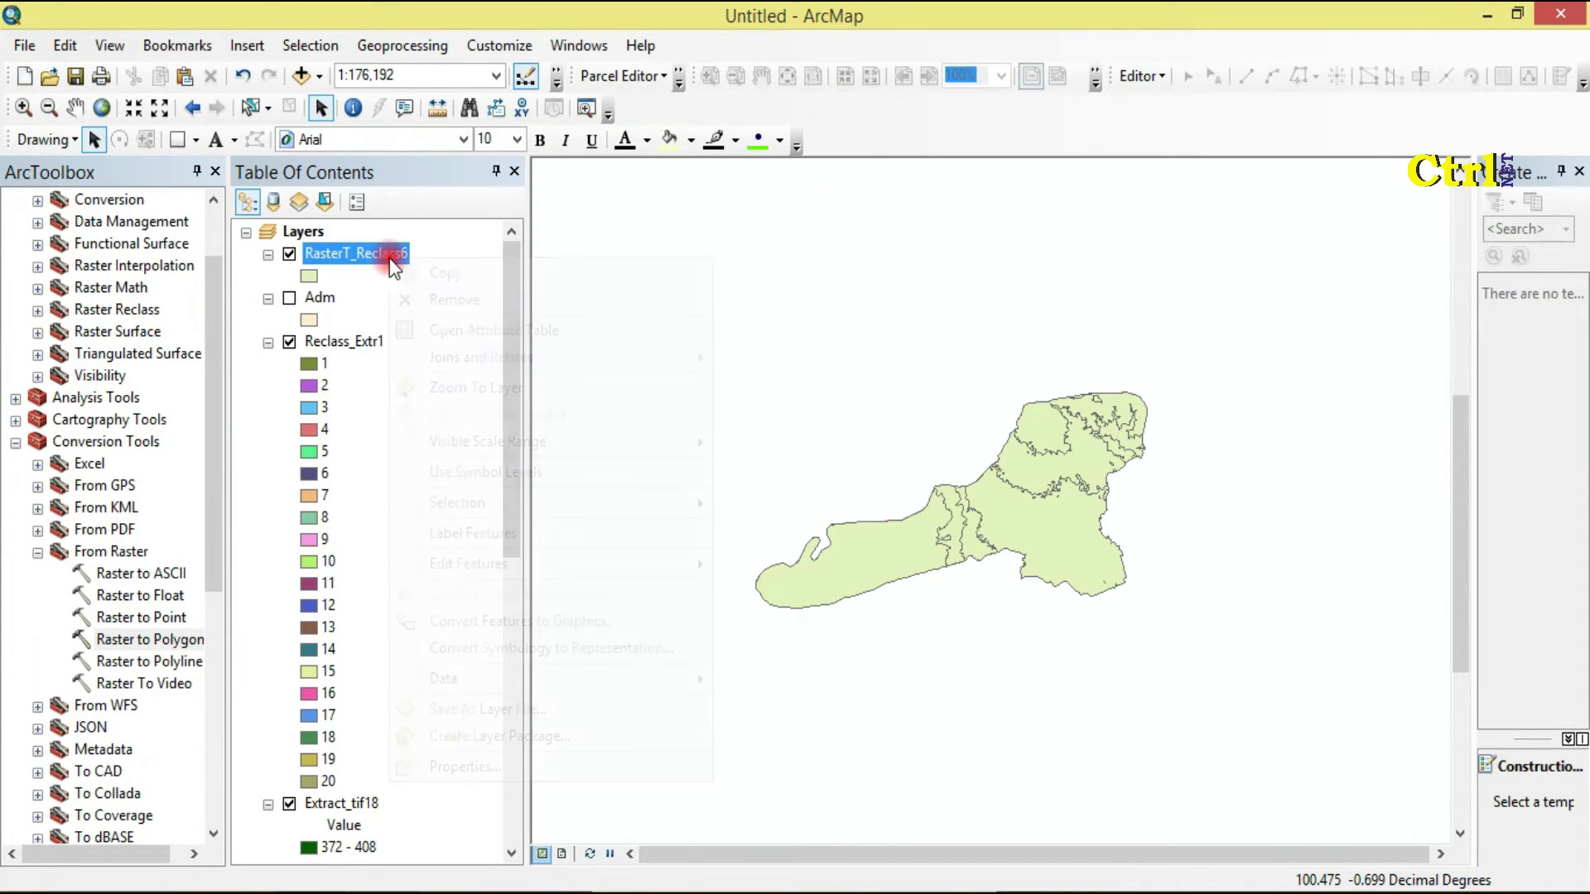
left_click(575, 770)
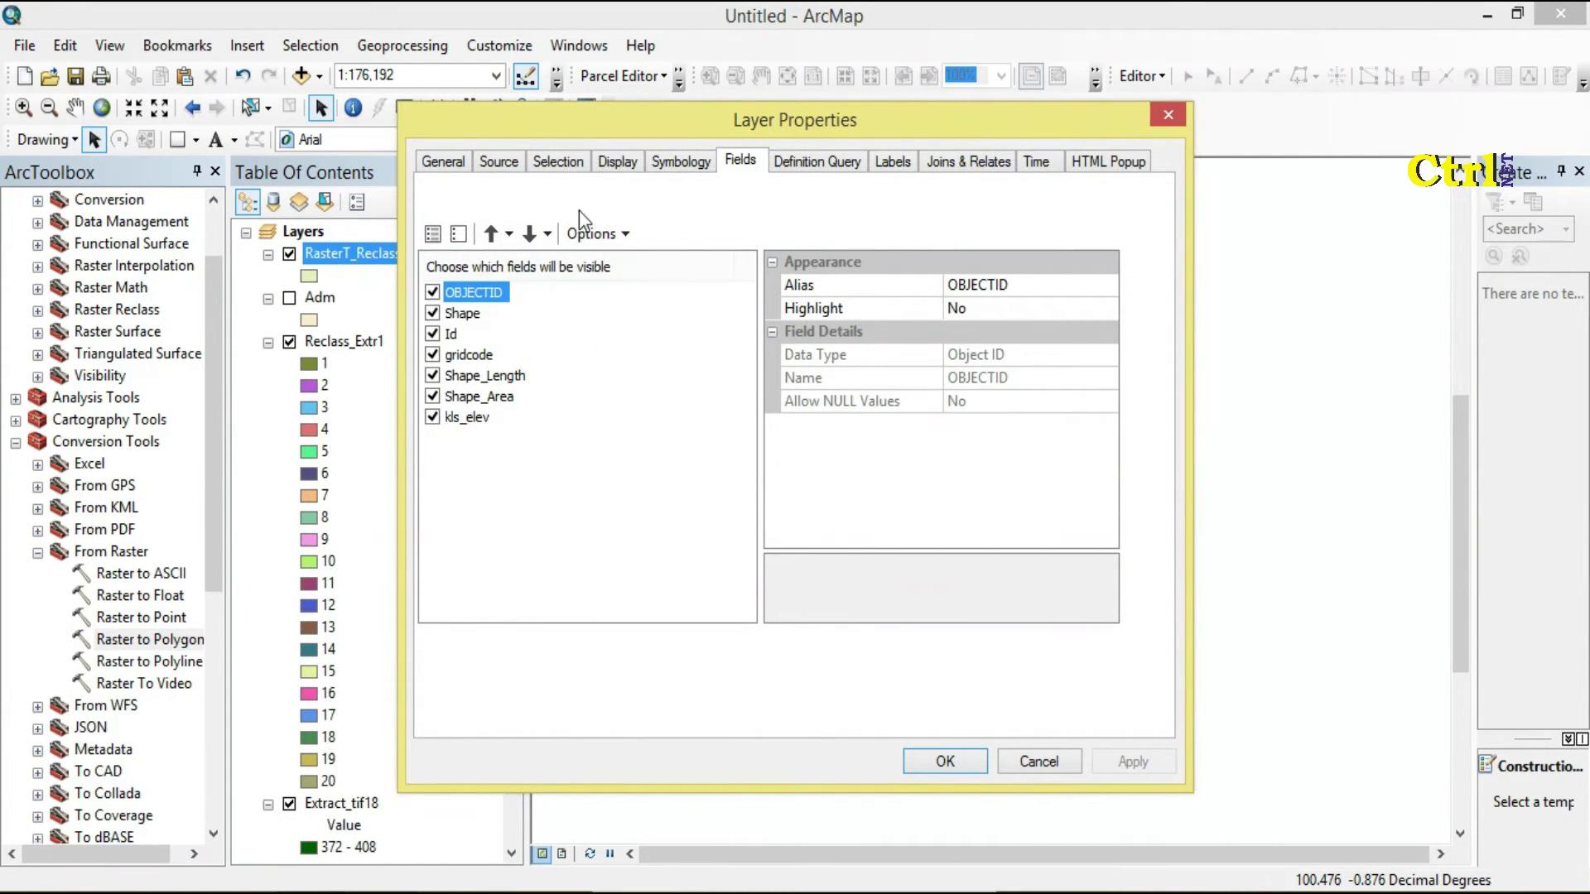
left_click(680, 160)
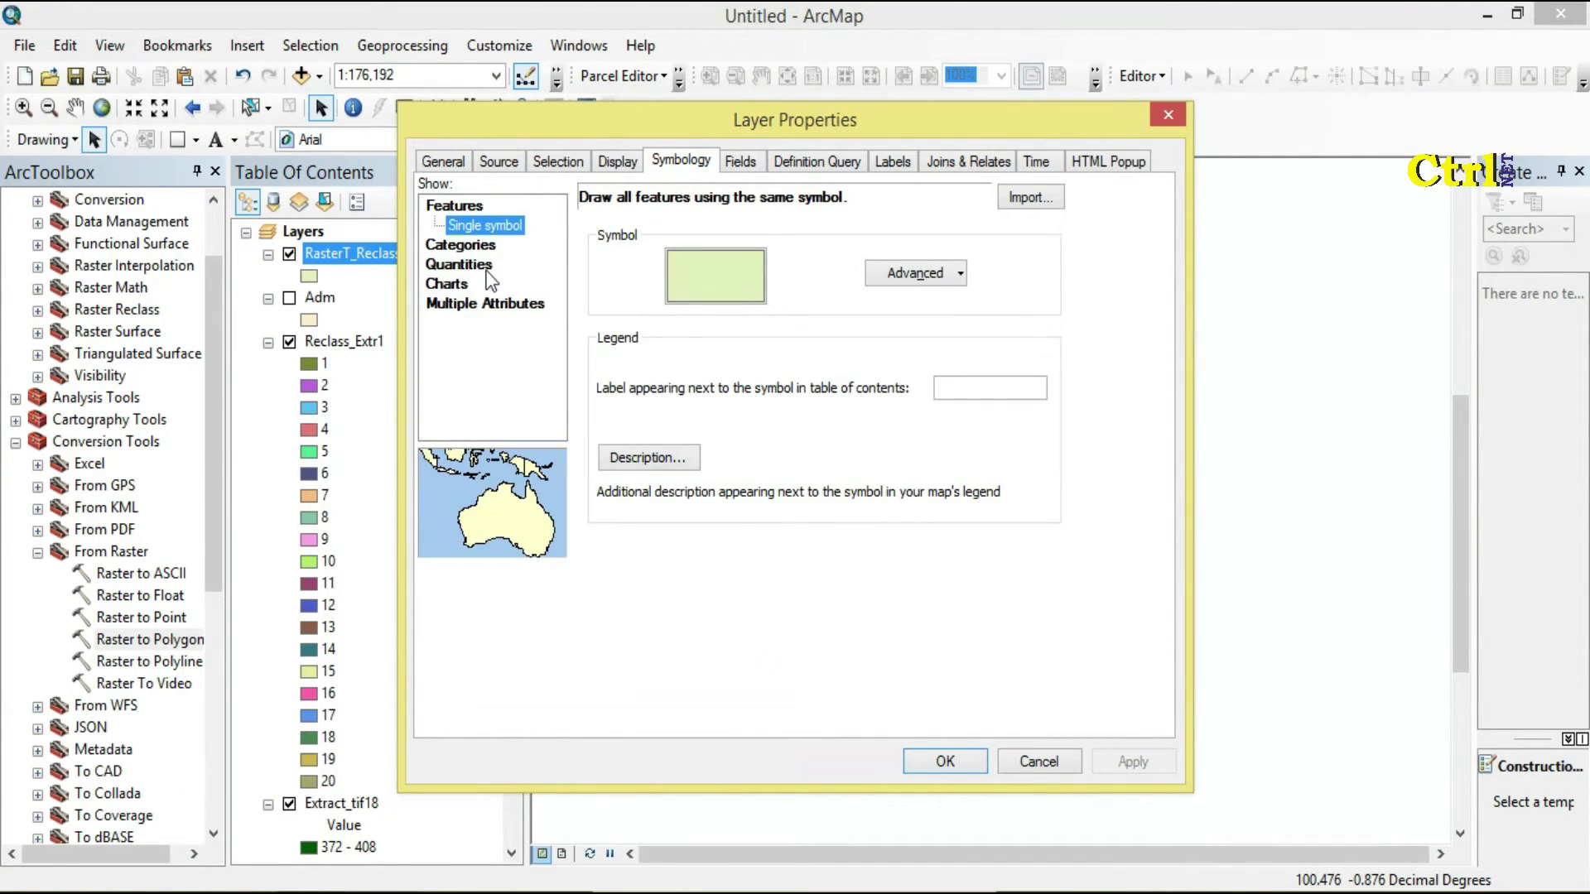
left_click(473, 248)
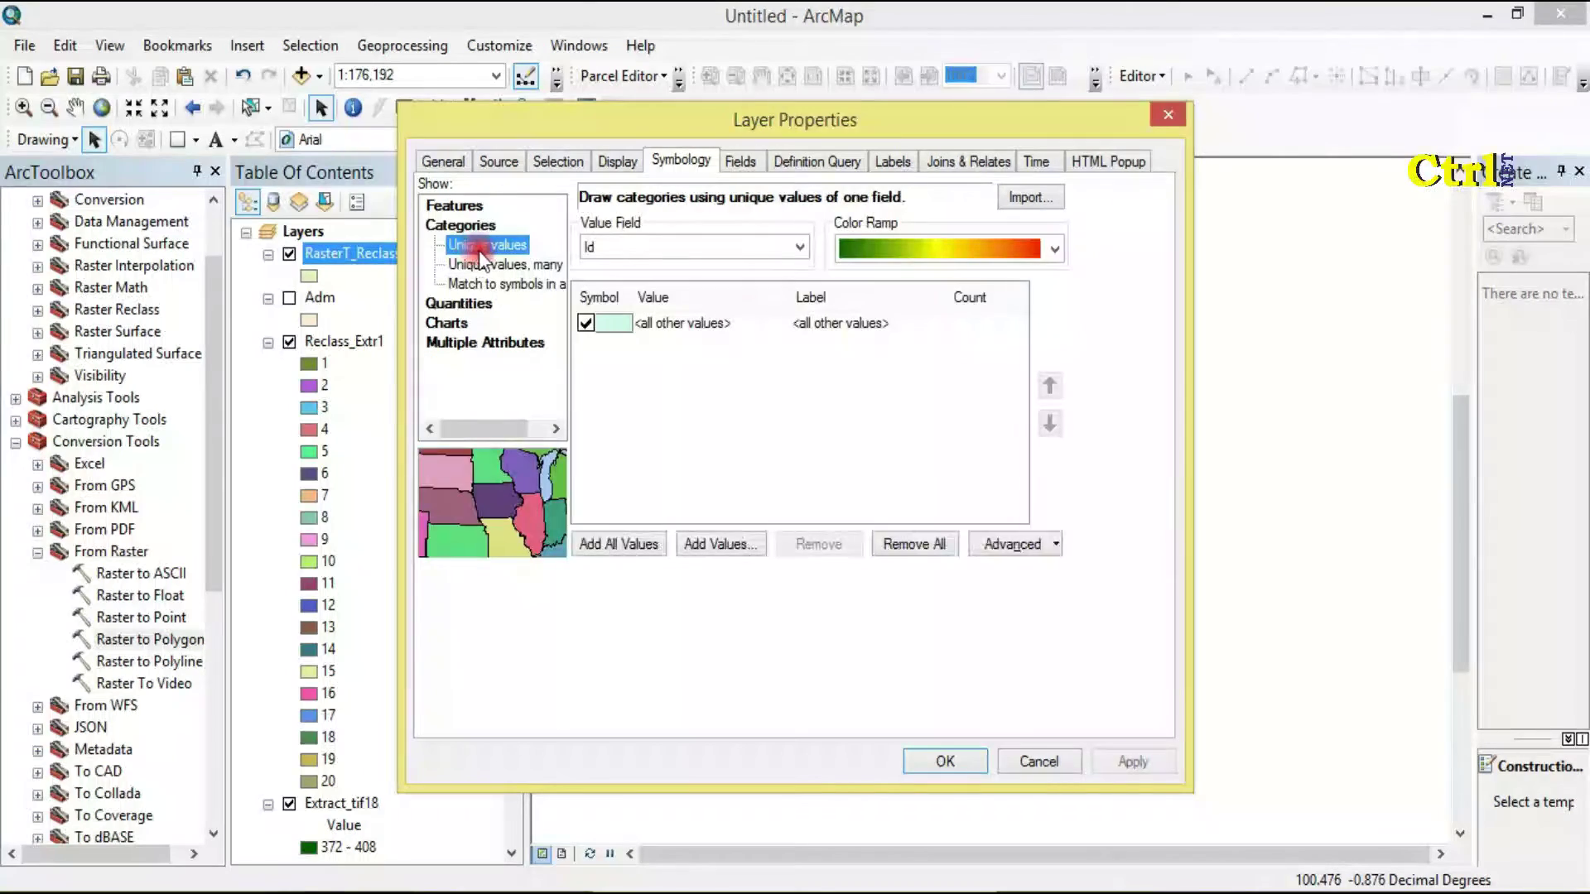
left_click(800, 247)
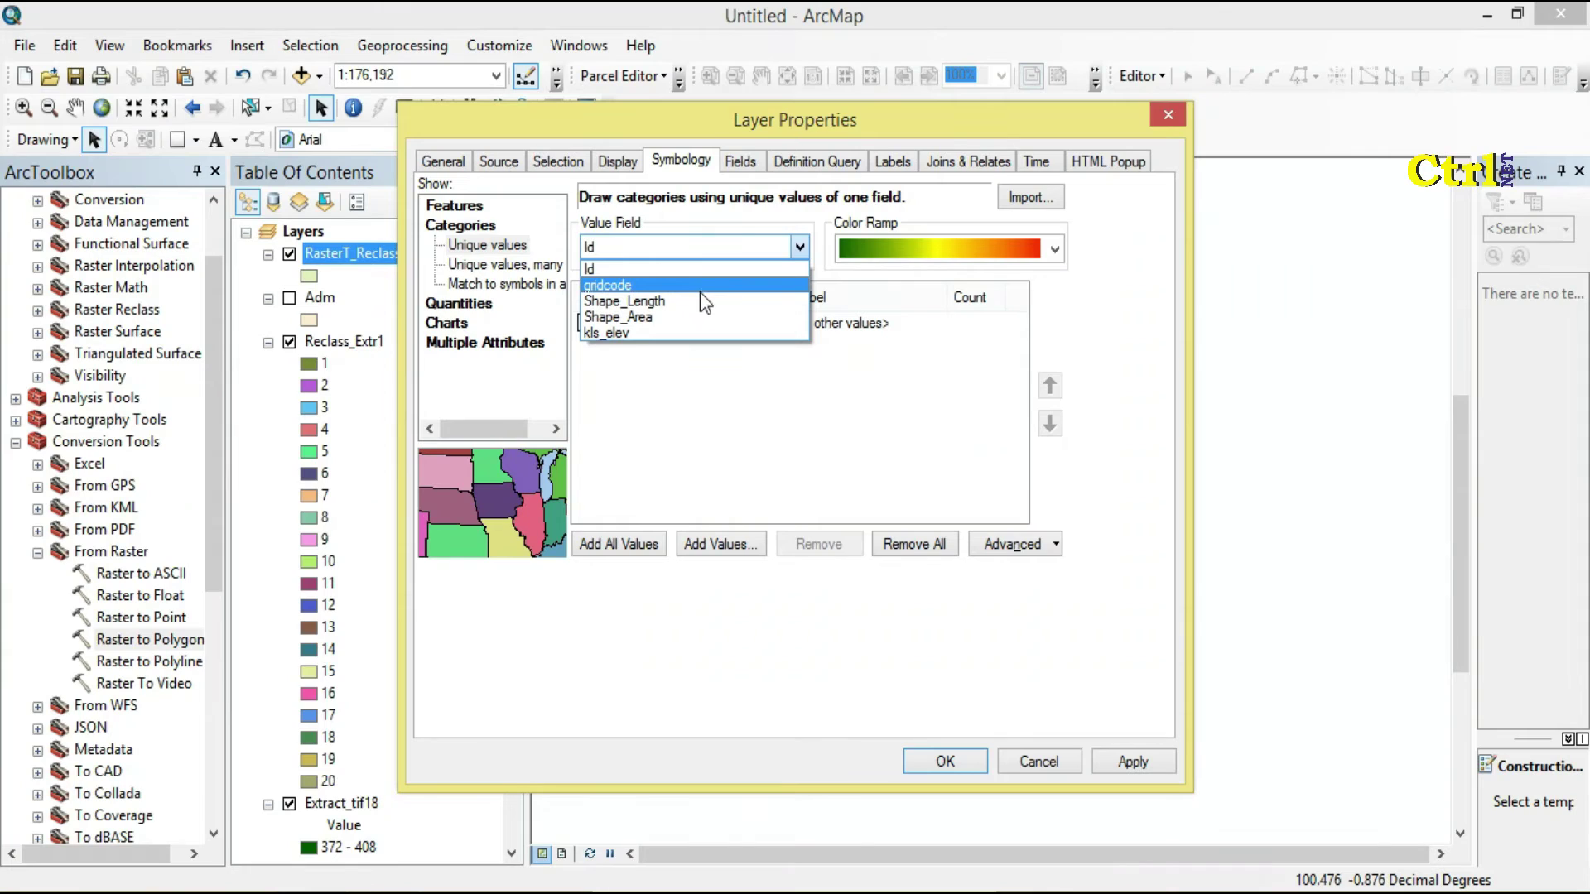
left_click(693, 332)
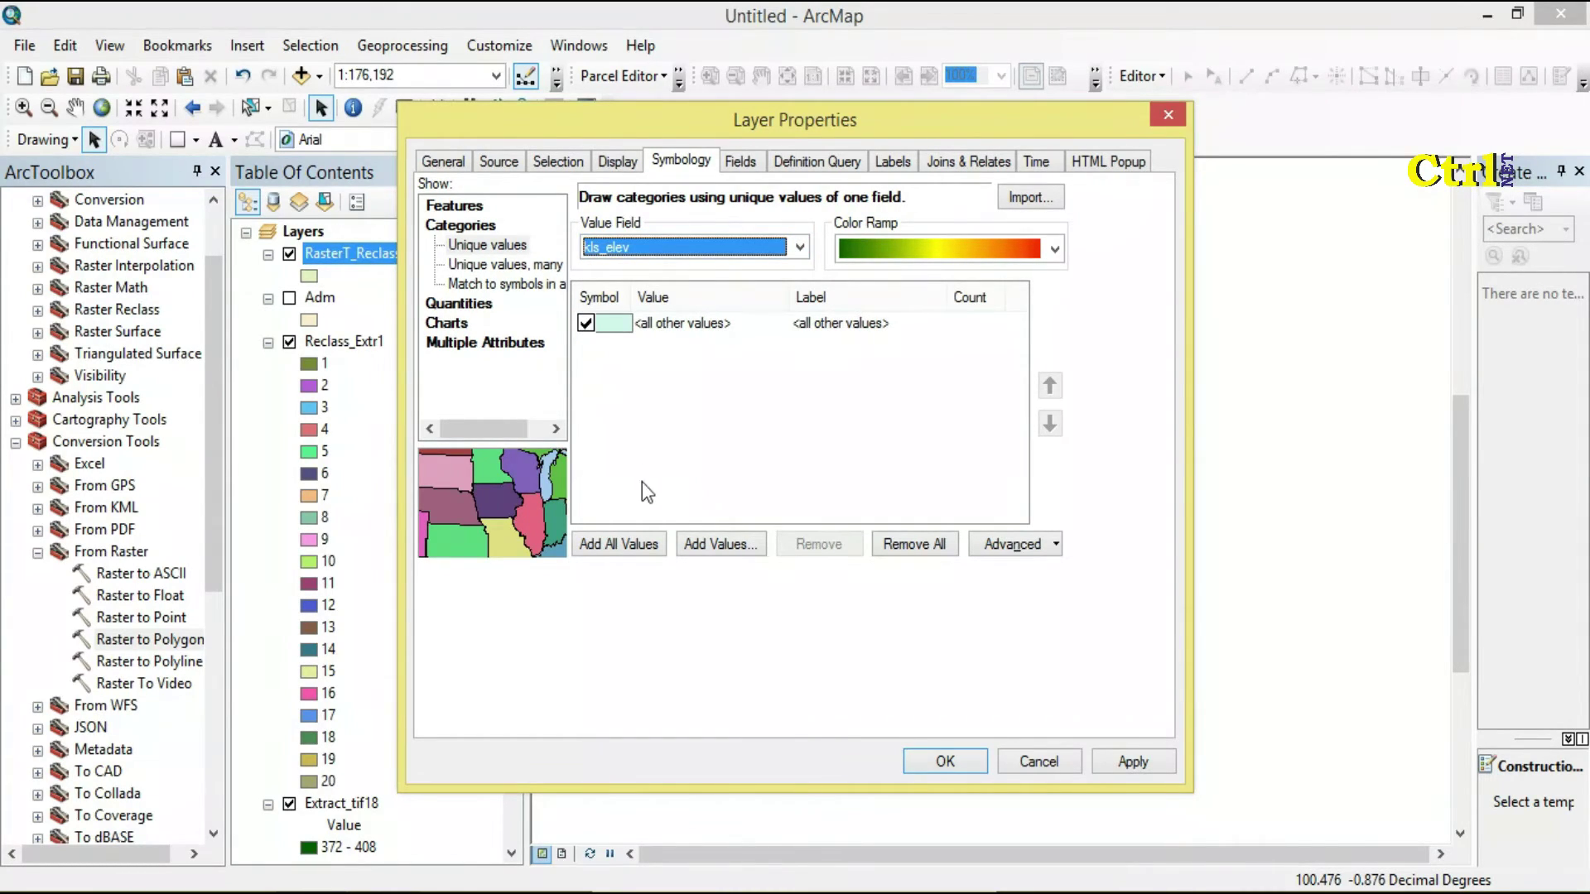
left_click(638, 549)
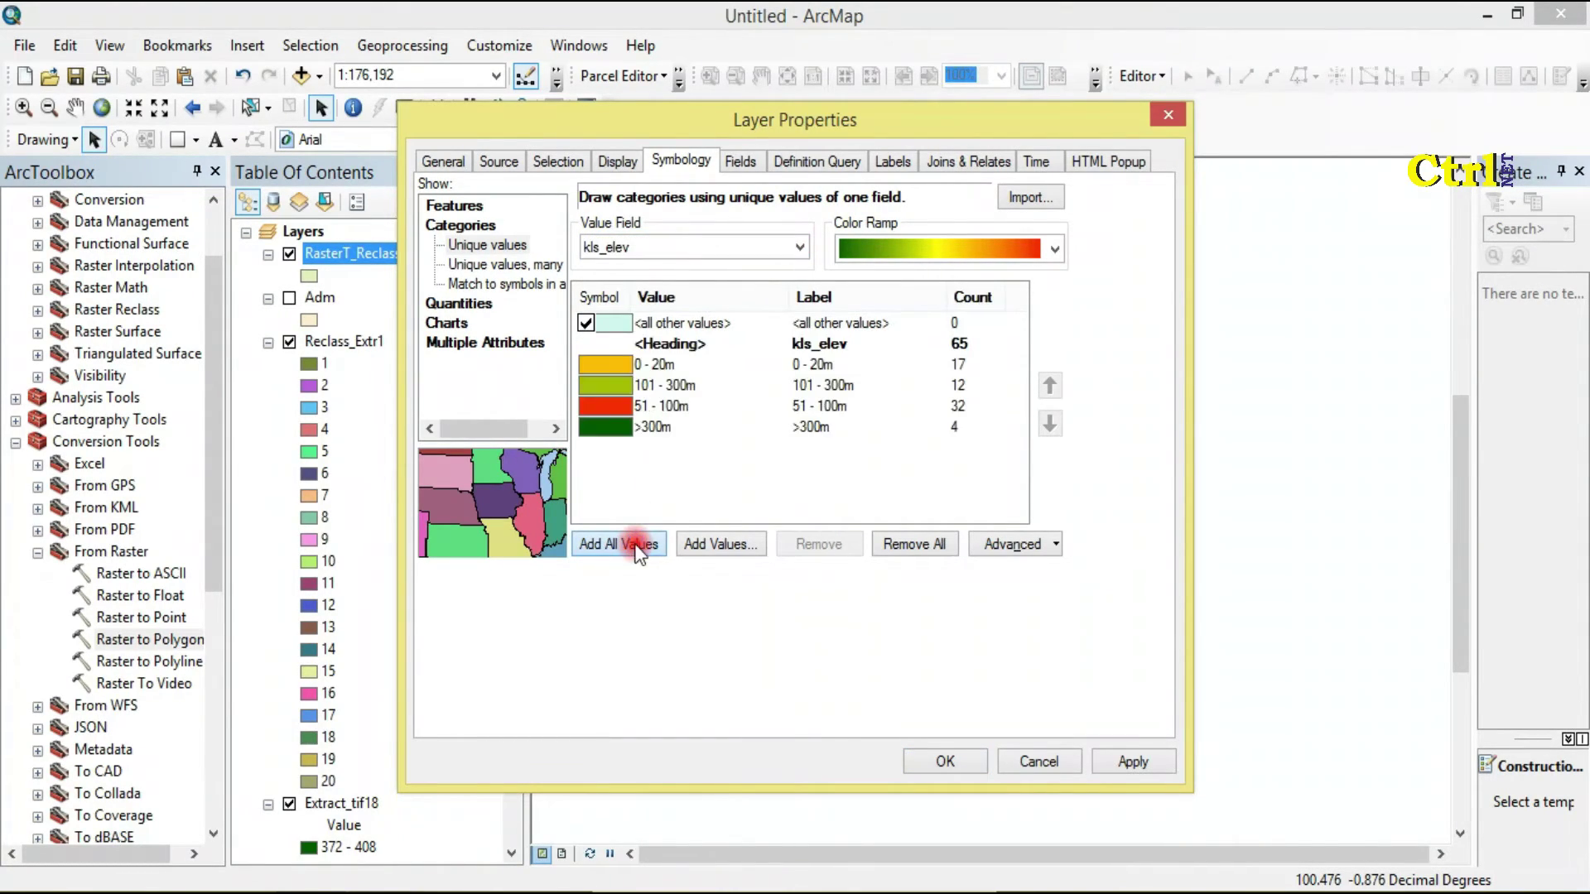
left_click(586, 323)
Step: Place the 51 - 100m class directly before 101 - 300m and reapply the green-to-red color ramp to the classes
left_click(654, 406)
left_click(1049, 386)
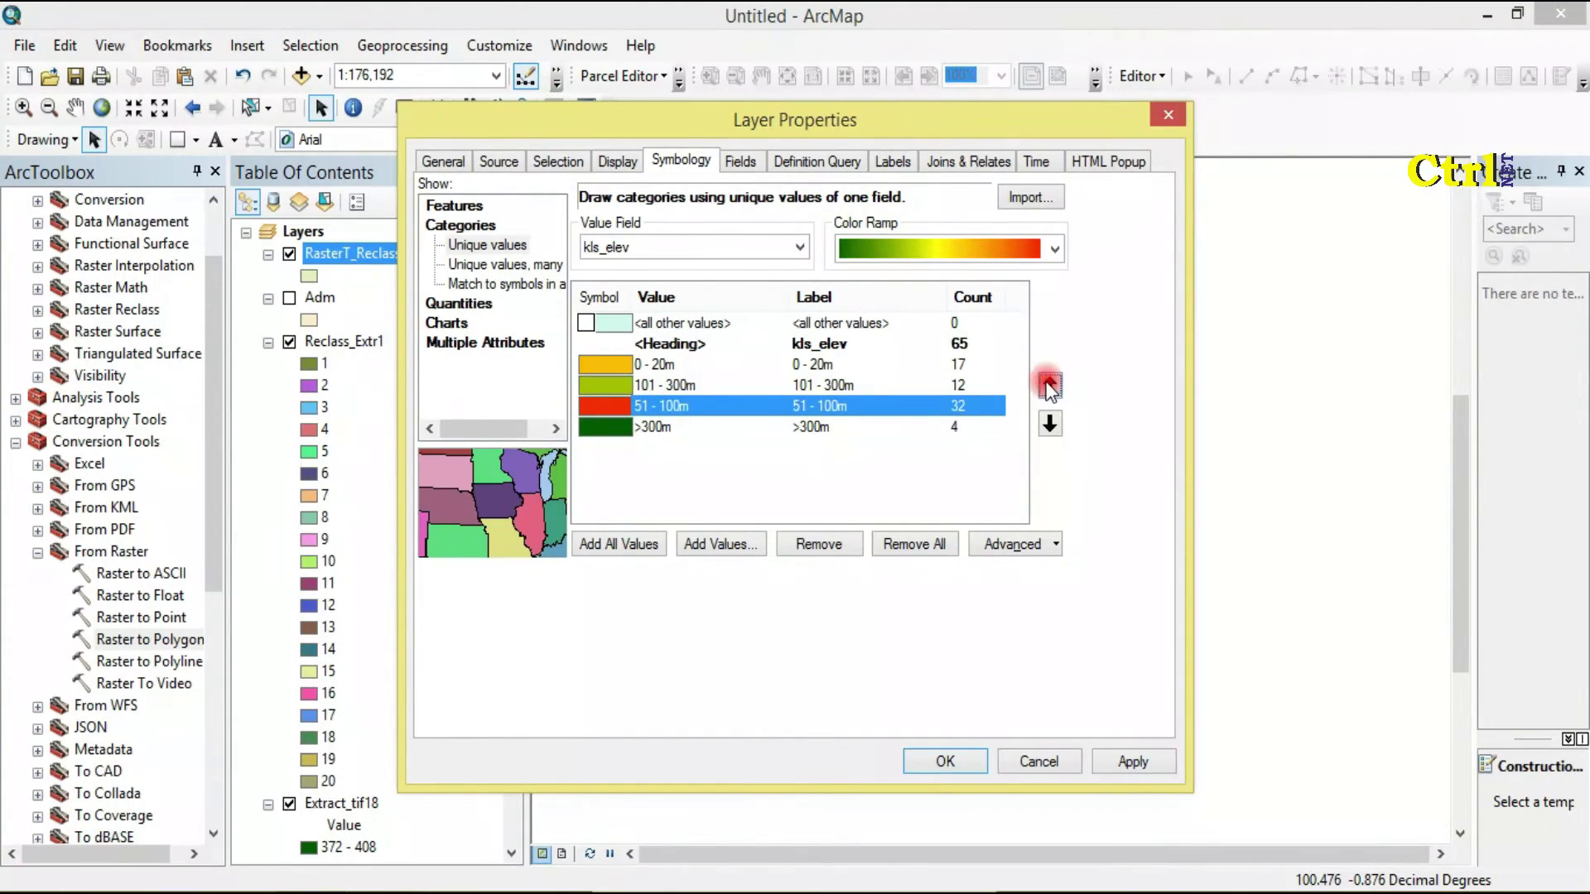
left_click(837, 490)
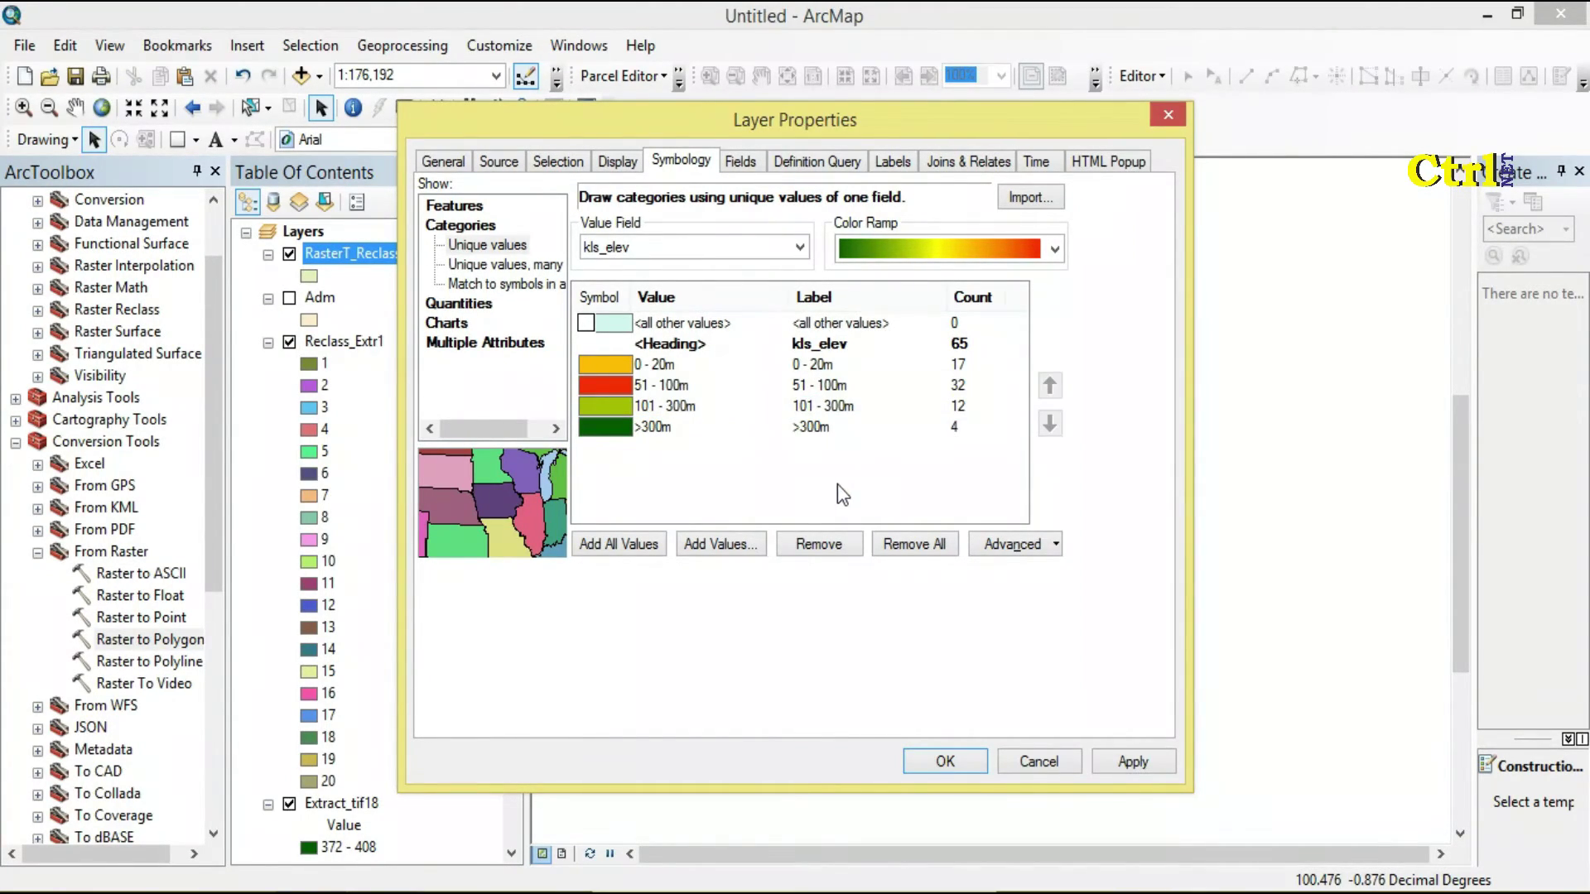
left_click(1050, 258)
left_click(1030, 278)
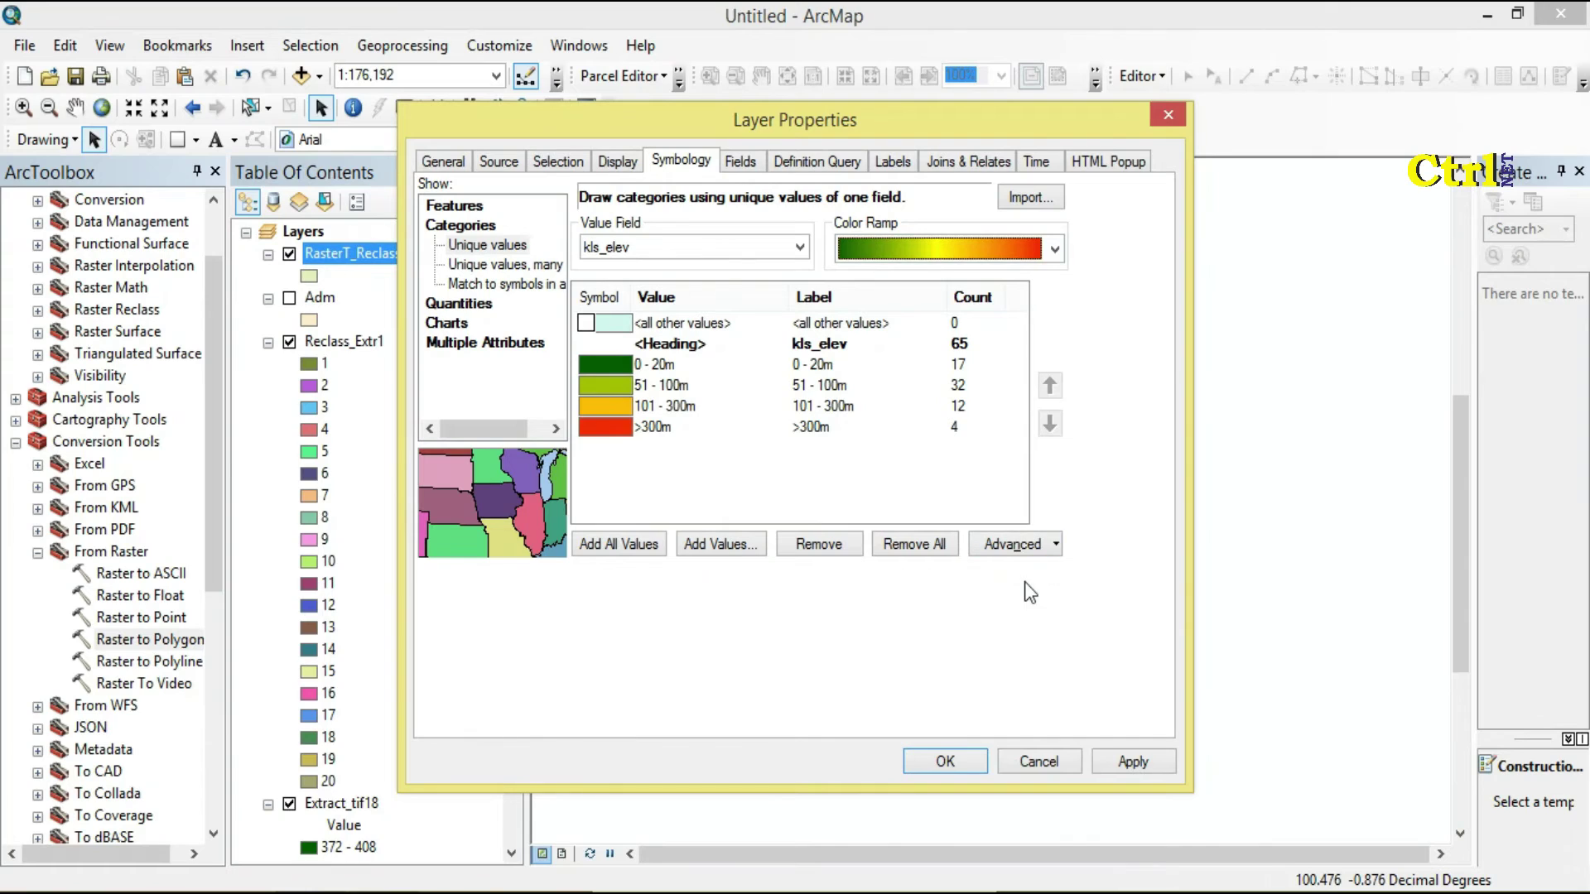
Step: Apply the kls_elev unique-value symbology with the green-to-red ramp to the polygon layer and close its properties
left_click(1108, 763)
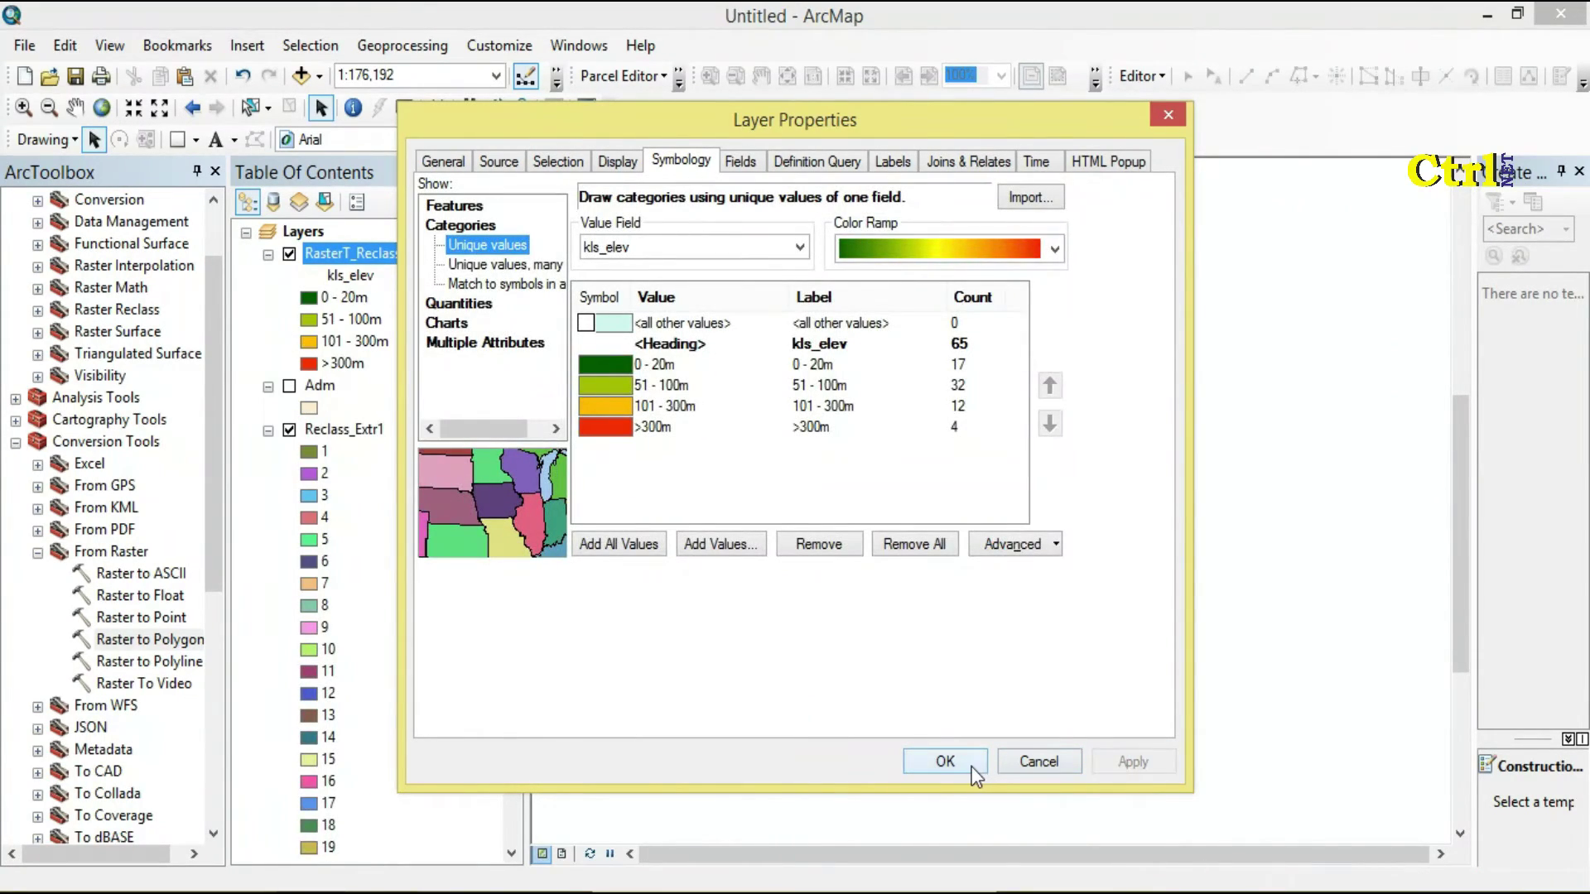
left_click(974, 770)
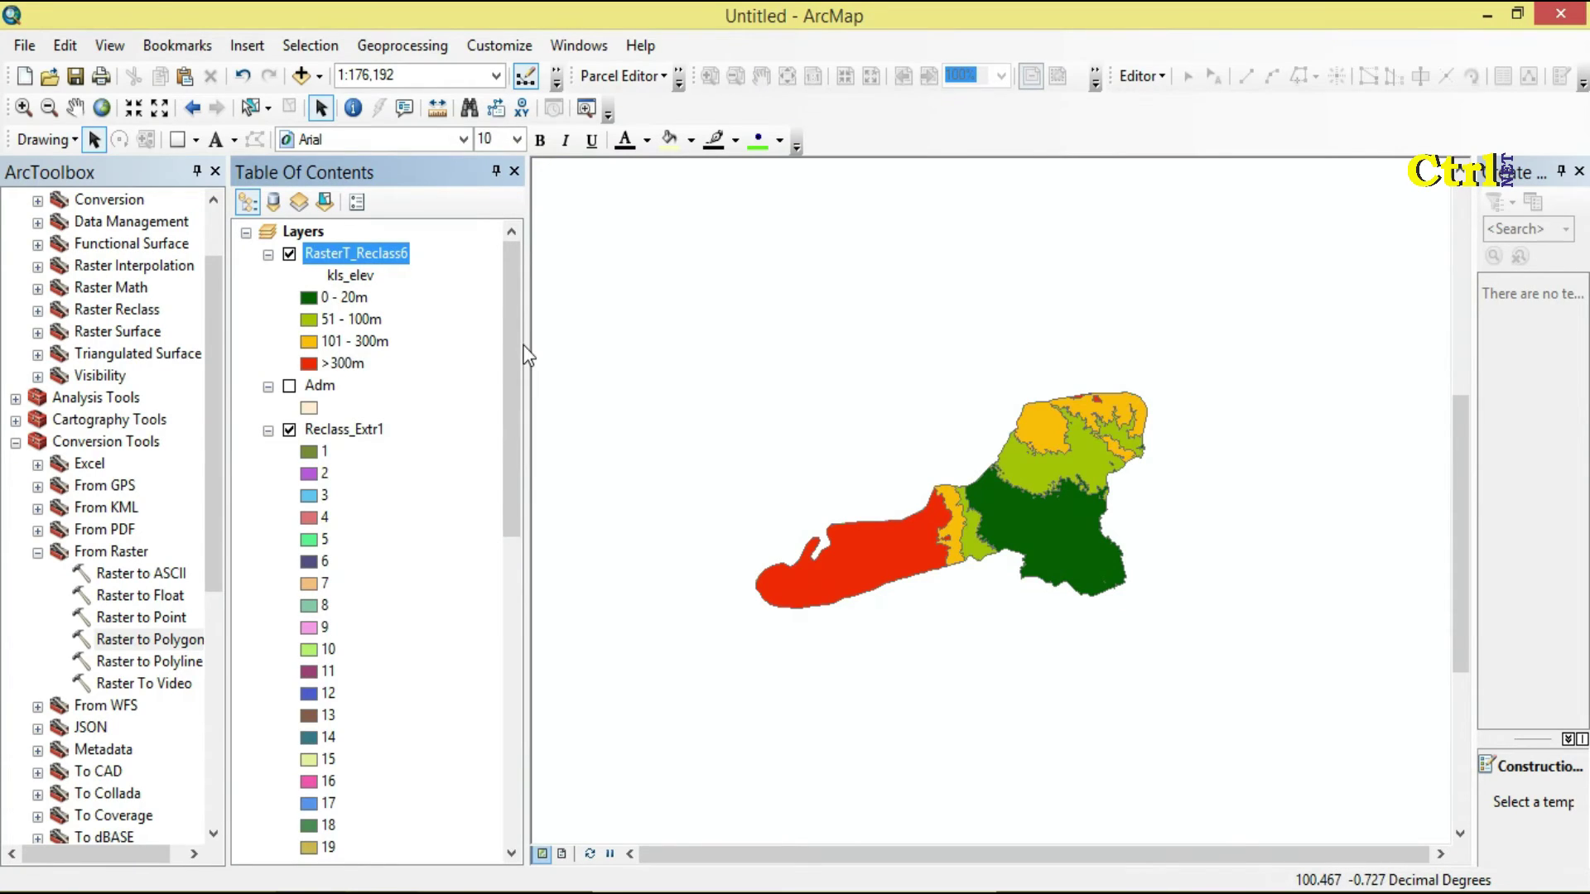
Step: Examine the elevation class polygons on the map, both close up around the 0 - 20m area and across the whole extent
left_click(23, 107)
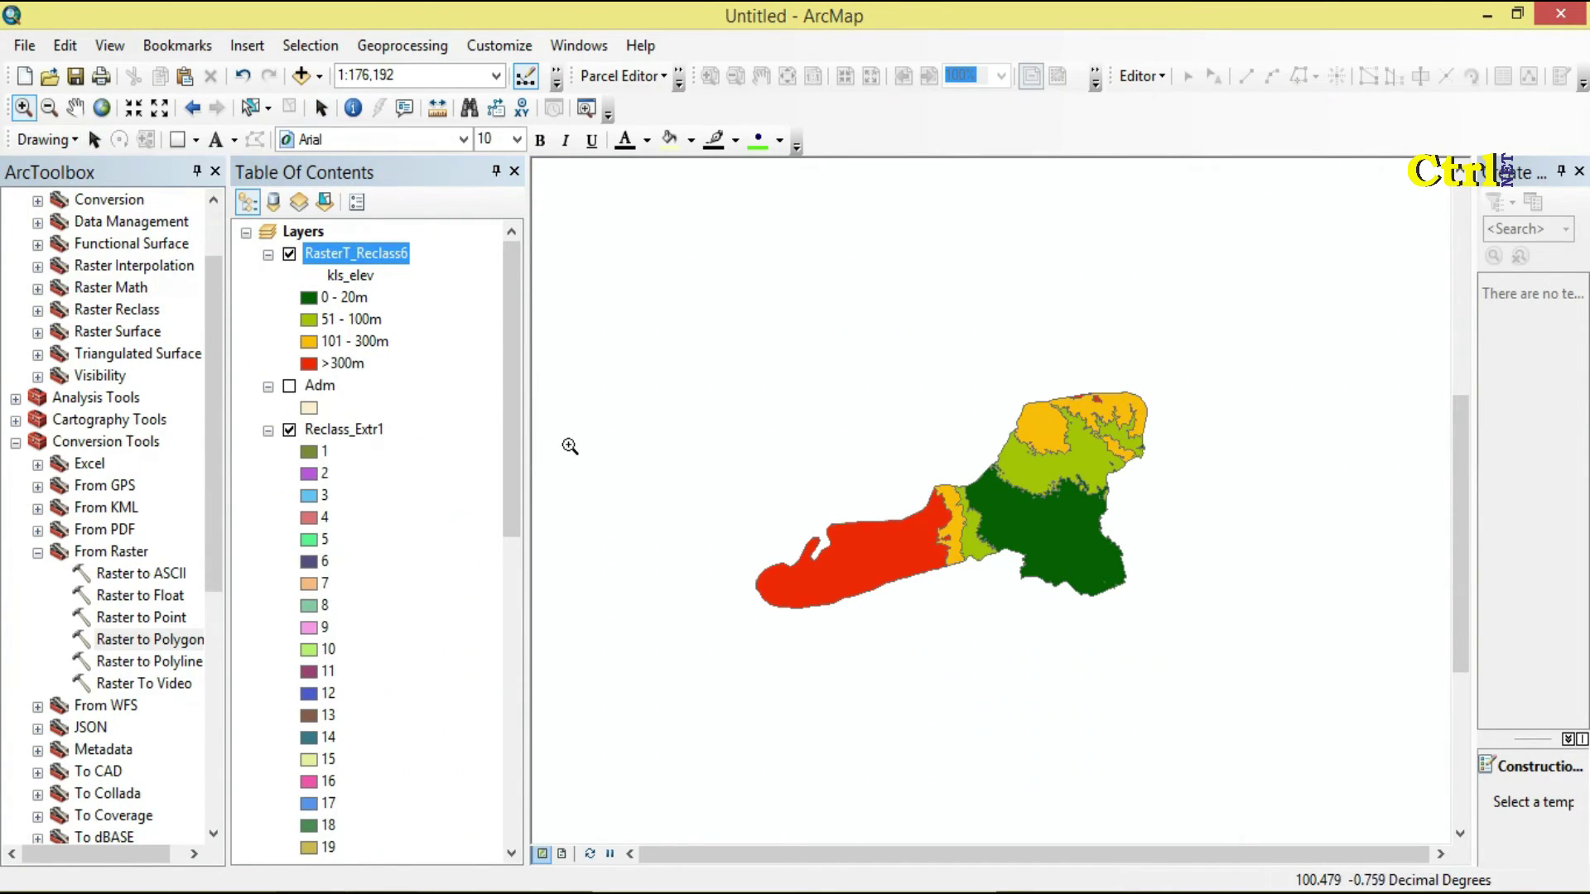
left_click_drag(895, 380, 1145, 593)
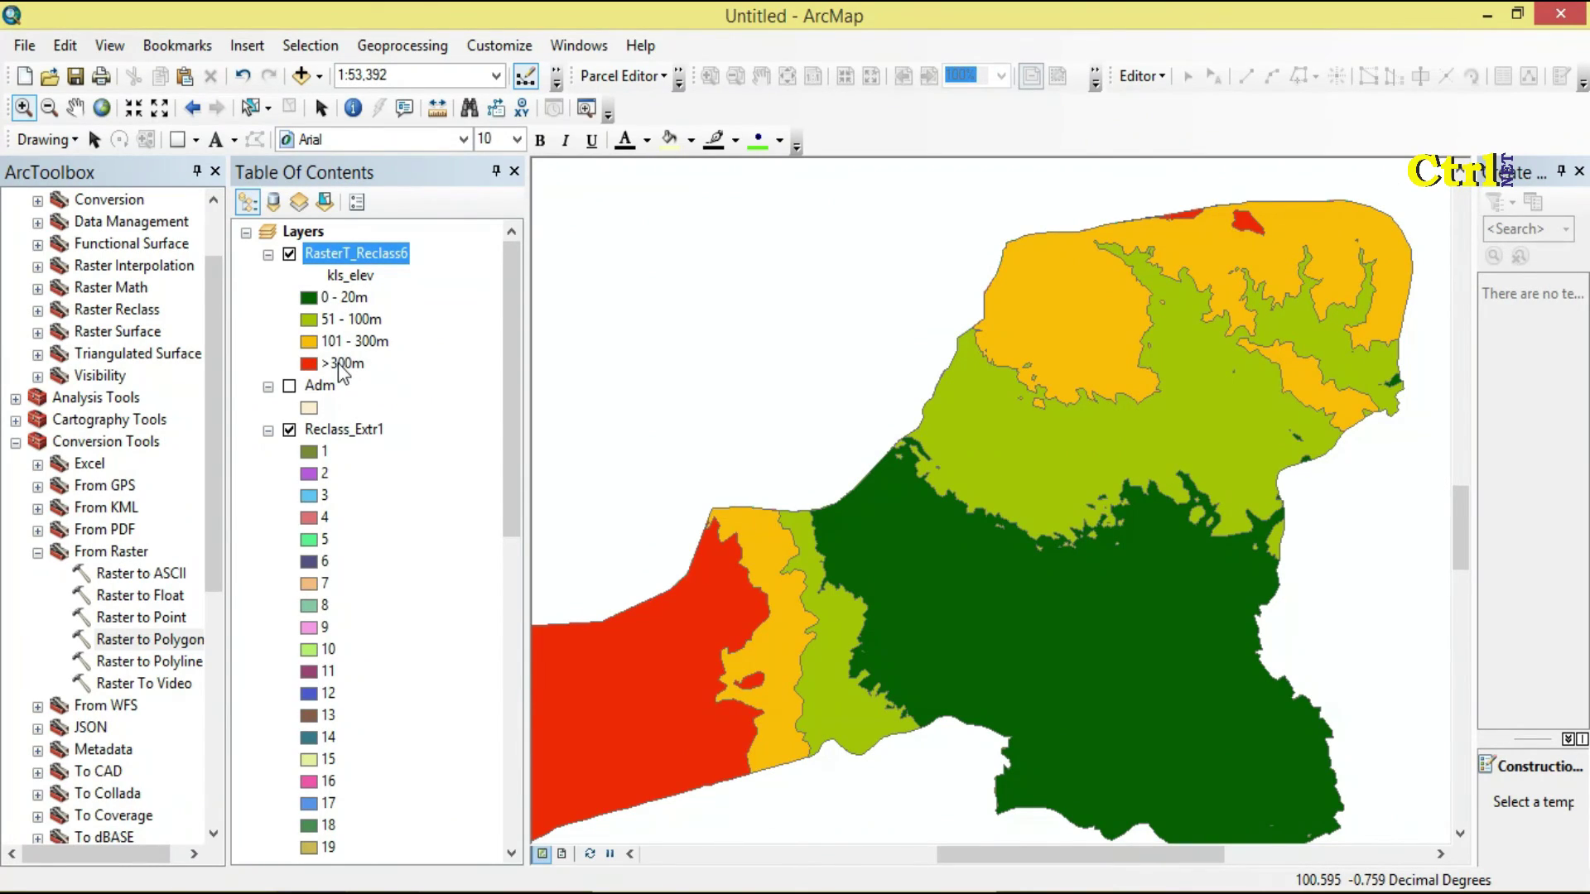
left_click(25, 108)
left_click_drag(653, 347, 1305, 756)
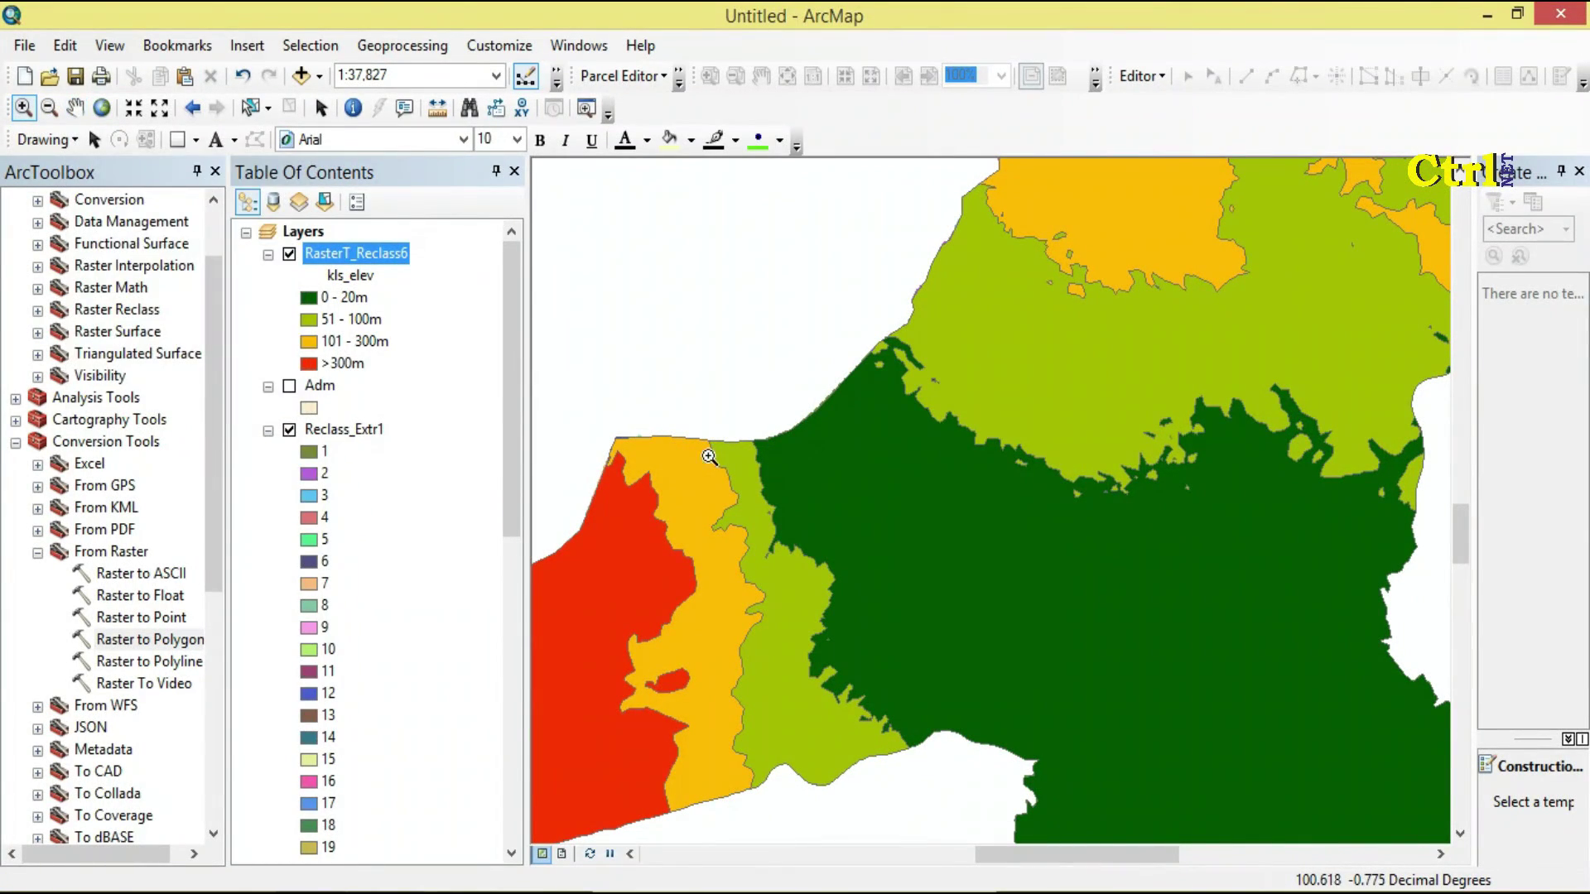
left_click(49, 108)
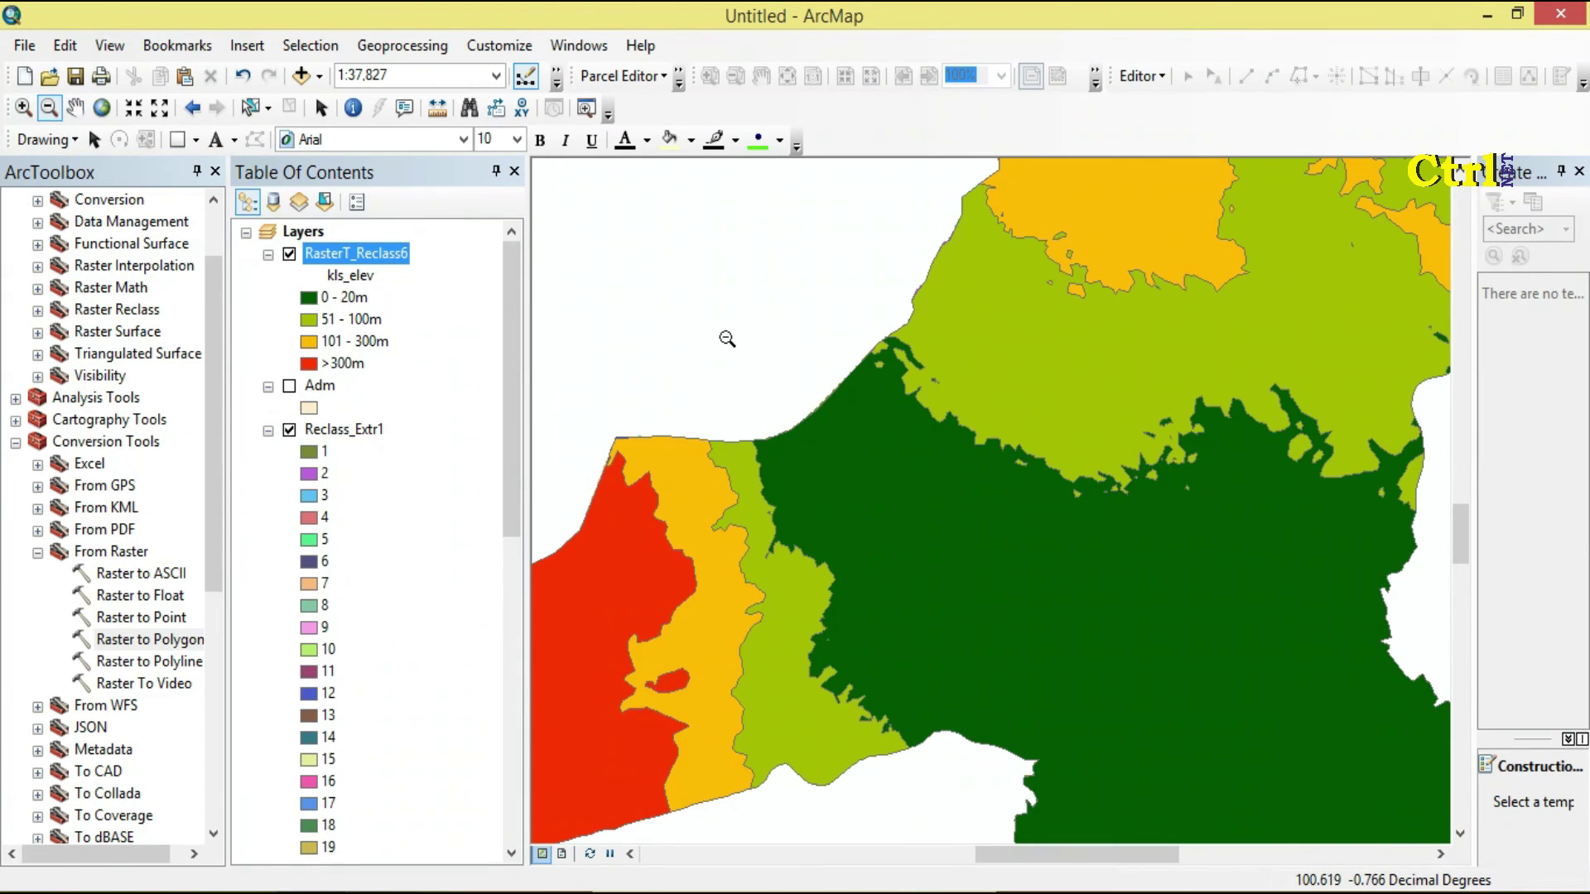
left_click_drag(618, 268, 1256, 661)
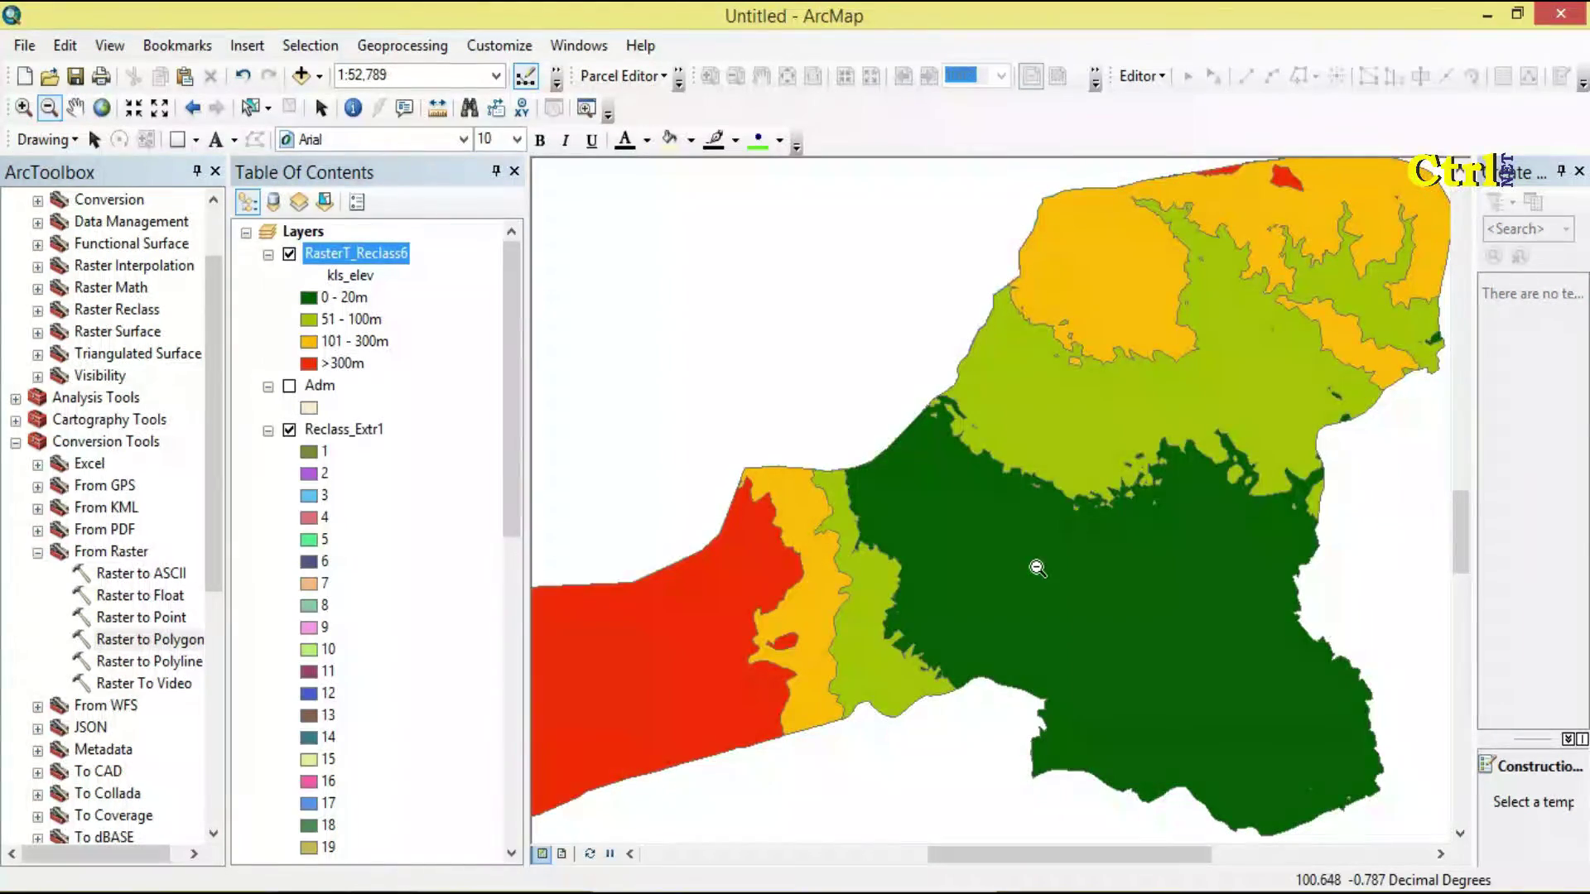
left_click_drag(639, 307, 1348, 763)
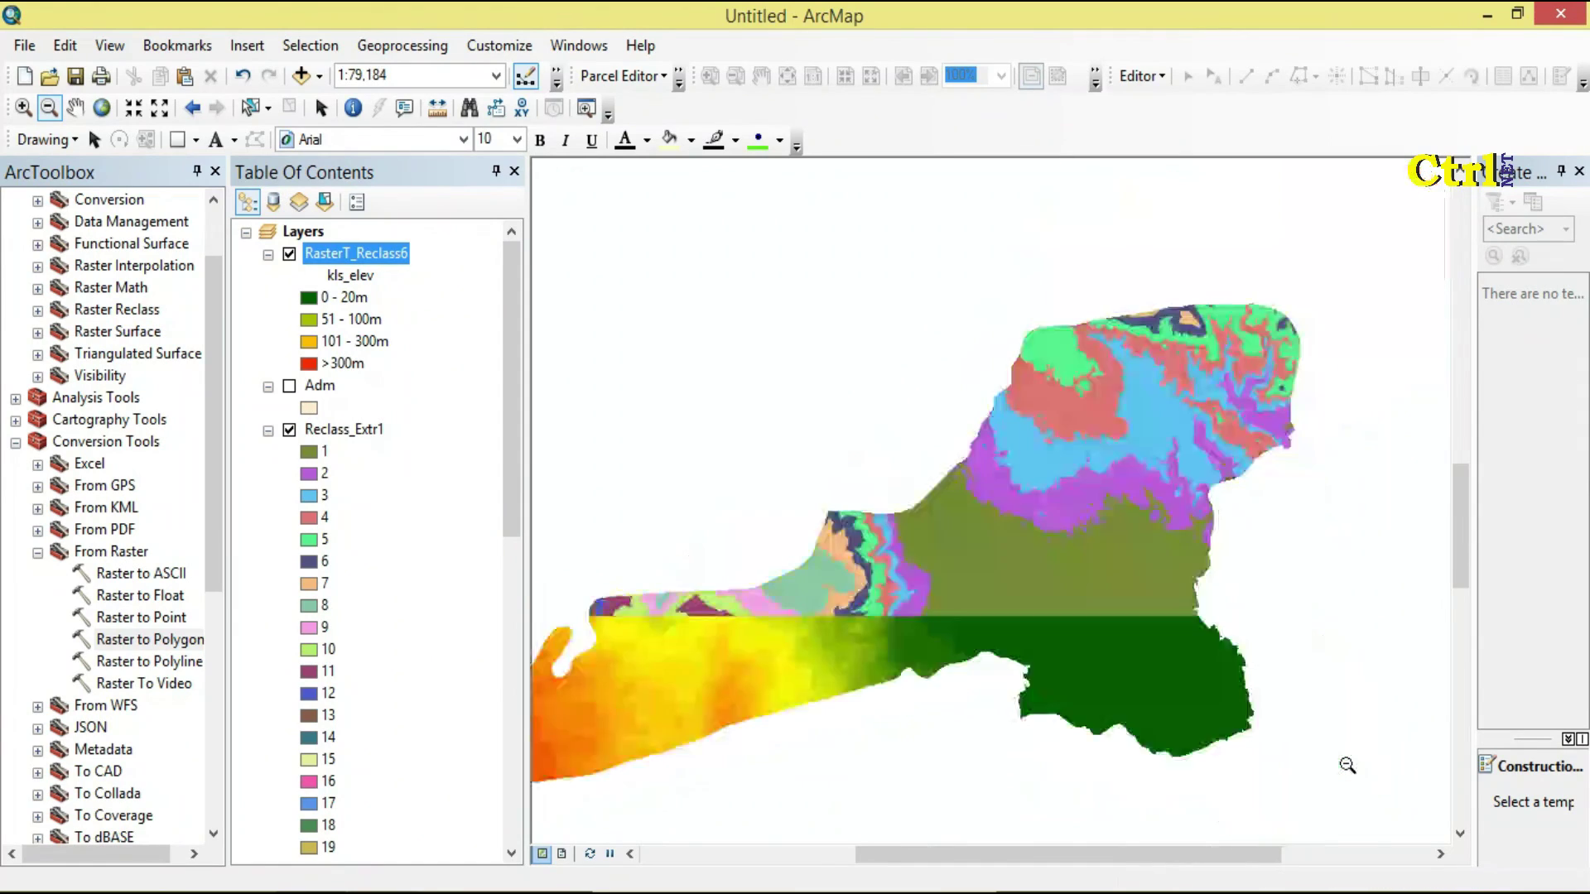
left_click_drag(710, 376, 1240, 742)
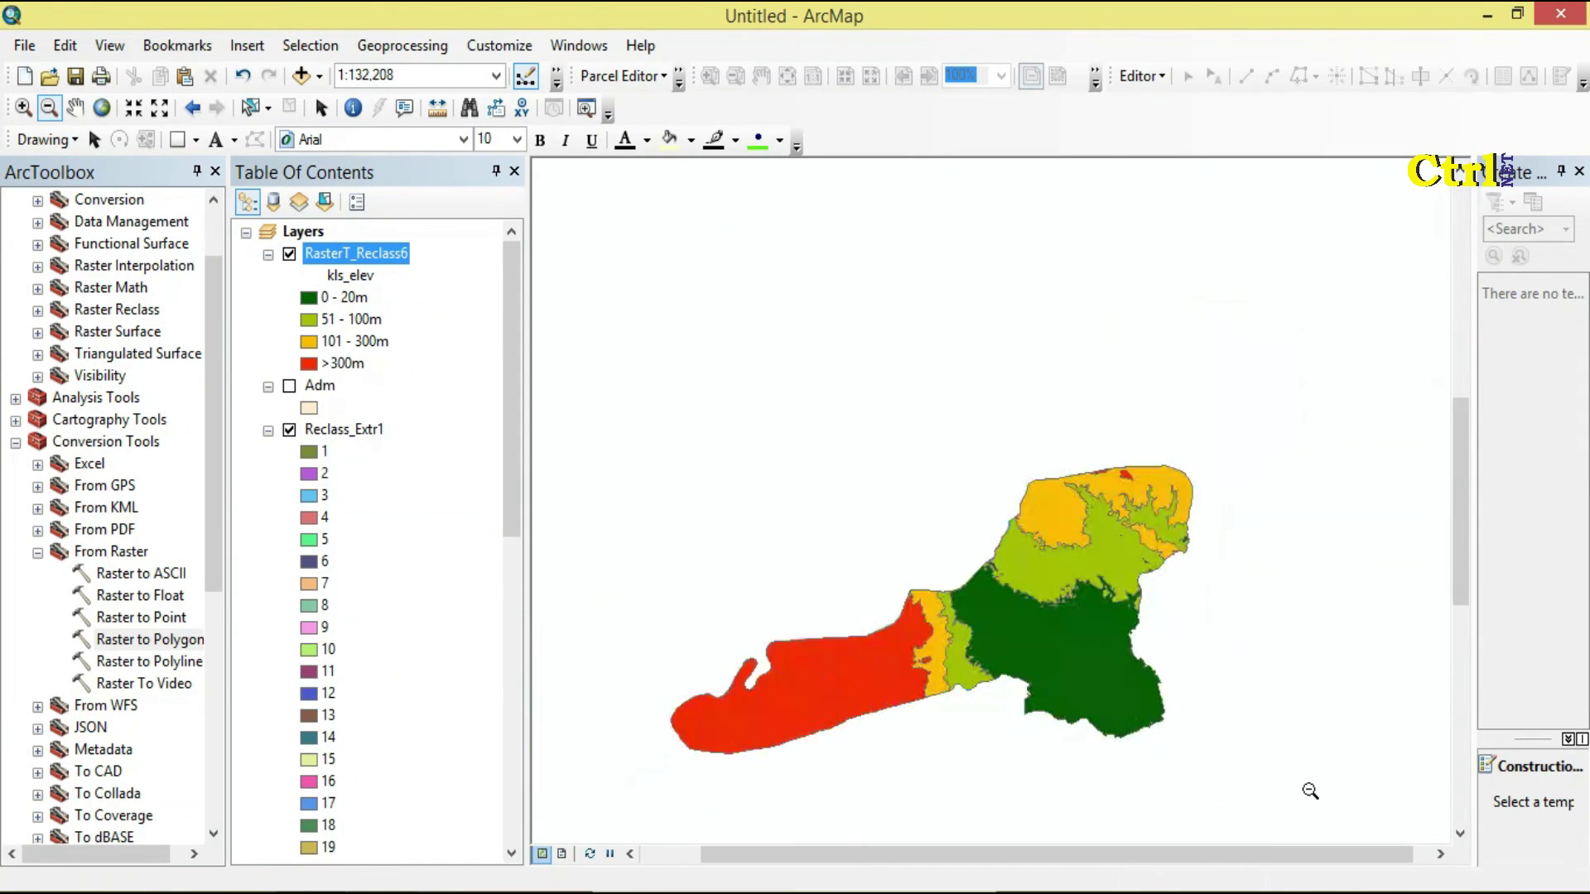
left_click(23, 107)
left_click_drag(604, 351, 1230, 783)
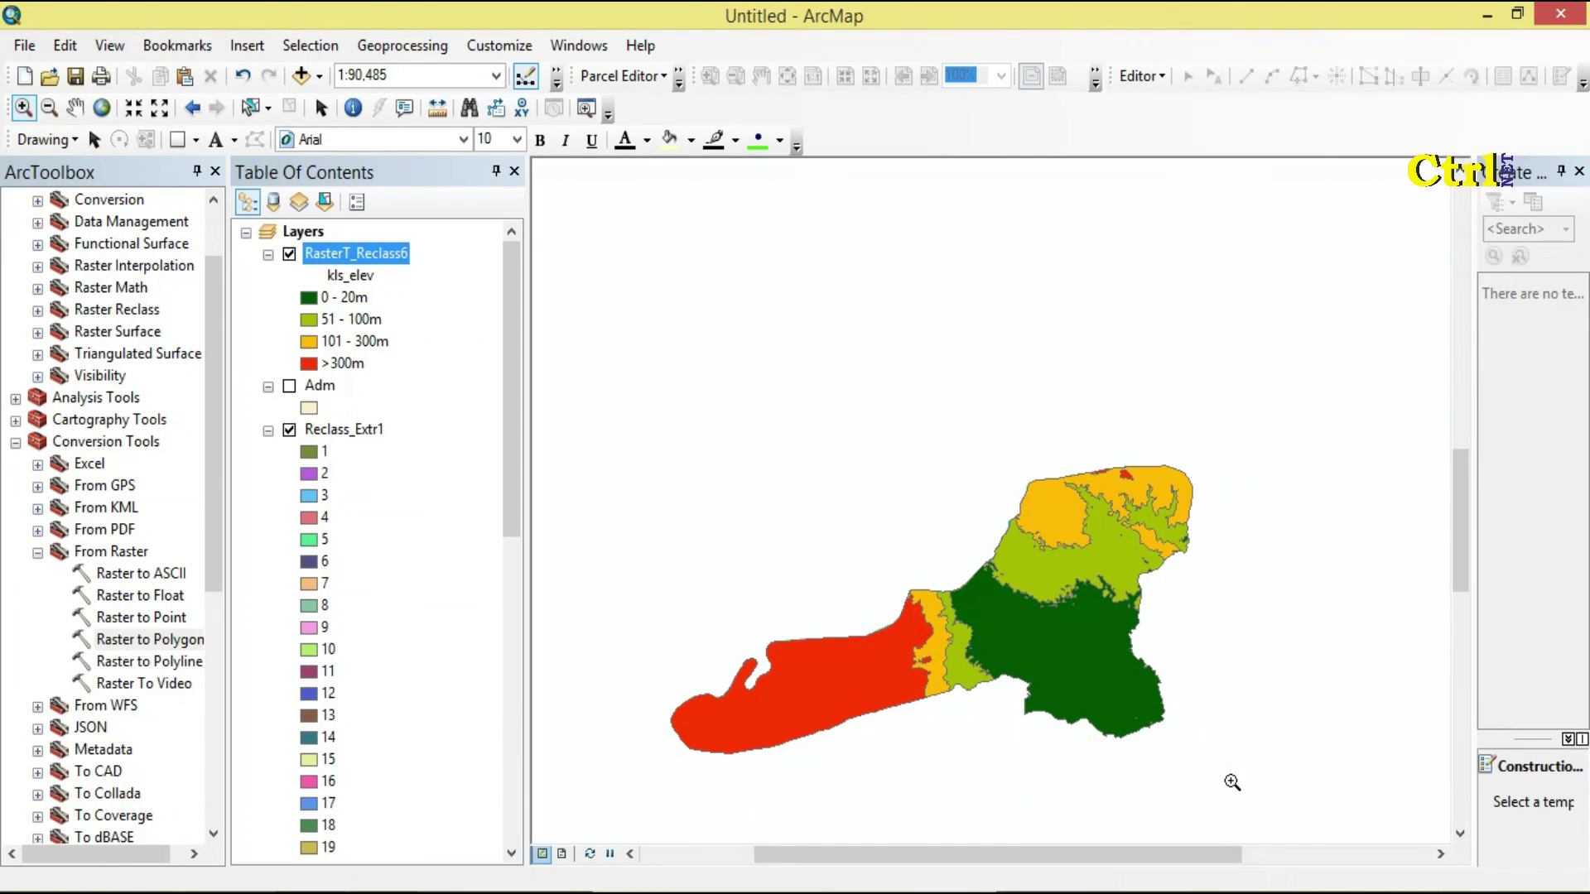